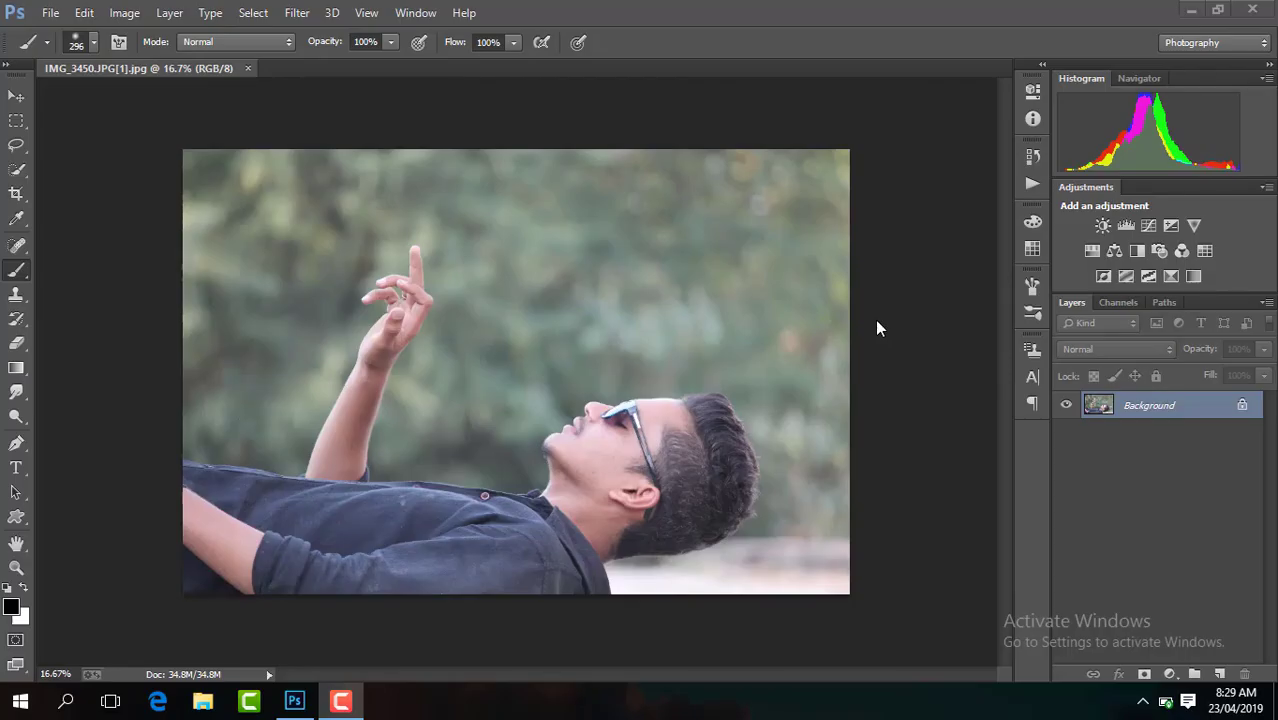
- Unlock the photo as Layer 0, scale it down to 58.5% and centre it on the canvas
left_click(875, 320)
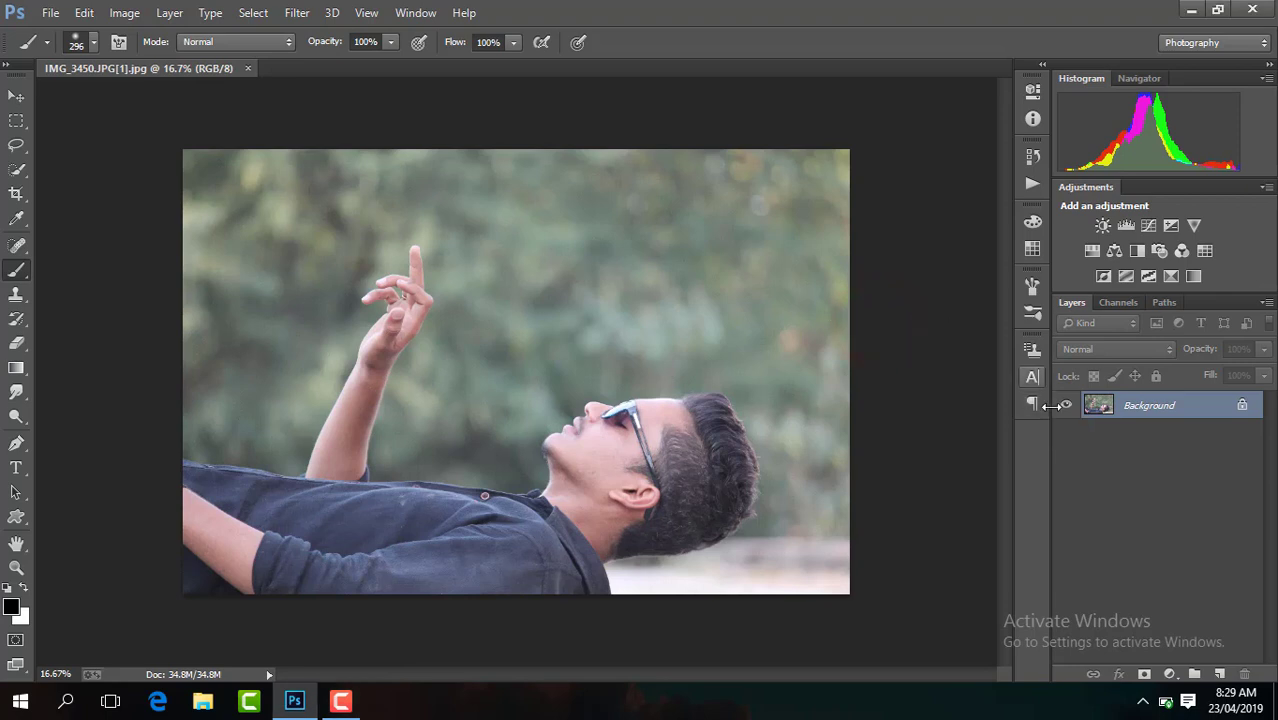
left_click(1242, 405)
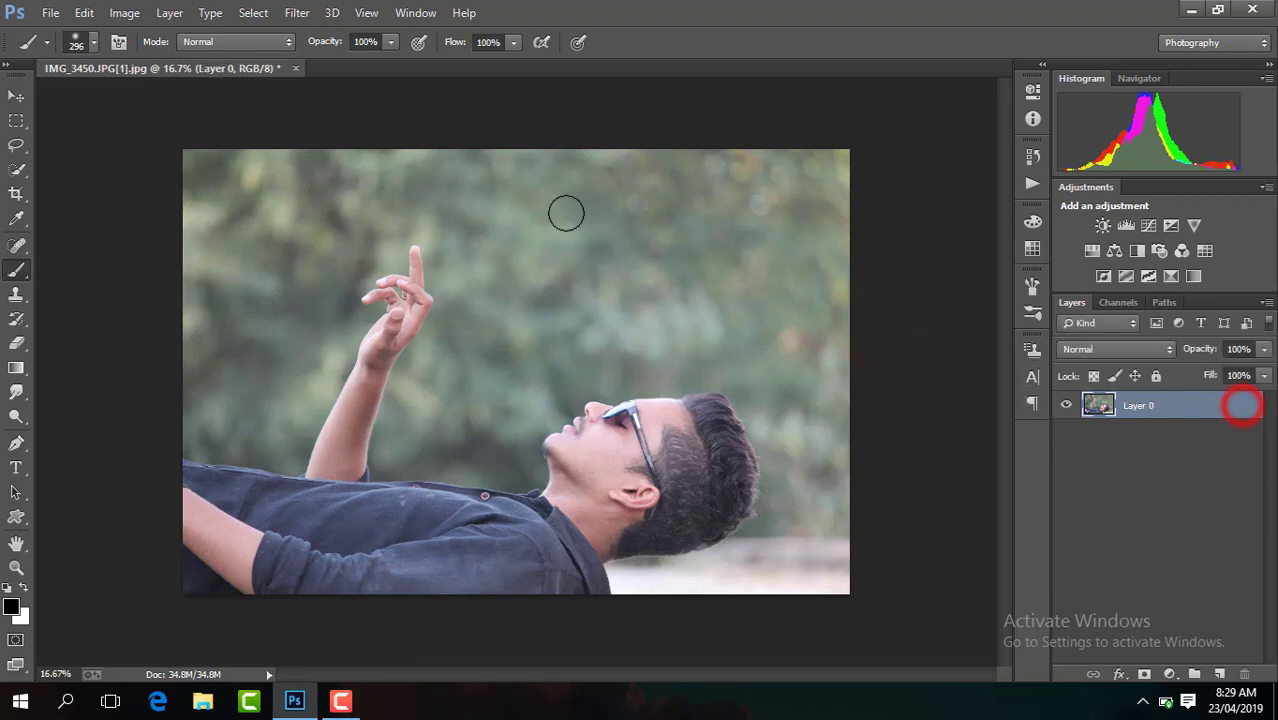
left_click(14, 95)
left_click(258, 42)
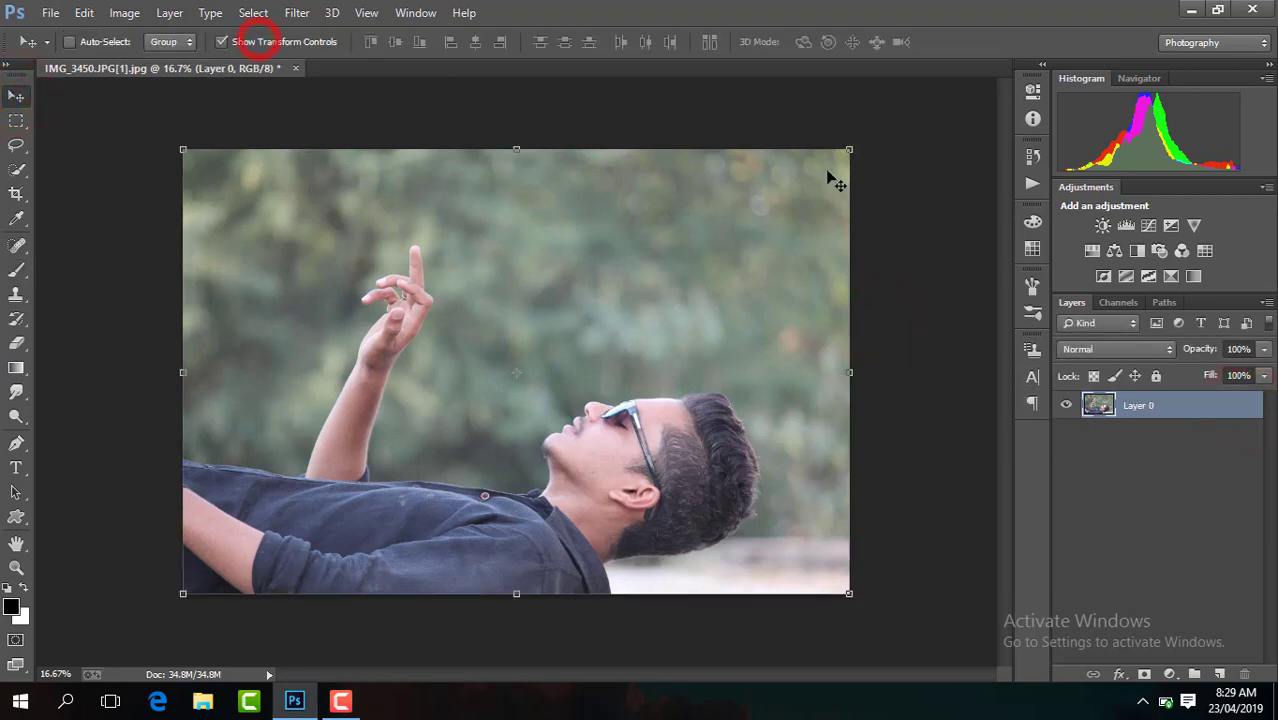
left_click_drag(847, 150, 671, 190)
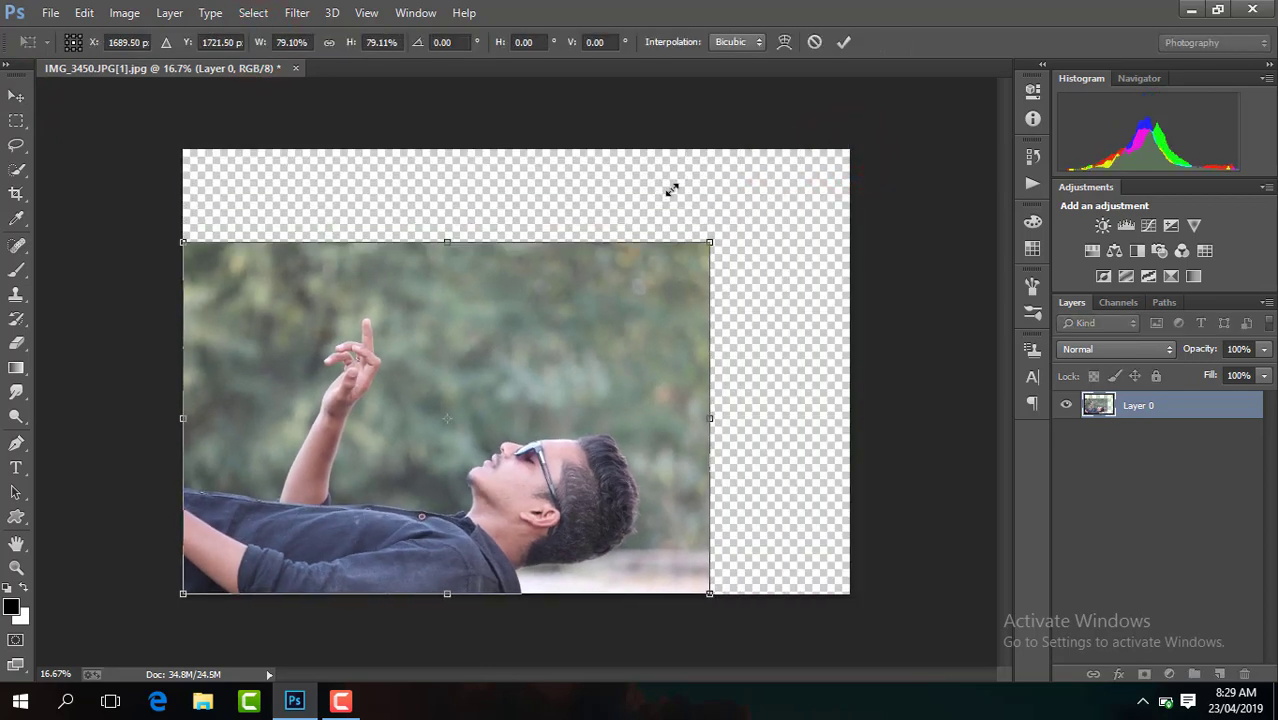
left_click_drag(712, 237, 556, 294)
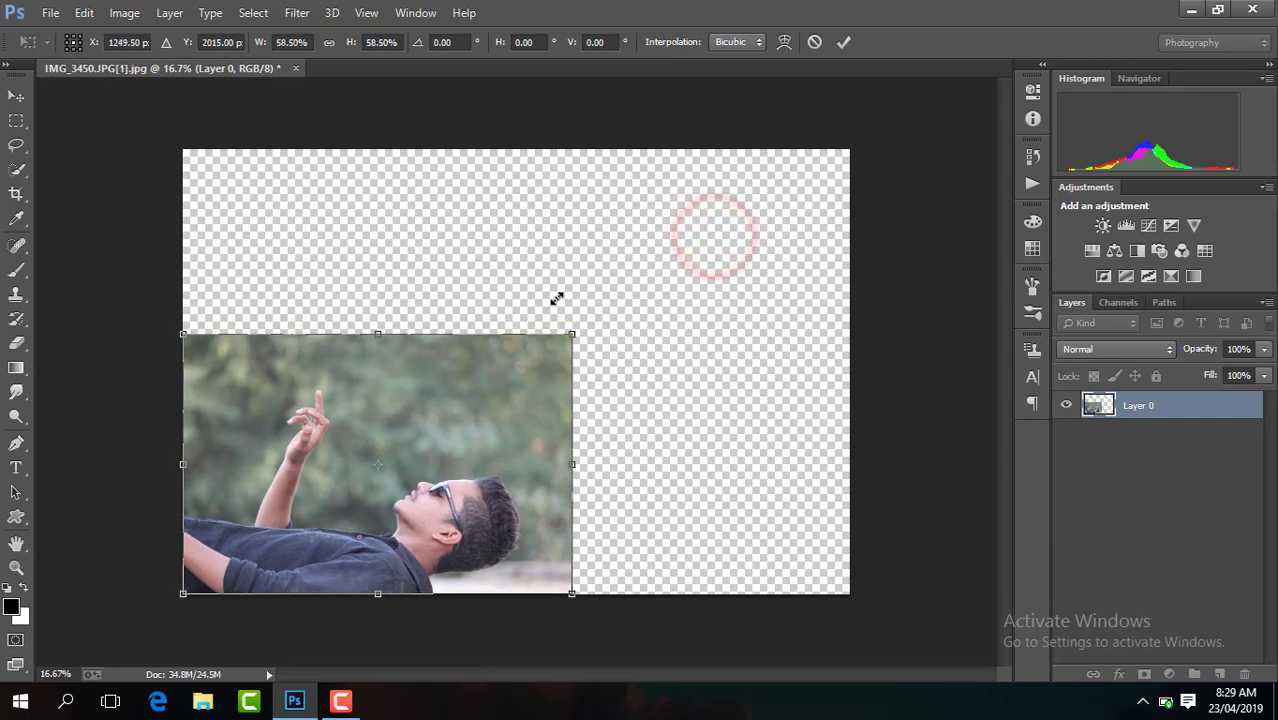
key("Return")
left_click_drag(450, 440, 594, 383)
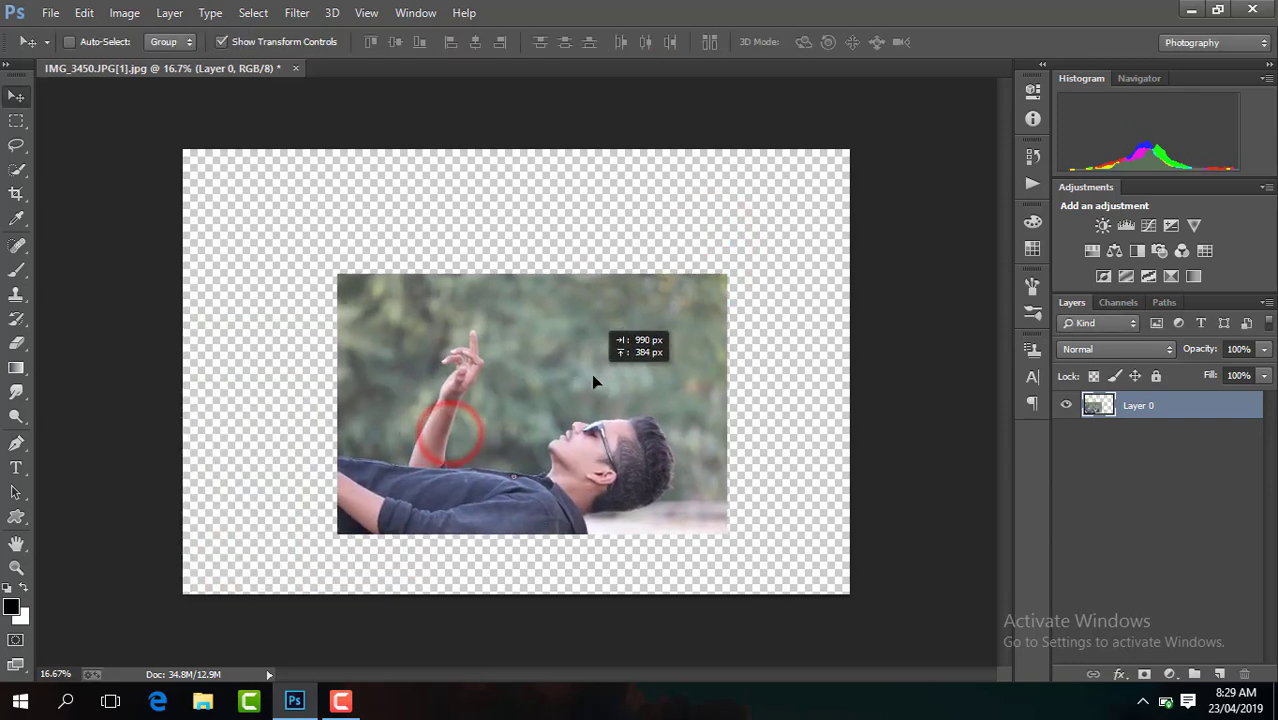
left_click(15, 193)
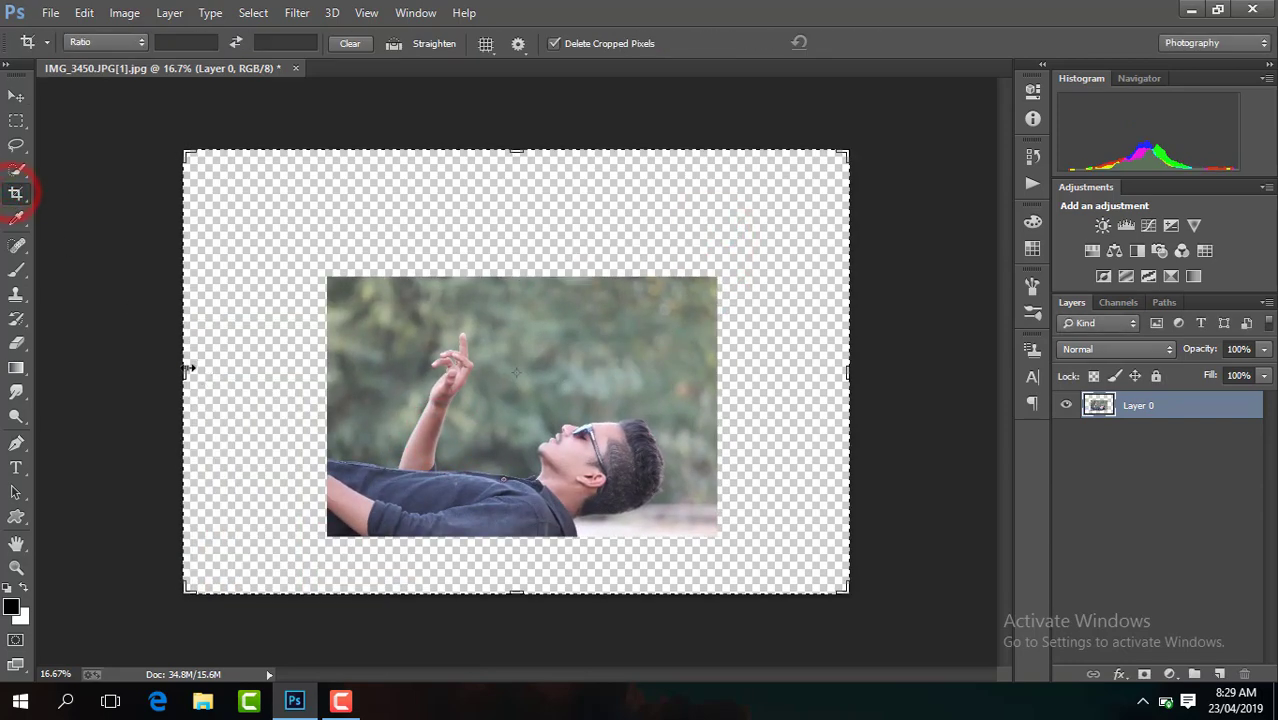
- Crop the canvas to a tall portrait box extending above the photo
left_click_drag(184, 370, 258, 376)
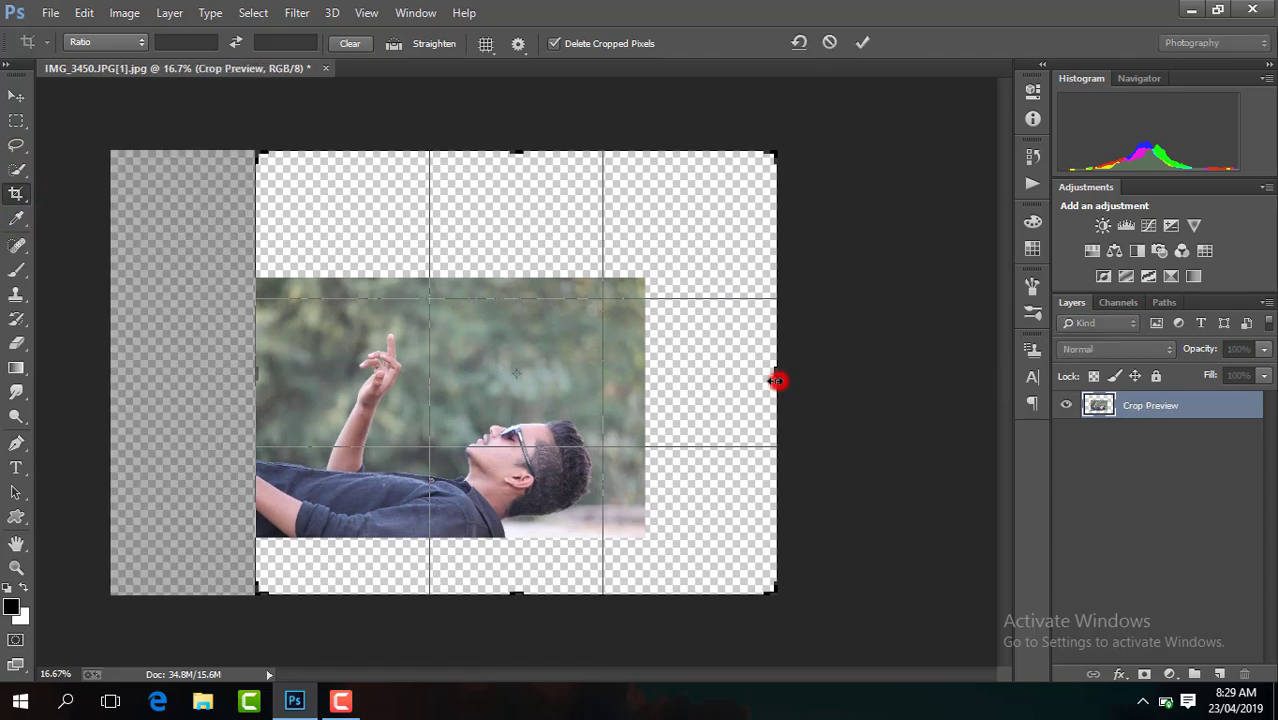
left_click_drag(769, 383, 711, 383)
left_click_drag(522, 595, 518, 565)
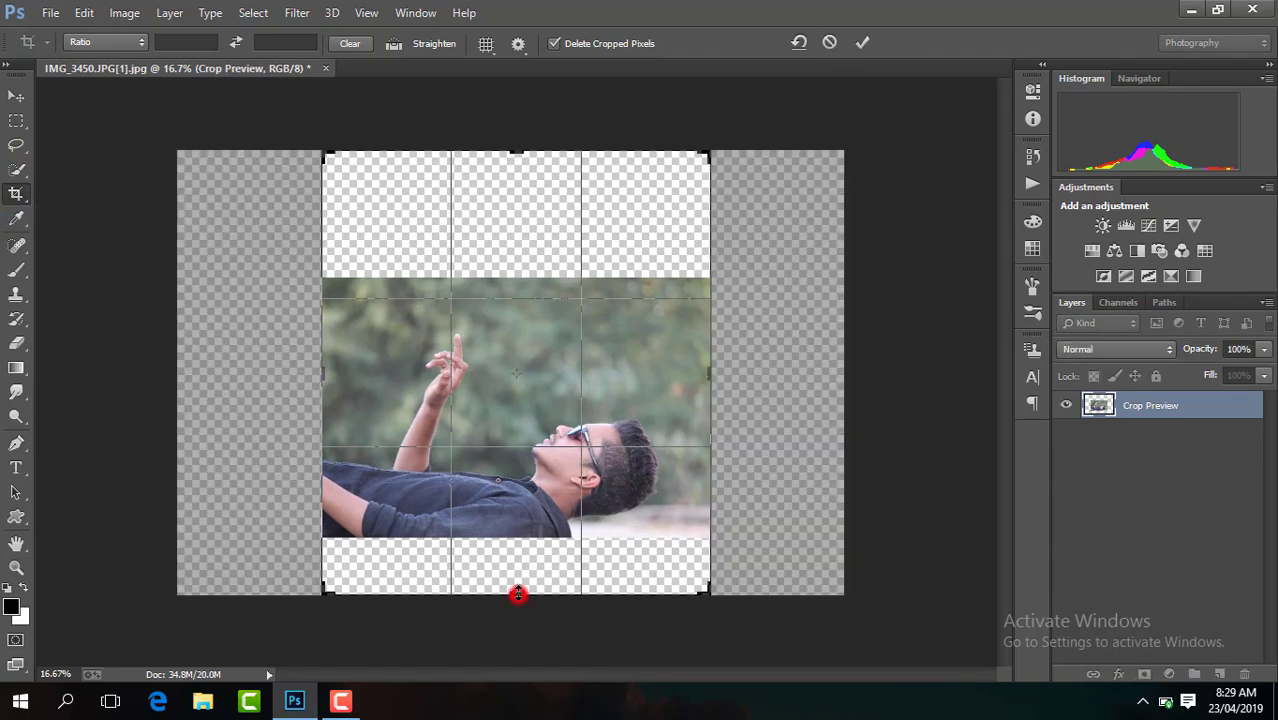
left_click_drag(515, 172, 525, 131)
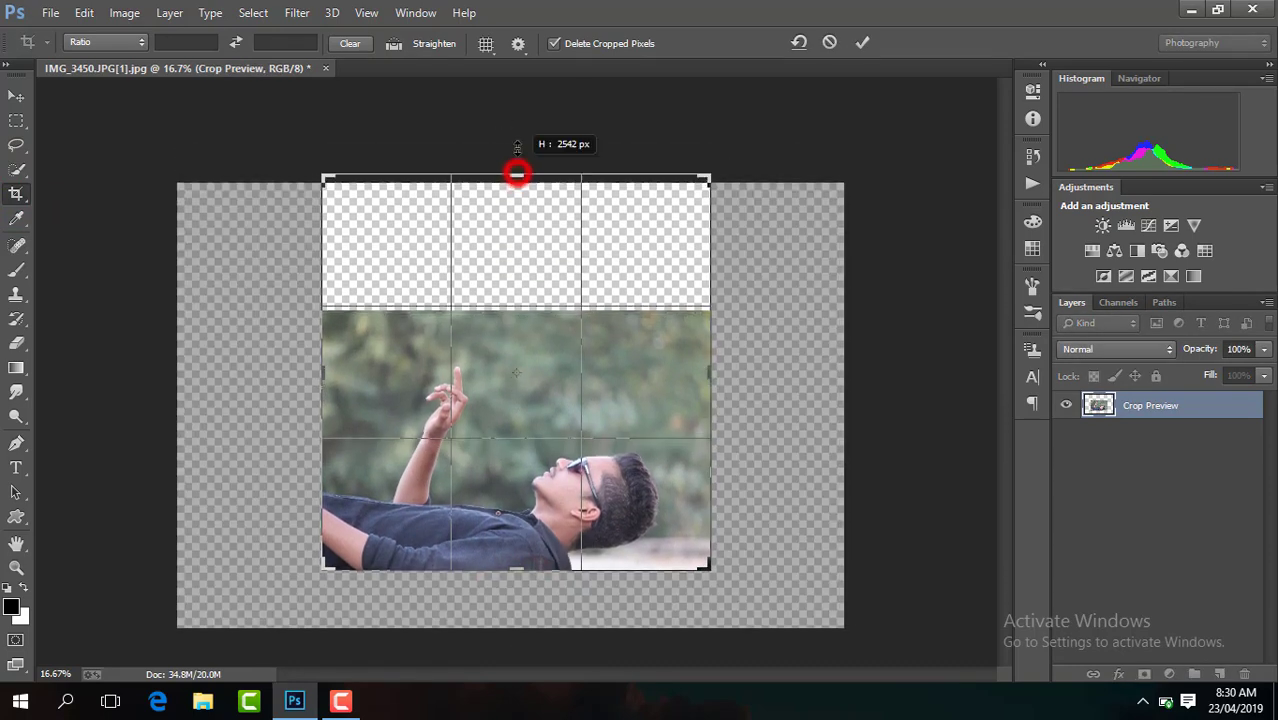
key("Return")
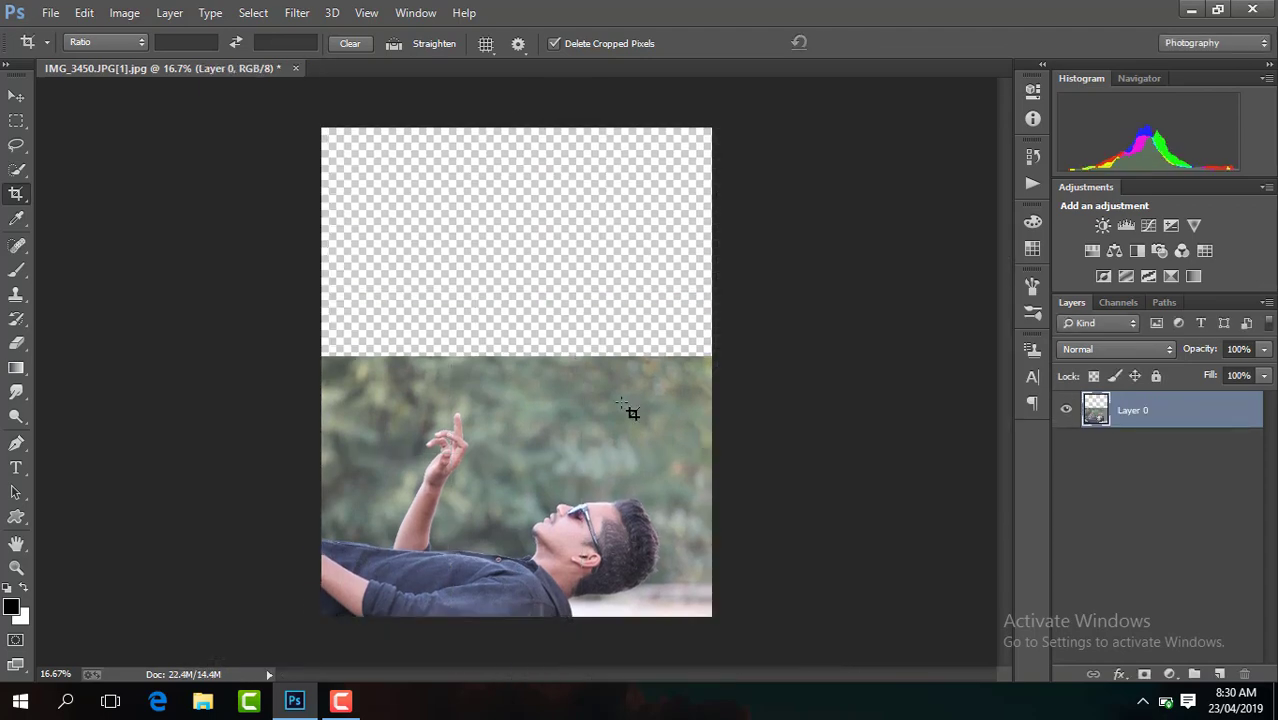
- Trim the right and left sides of the canvas to the photo's width
left_click(573, 378)
left_click_drag(712, 380, 697, 380)
key("Return")
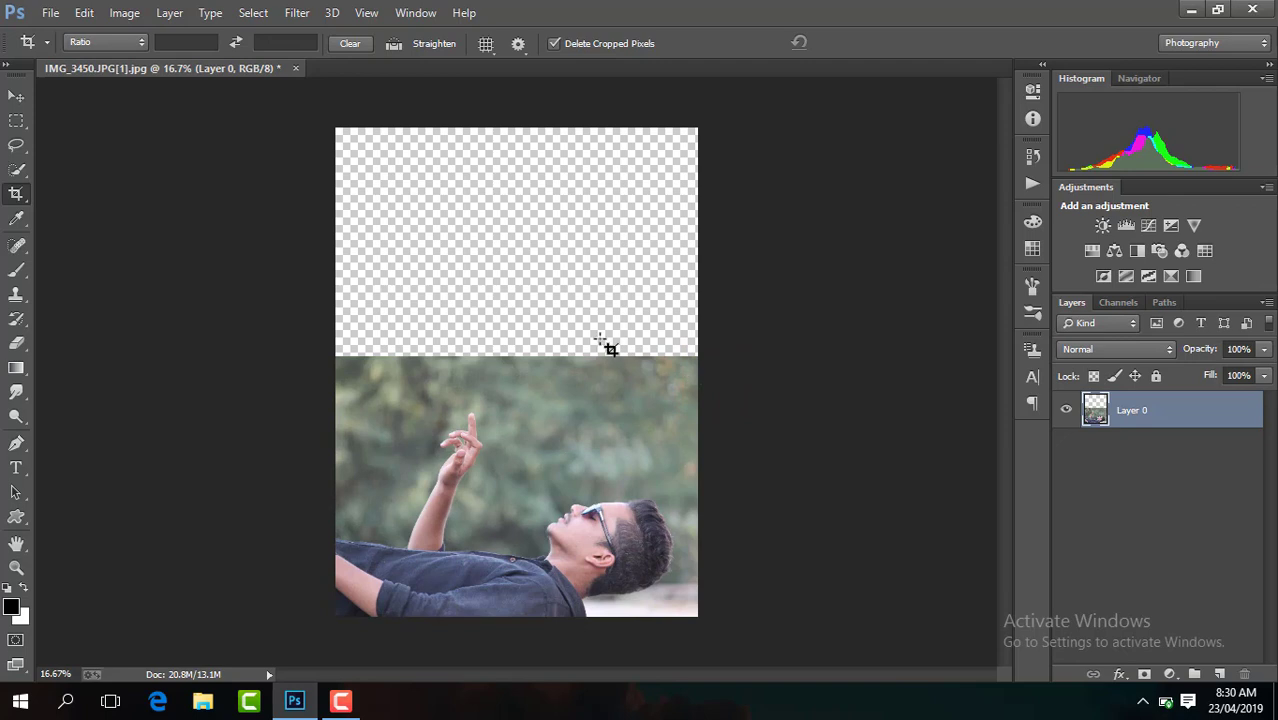
left_click(600, 342)
left_click_drag(336, 366, 352, 373)
key("Return")
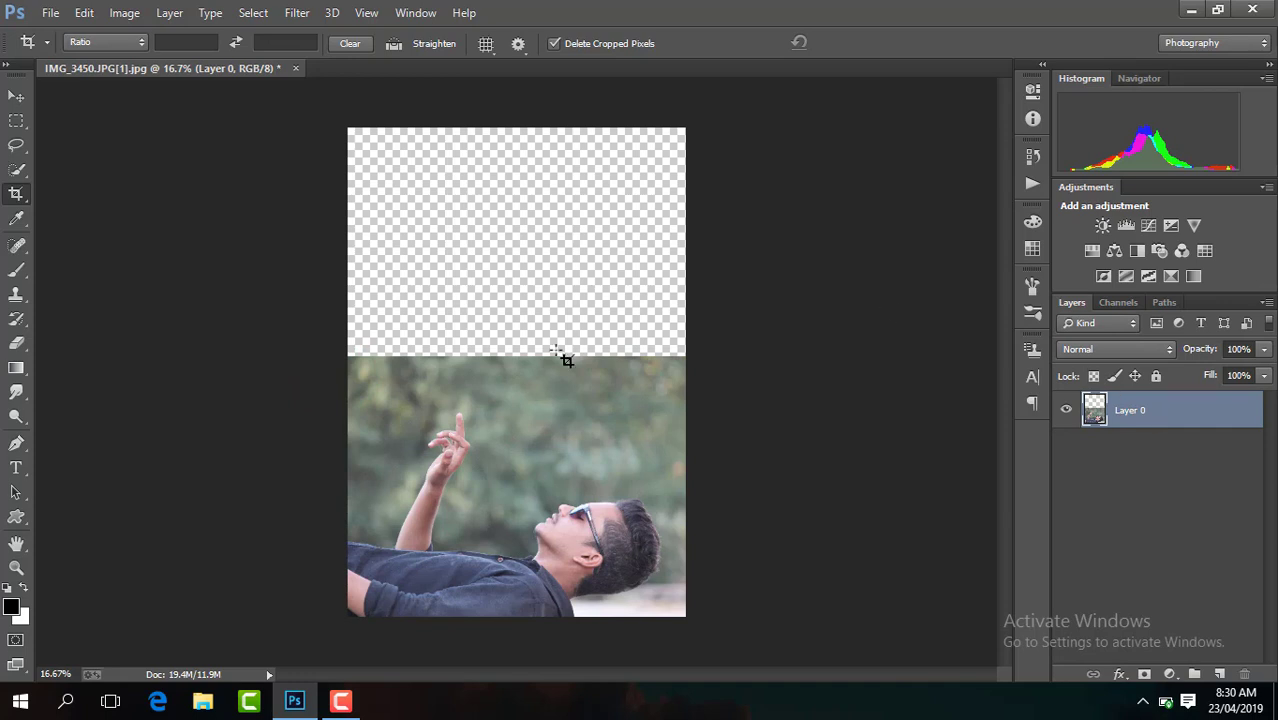
key("ctrl+plus")
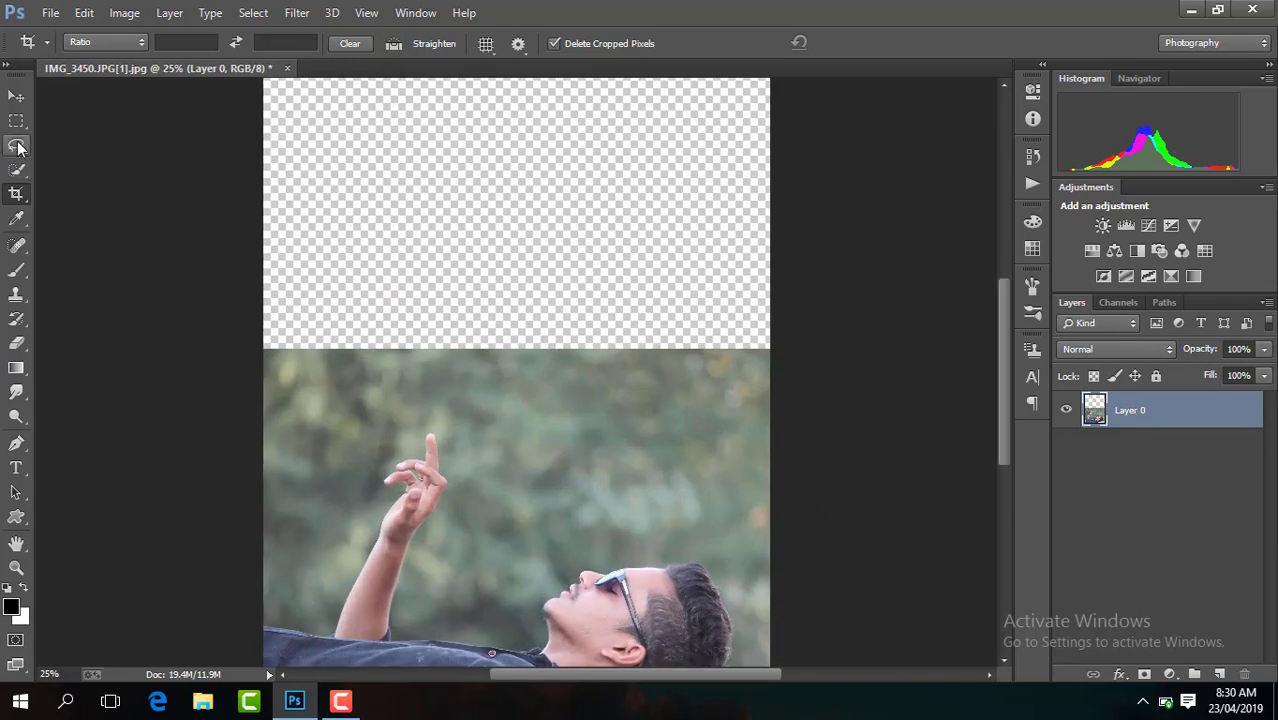
- Copy the strip around the raised hand onto Layer 1 and hide Layer 0
left_click(17, 120)
left_click_drag(1004, 340, 1004, 380)
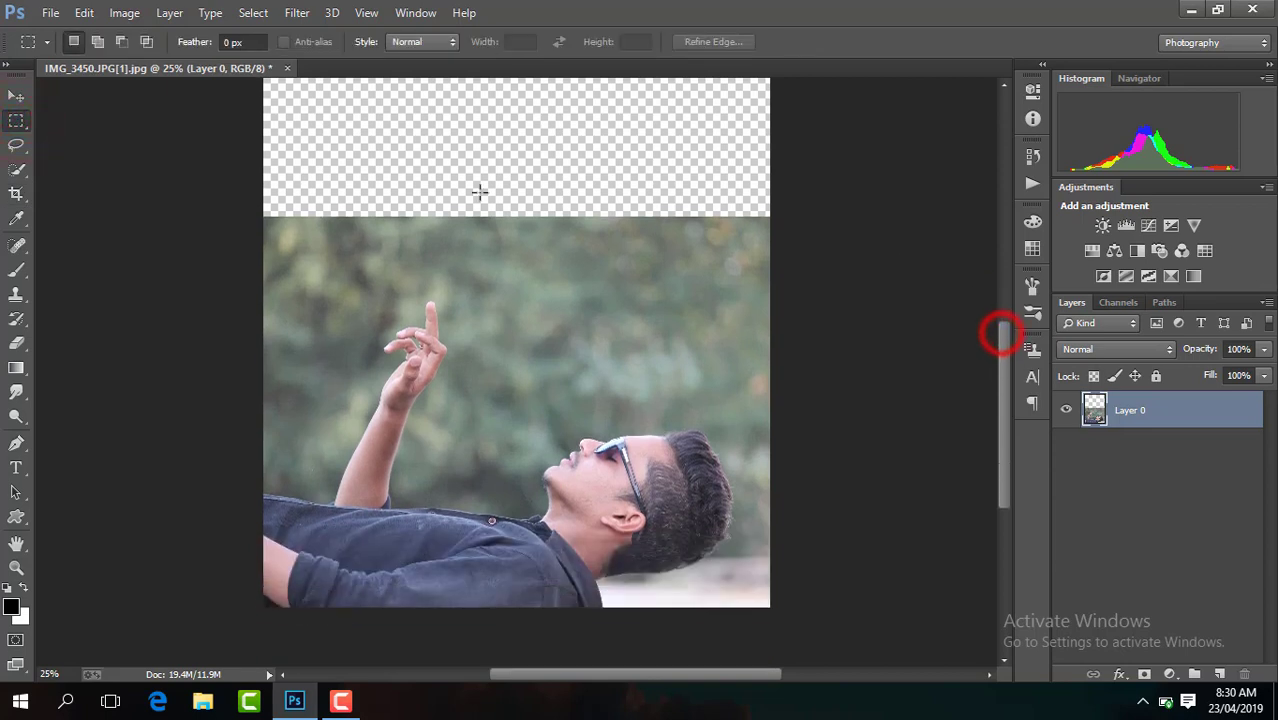
left_click_drag(191, 165, 814, 414)
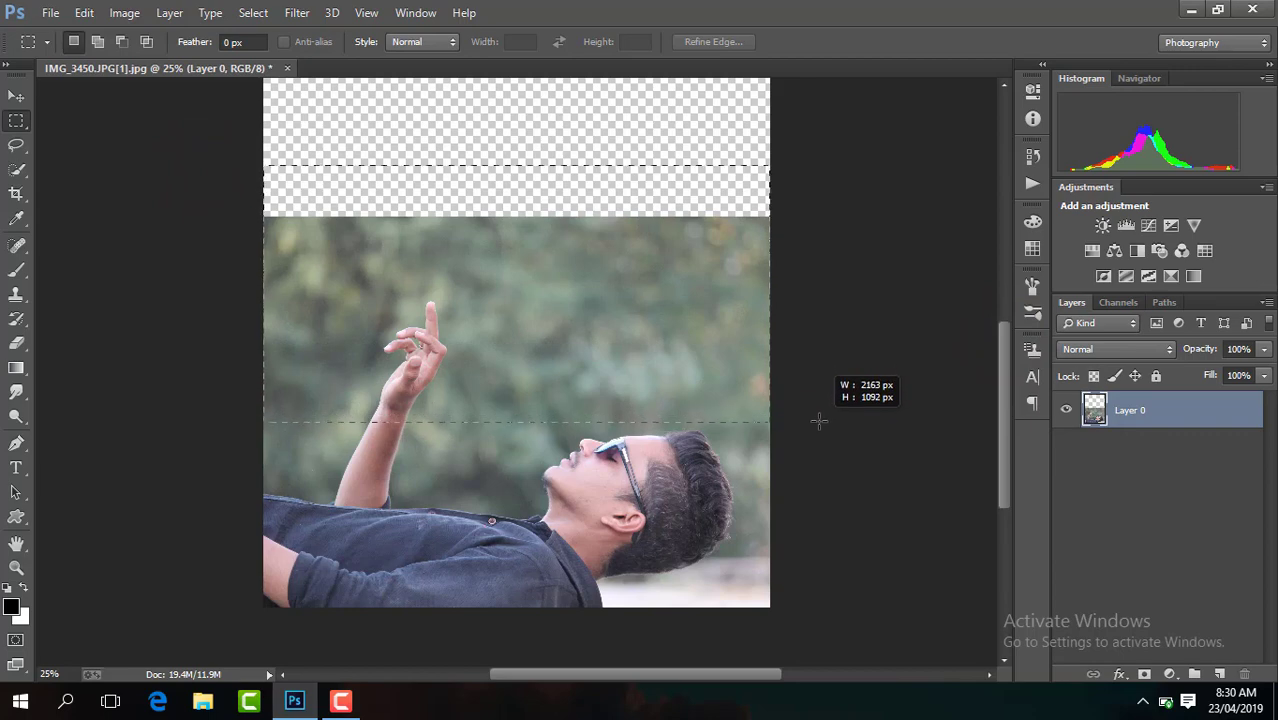
left_click_drag(814, 414, 820, 421)
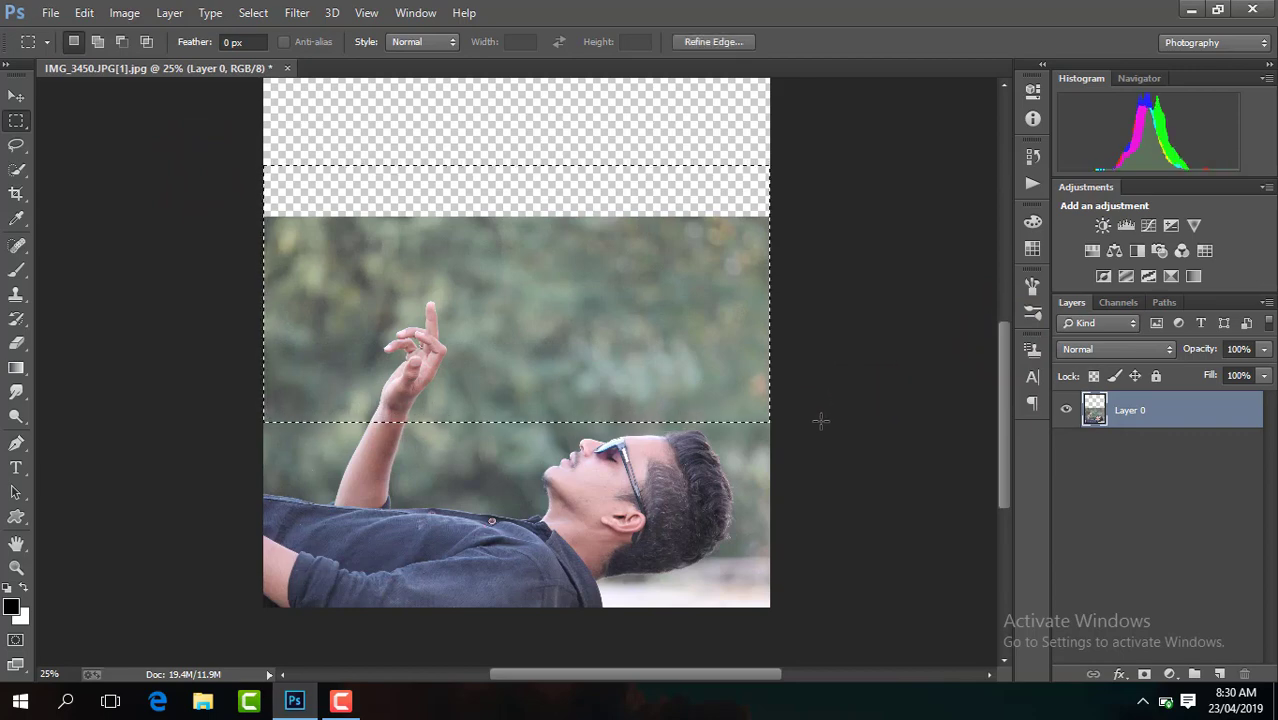
key("ctrl+j")
left_click(1066, 447)
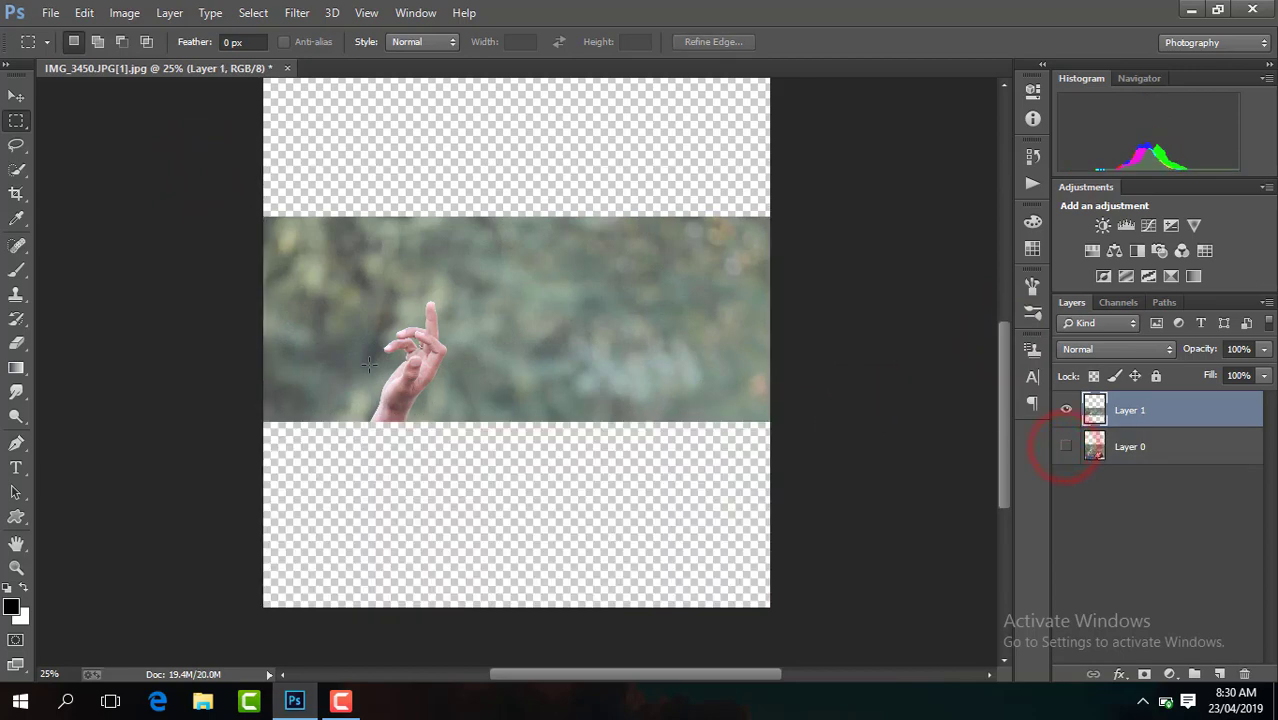
key("ctrl+plus")
key("ctrl+plus")
key("ctrl+plus")
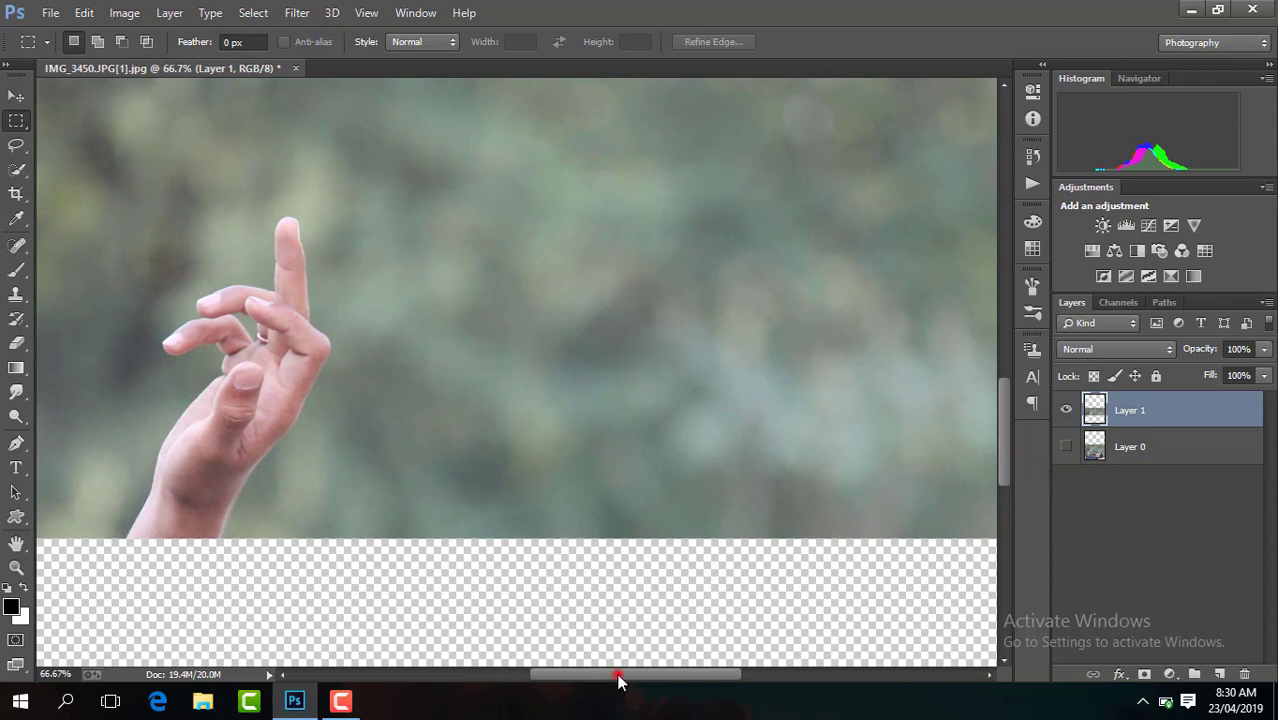
left_click_drag(618, 680, 588, 678)
- Spot-heal over the raised finger and curled fingers on Layer 1
left_click(17, 245)
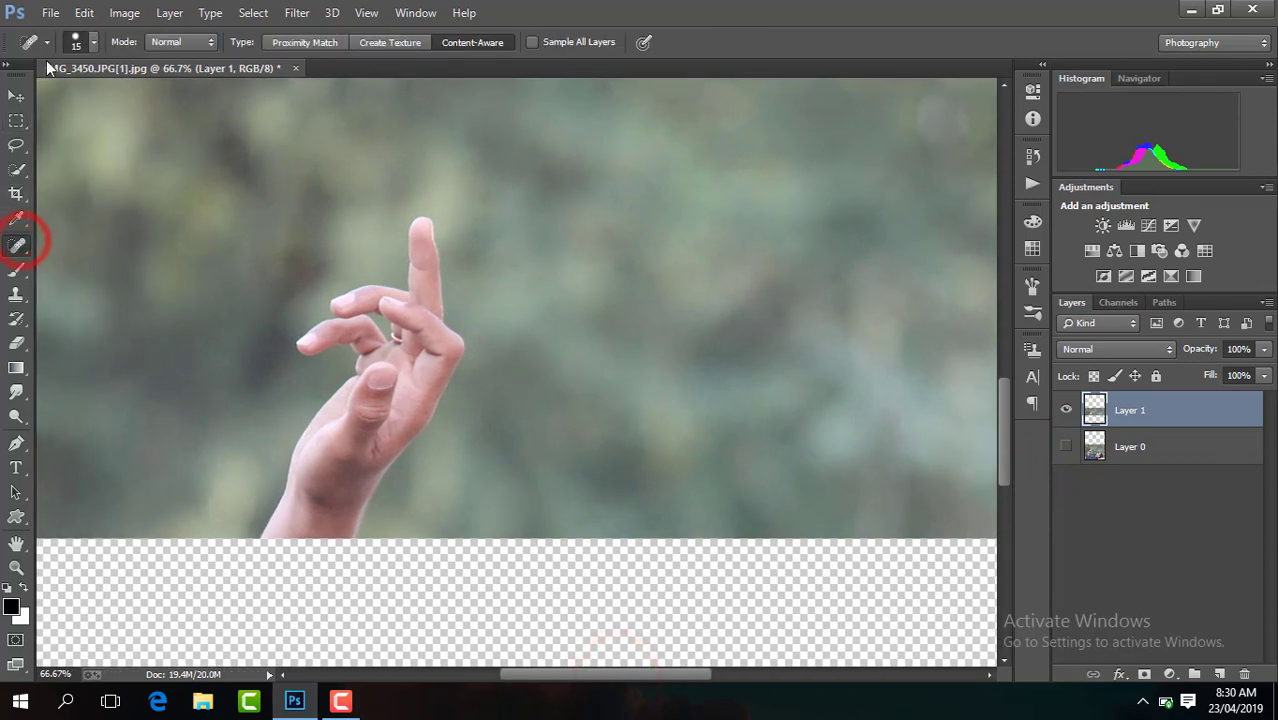
left_click(93, 43)
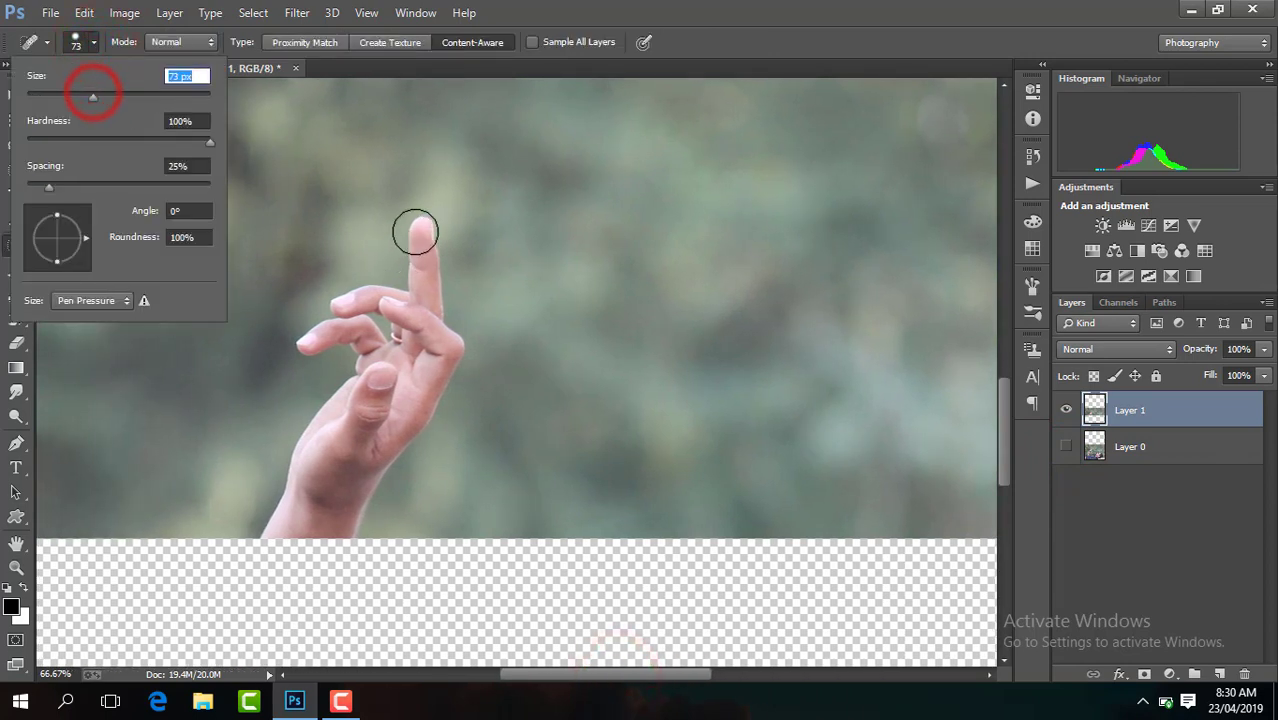
left_click_drag(415, 220, 428, 311)
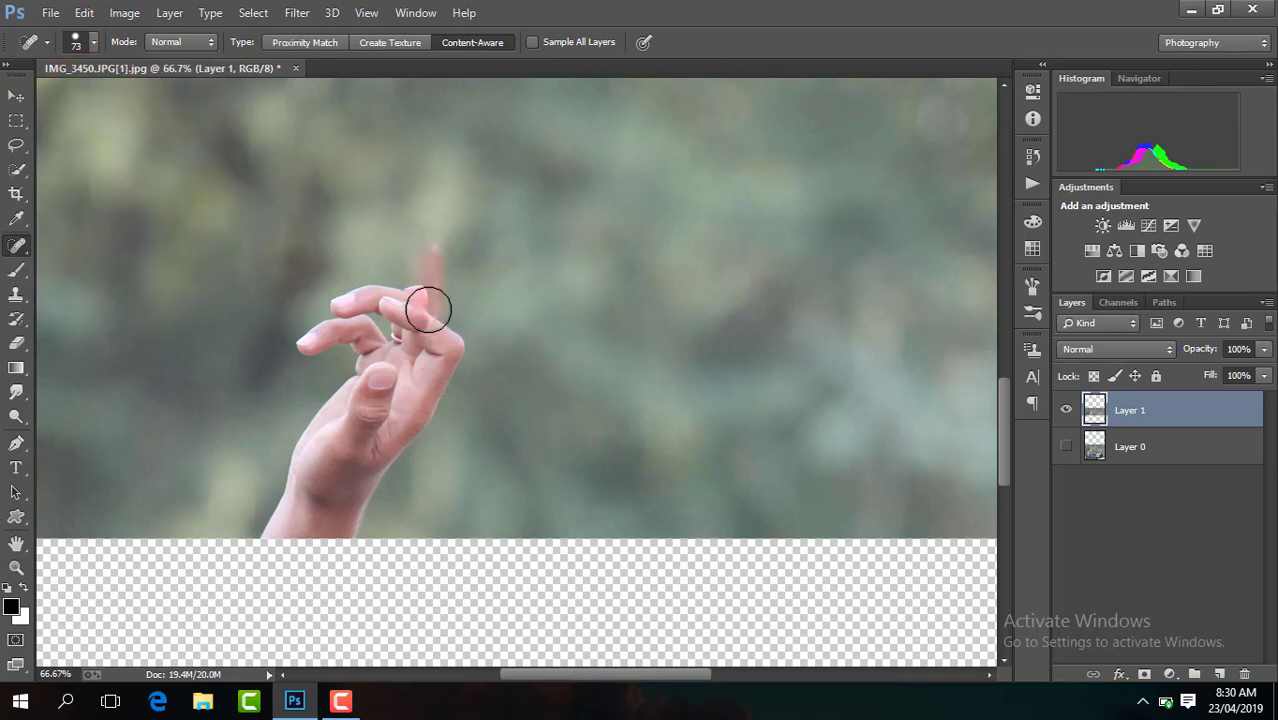
left_click(455, 350)
mouse_move(432, 335)
left_mouse_down()
mouse_move(310, 343)
mouse_move(430, 300)
mouse_move(465, 265)
mouse_move(425, 342)
left_mouse_up()
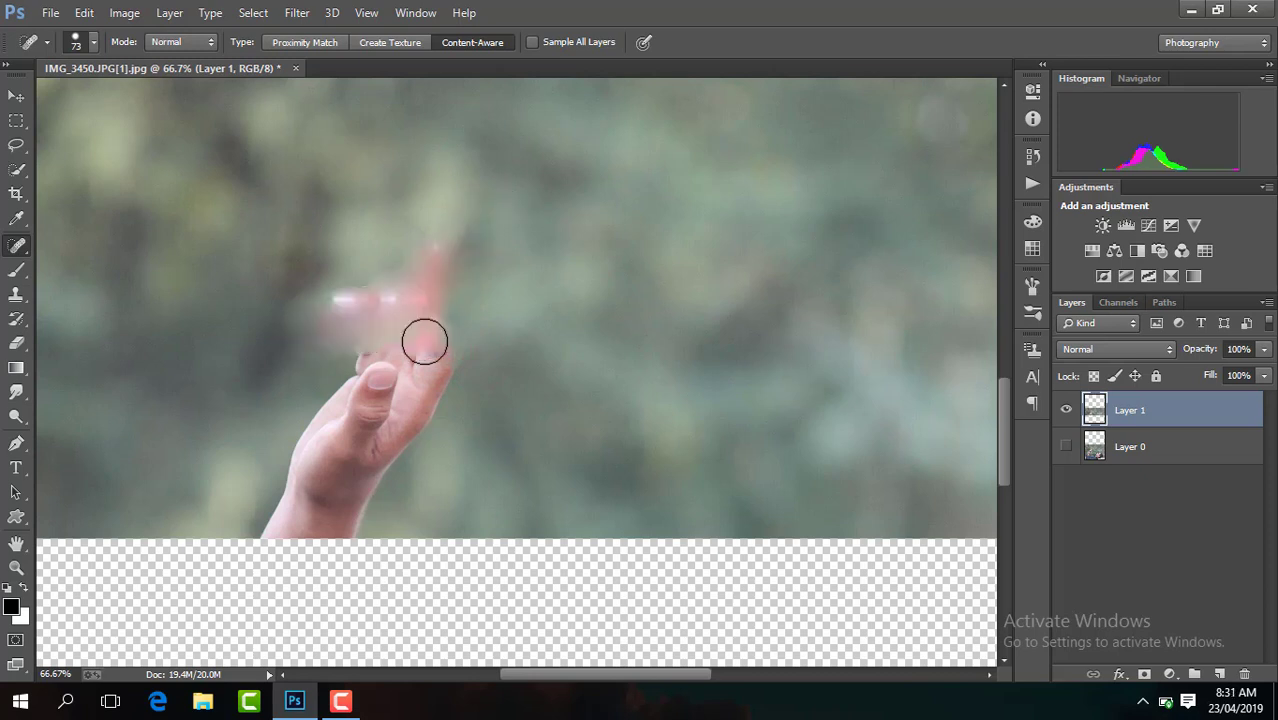
- Clone nearby background over the fingertip with a 195 px Clone Stamp brush
left_click(16, 295)
left_click(94, 44)
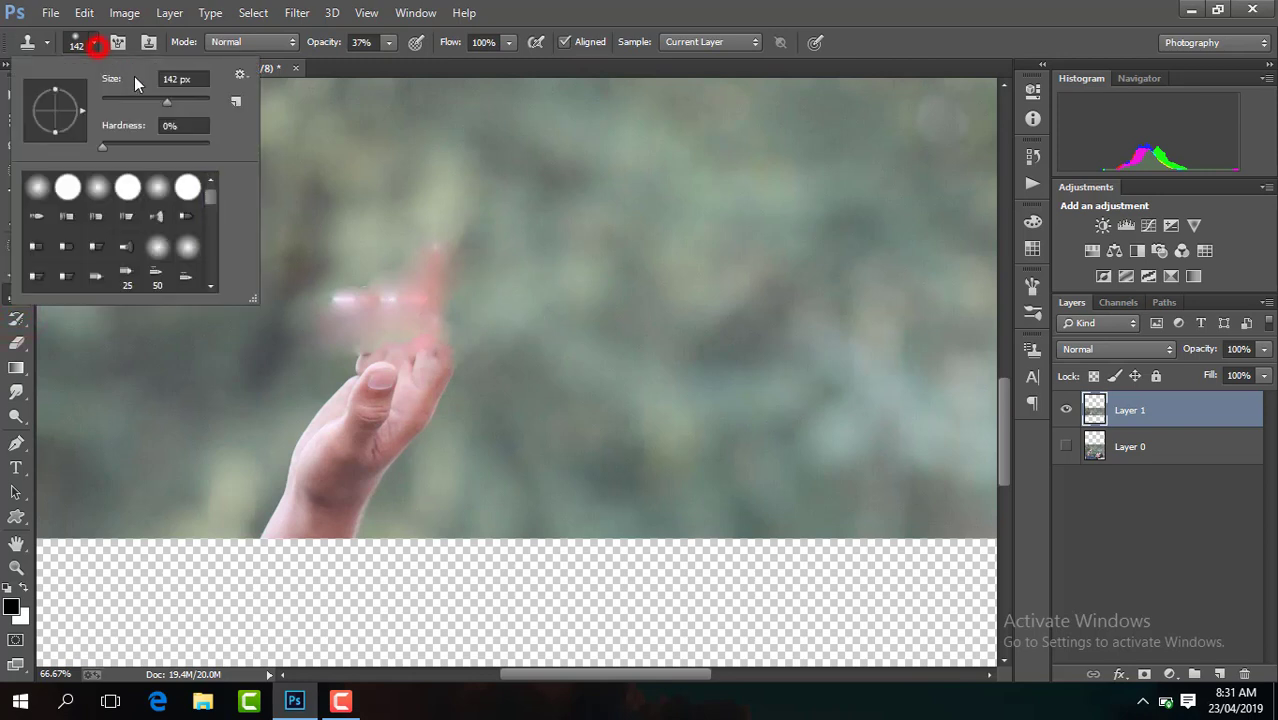
left_click_drag(182, 104, 181, 102)
left_click(517, 340)
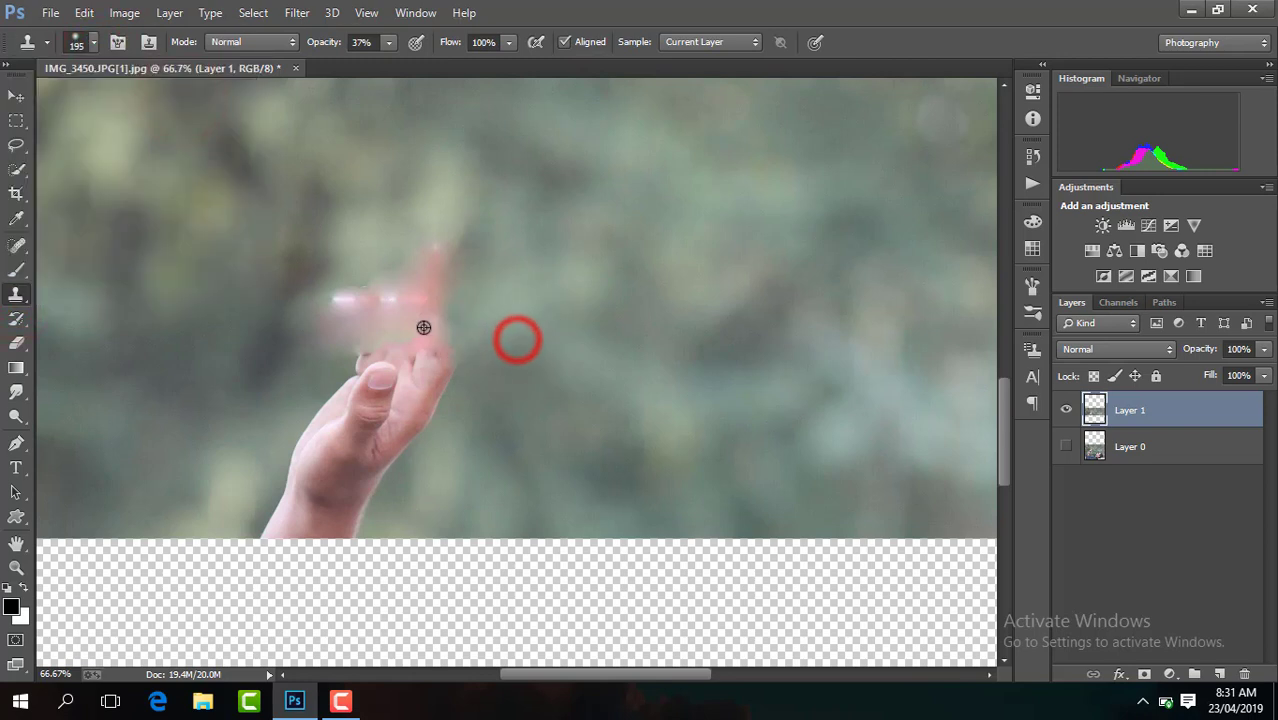
left_click(422, 327, "alt")
left_click_drag(422, 277, 443, 279)
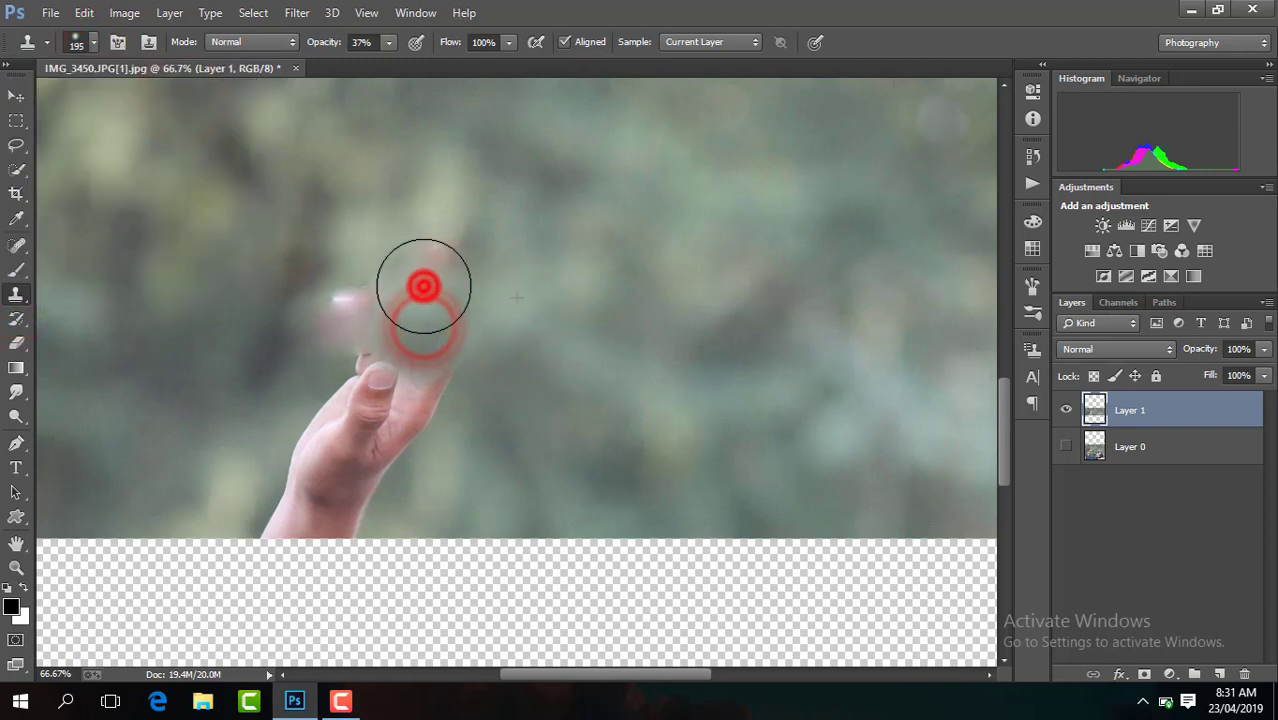
left_click(214, 314, "alt")
left_click_drag(322, 322, 370, 314)
left_click(370, 314)
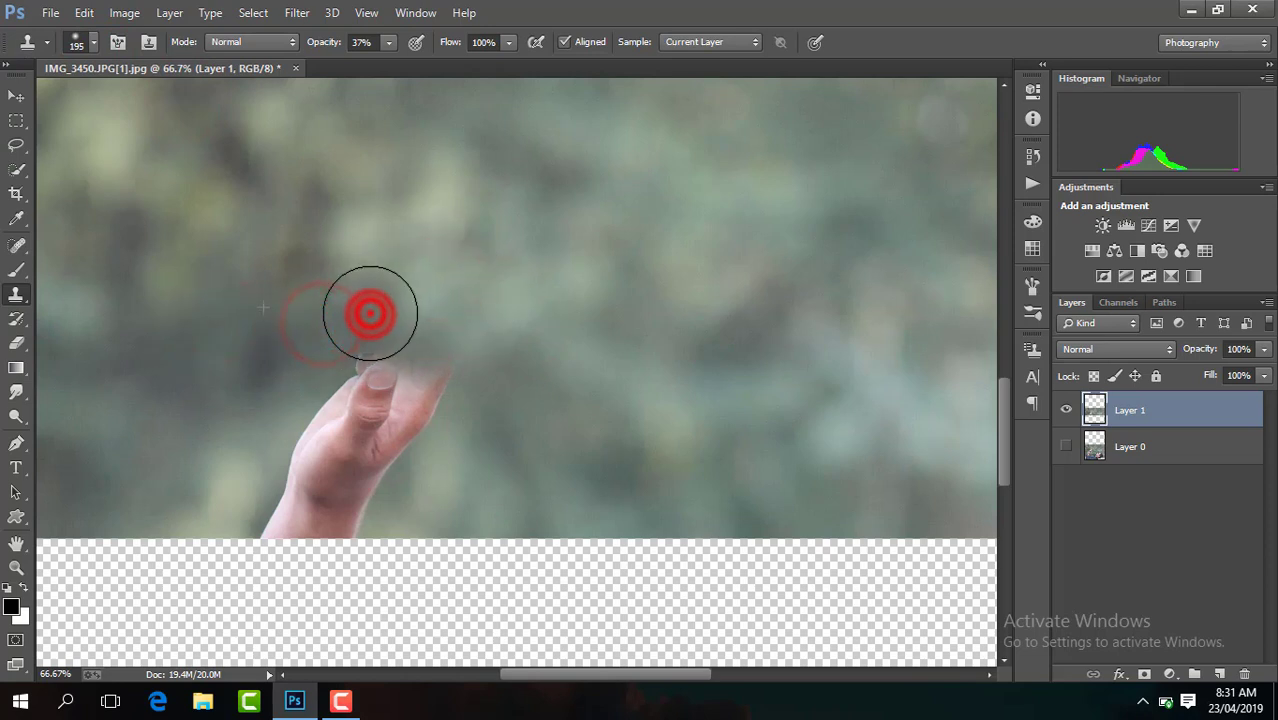
left_click(408, 419)
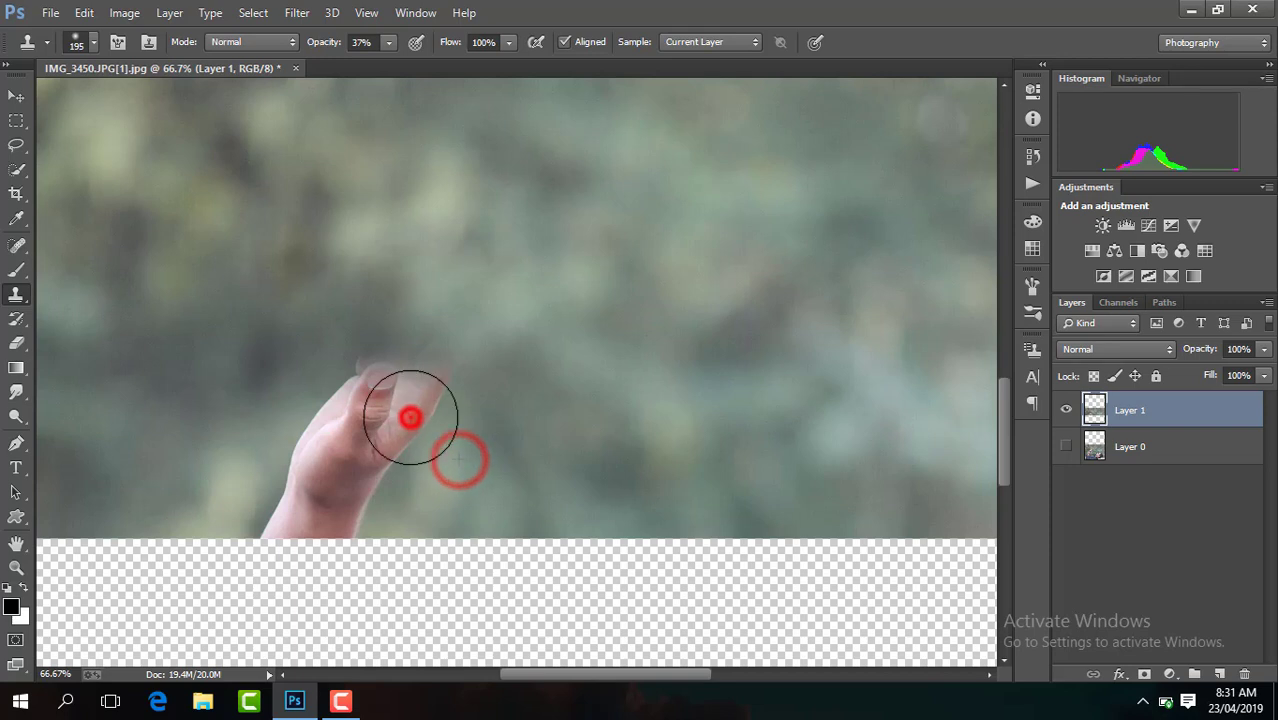
left_click(437, 369)
left_click_drag(357, 391, 348, 385)
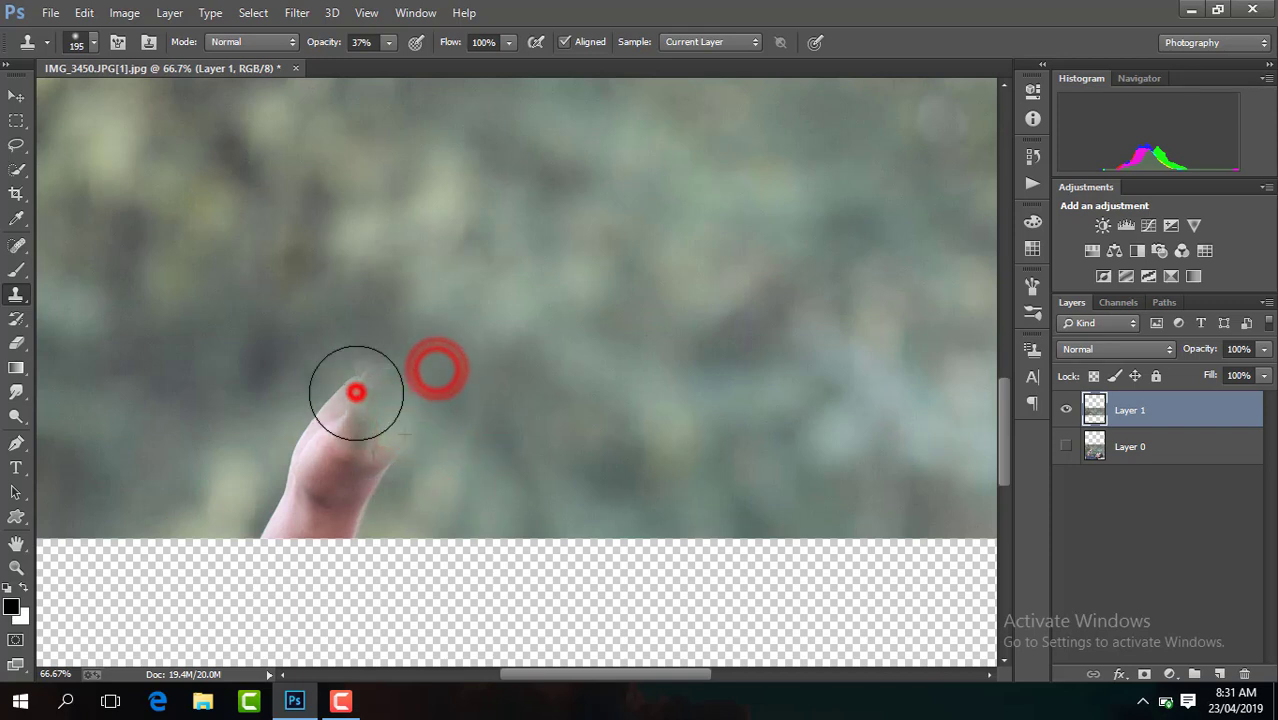
- Resample background and stamp out the remaining pink fingertip remnants
left_click(459, 461)
left_click(351, 454)
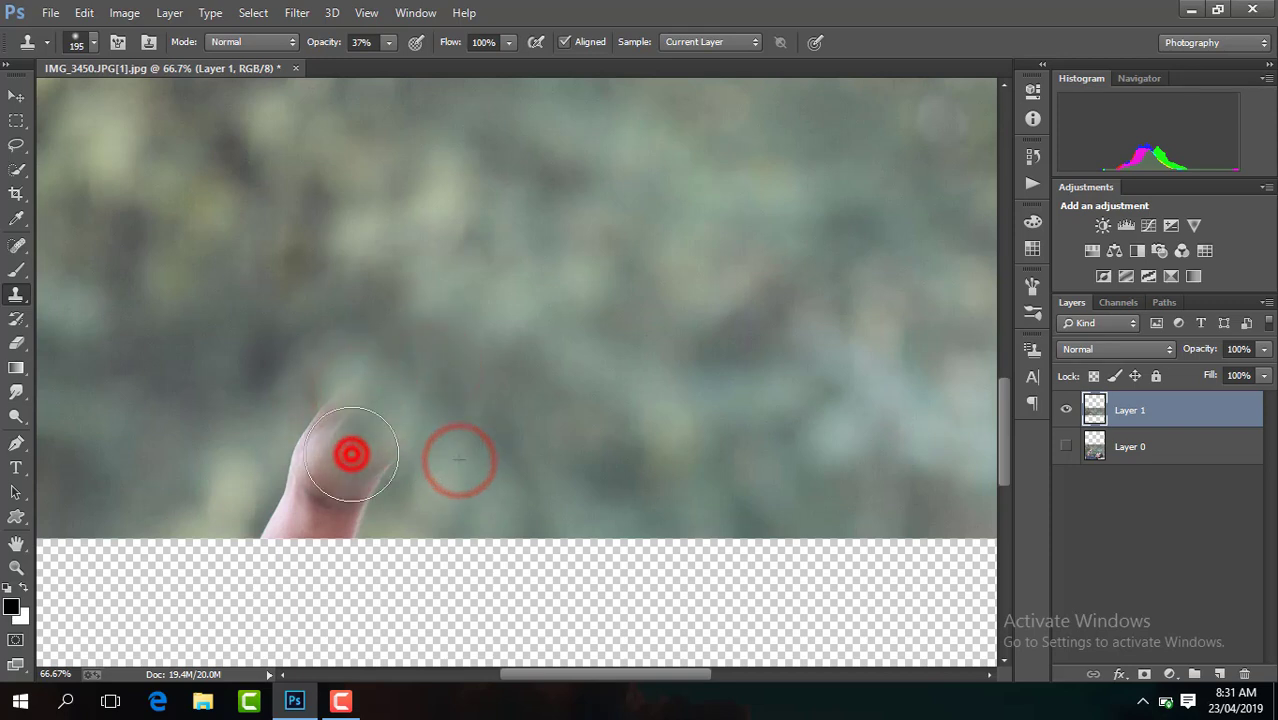
left_click(382, 450)
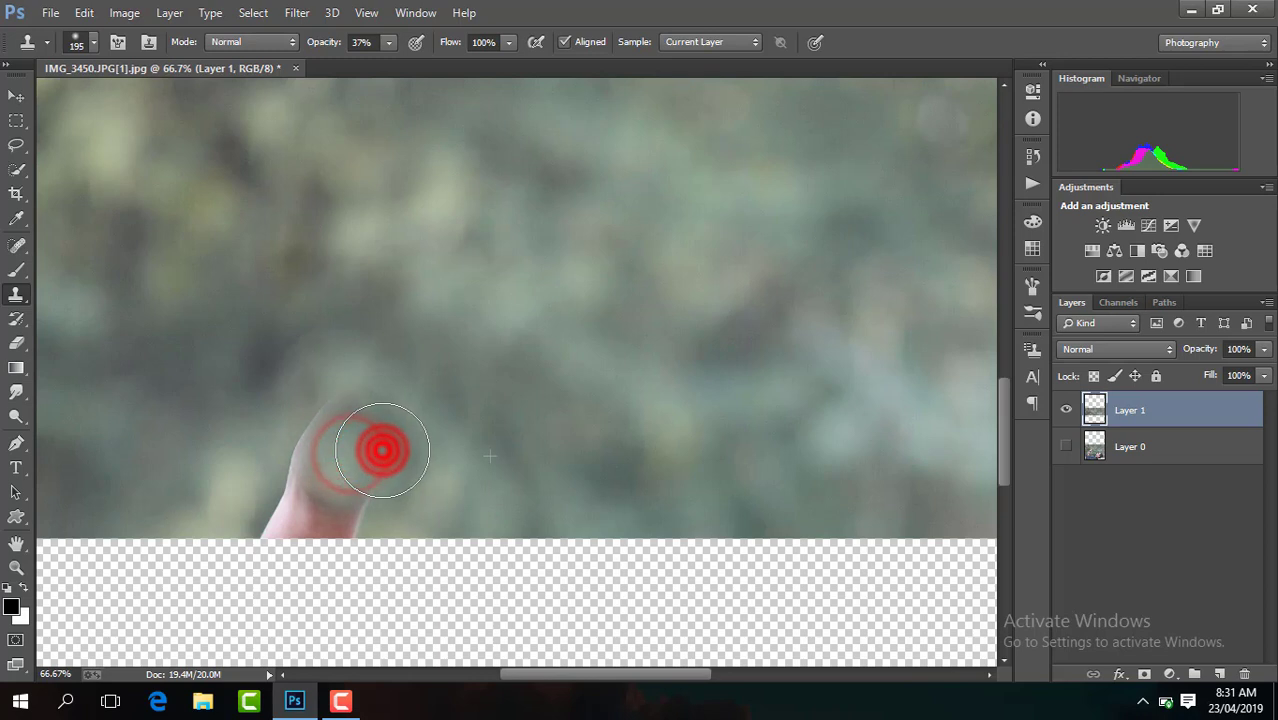
left_click(233, 426, "alt")
left_click(309, 429)
left_click(351, 416)
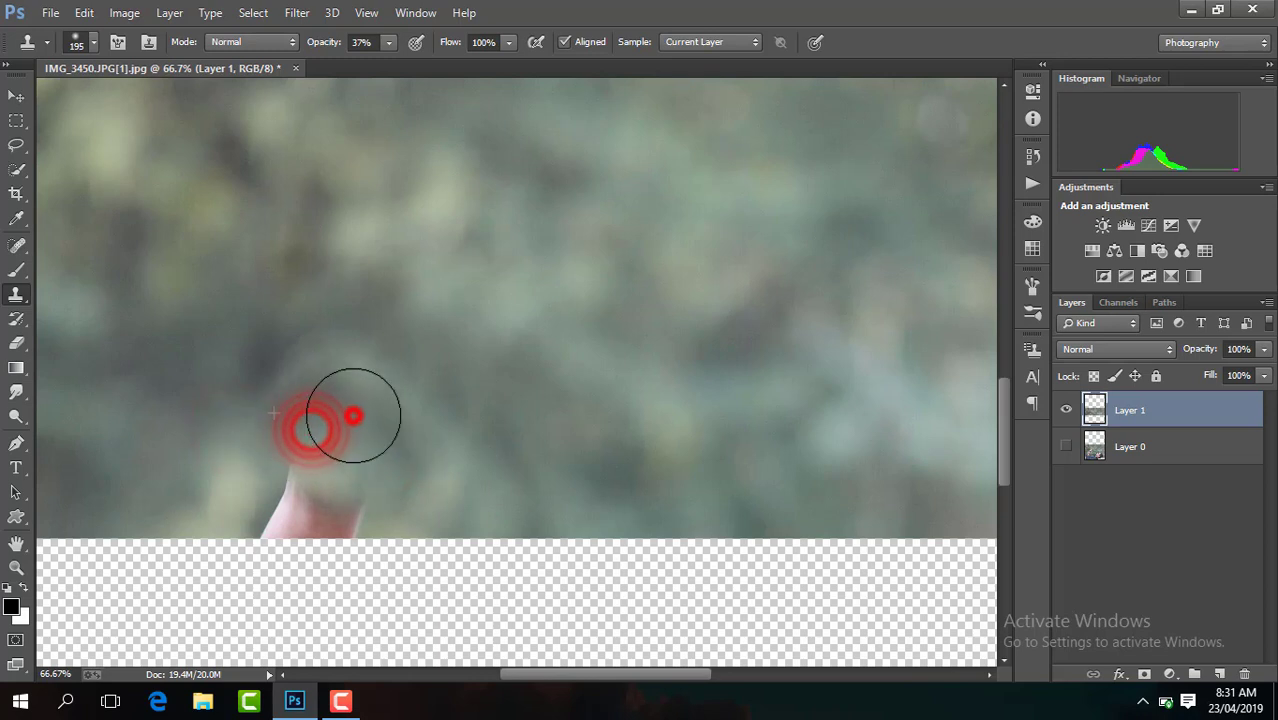
left_click(233, 487, "alt")
left_click(290, 490)
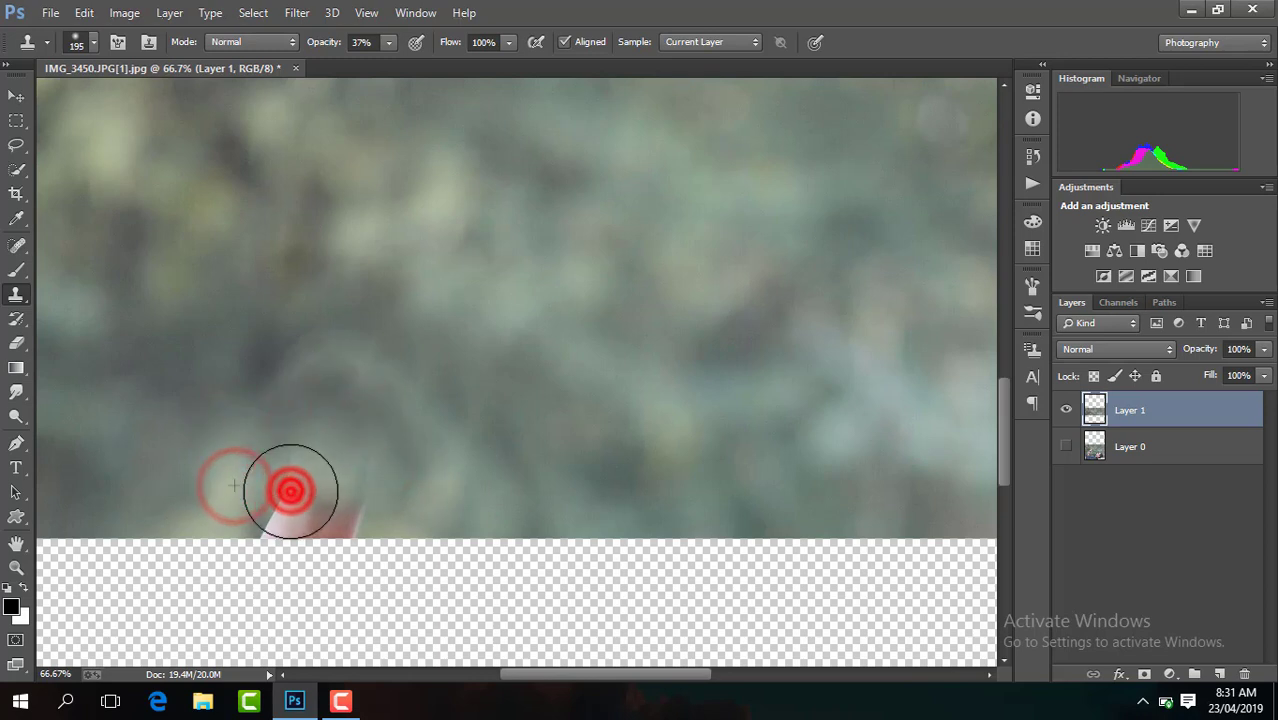
left_click(402, 505, "alt")
left_click(339, 513)
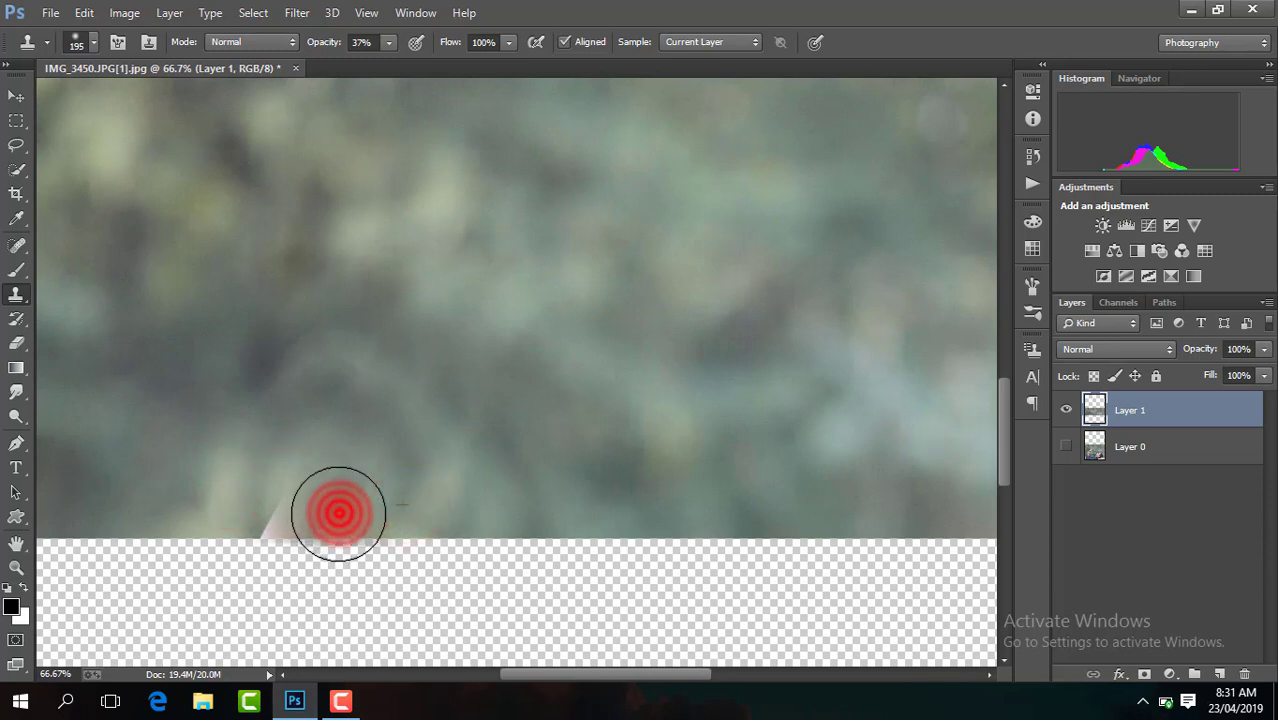
left_click(277, 505)
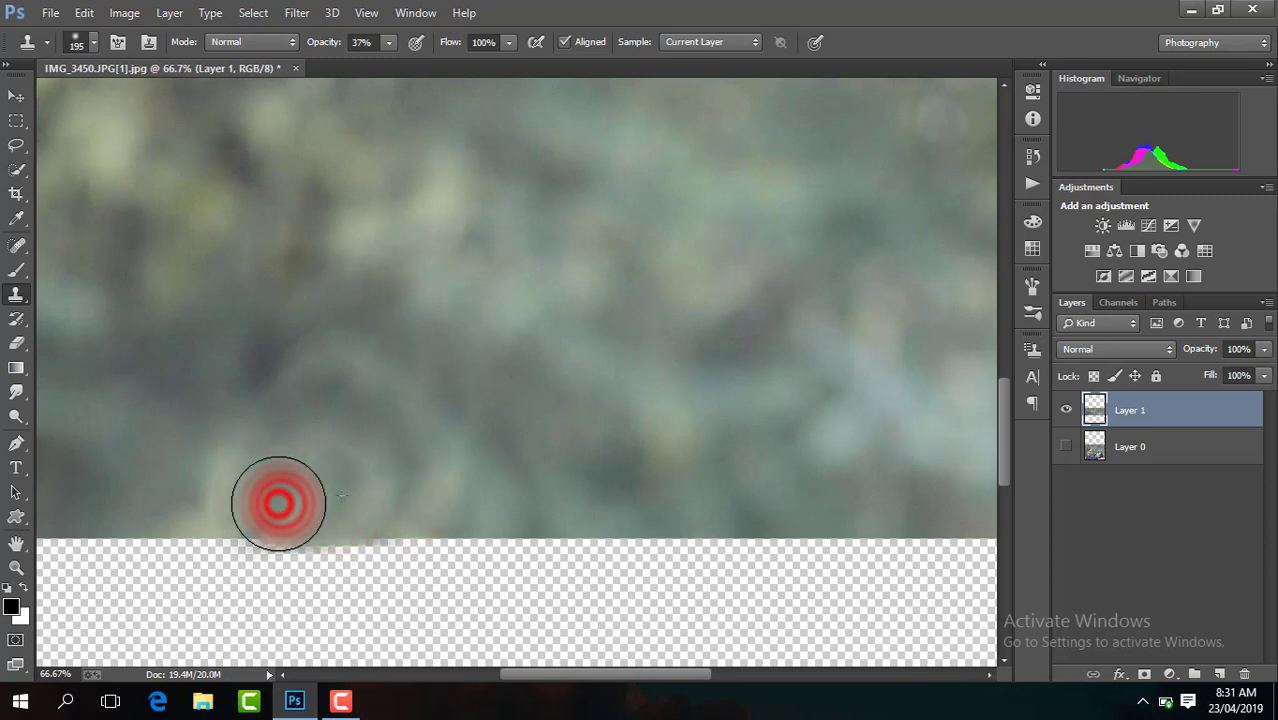
left_click(337, 465)
- Make the original photo layer, Layer 0, visible again
scroll(742, 398, "down", 1)
scroll(742, 398, "down", 1)
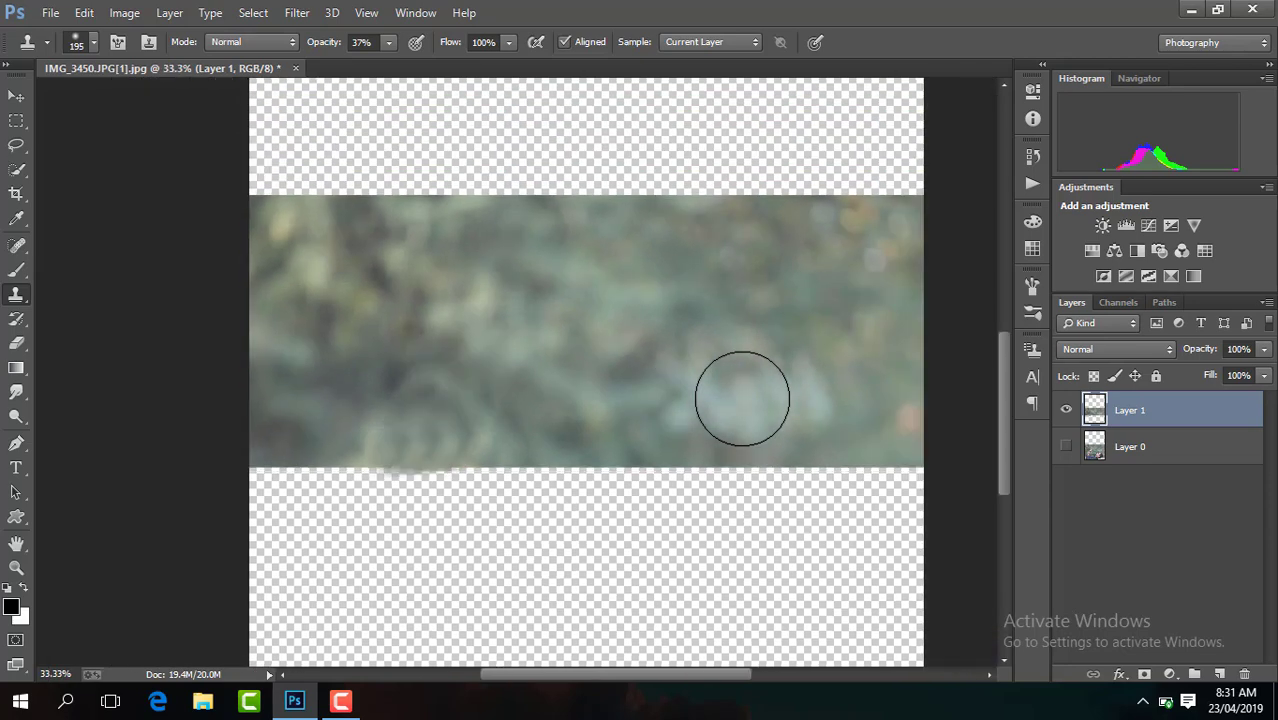
scroll(742, 398, "down", 2)
left_click(1066, 448)
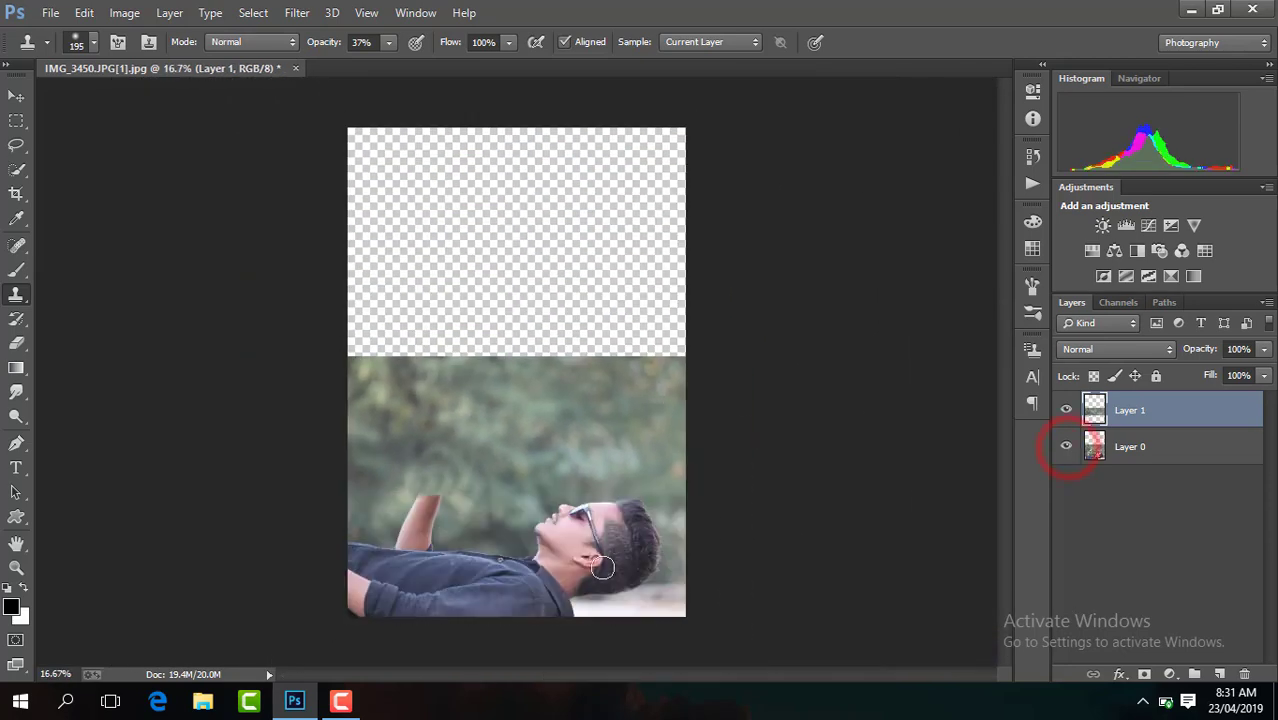
- Move the Layer 1 background patch up about 125 px
left_click(16, 95)
left_click_drag(599, 420, 606, 302)
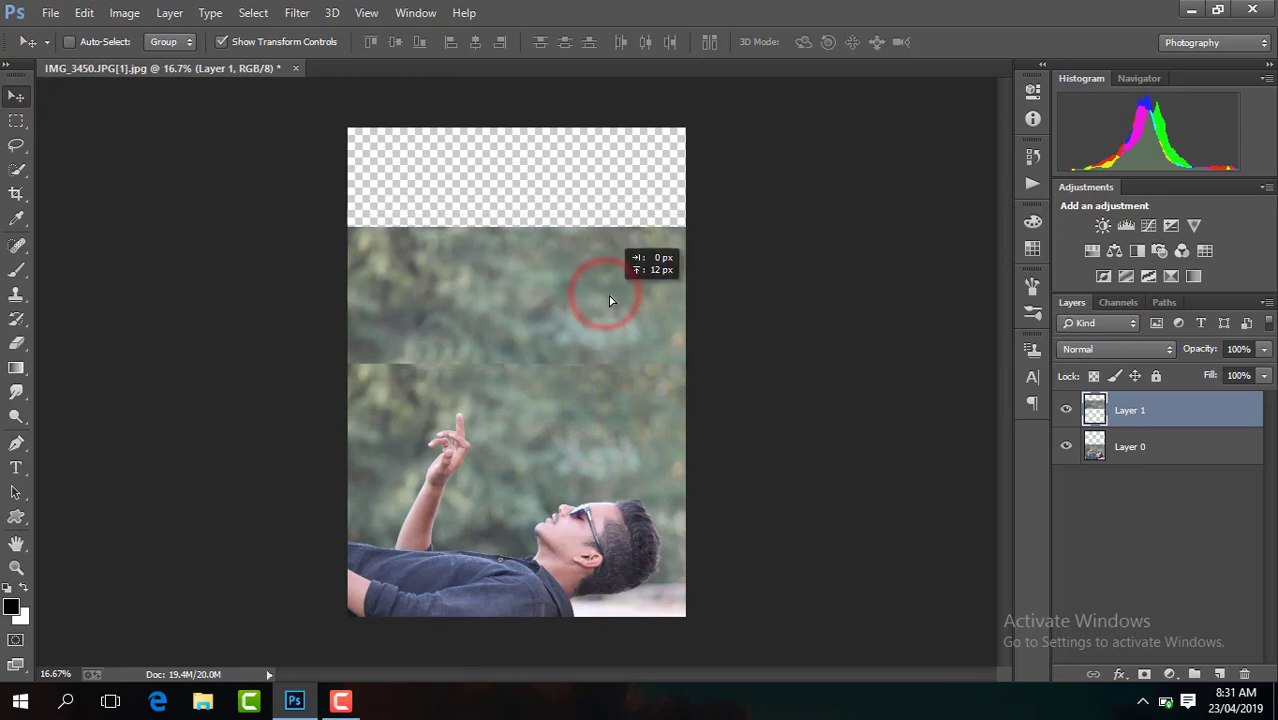
left_click(16, 343)
scroll(531, 372, "up", 1)
scroll(531, 372, "up", 1)
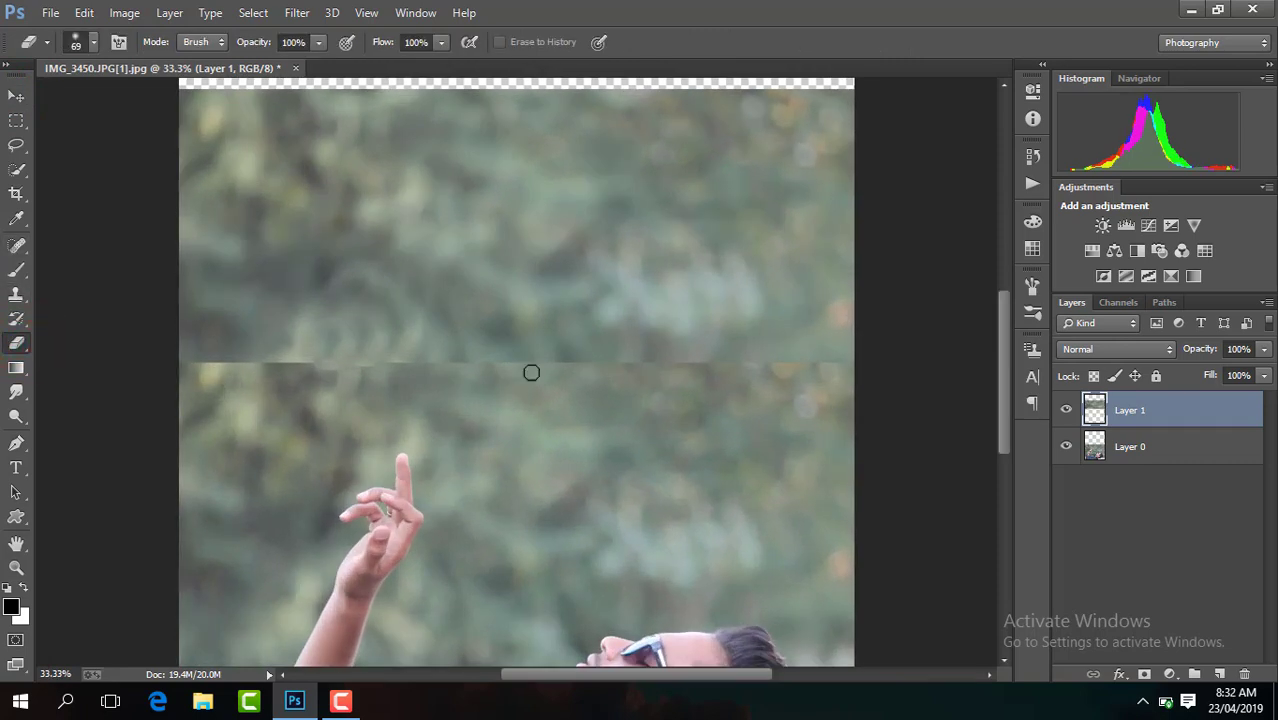
left_click(16, 97)
left_click_drag(671, 305, 670, 305)
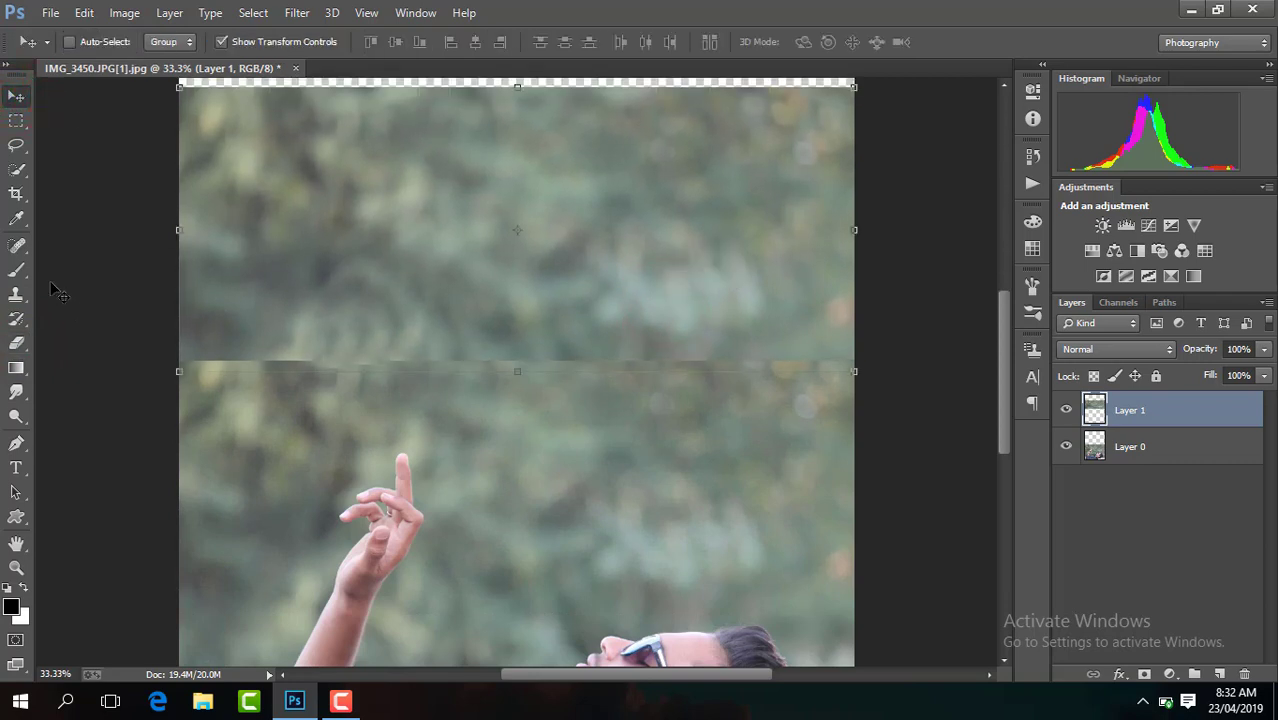
- Erase the patch's seam soft with a 349 px eraser brush
left_click(16, 344)
left_click(94, 42)
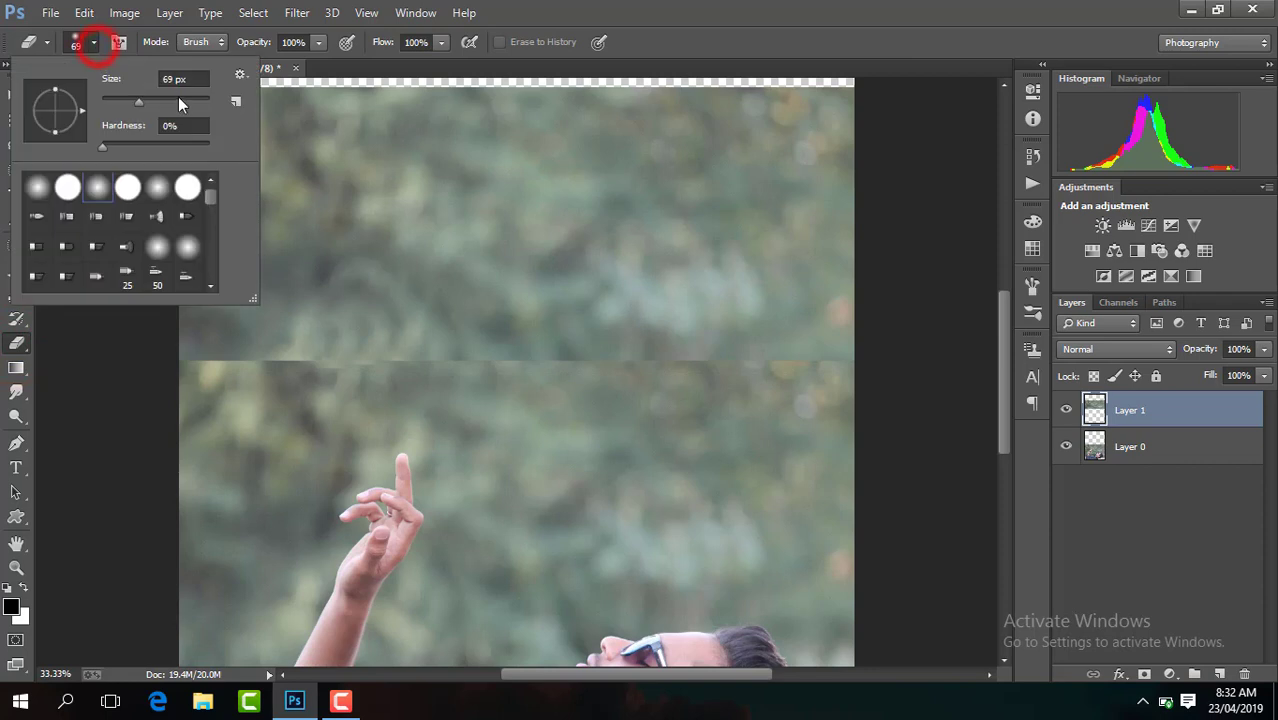
left_click(179, 103)
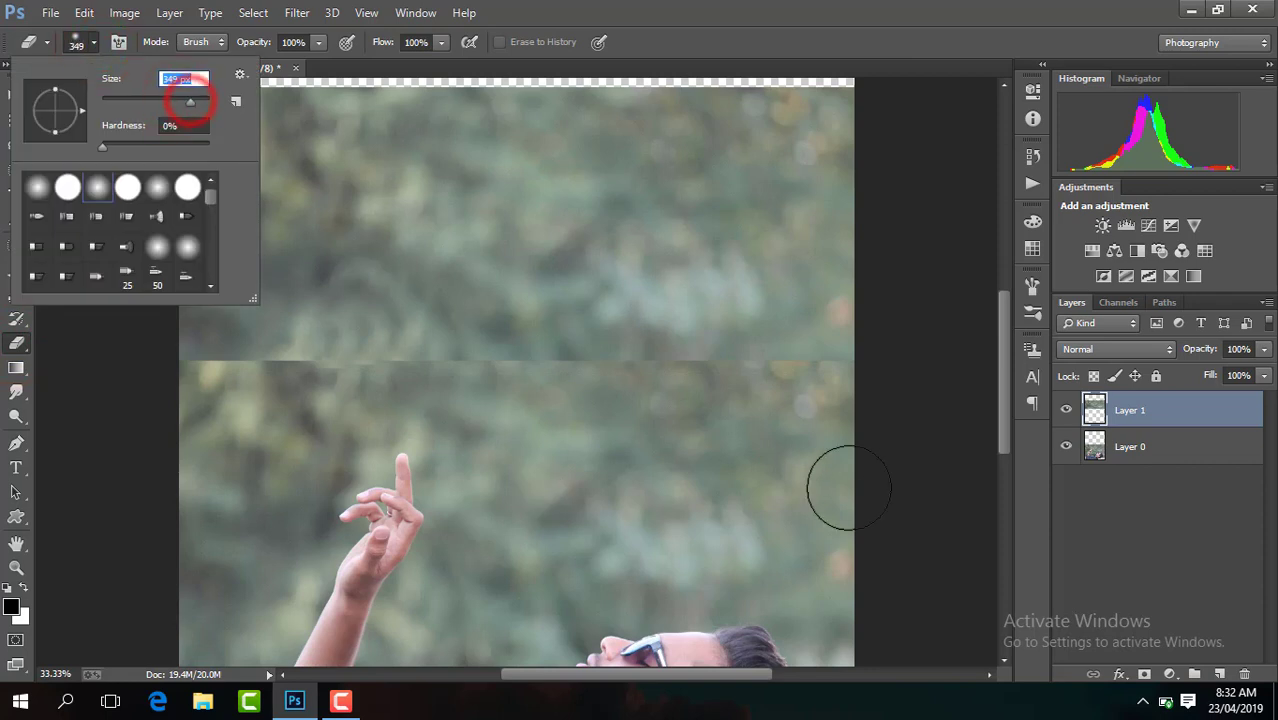
left_click(856, 405)
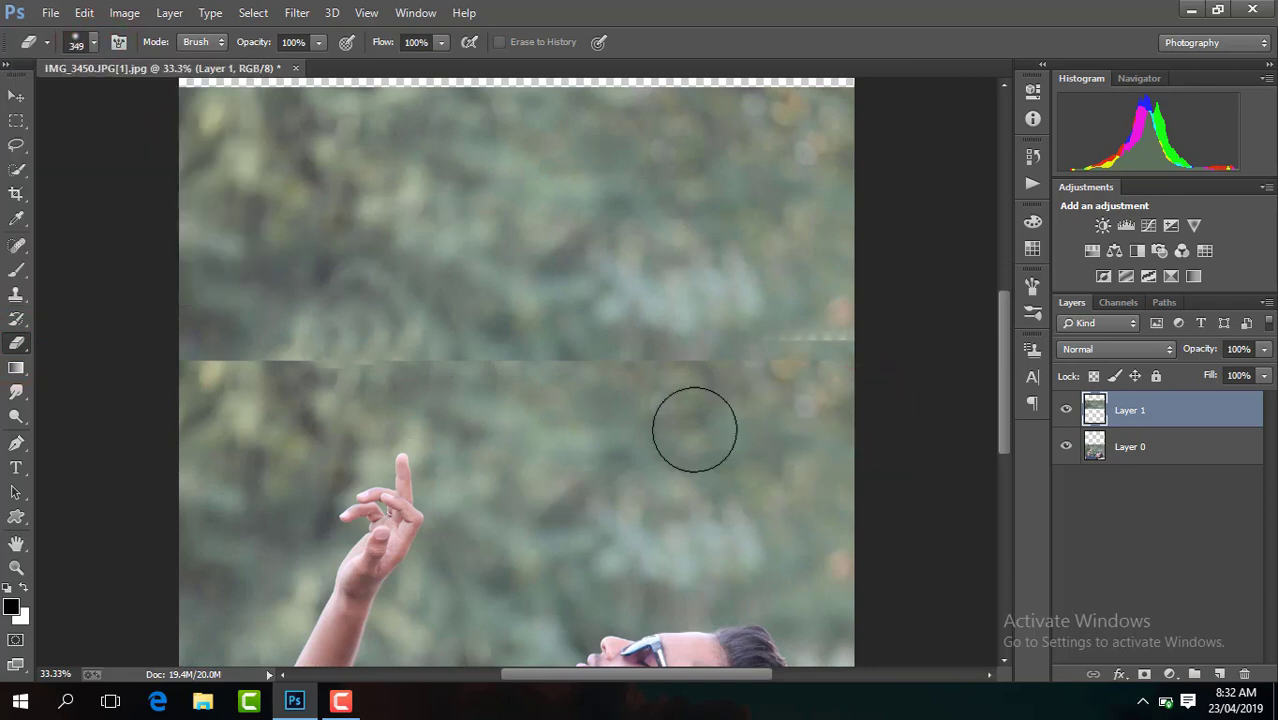
left_click(601, 416)
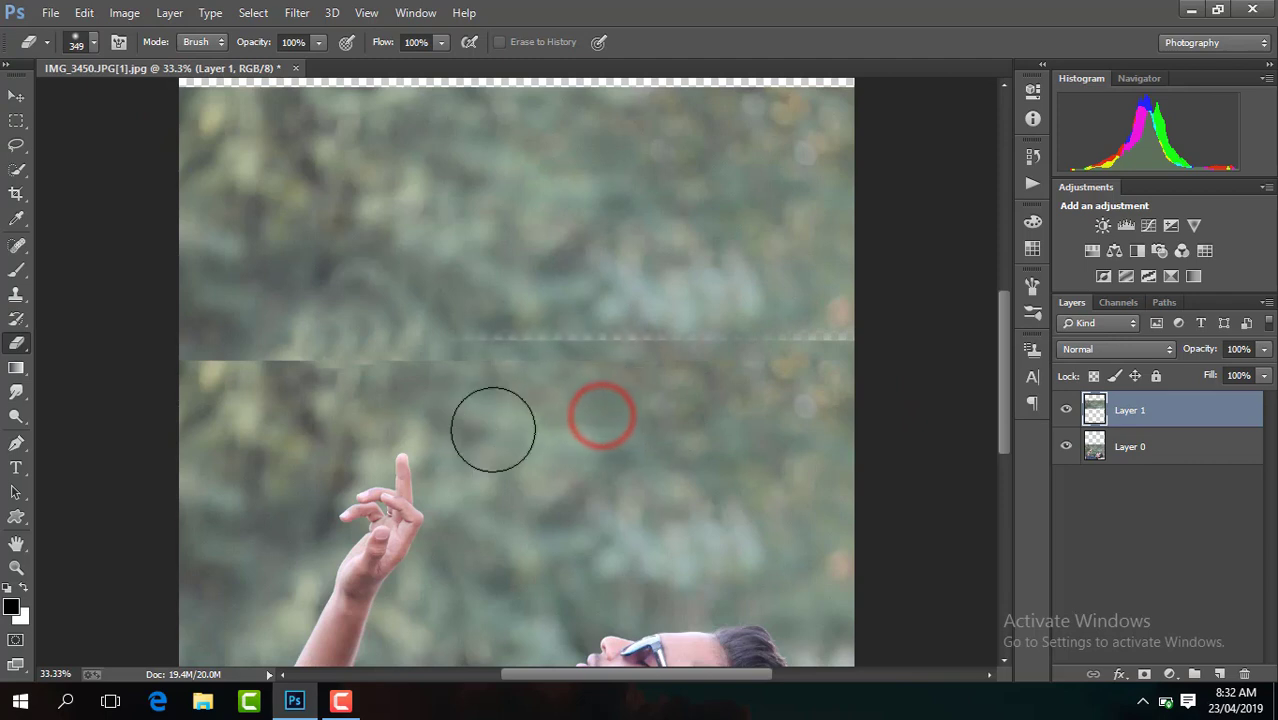
left_click(443, 430)
left_click_drag(198, 418, 171, 414)
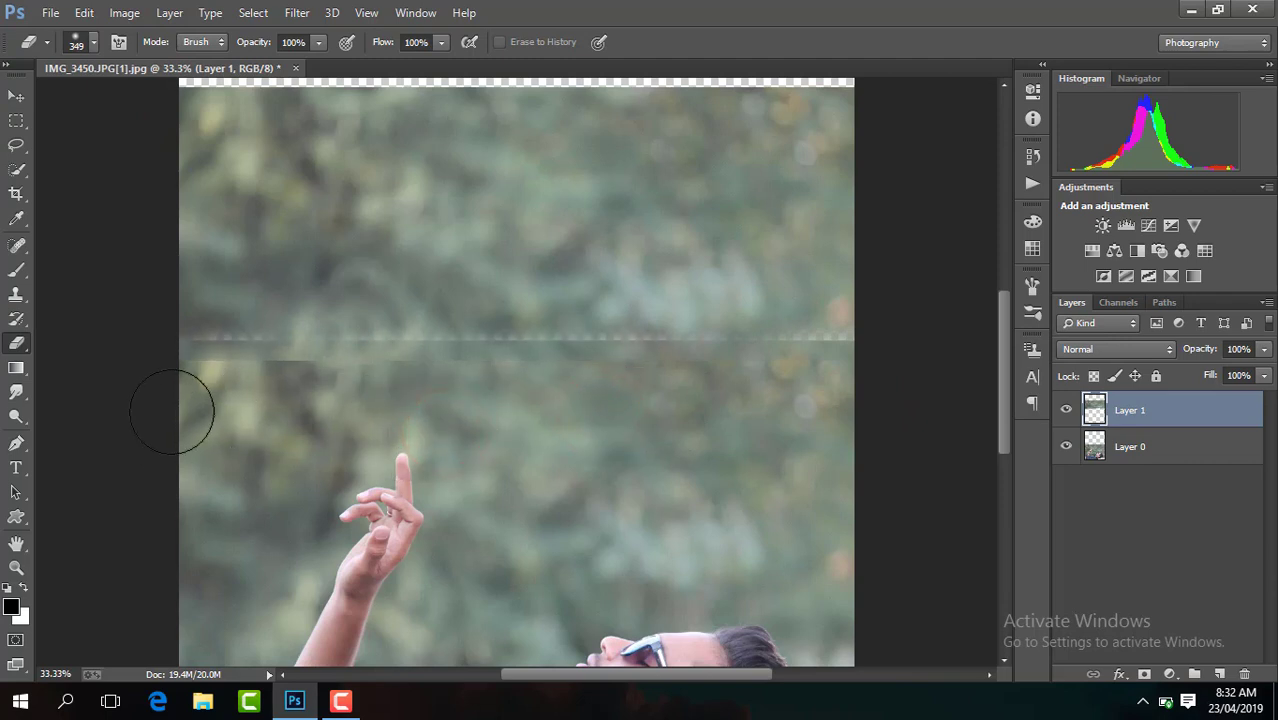
- Move the patch down about 99 px and zoom out to the whole photo
left_click(16, 95)
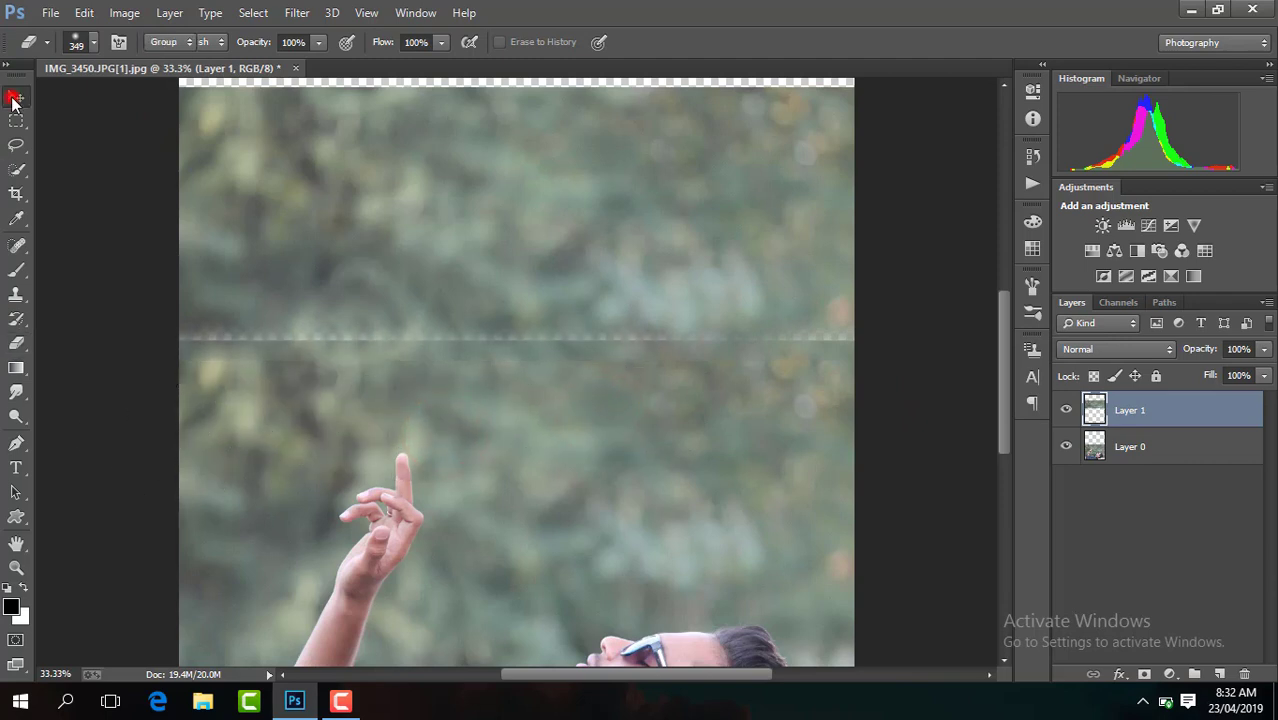
left_click_drag(625, 198, 623, 231)
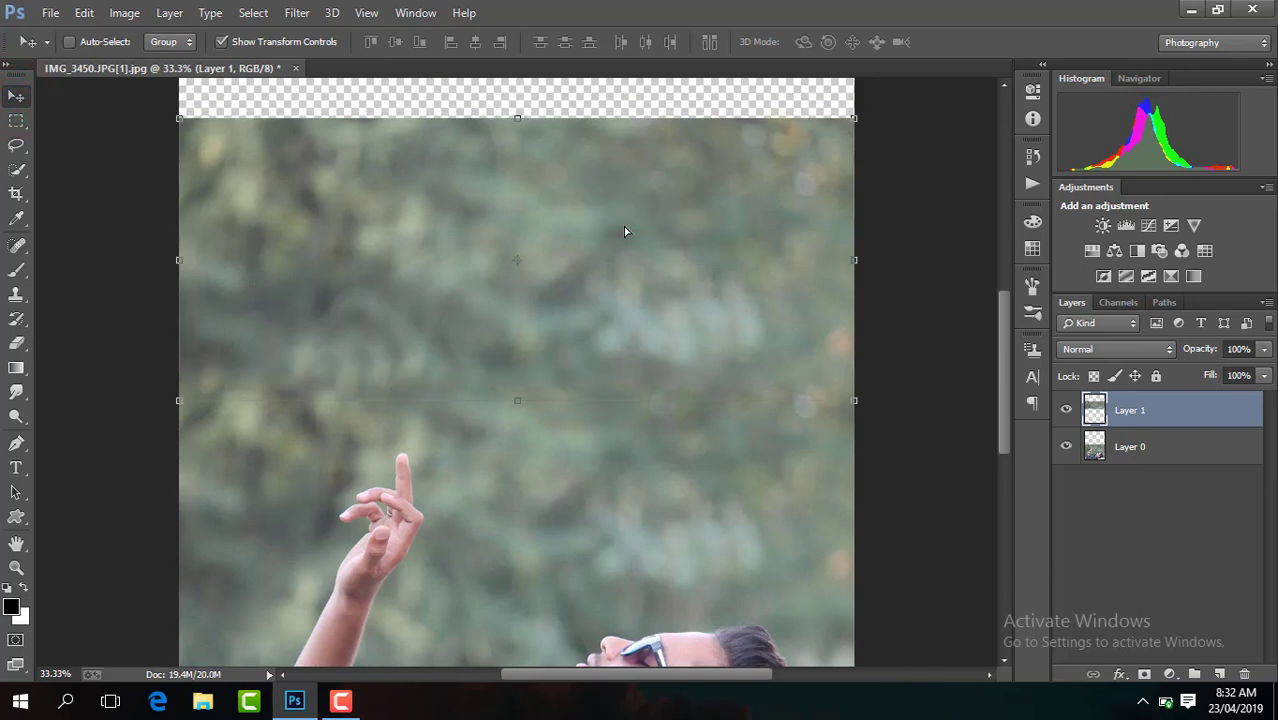
key("ctrl+minus")
key("ctrl+minus")
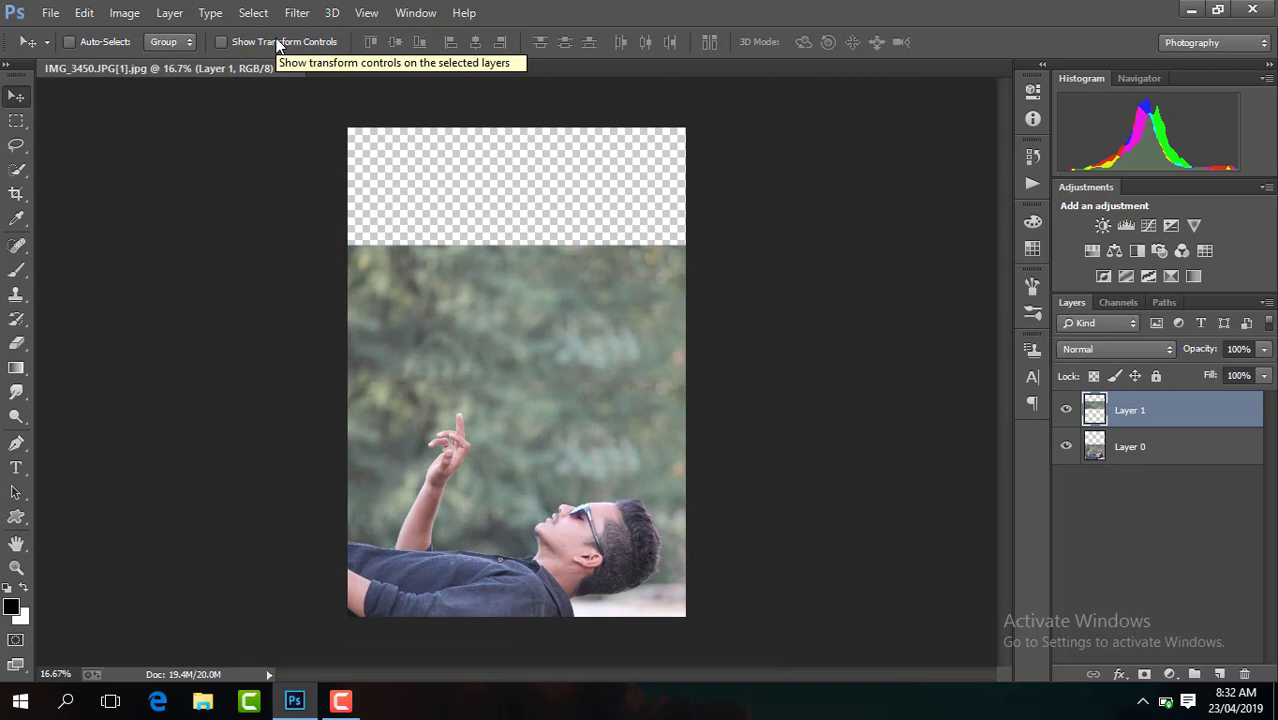
- Duplicate Layer 1 and move the copy over the transparent top strip
key("ctrl+j")
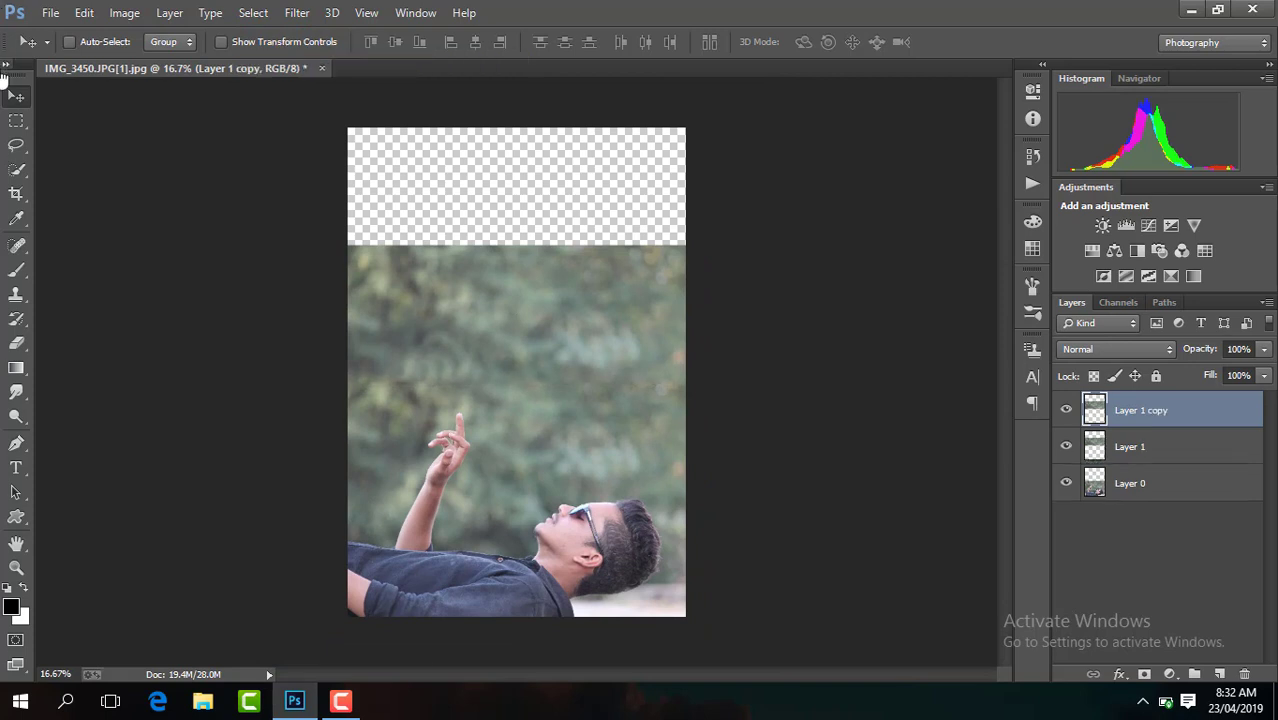
left_click_drag(668, 279, 674, 170)
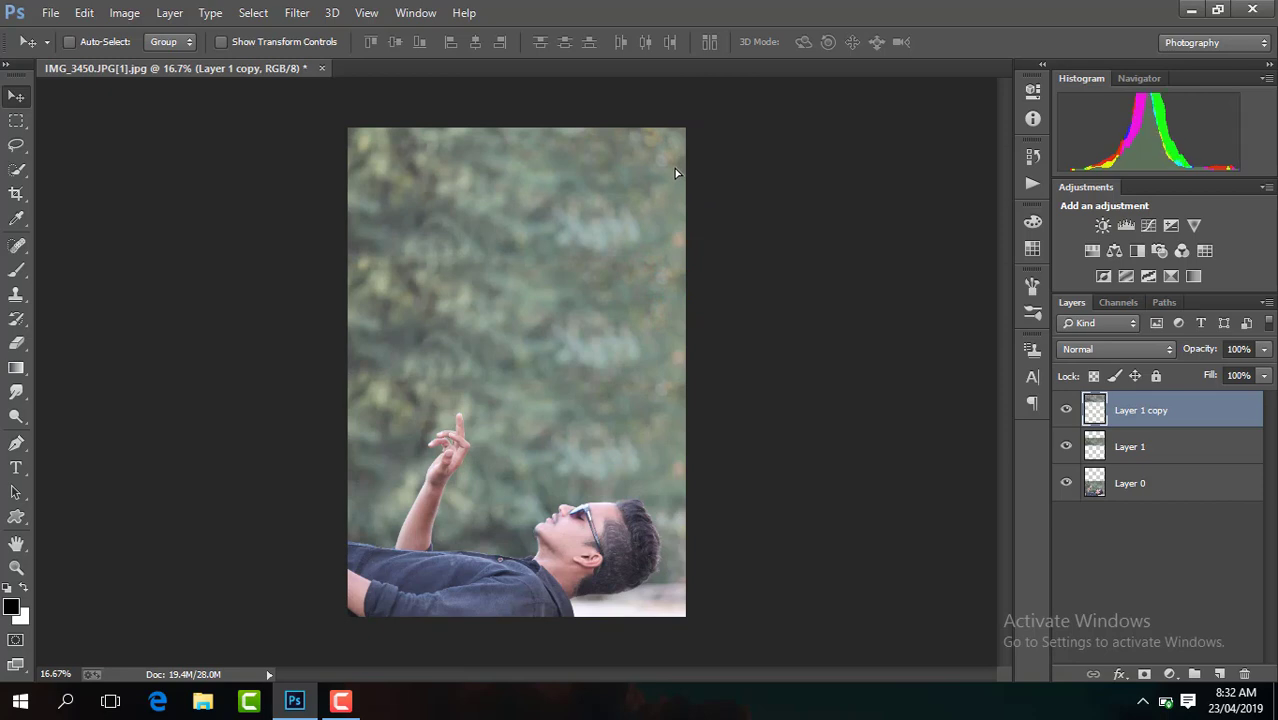
key("ctrl+t")
right_click(633, 190)
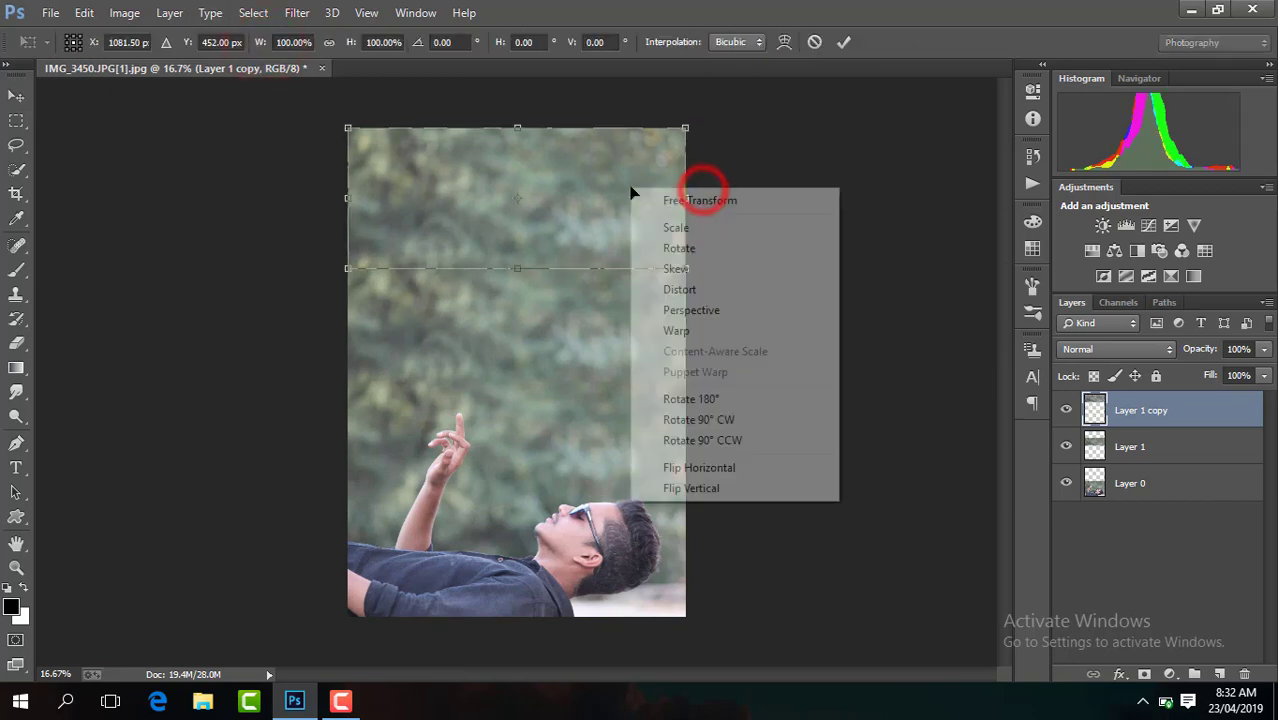
left_click(735, 444)
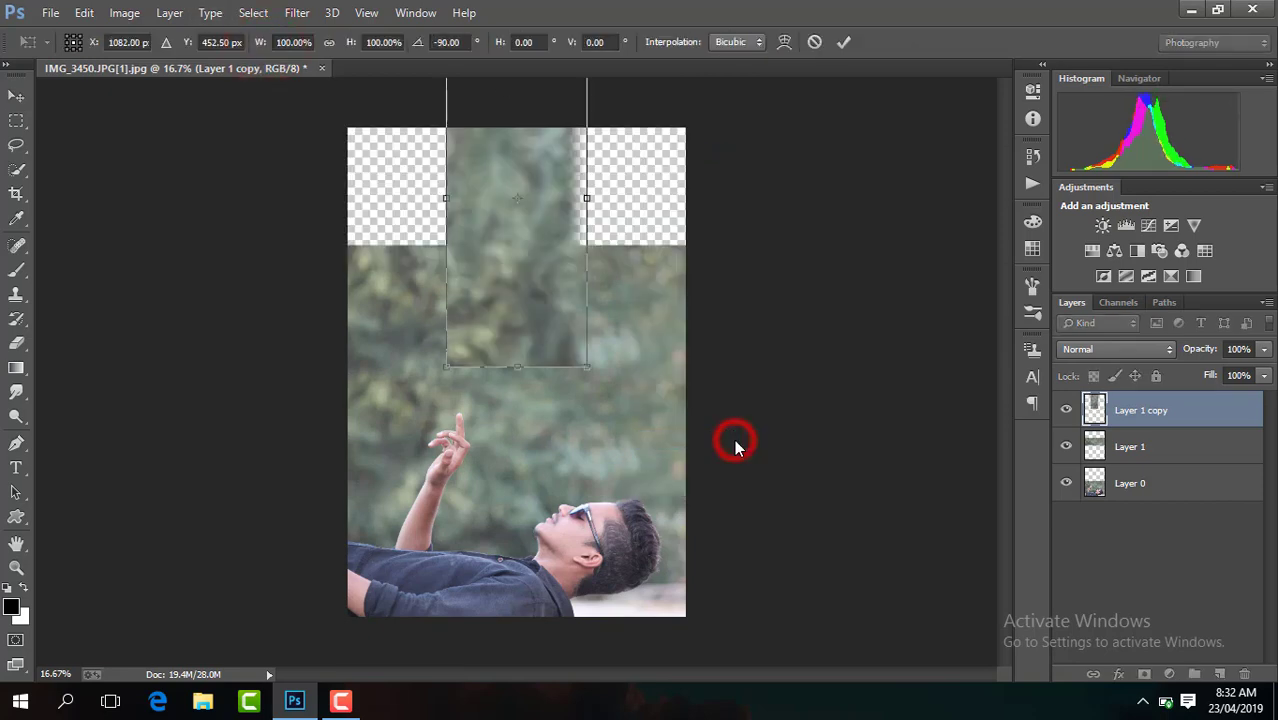
right_click(636, 320)
left_click(730, 547)
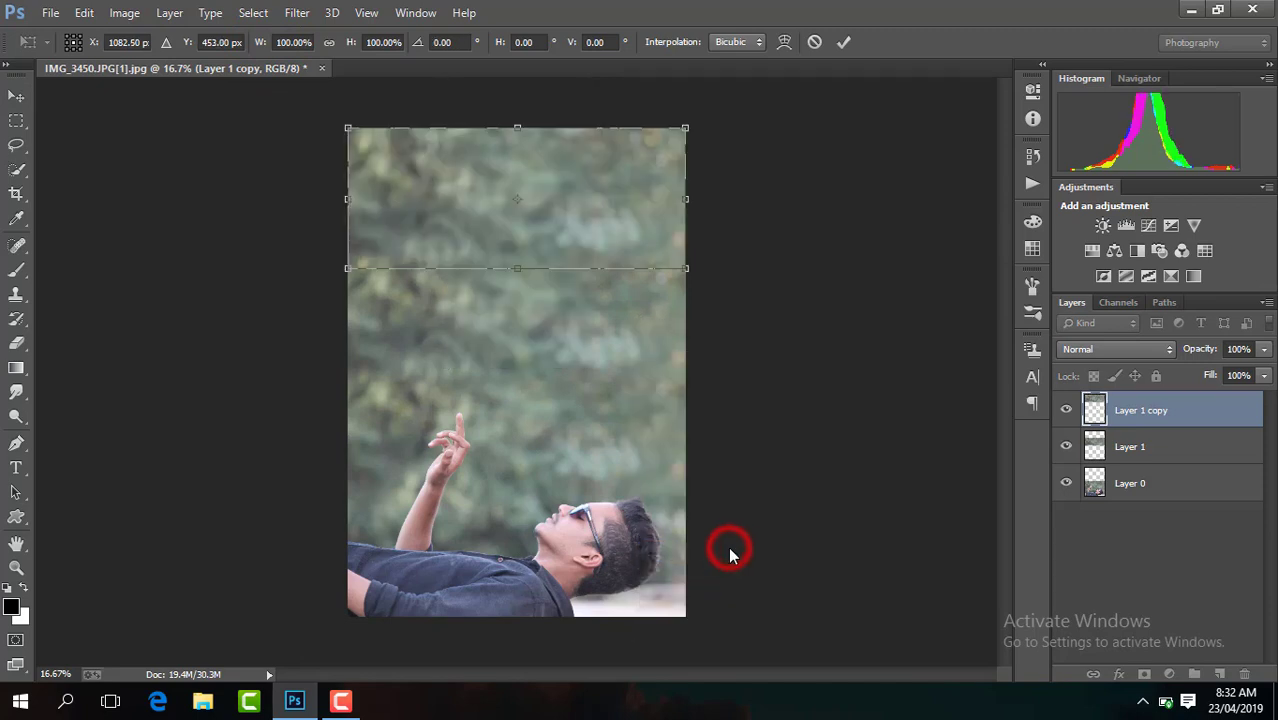
left_click(845, 42)
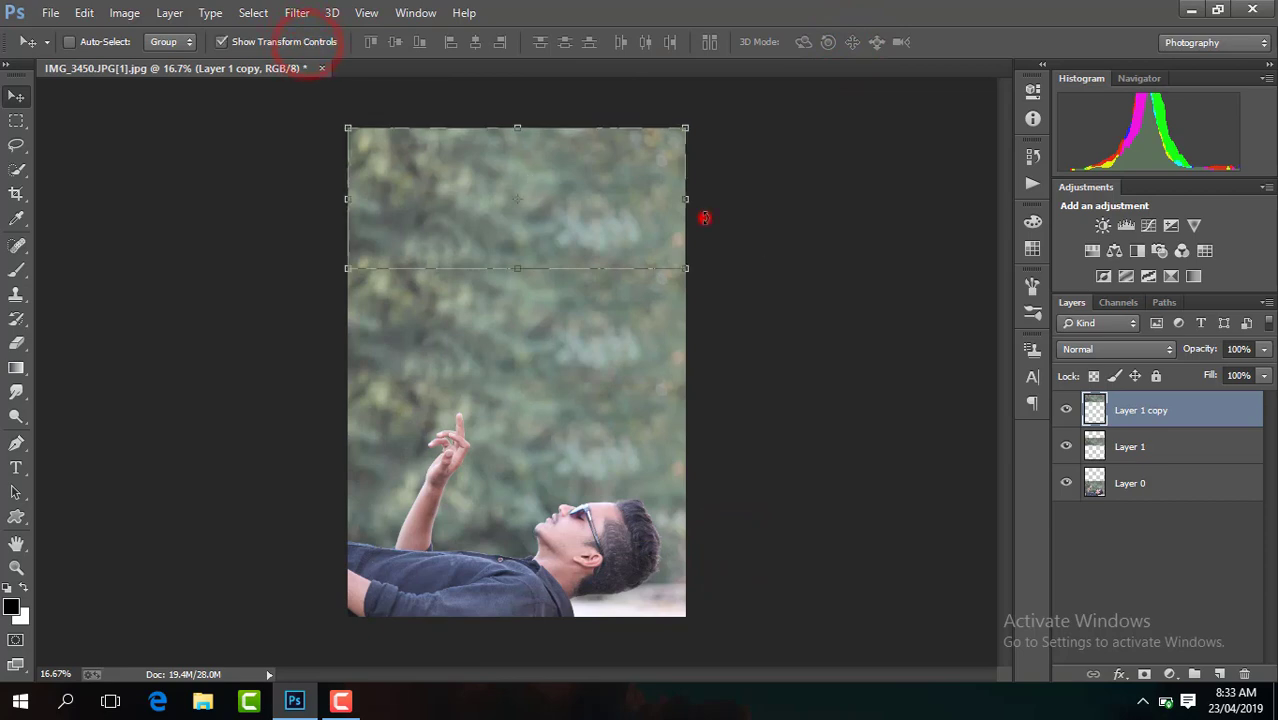
- Flip Layer 1 copy horizontally and apply the transform
key("ctrl+t")
right_click(606, 213)
left_click(675, 491)
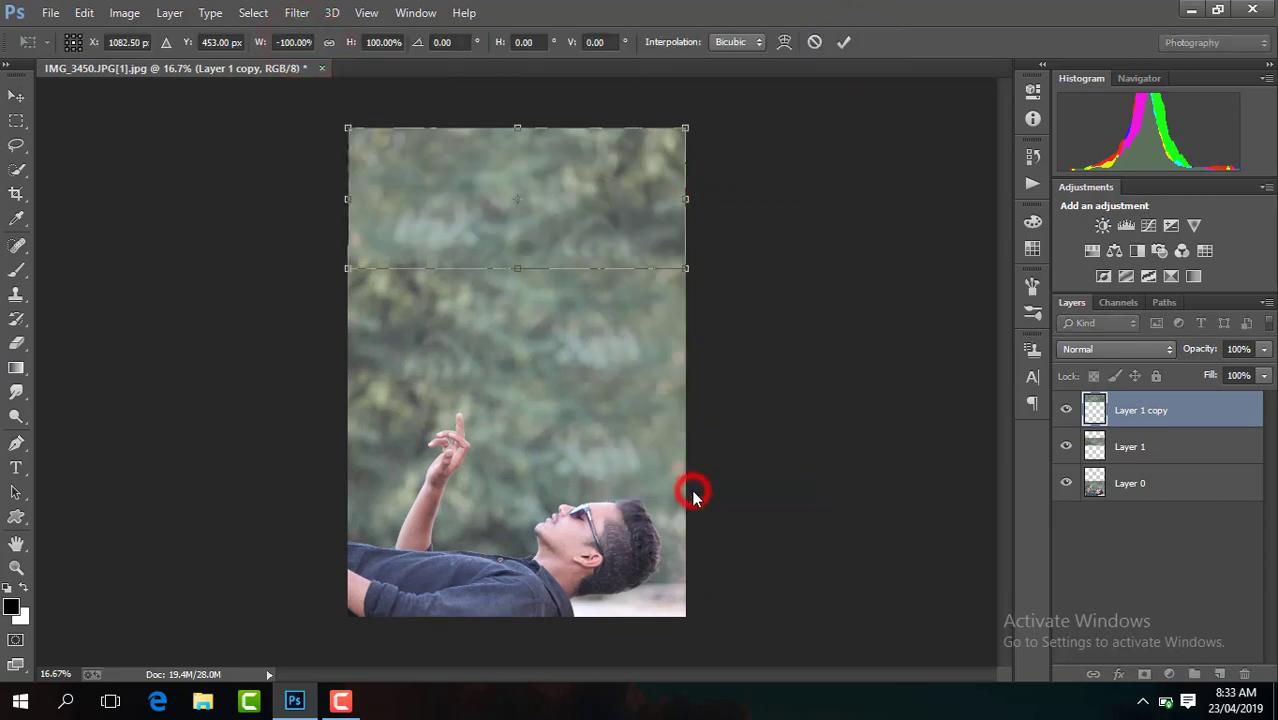
left_click(843, 42)
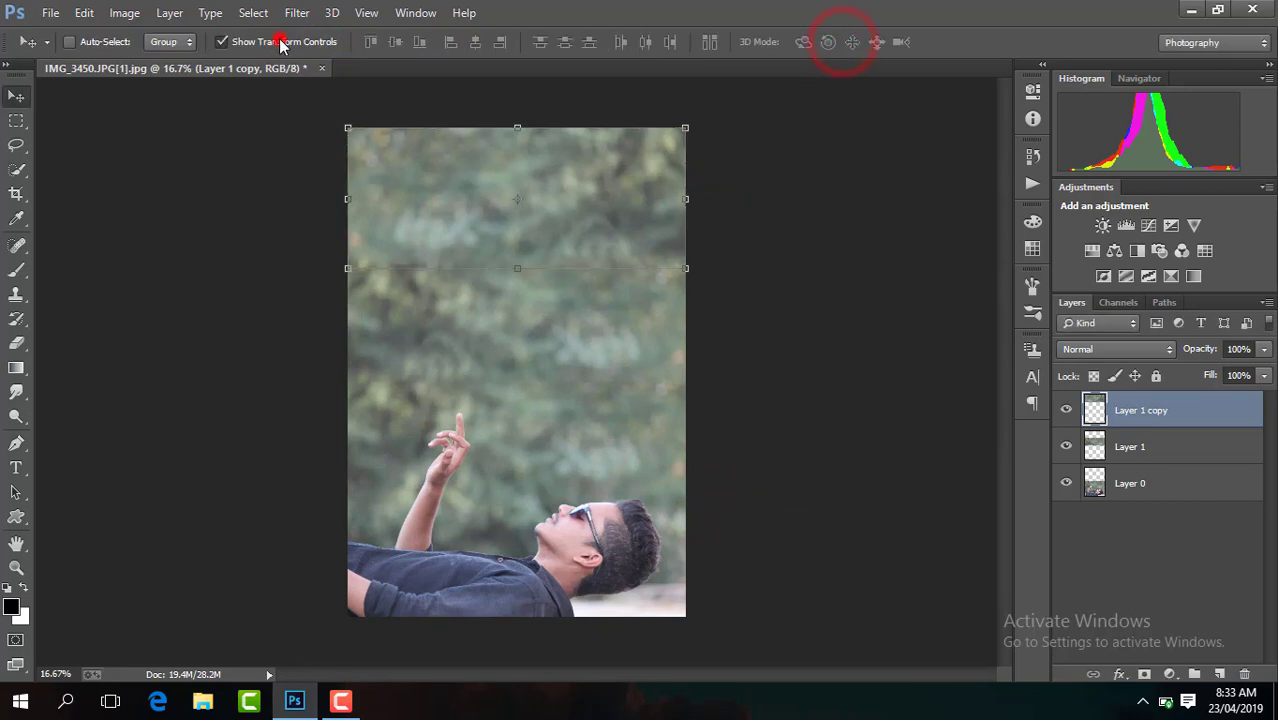
key("ctrl+plus")
key("ctrl+plus")
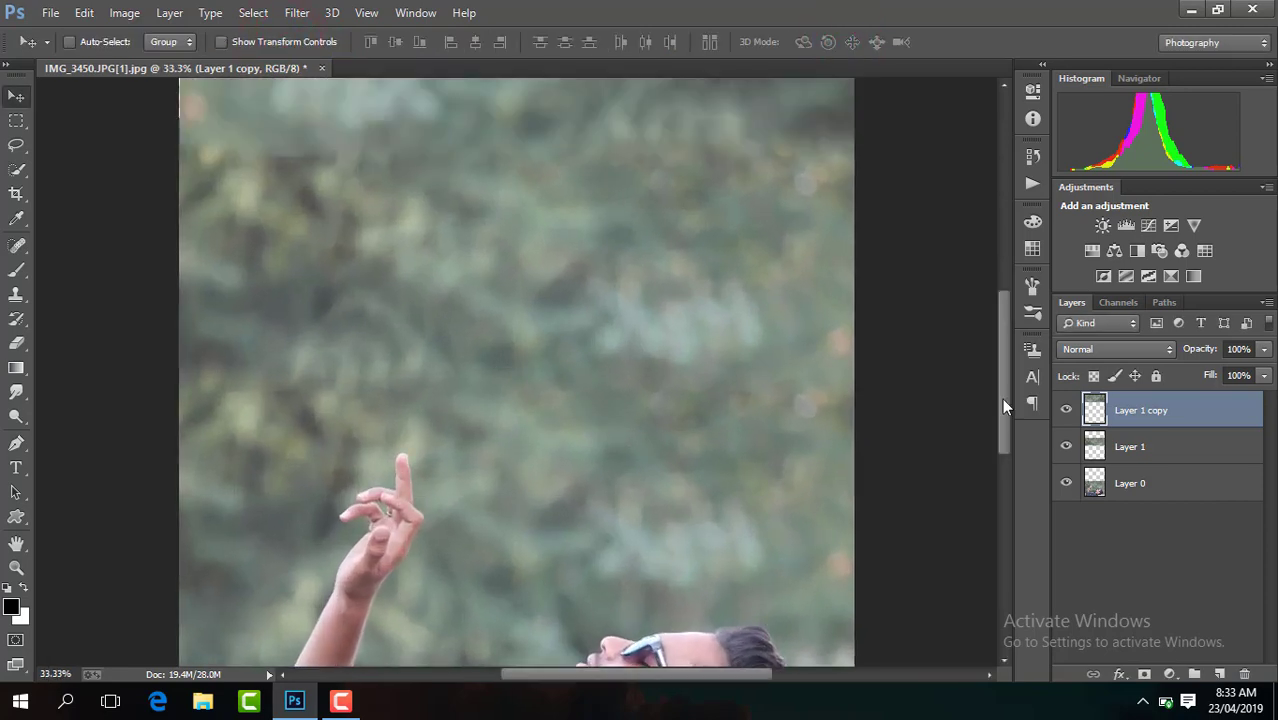
- Erase the hard seam of Layer 1 copy so the backdrop blends seamlessly
left_click_drag(1002, 385, 994, 324)
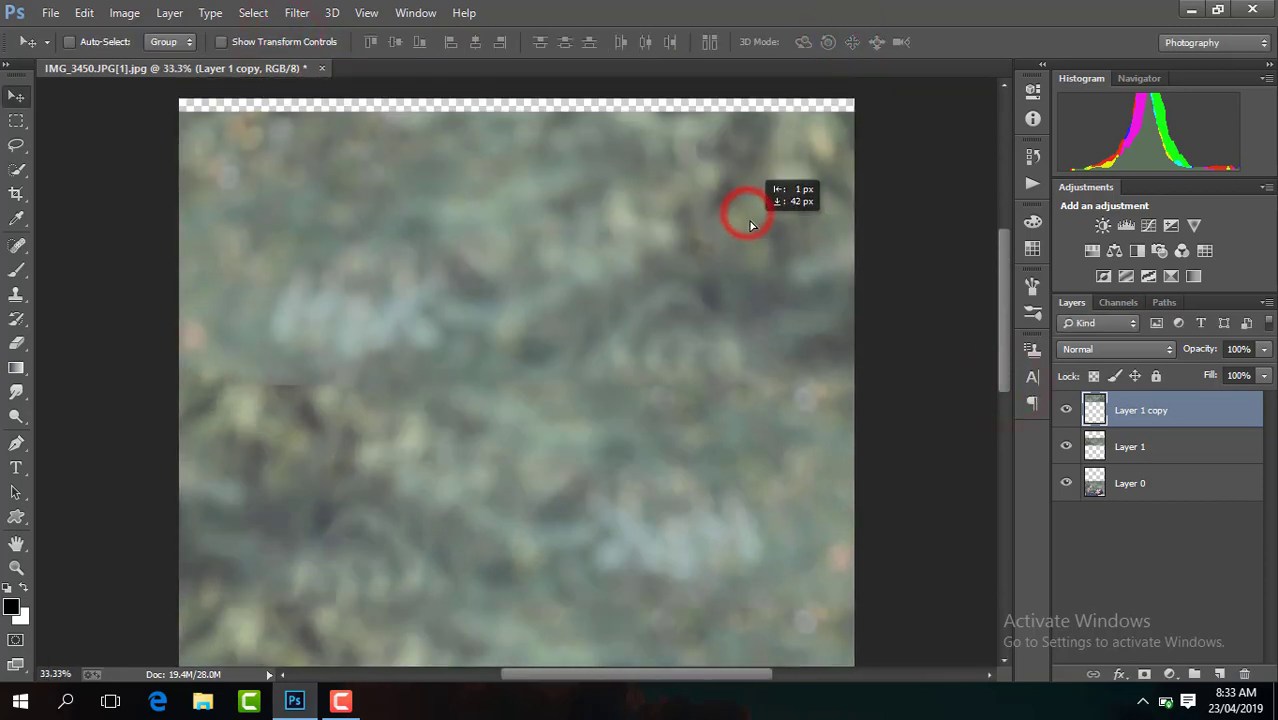
left_click(16, 343)
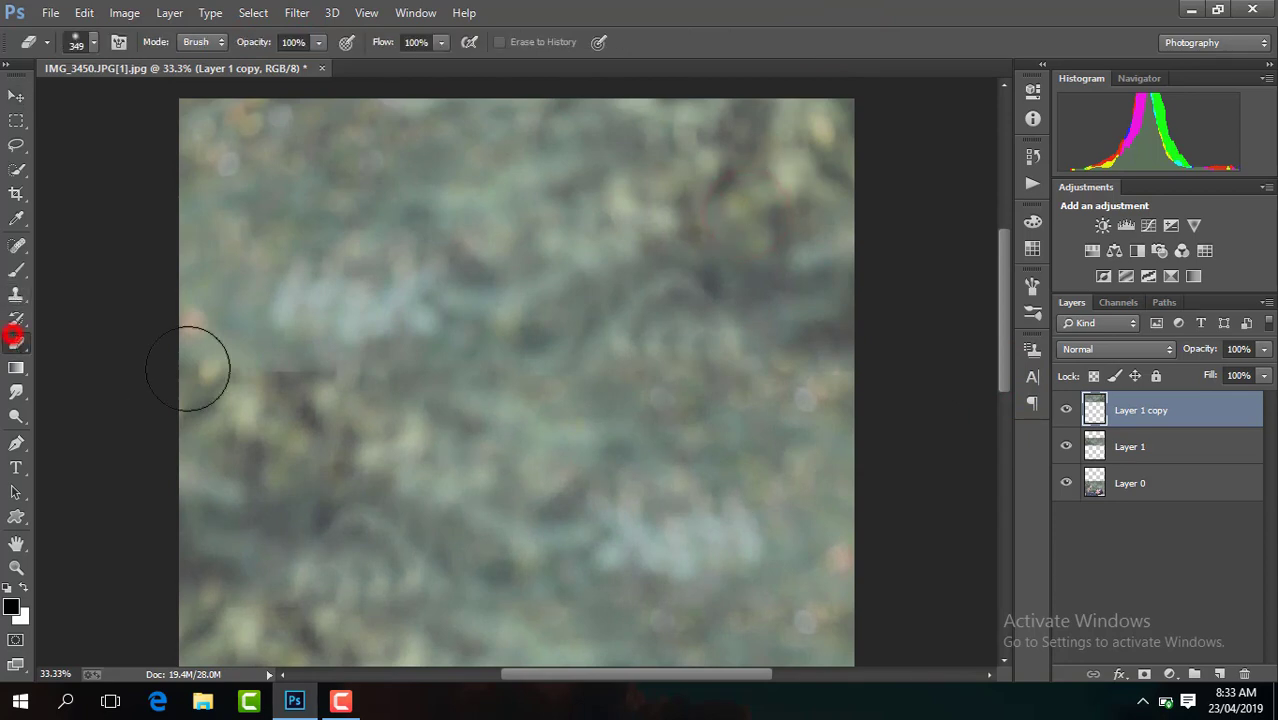
left_click(345, 410)
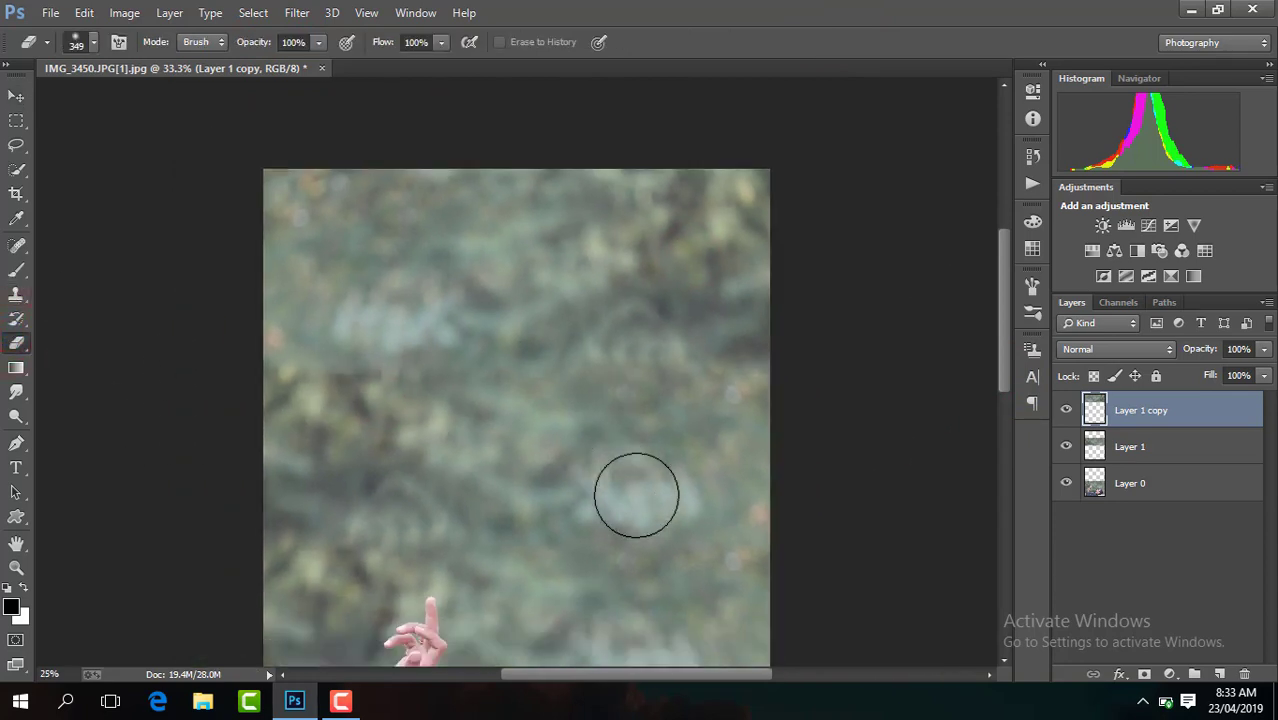
key("ctrl+minus")
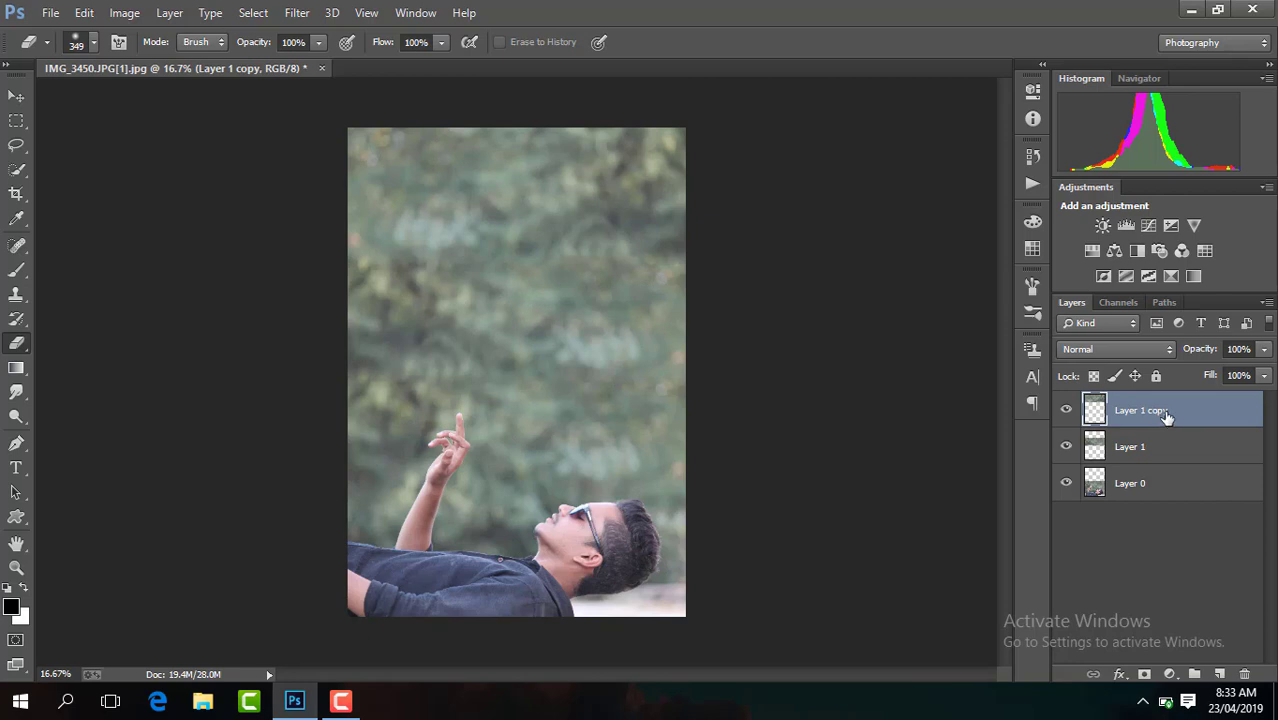
- Flatten the image, duplicate the background, and open the Camera Raw Filter
right_click(1166, 418)
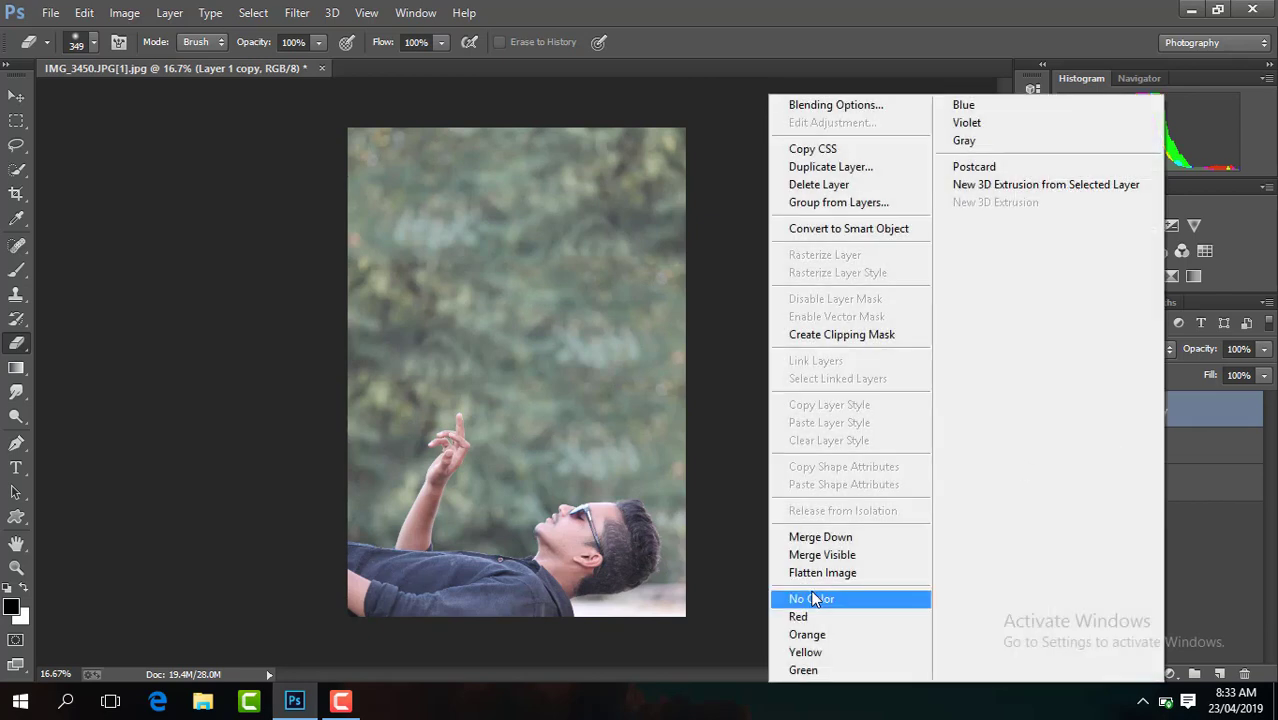
left_click(837, 574)
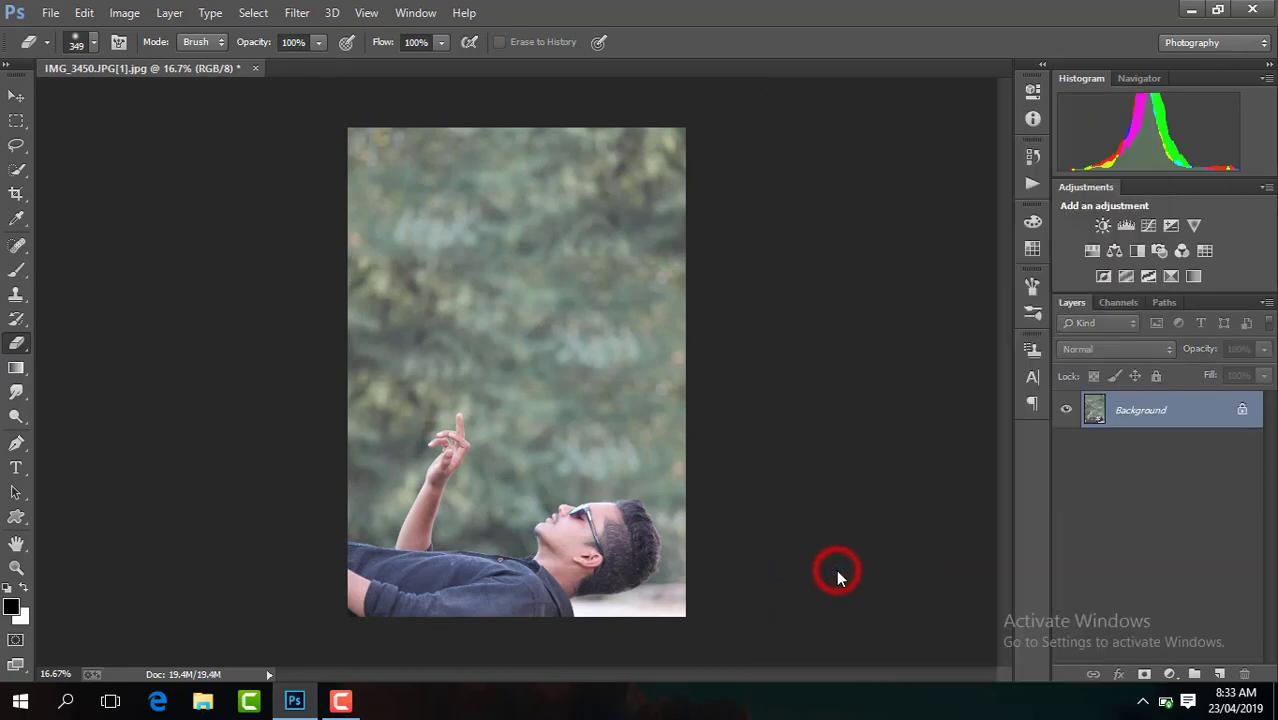
key("ctrl+j")
left_click(294, 12)
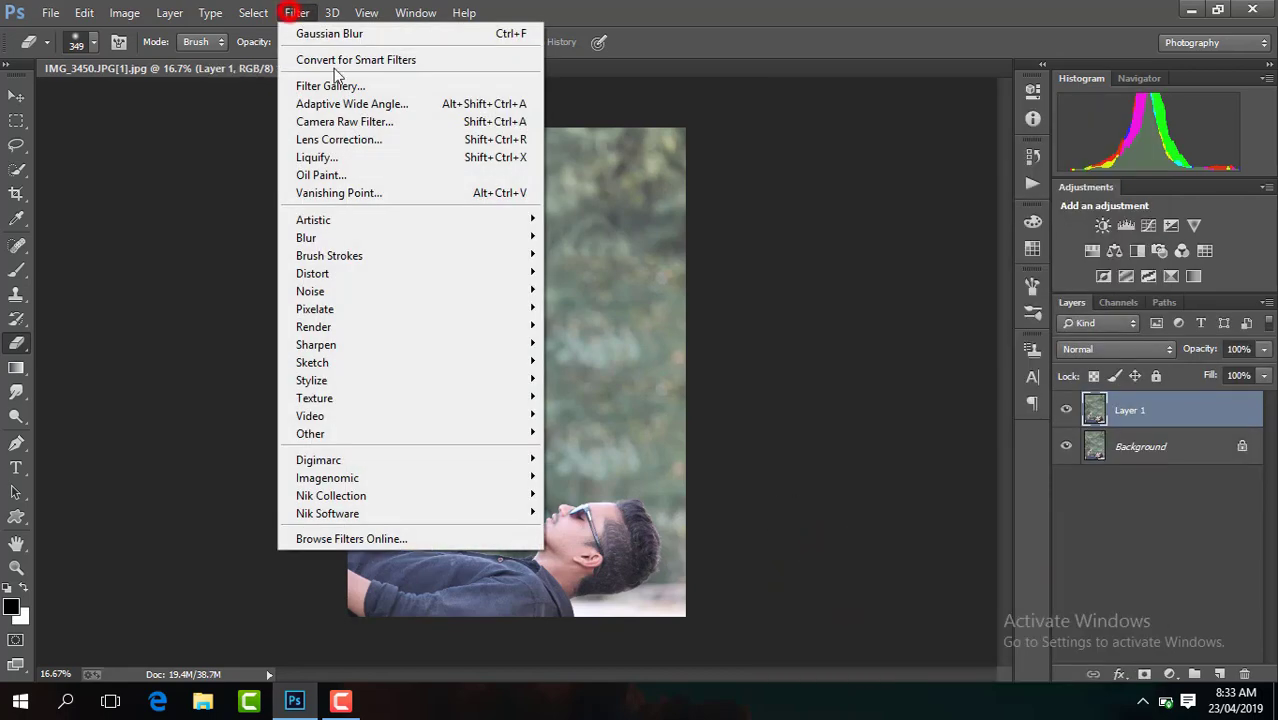
left_click(368, 120)
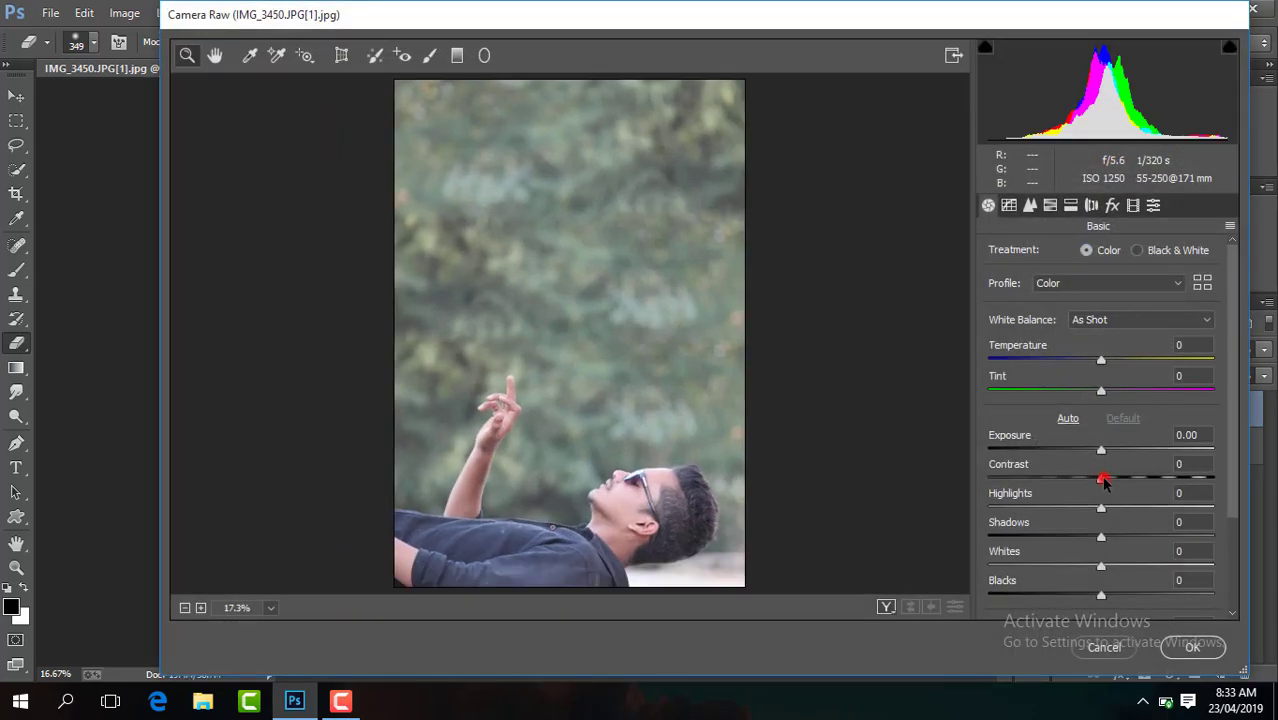
- Set Contrast +26, Highlights -43, Blacks -24, Clarity +17 and Vibrance +22
left_click_drag(1103, 480, 1130, 479)
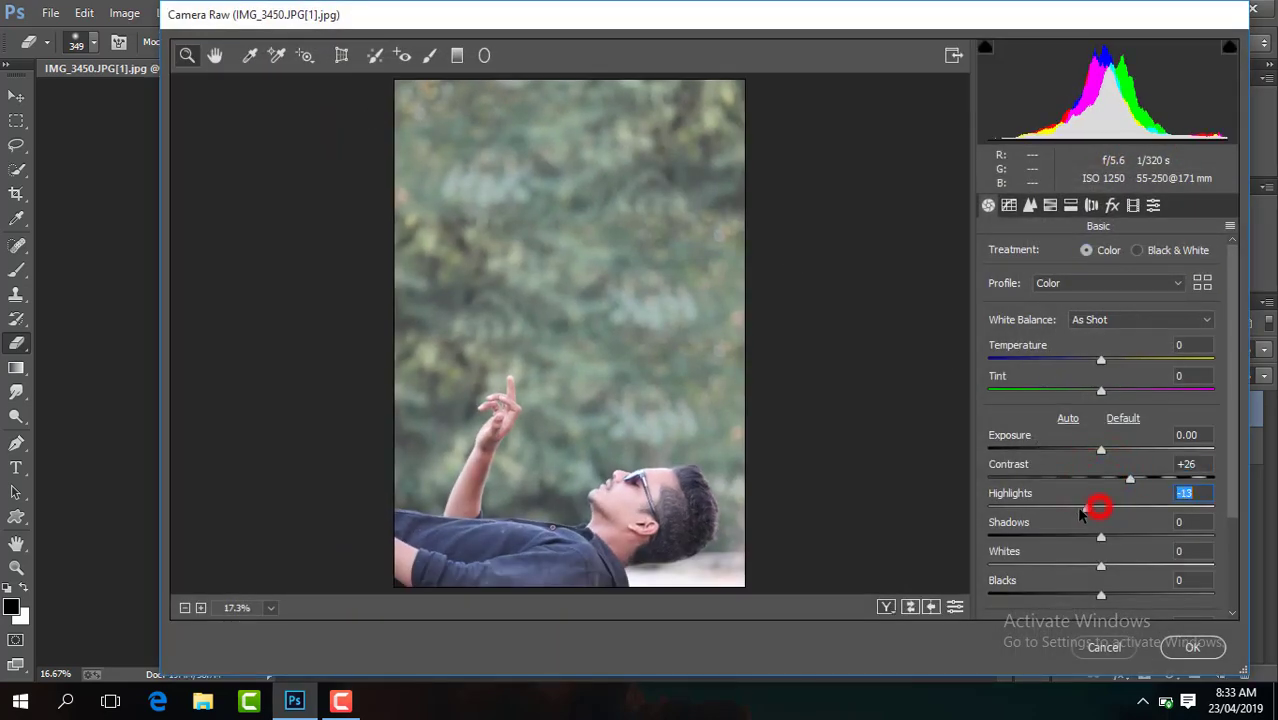
left_click_drag(1081, 513, 1053, 513)
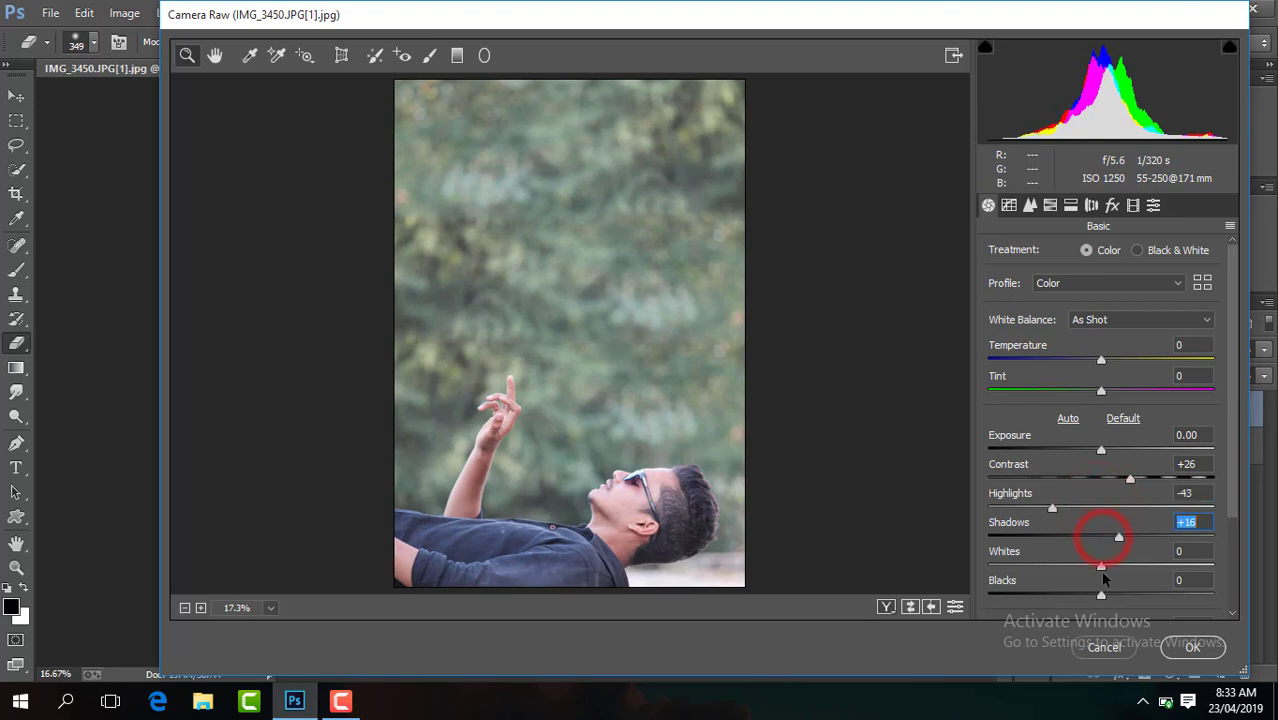
left_click_drag(1100, 597, 1073, 597)
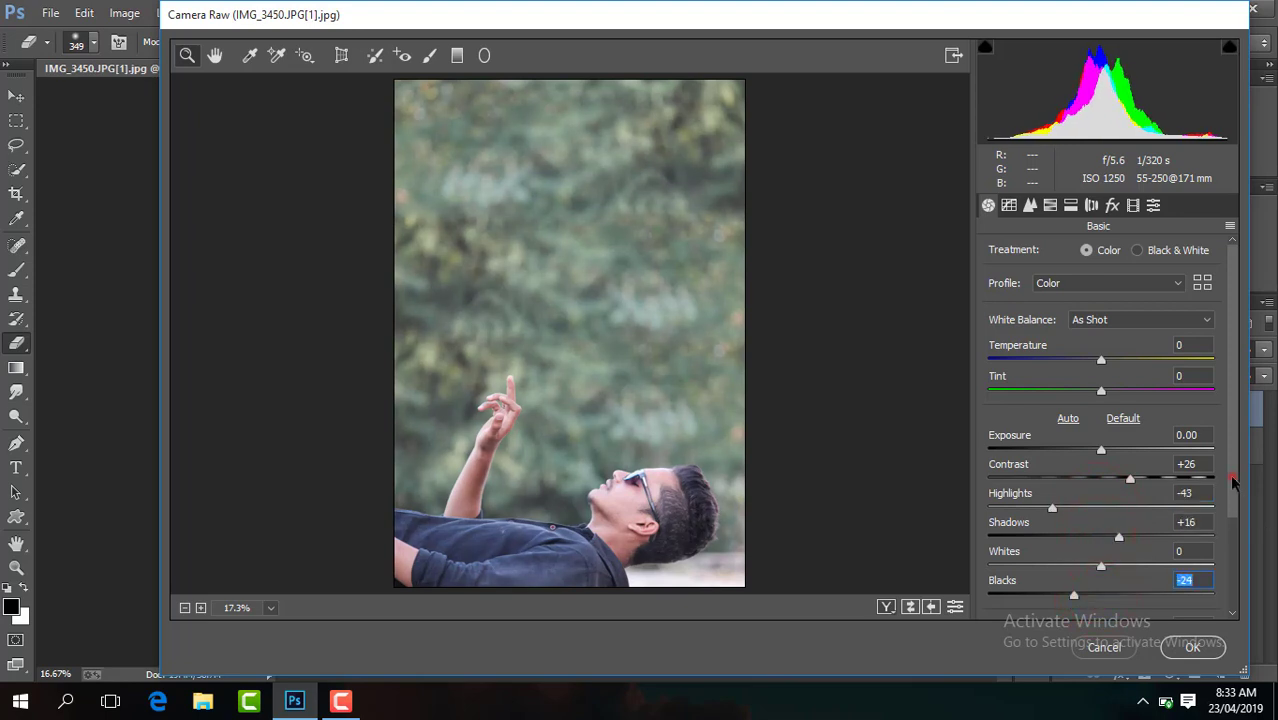
left_click_drag(1233, 482, 1237, 593)
left_click_drag(1099, 513, 1119, 513)
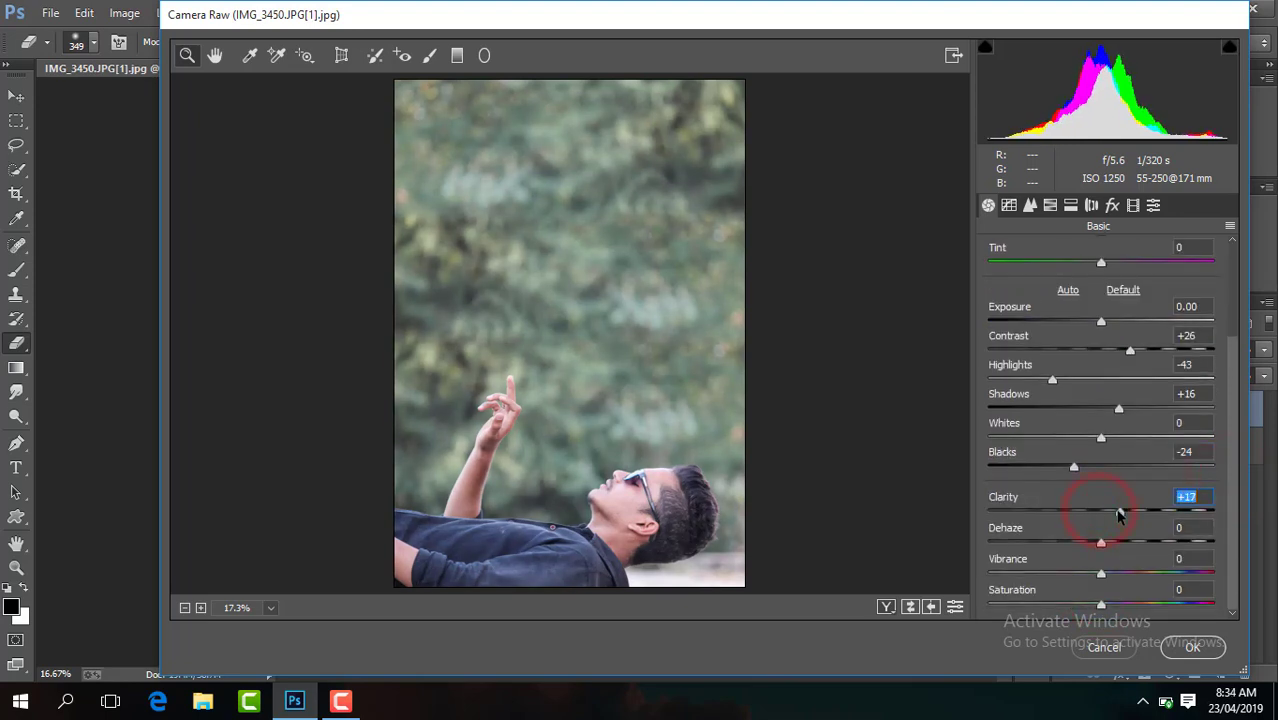
left_click_drag(1100, 574, 1124, 574)
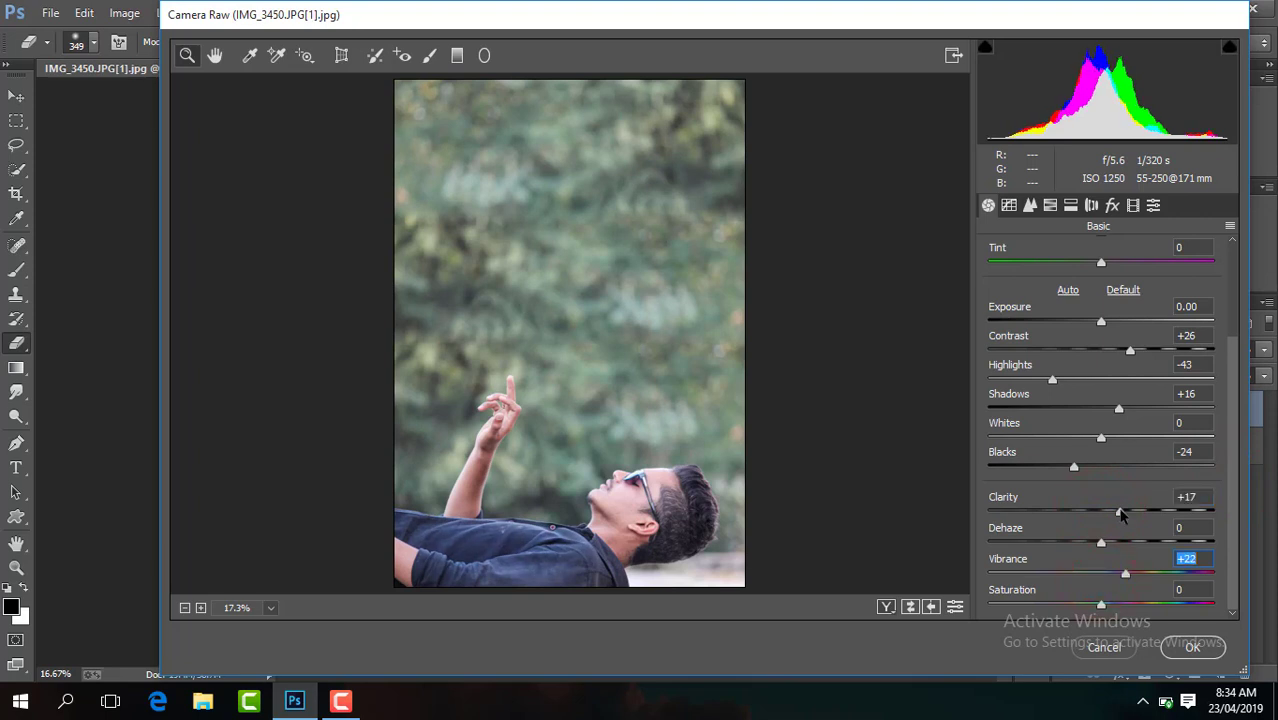
left_click_drag(1121, 513, 1105, 513)
- In HSL, desaturate greens, yellows and aquas to -100 and set Blues hue -39
left_click(1050, 205)
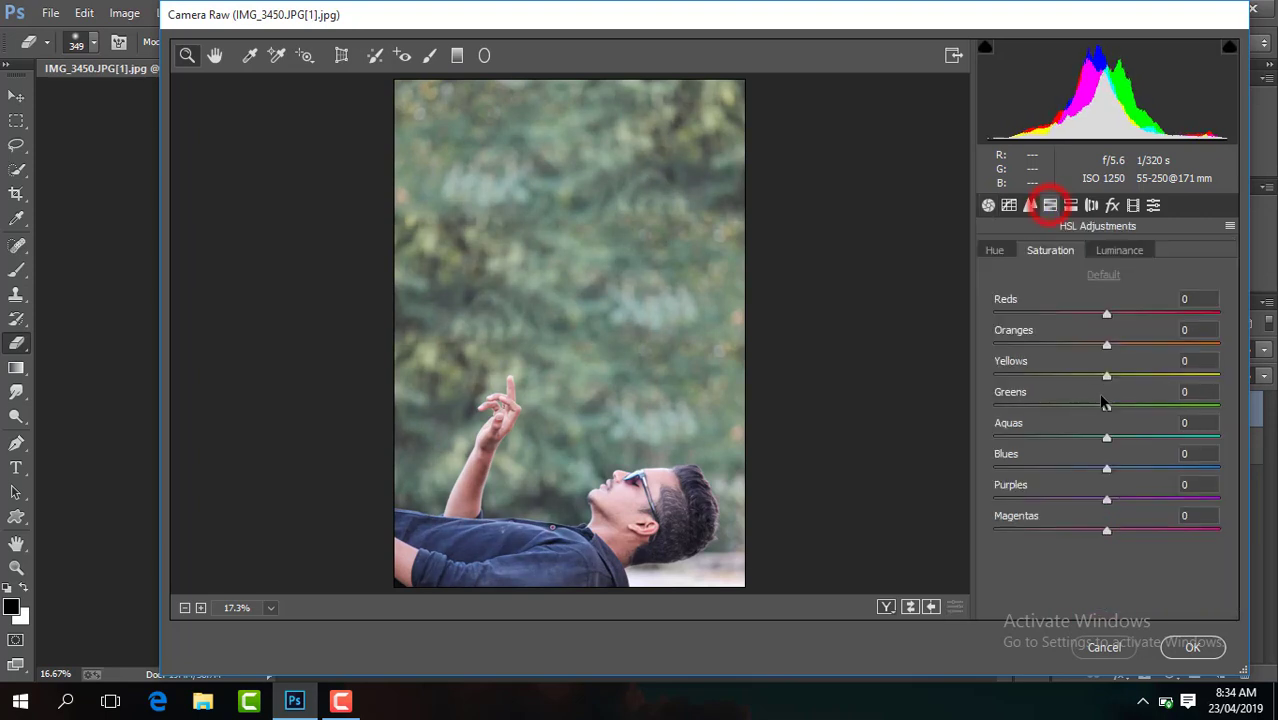
left_click_drag(1106, 408, 994, 408)
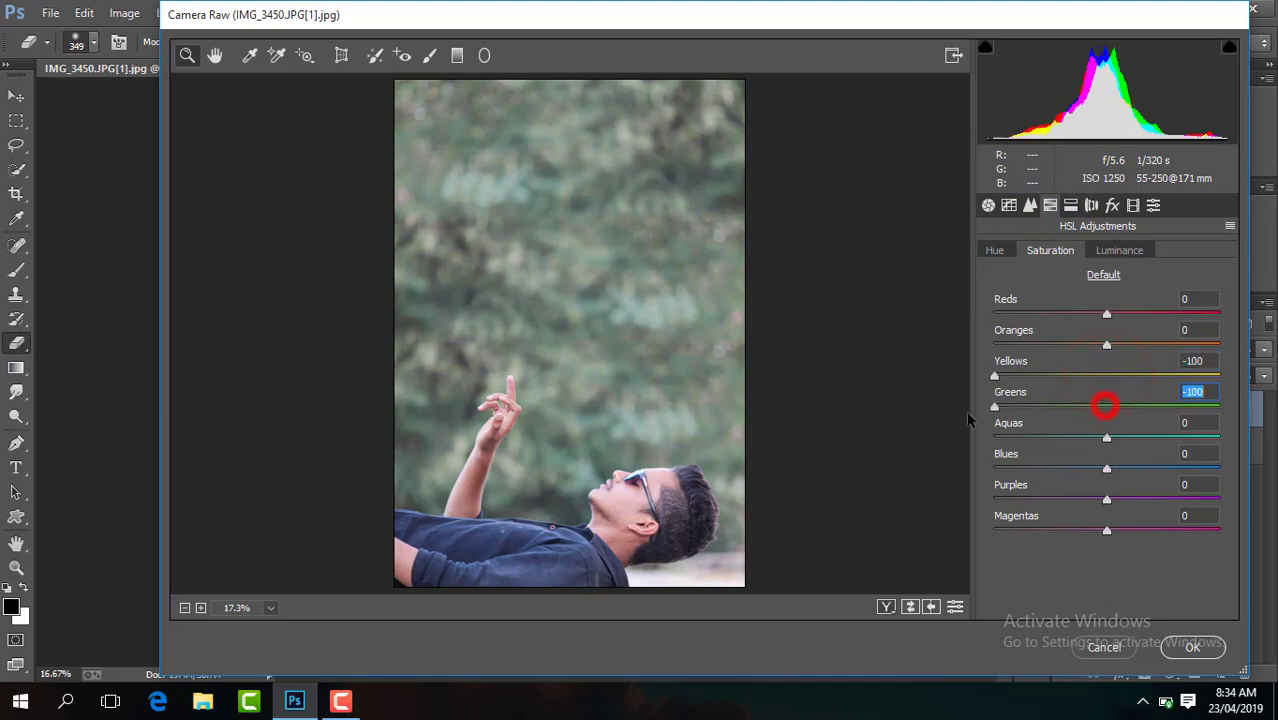
left_click_drag(1106, 438, 932, 465)
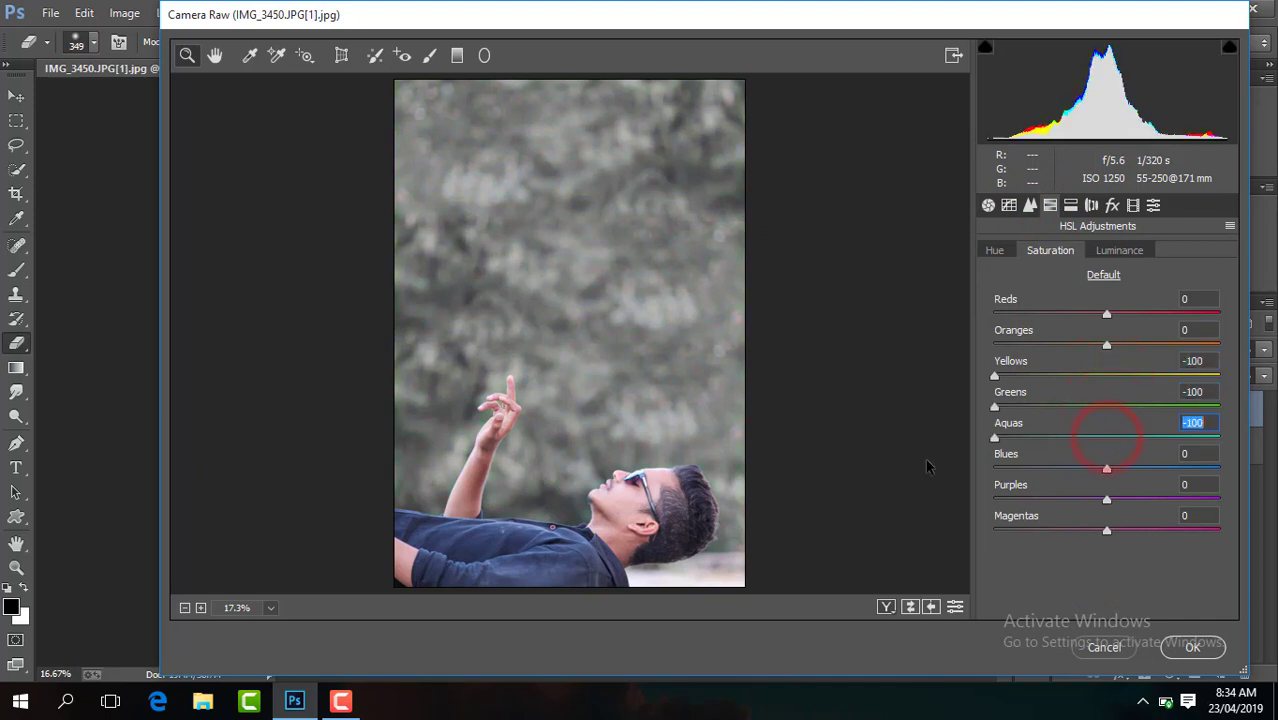
left_click(1000, 251)
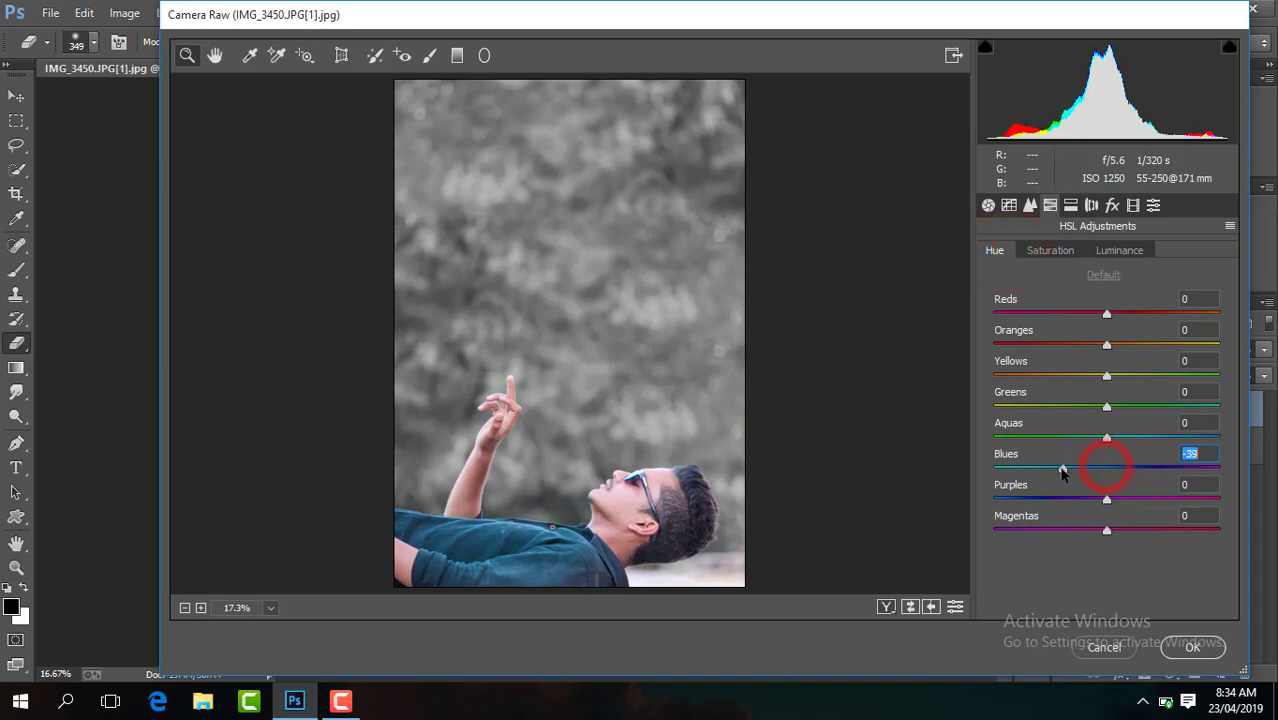
left_click(1050, 250)
left_click(994, 250)
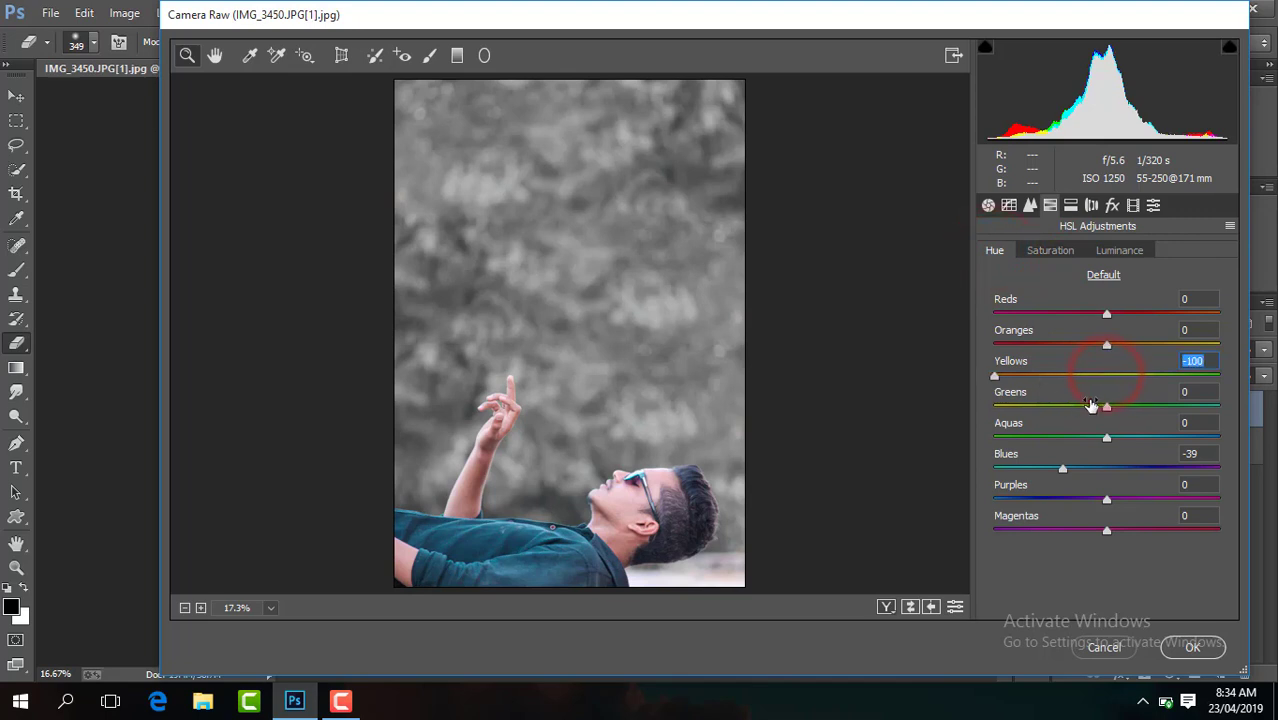
left_click(1060, 250)
left_click(1119, 251)
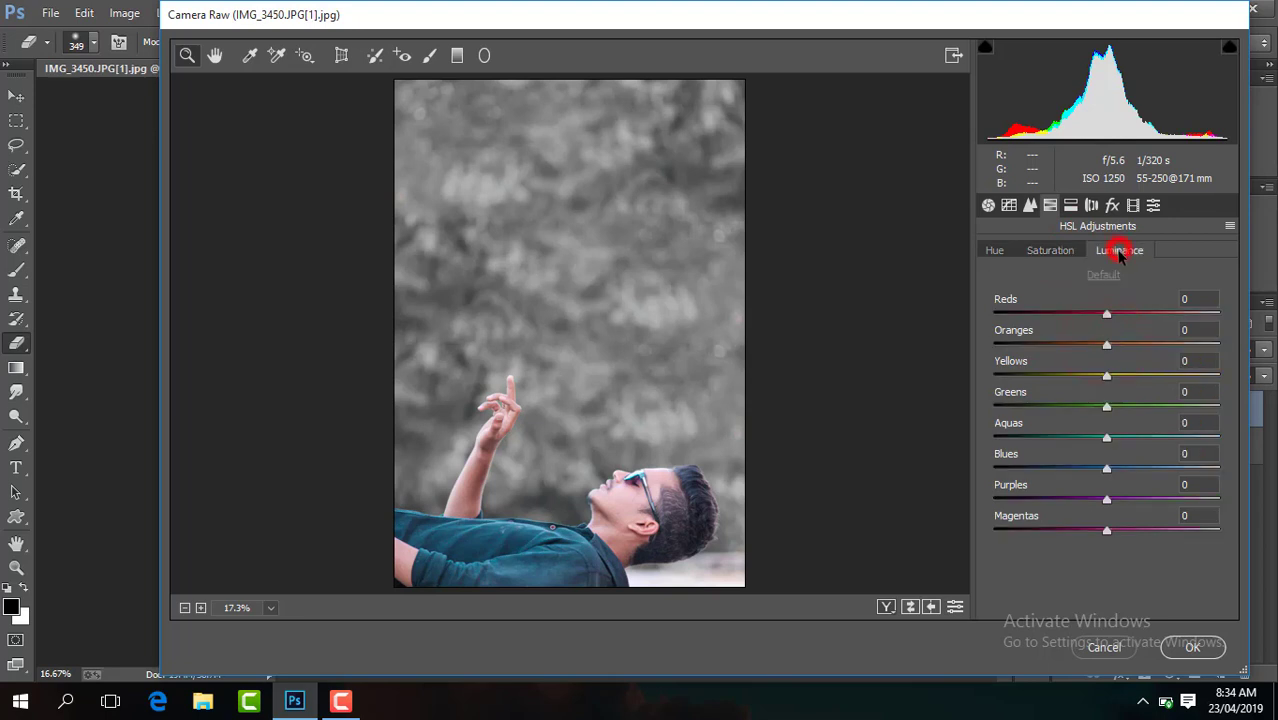
- Add a -31 post-crop vignette in the Effects panel
left_click(1030, 205)
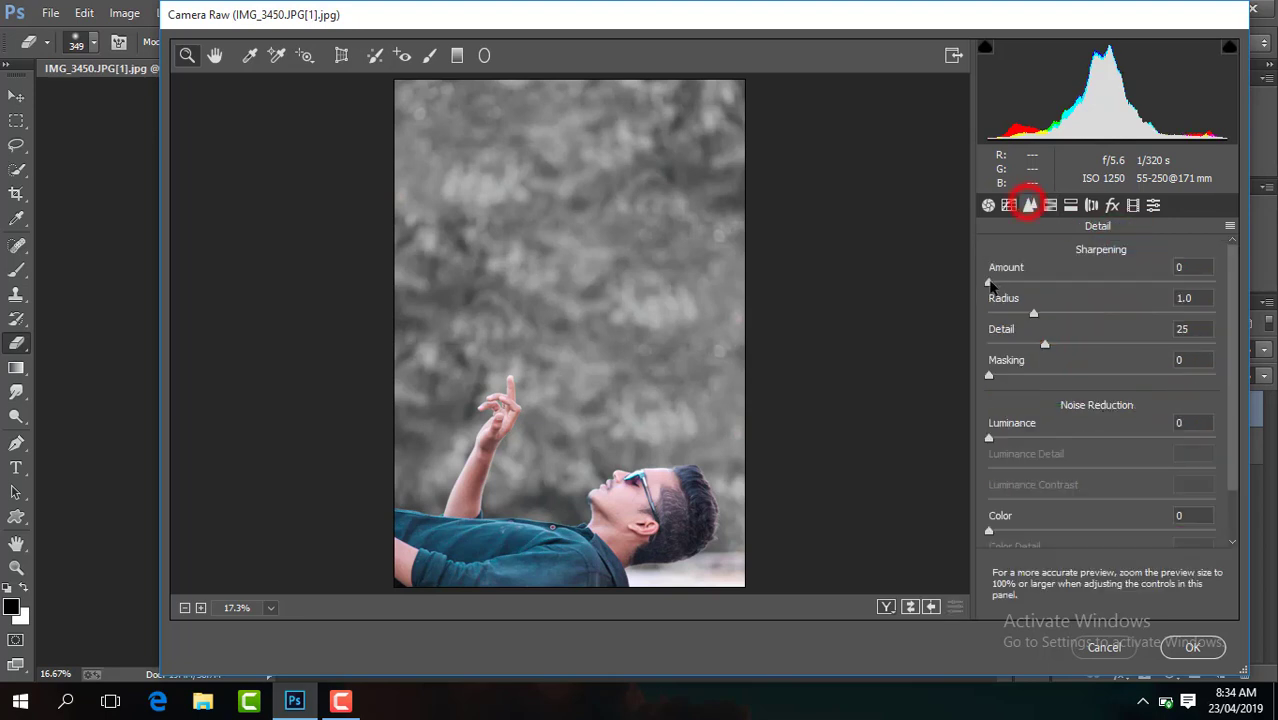
left_click(1112, 205)
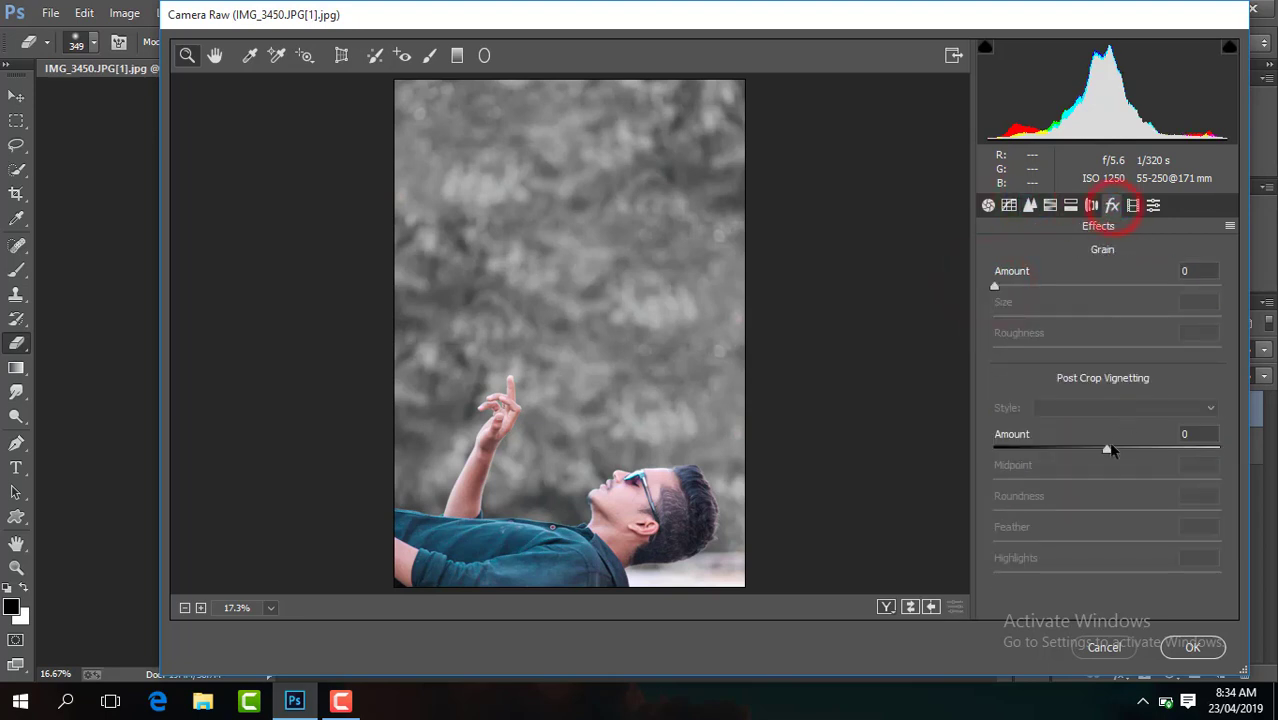
left_click_drag(1107, 449, 1073, 449)
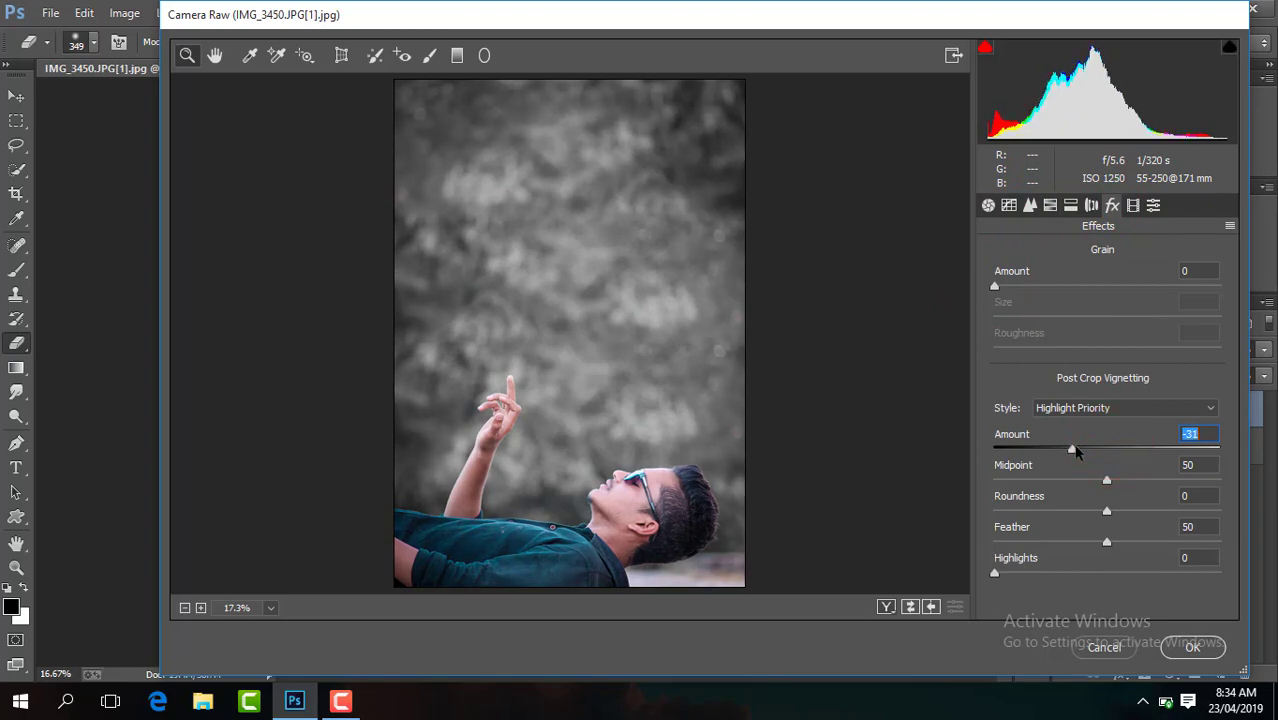
- Apply the Camera Raw grading and compare the graded layer with the original
left_click(1192, 647)
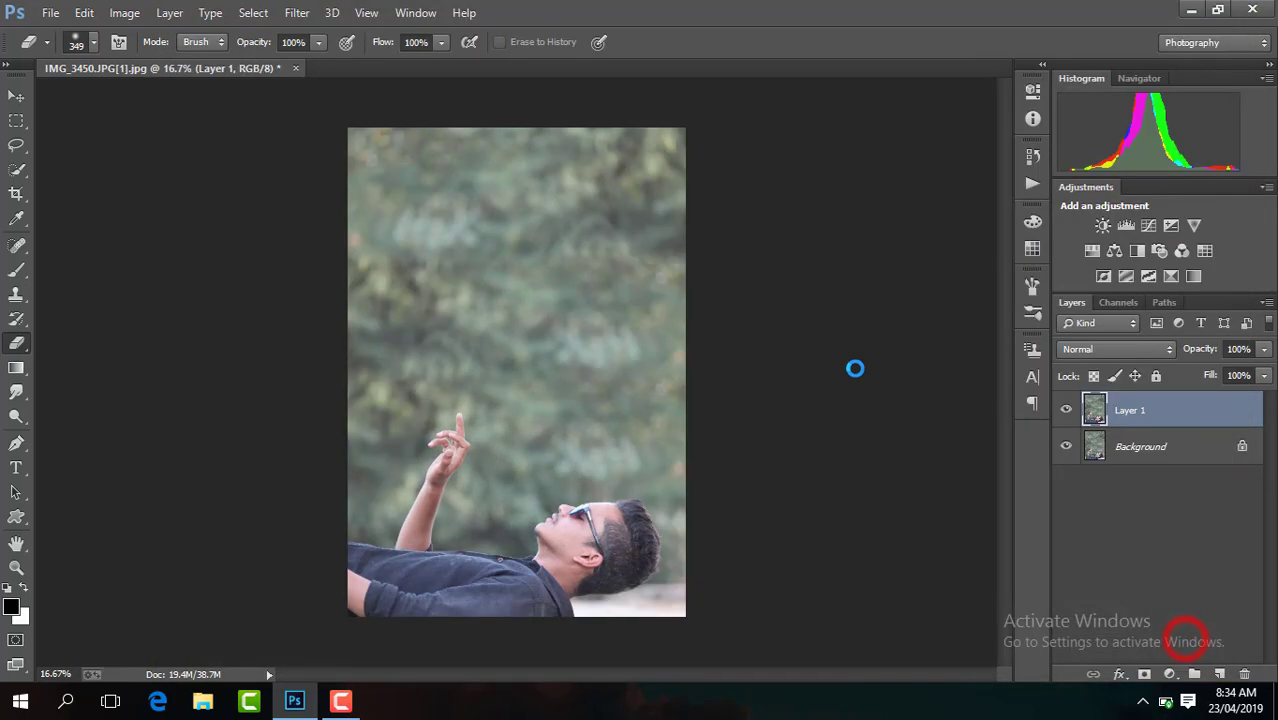
left_click(1069, 410)
left_click(1071, 412)
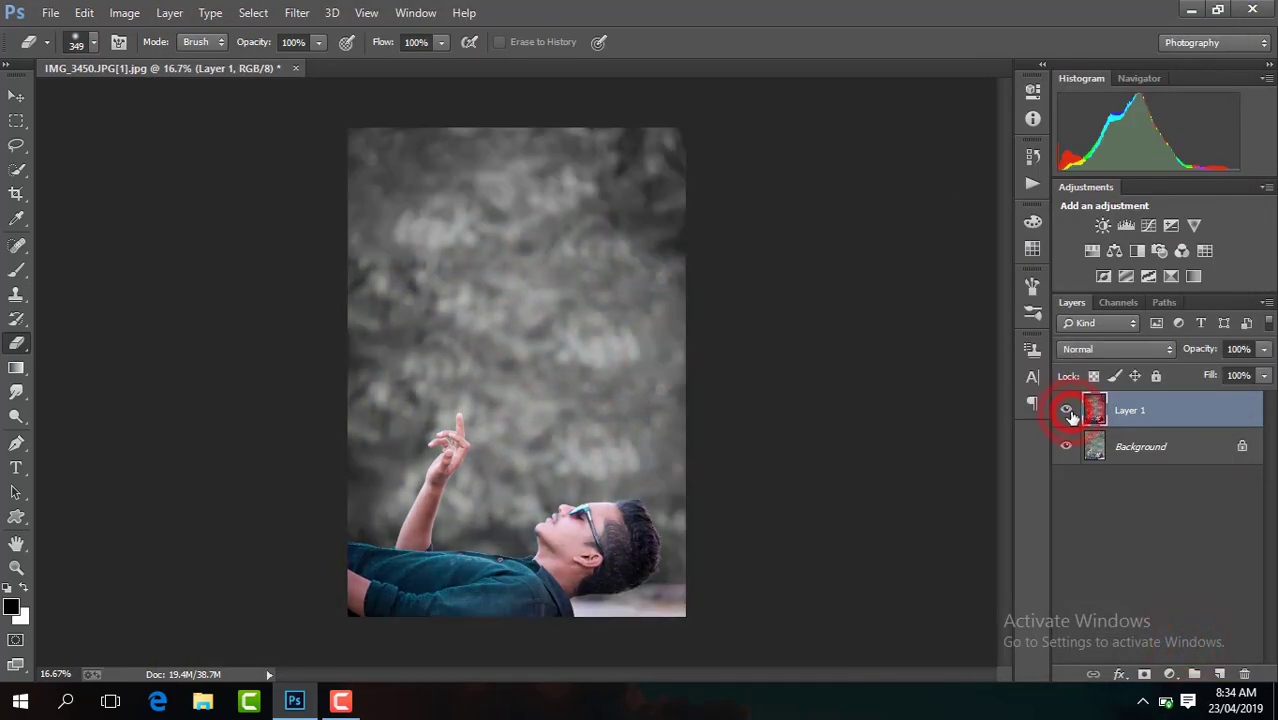
left_click(1068, 411)
- Merge visible layers into Background and duplicate the result as Layer 1
right_click(1129, 412)
left_click(716, 503)
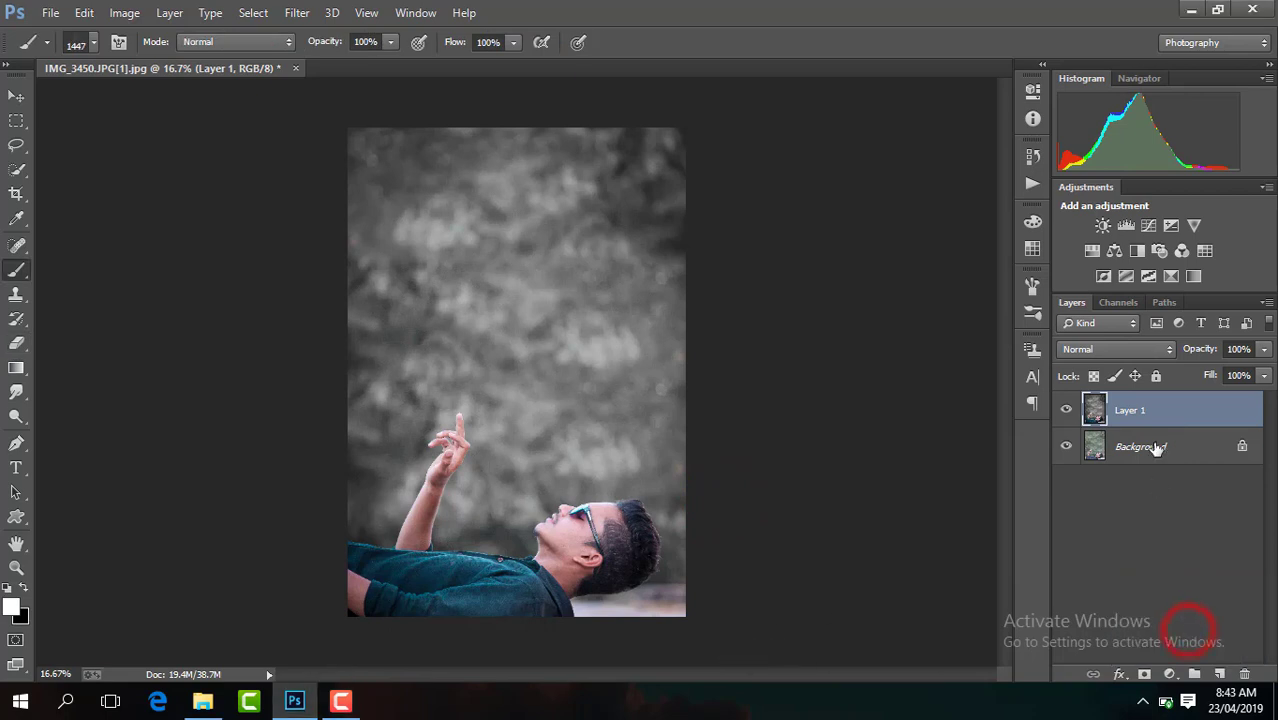
right_click(1142, 411)
left_click(860, 550)
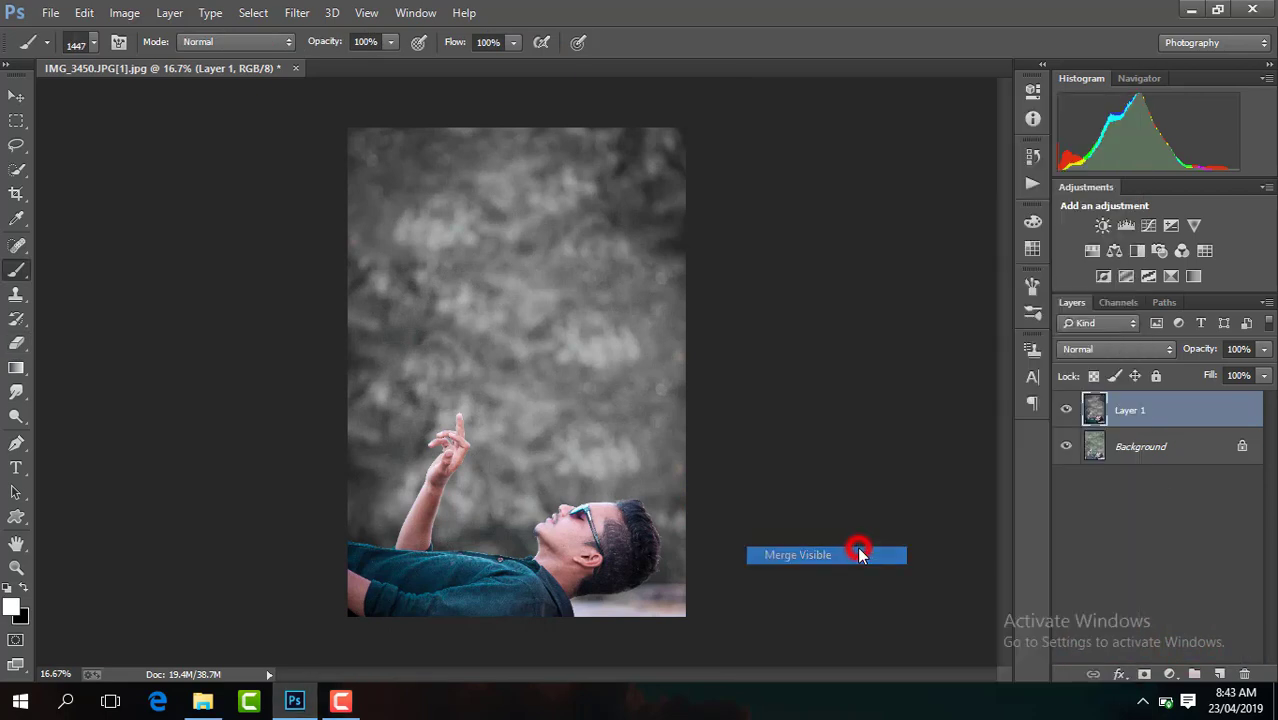
key("ctrl+j")
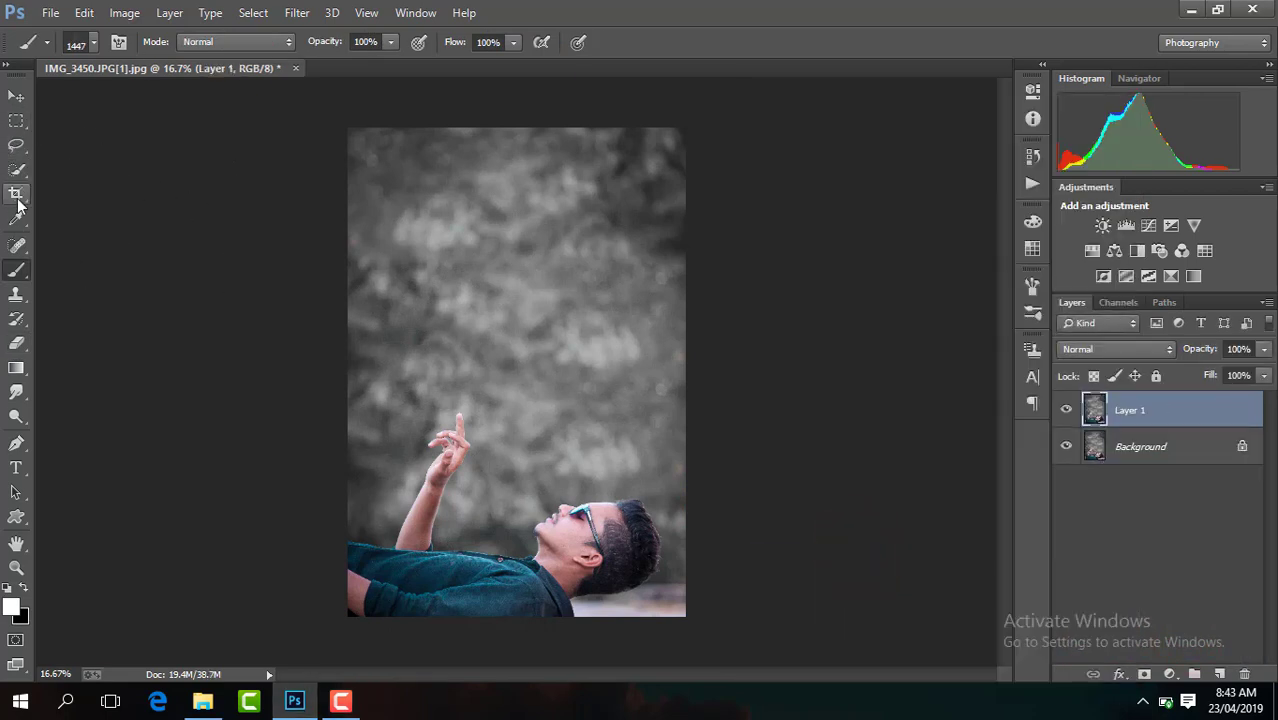
left_click(16, 195)
- Commit the crop with the top trimmed, then apply Camera Raw contrast +22, blacks -26, shadows +14 and more clarity
left_click_drag(522, 130, 522, 139)
key("Return")
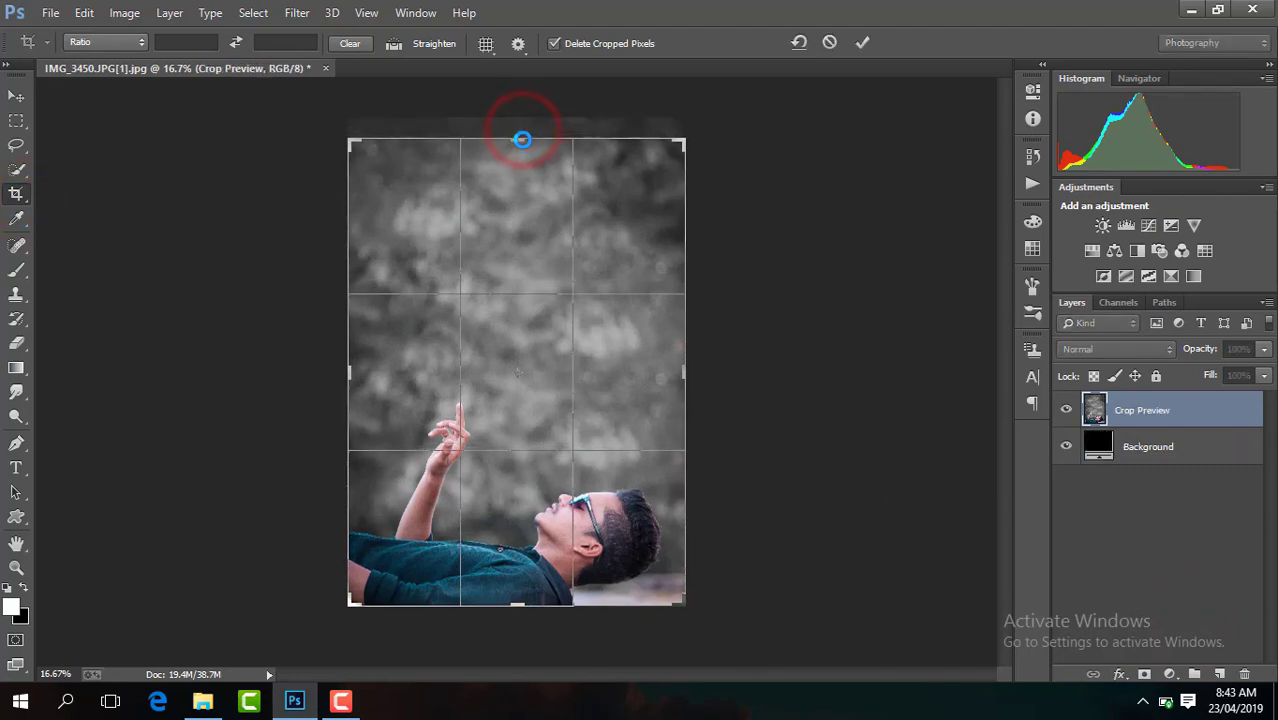
left_click(298, 13)
left_click(366, 125)
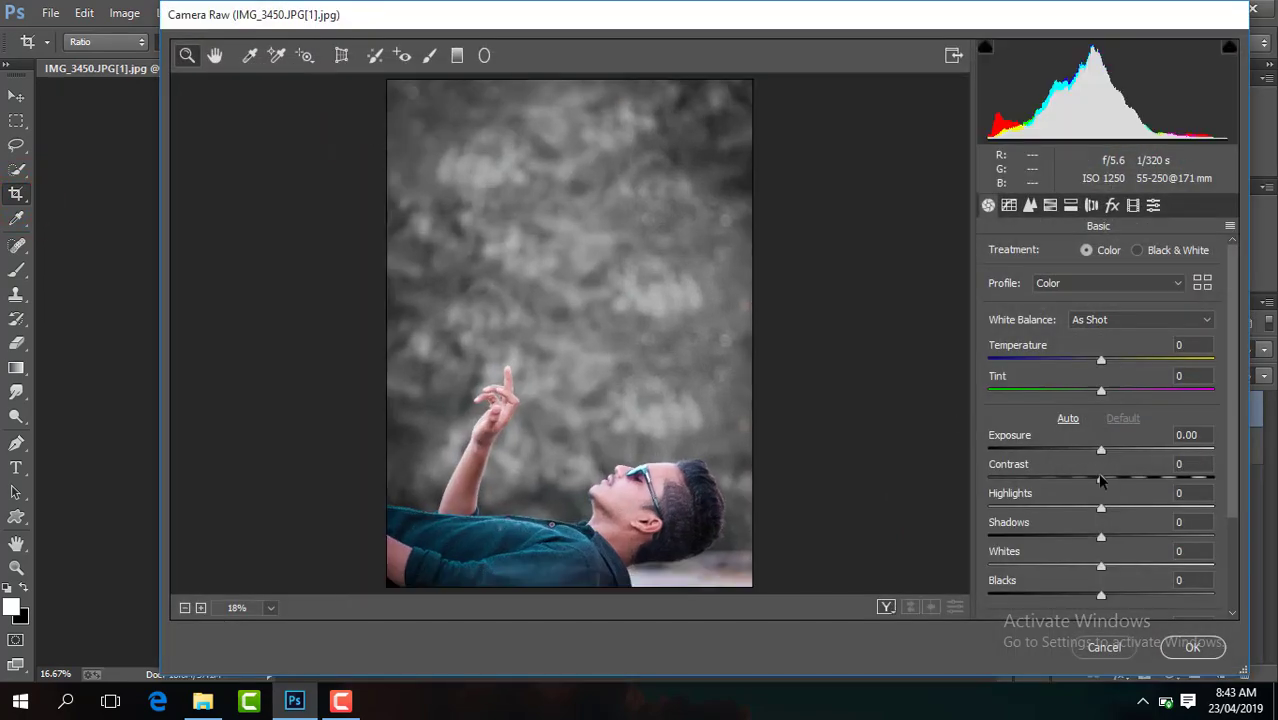
left_click_drag(1101, 481, 1124, 484)
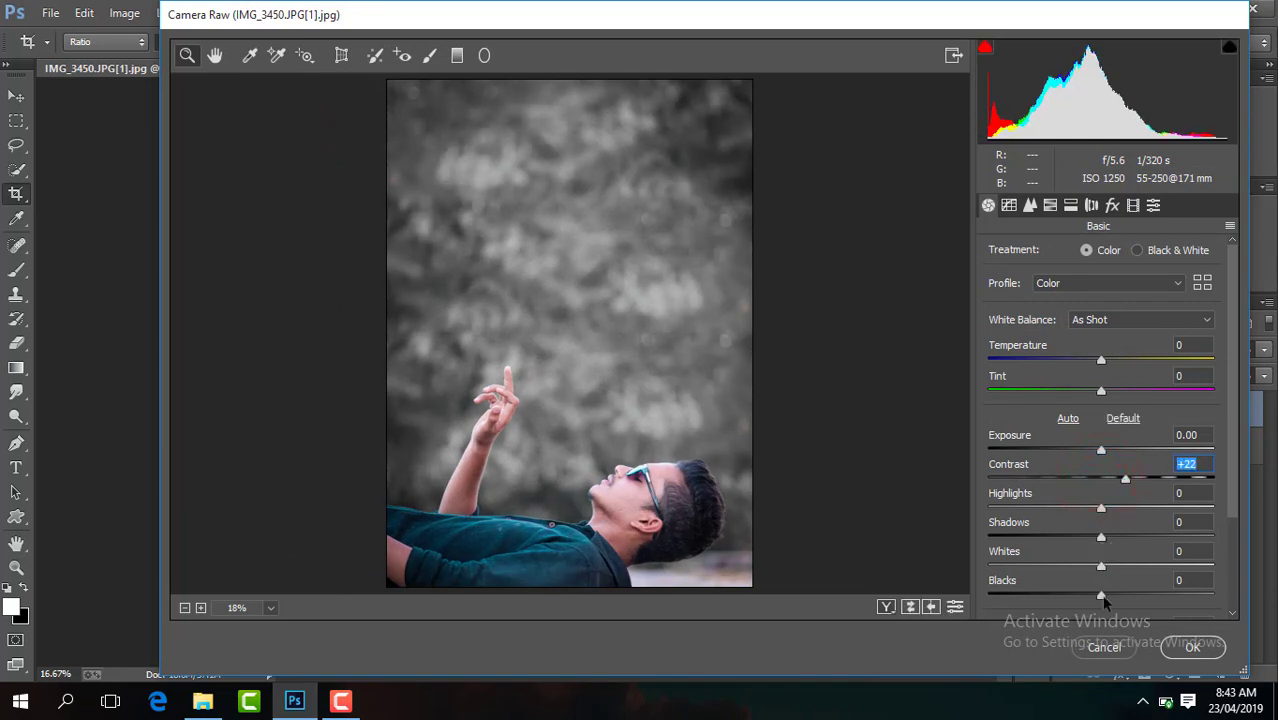
left_click_drag(1101, 596, 1072, 596)
left_click_drag(1109, 537, 1117, 538)
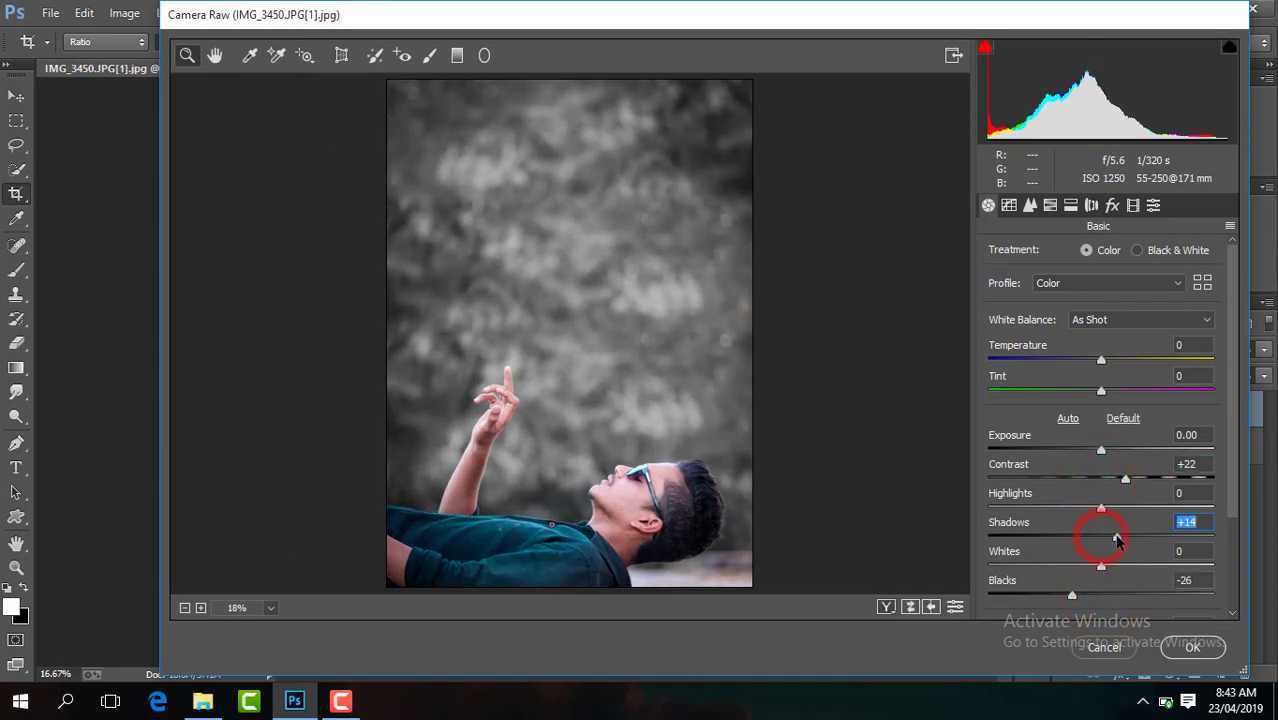
left_click_drag(1229, 484, 1231, 570)
left_click_drag(1099, 520, 1120, 520)
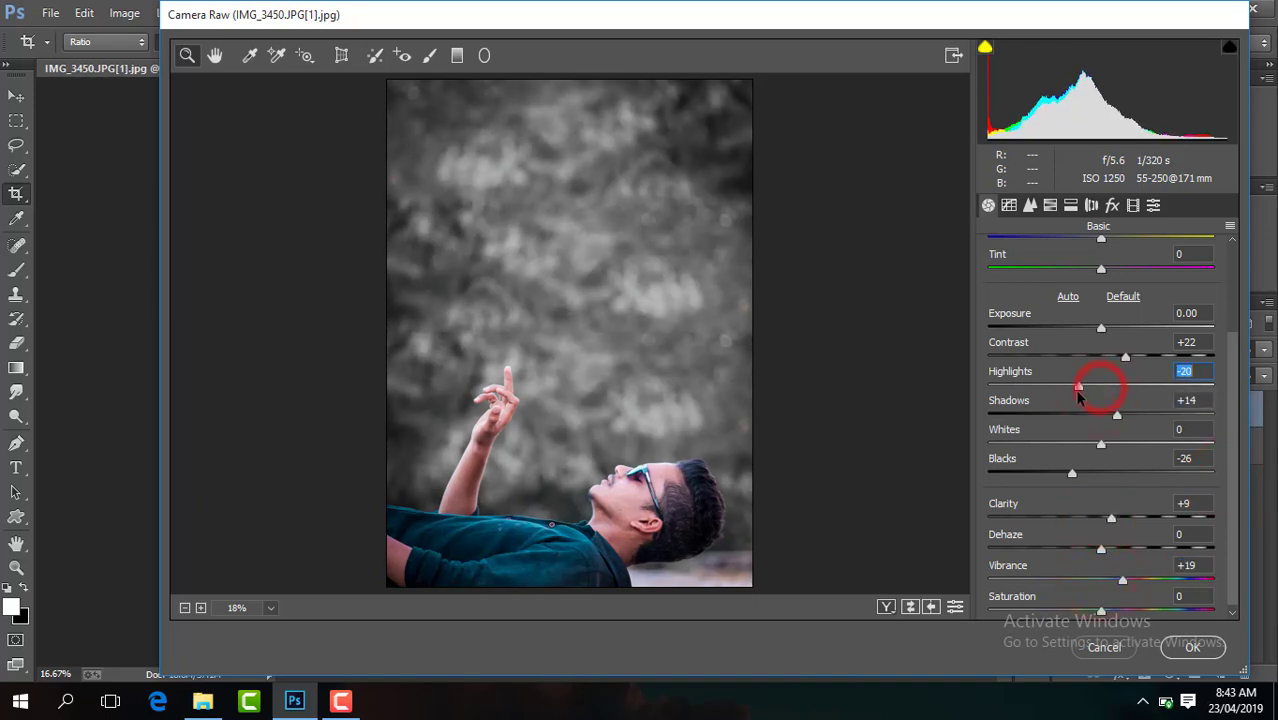
- Lower the blues to -23 in HSL Saturation, checking Luminance before returning to Saturation
left_click(1050, 205)
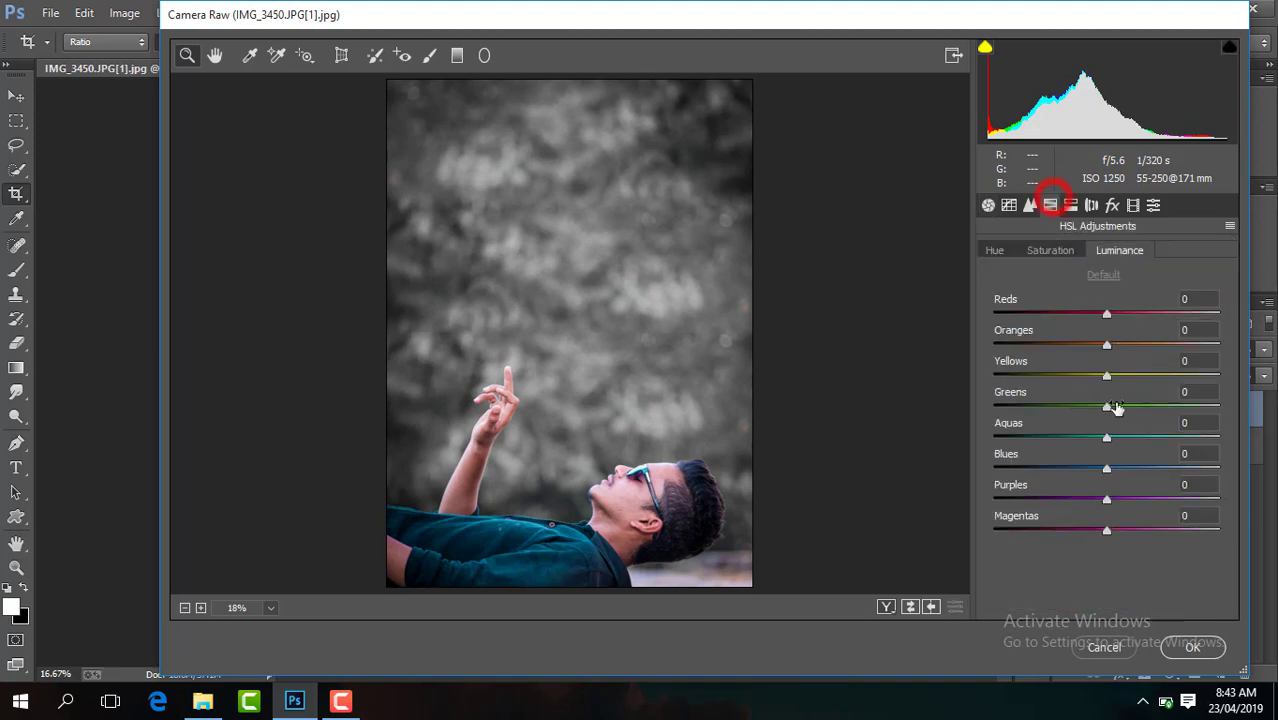
left_click(1066, 249)
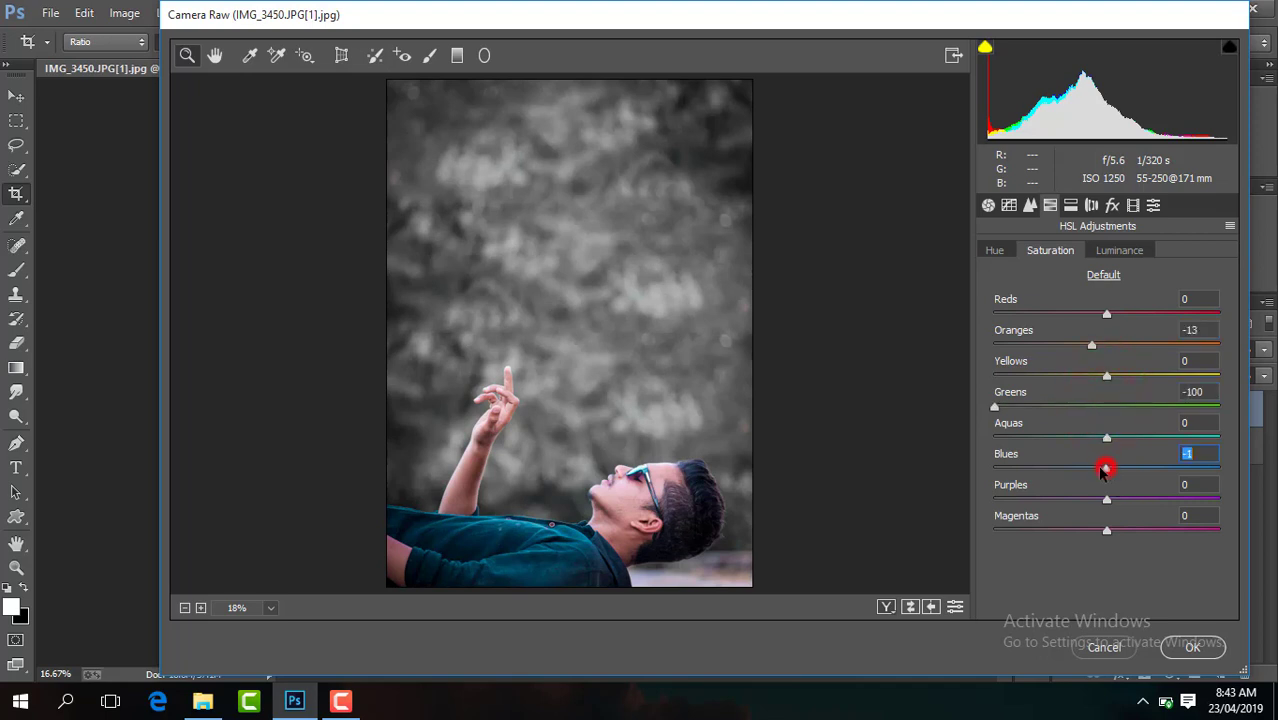
left_click_drag(1105, 468, 1061, 469)
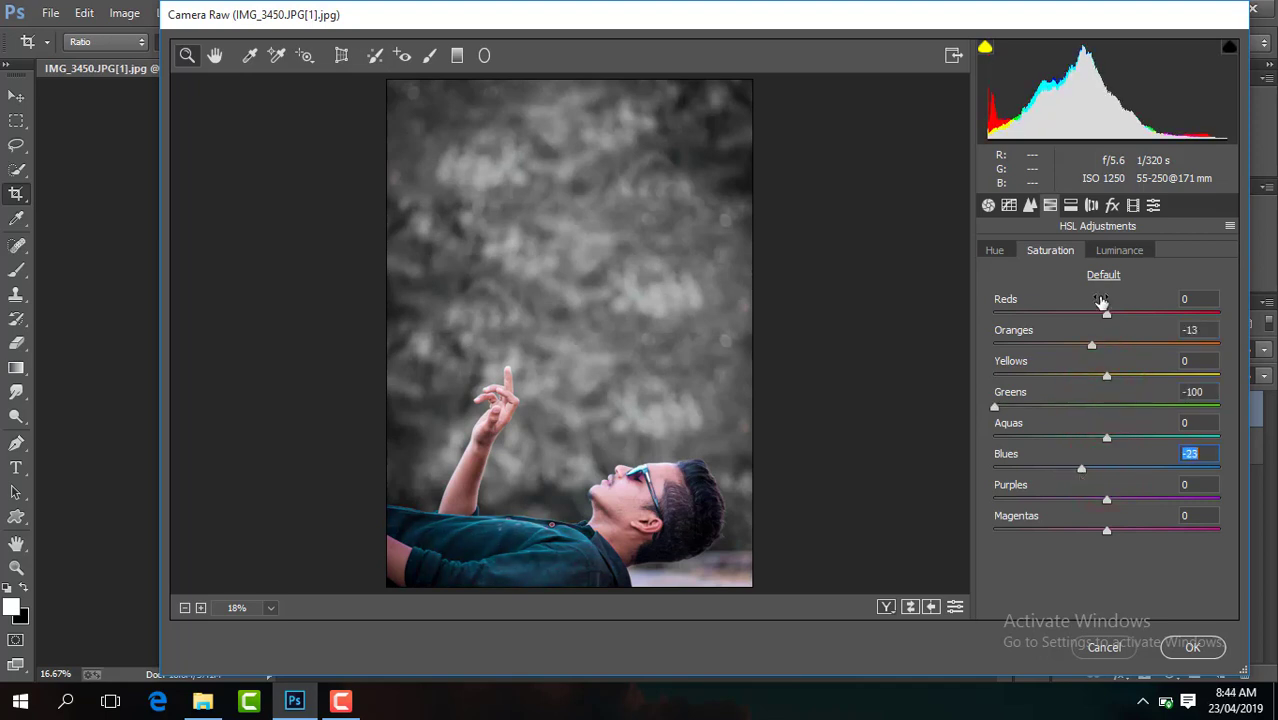
left_click(1116, 254)
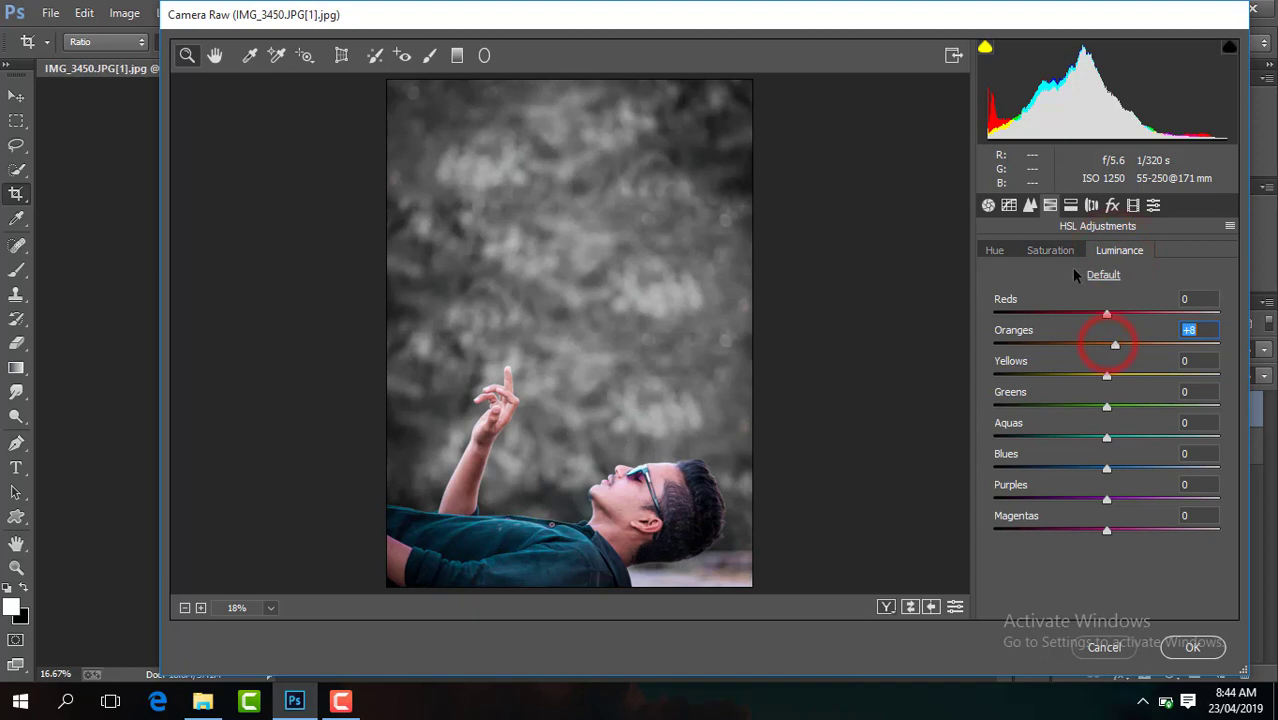
left_click(1050, 250)
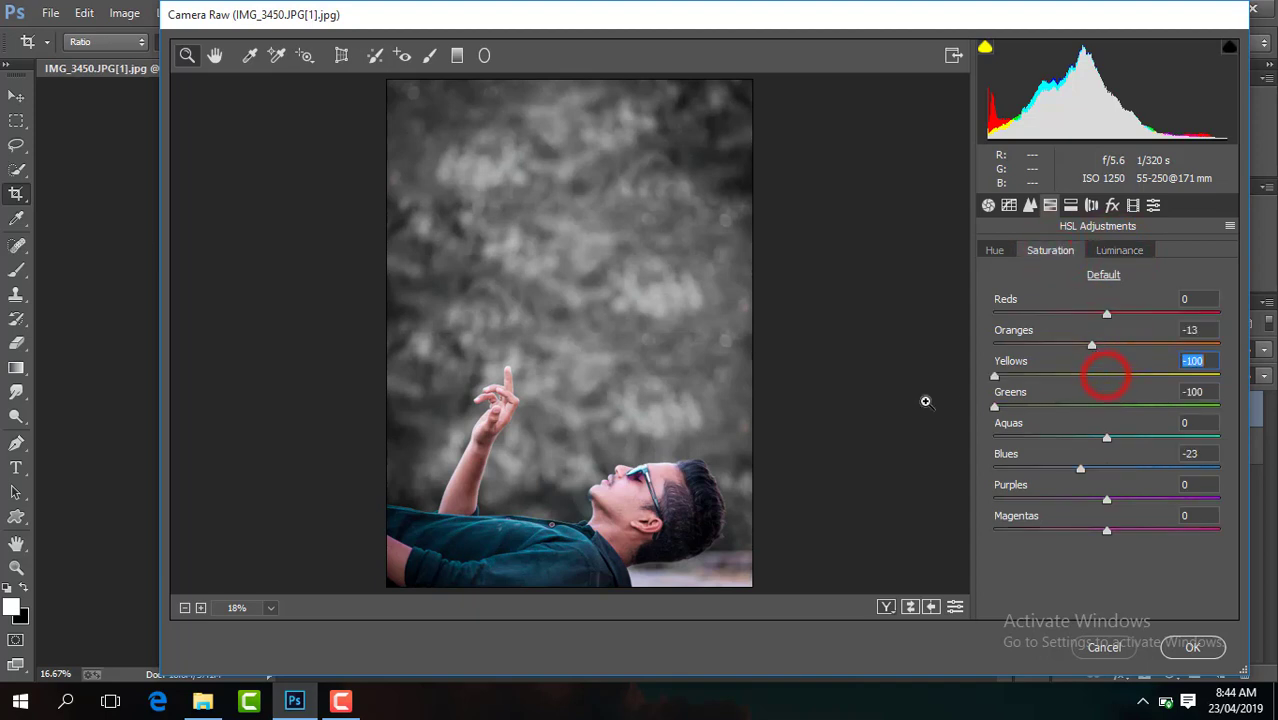
- Fit a radial filter ellipse around the man and raised hand at -1.35 exposure, then apply Camera Raw
left_click(484, 56)
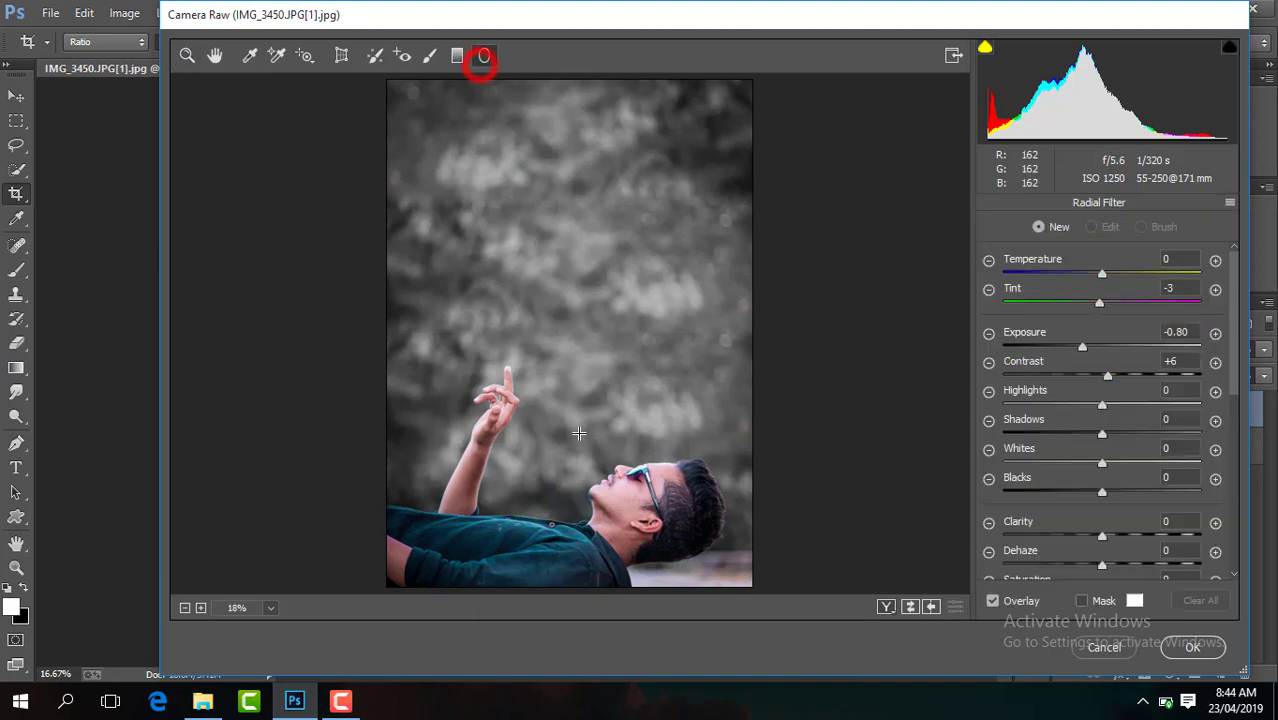
left_click_drag(568, 441, 711, 540)
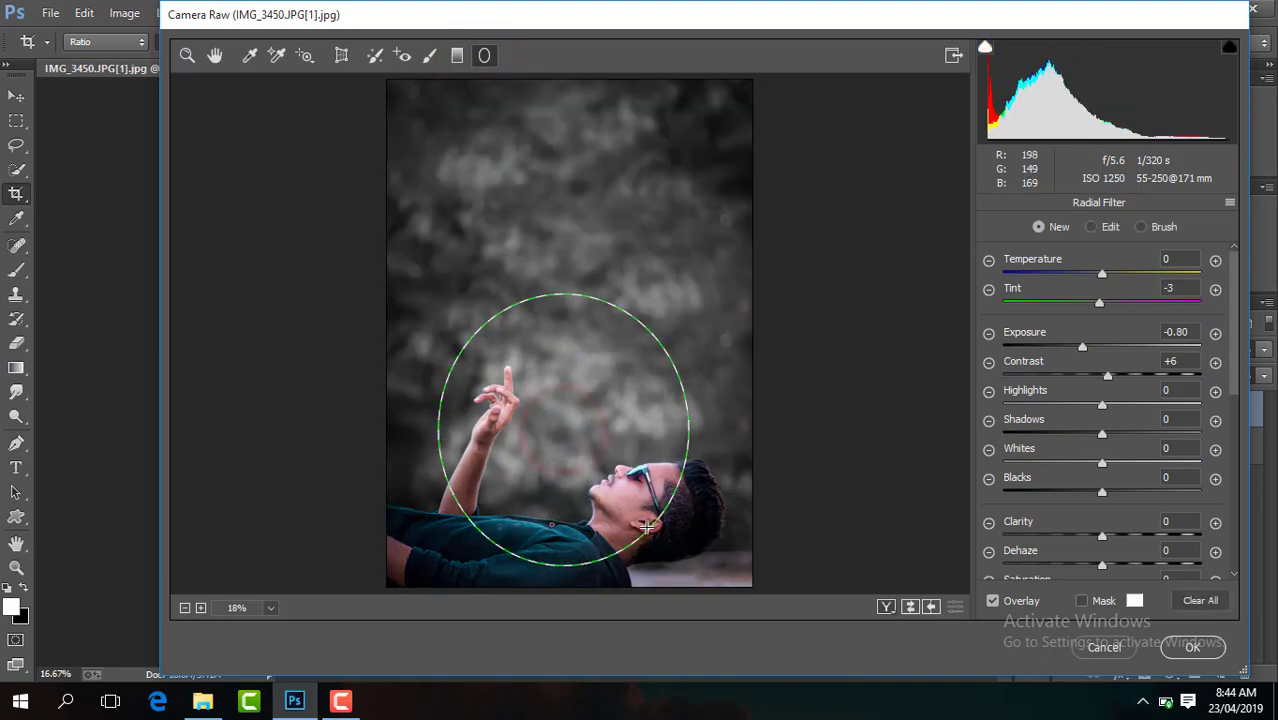
left_click_drag(680, 468, 691, 486)
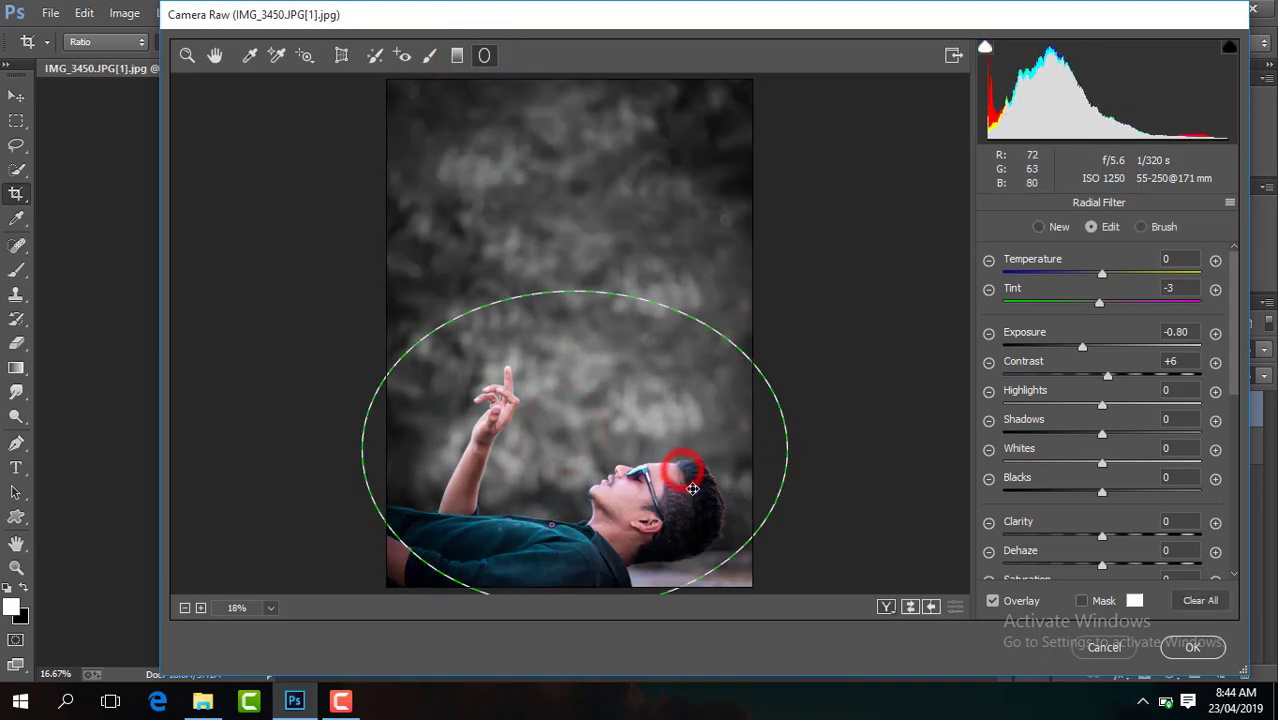
left_click_drag(571, 290, 573, 310)
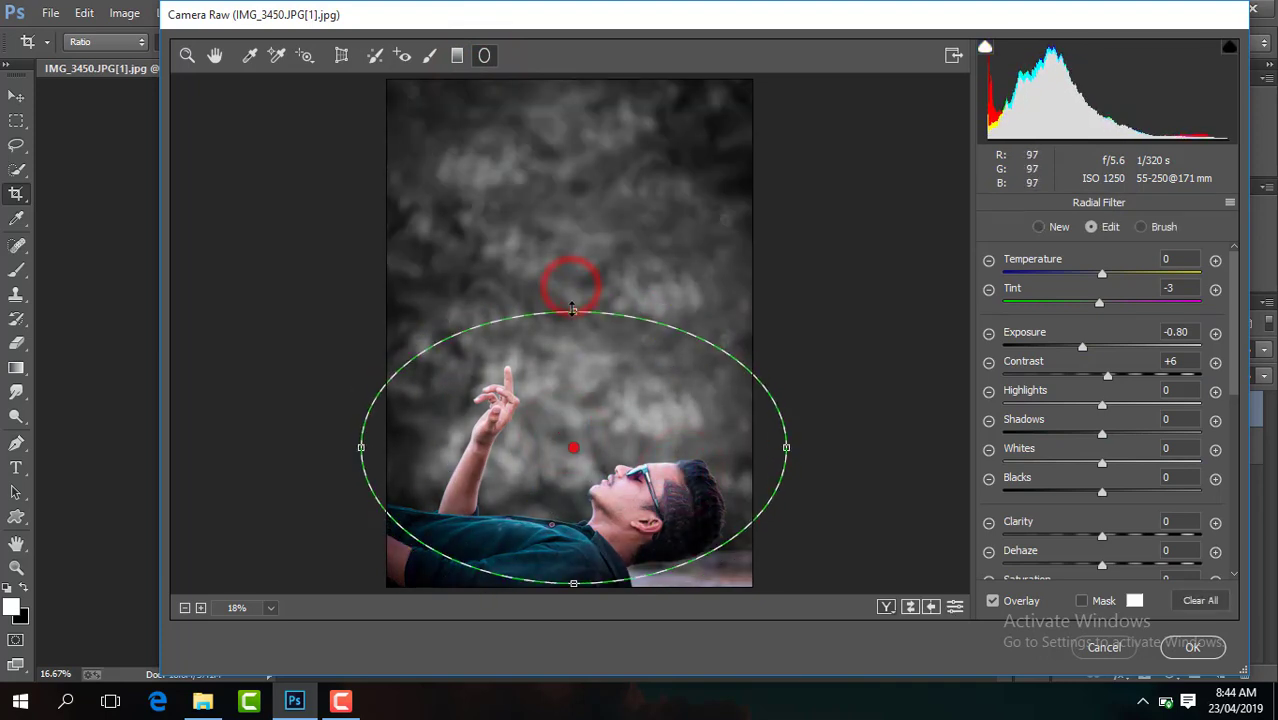
left_click_drag(786, 450, 738, 448)
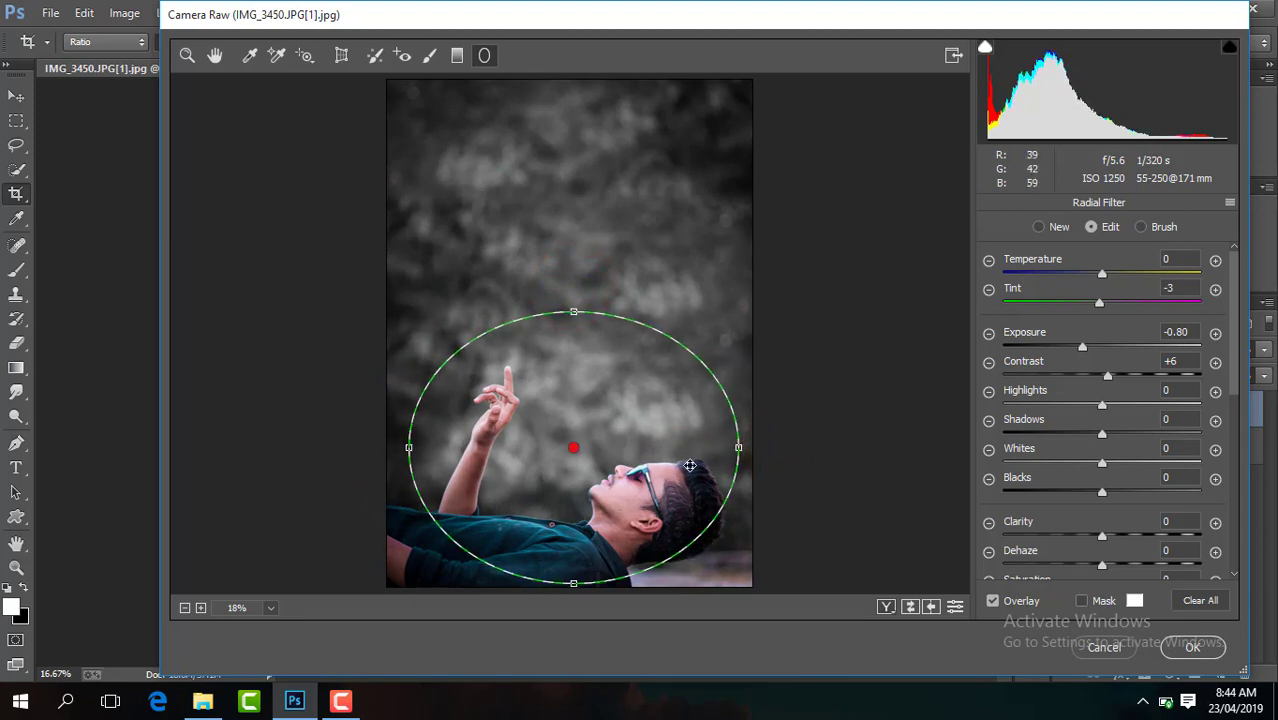
left_click_drag(575, 309, 568, 246)
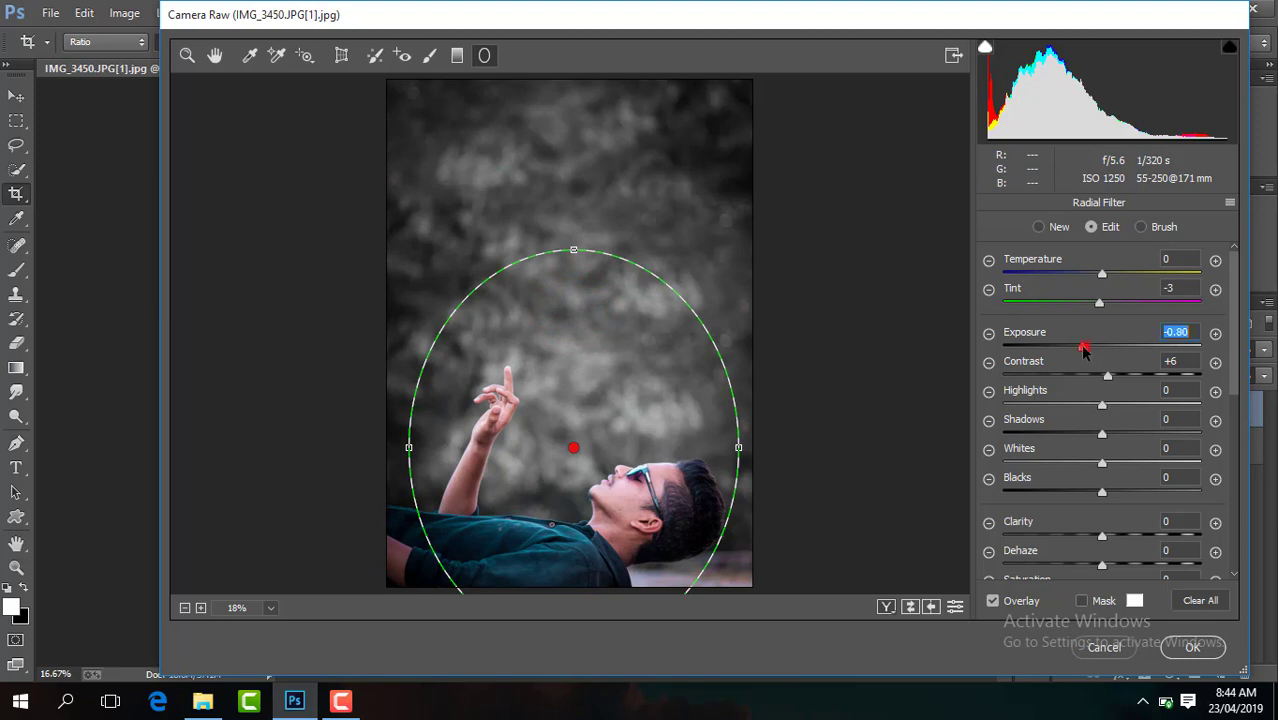
left_click_drag(1083, 348, 1066, 348)
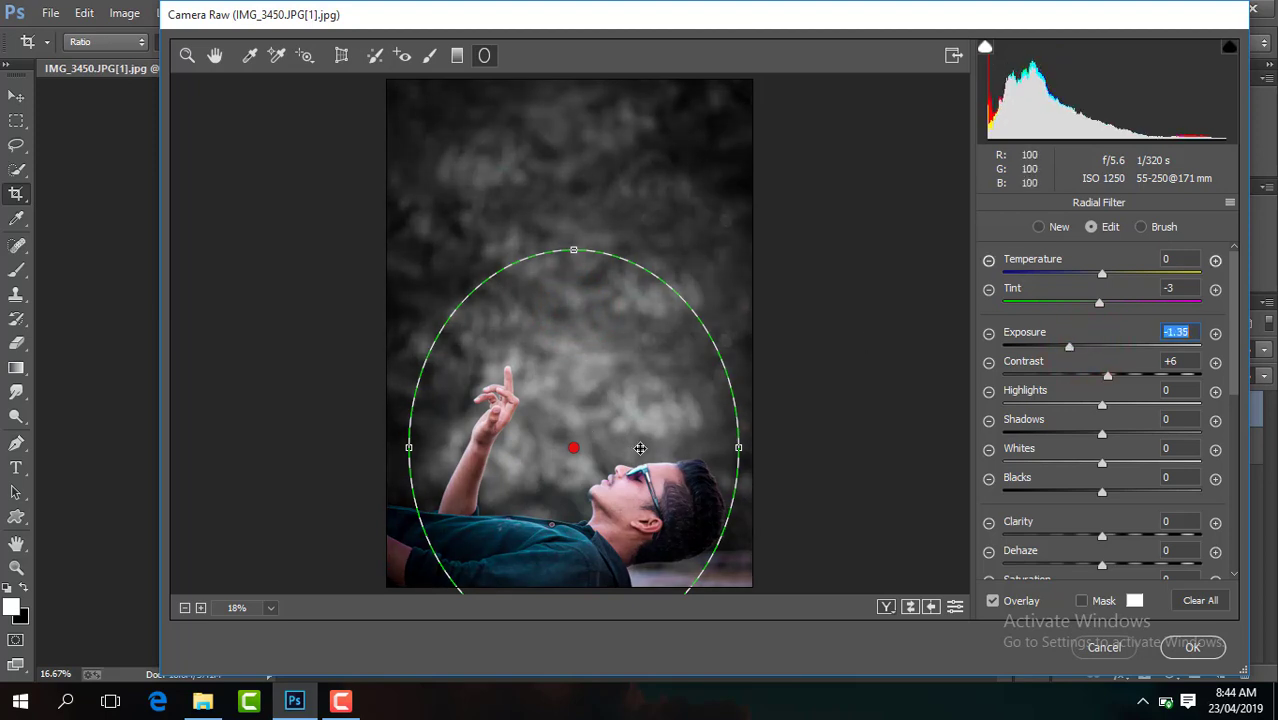
mouse_move(640, 448)
left_mouse_down()
mouse_move(654, 510)
mouse_move(658, 499)
left_mouse_up()
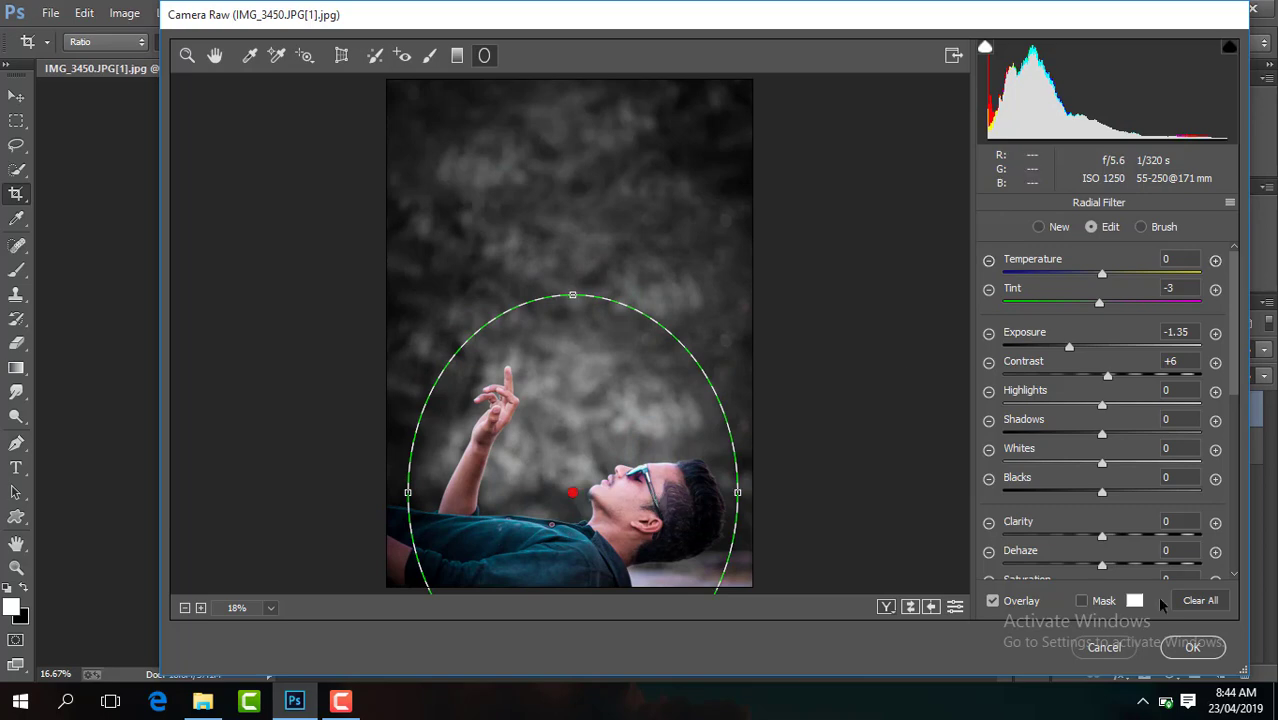
left_click(1190, 647)
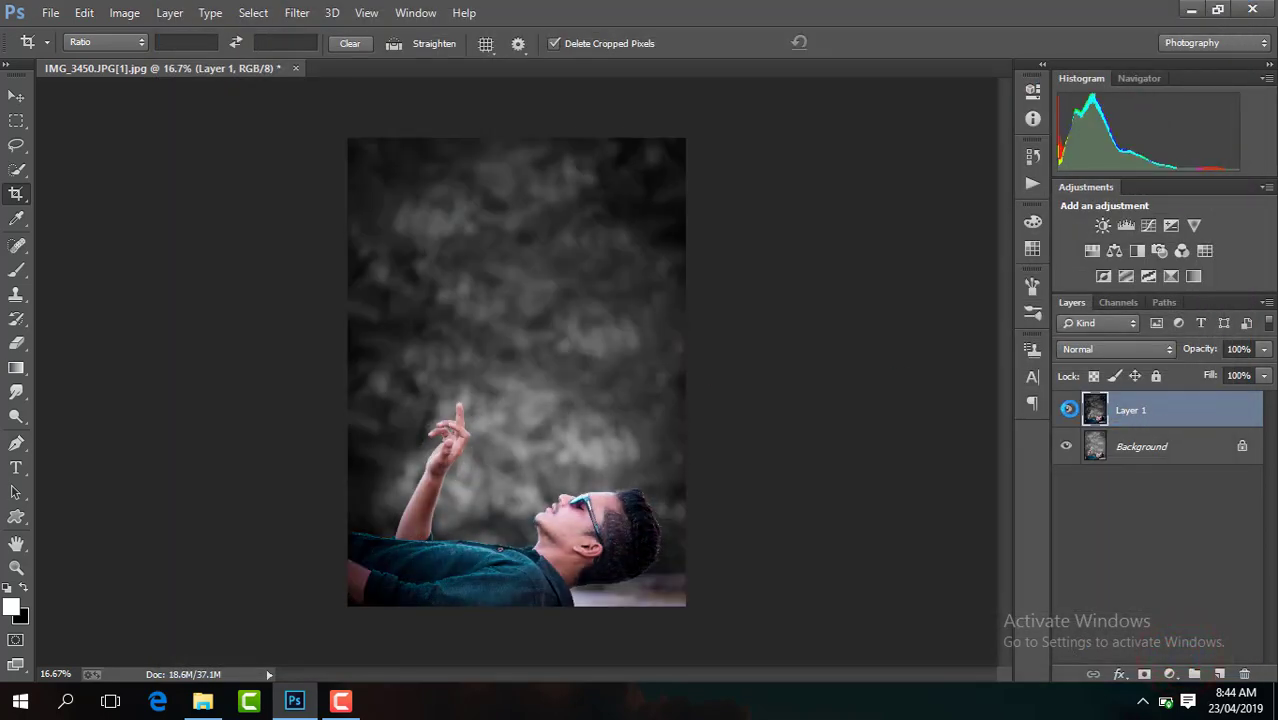
- Compare the grading on and off, then flatten the image into Background
left_click(1066, 410)
left_click(1066, 410)
right_click(1163, 411)
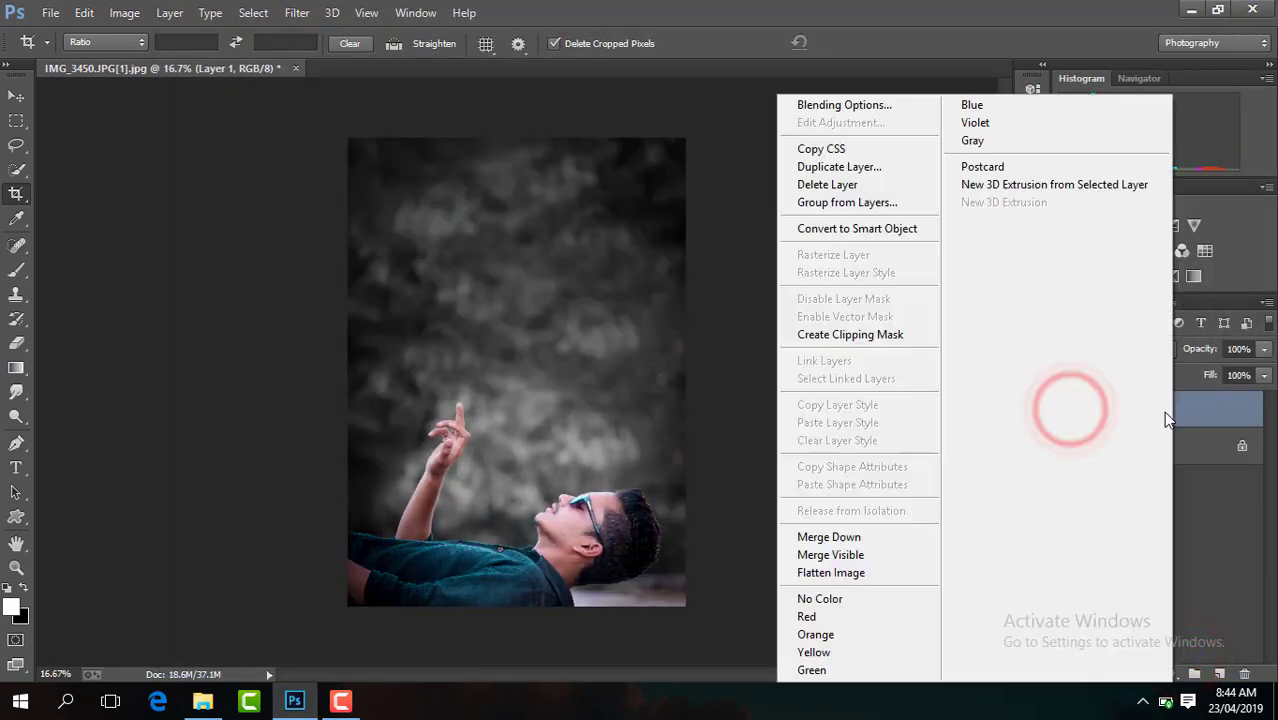
left_click(904, 570)
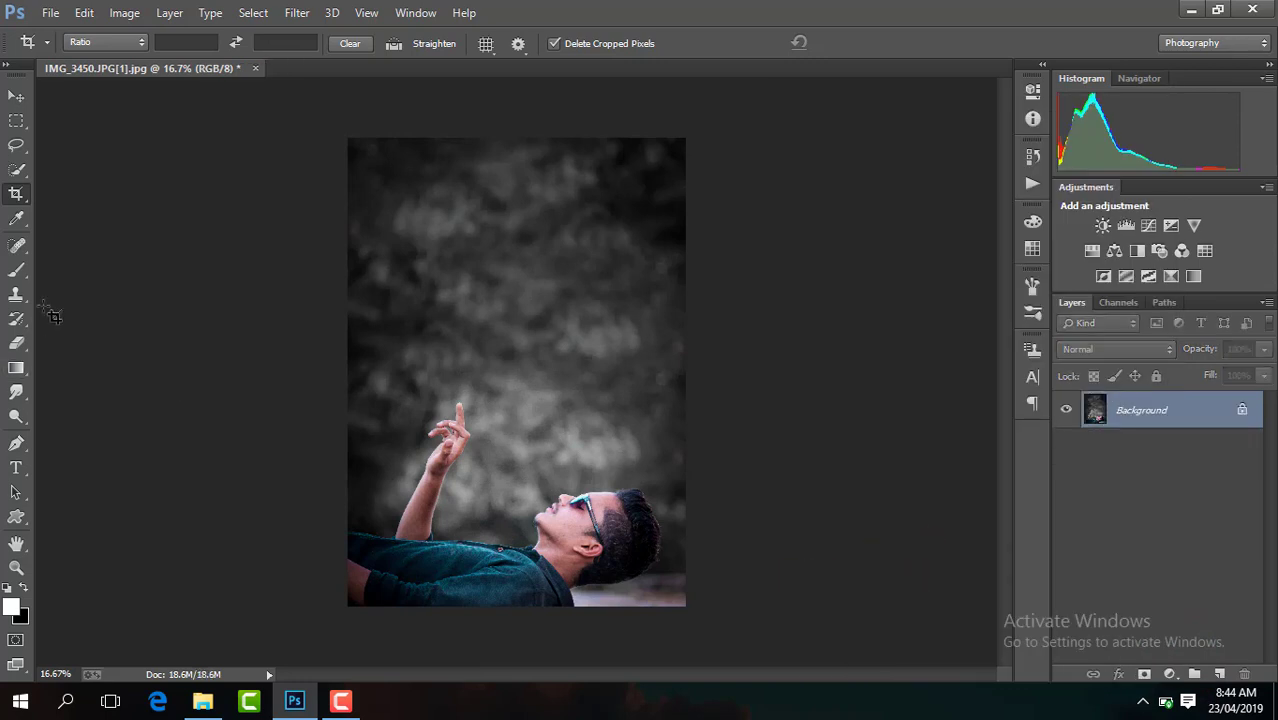
- Choose the Brush tool with an 89 px scatter preset and zoom in on the shirt edge
left_click(16, 270)
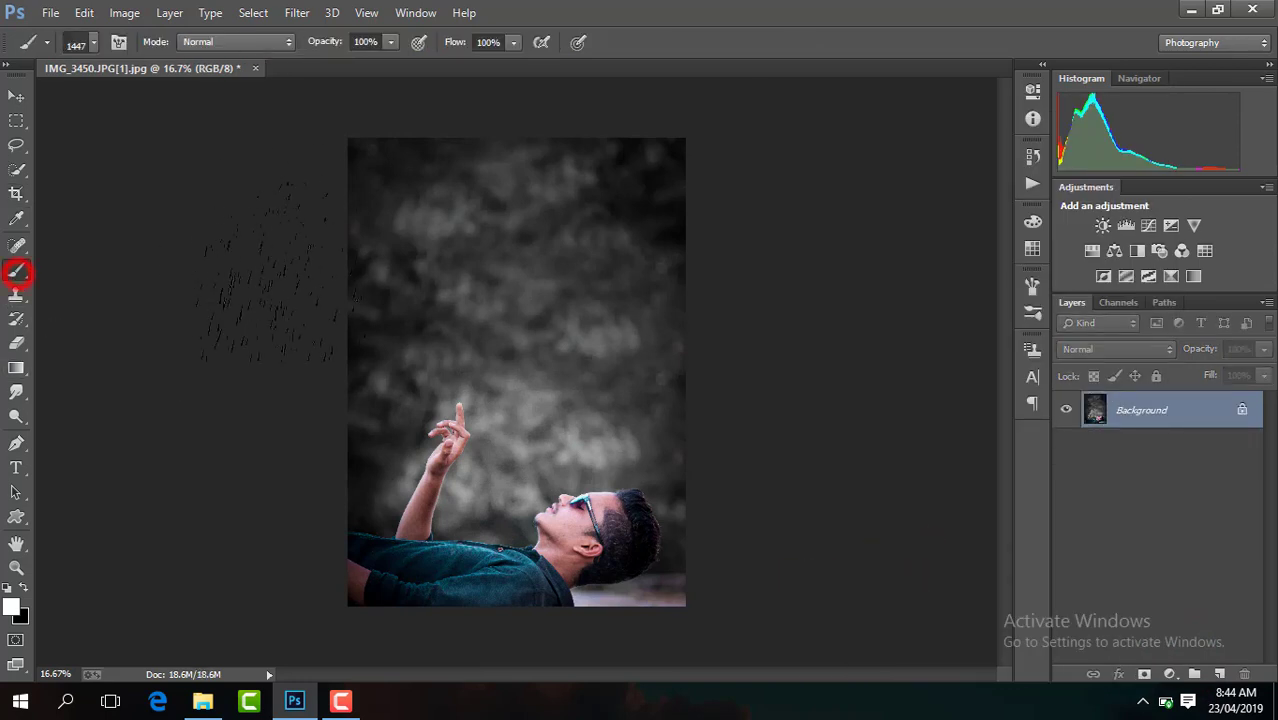
left_click(95, 42)
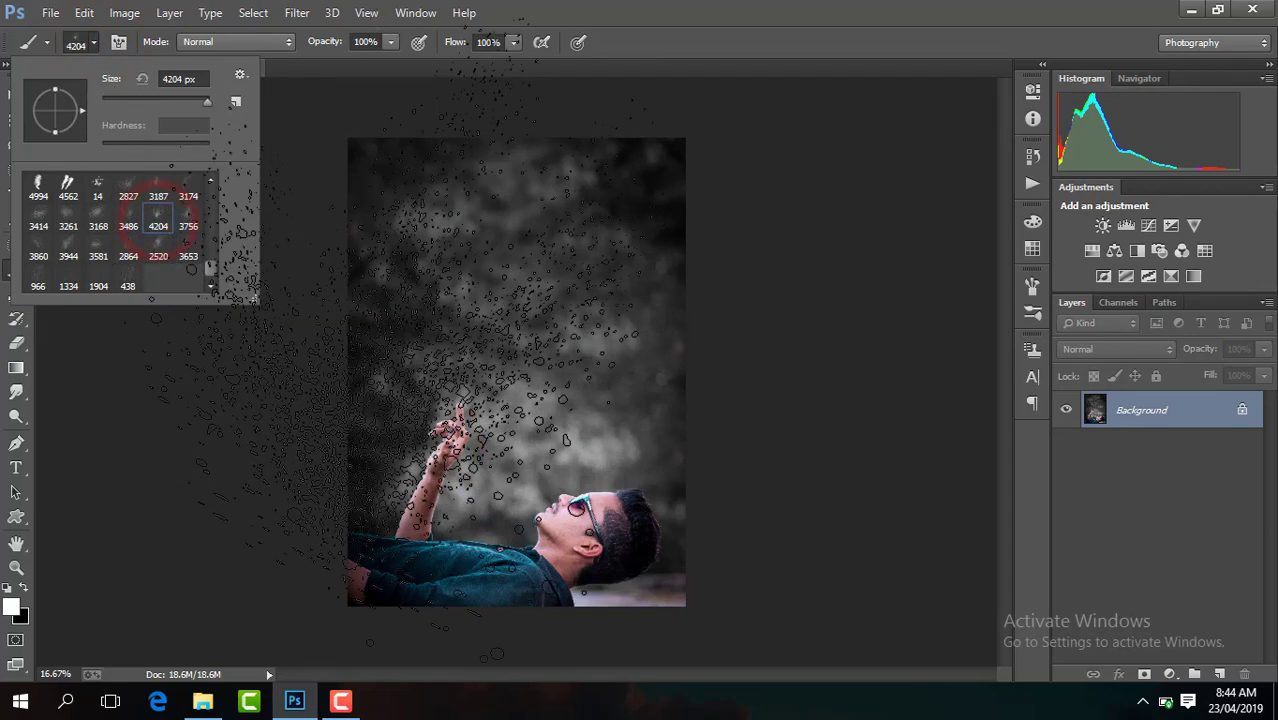
key("Return")
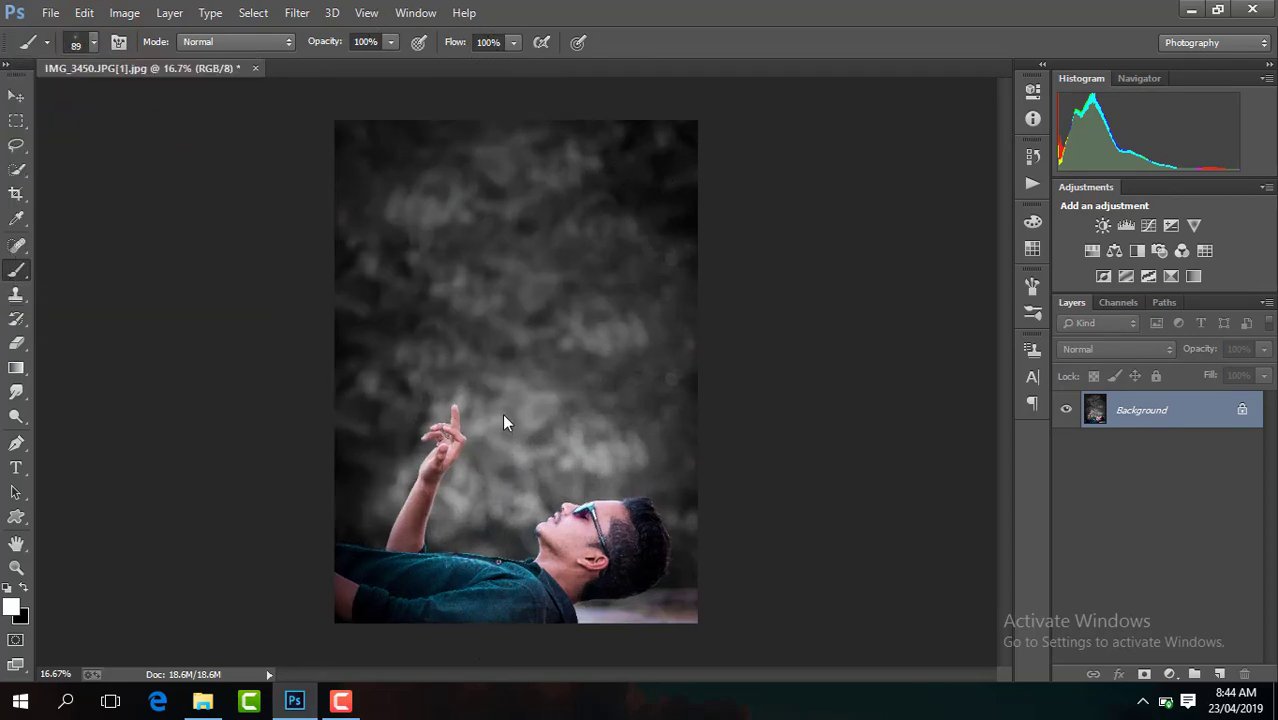
key("ctrl+plus")
key("ctrl+plus")
key("ctrl+plus")
left_click_drag(1003, 374, 1002, 494)
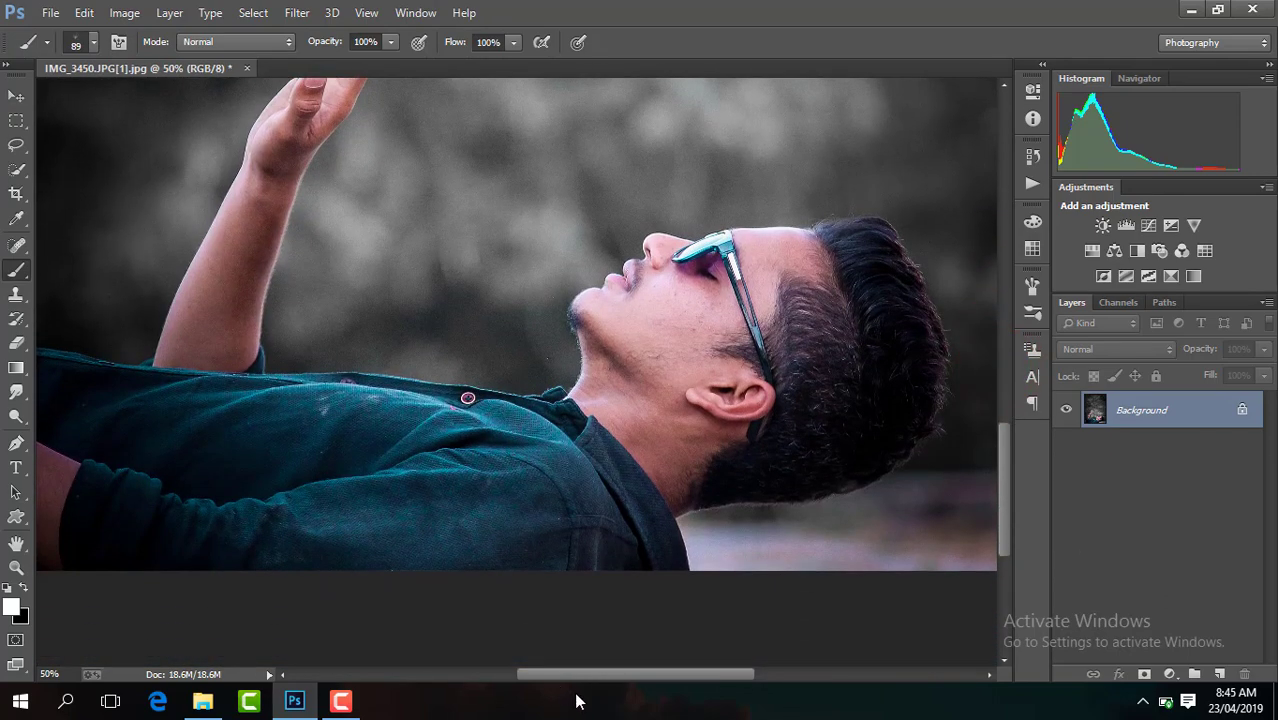
left_click_drag(612, 683, 518, 668)
key("ctrl+plus")
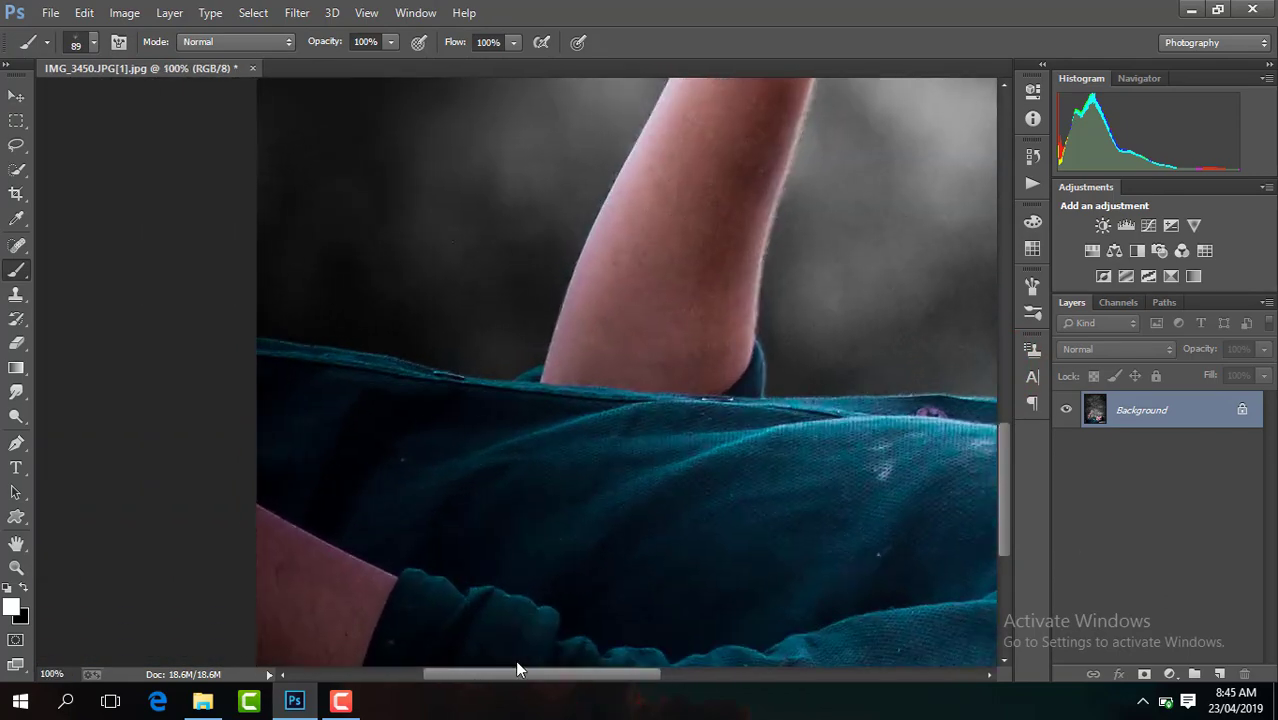
key("ctrl+plus")
key("ctrl+plus")
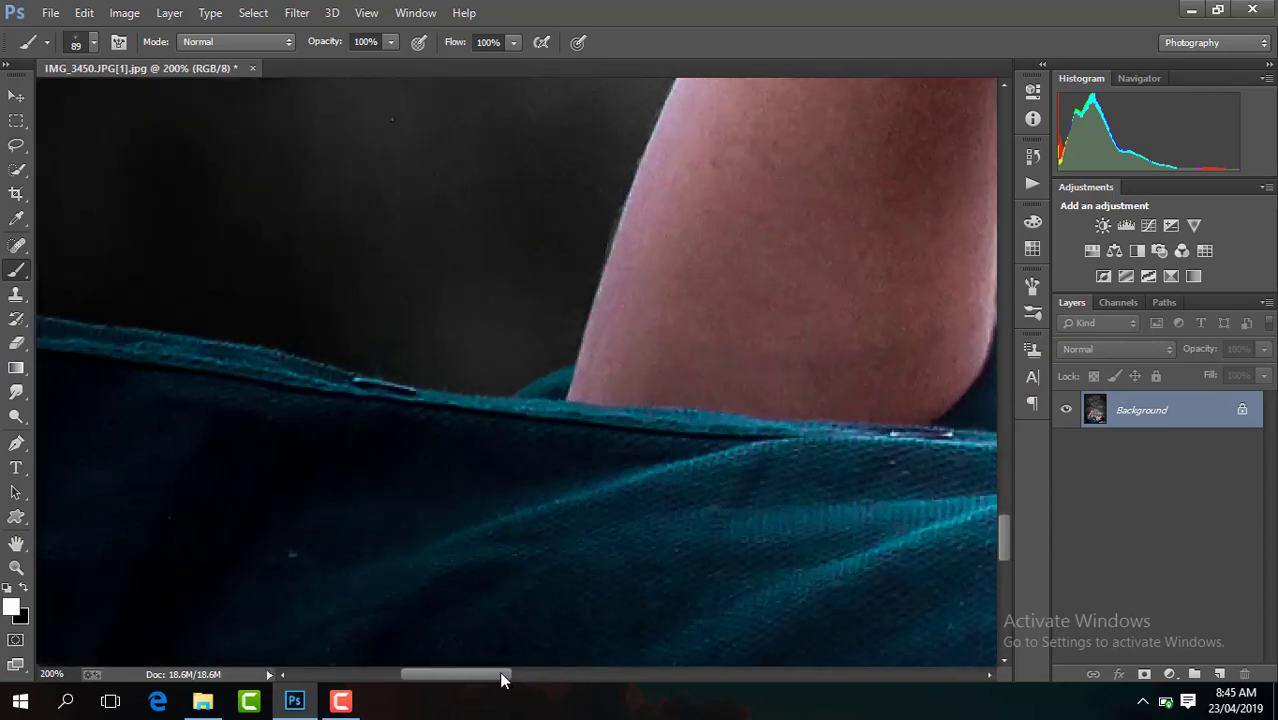
left_click_drag(504, 681, 480, 677)
- Add an empty Layer 1 and reduce the particle brush to 73 px
left_click(1219, 674)
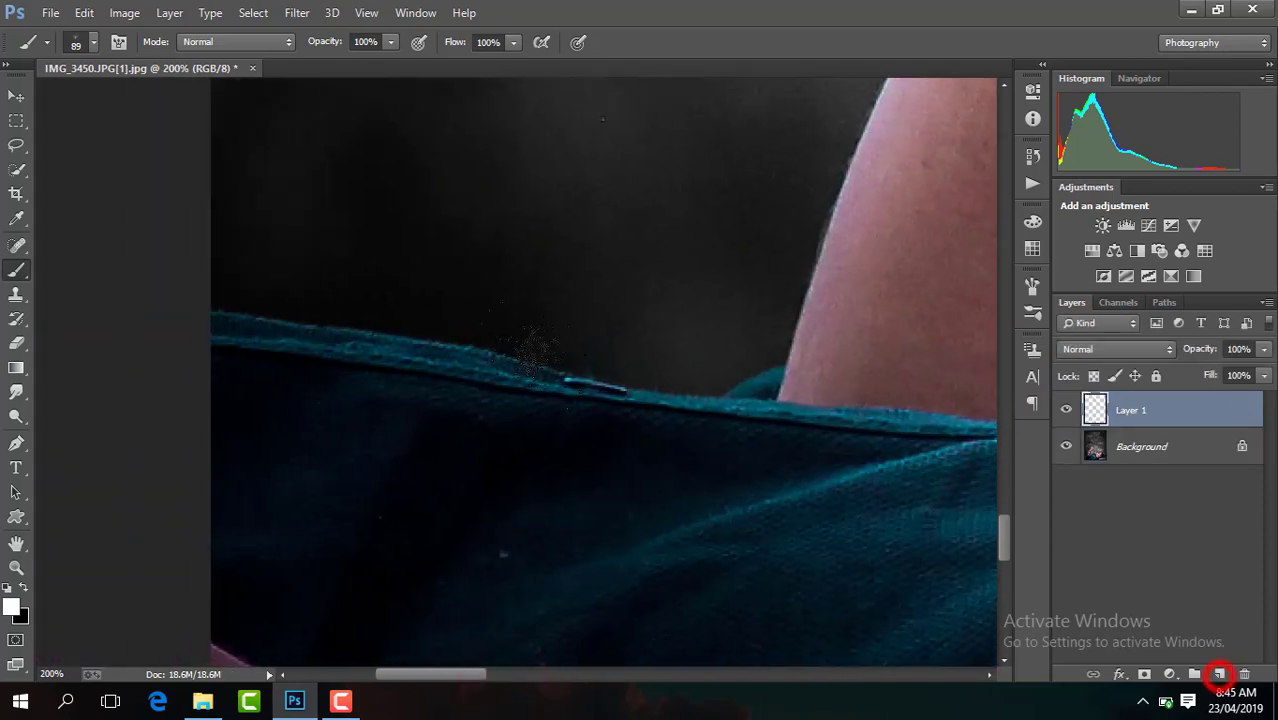
left_click(94, 41)
left_click_drag(147, 101, 141, 100)
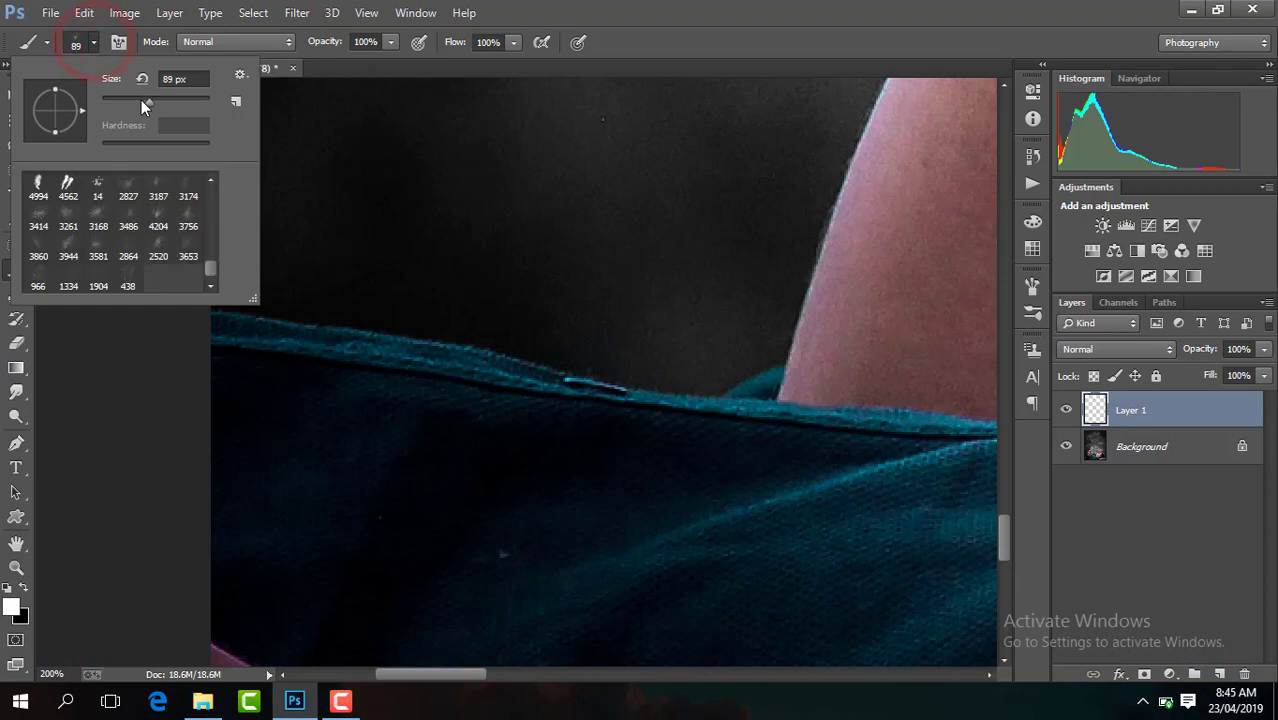
left_click(114, 351)
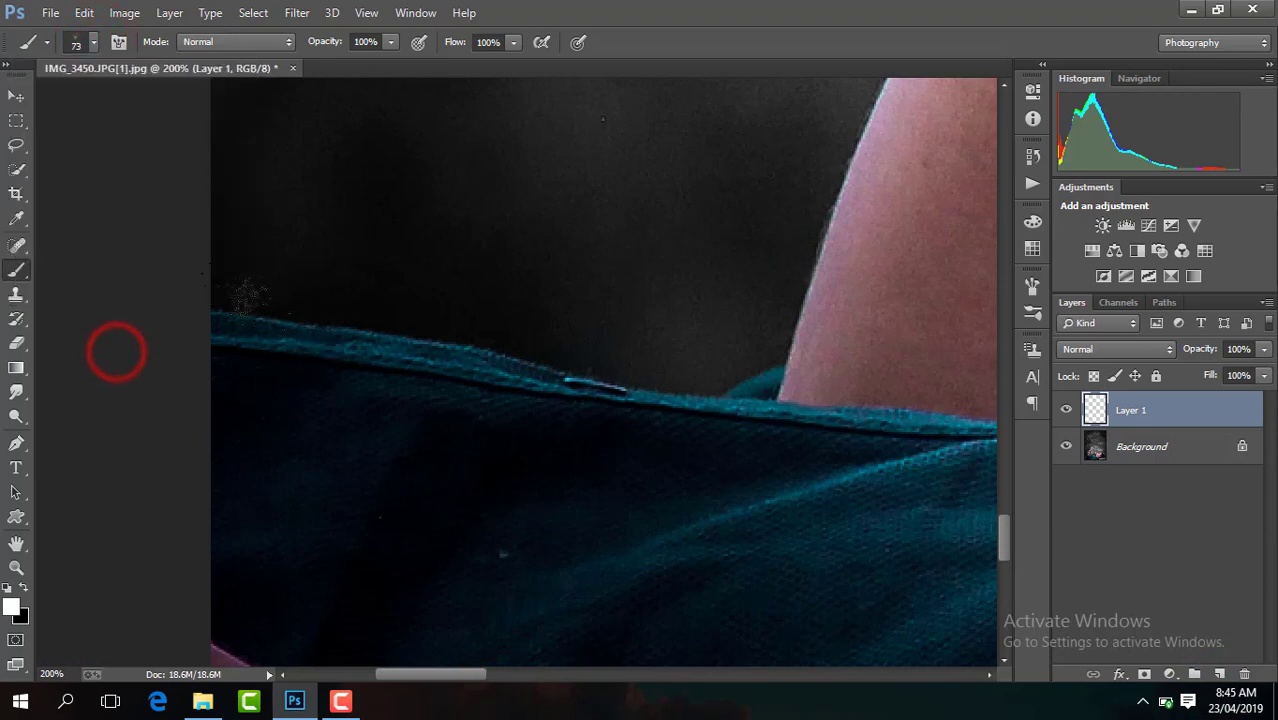
- Paint white dispersion particles along the shirt edge up to the arm
left_click(231, 289)
left_click_drag(231, 289, 312, 305)
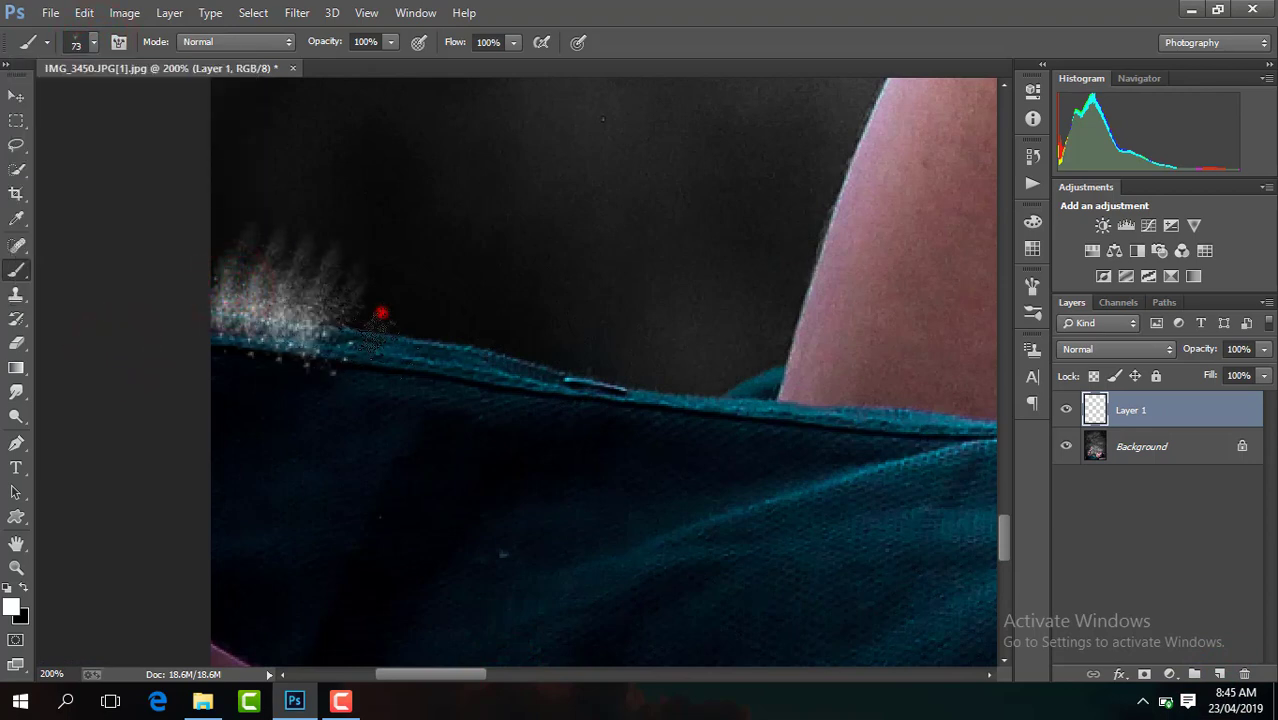
left_click(375, 312)
left_click(479, 334)
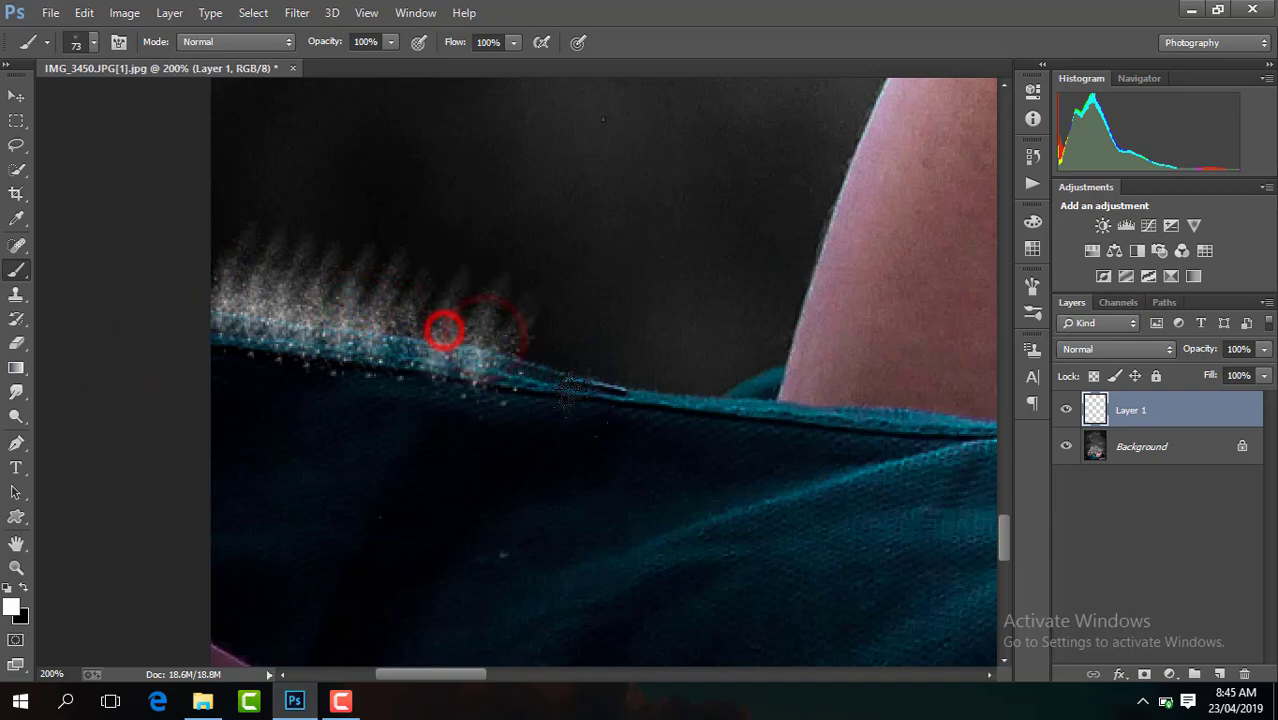
left_click(585, 366)
left_click(546, 360)
left_click(650, 371)
left_click(690, 365)
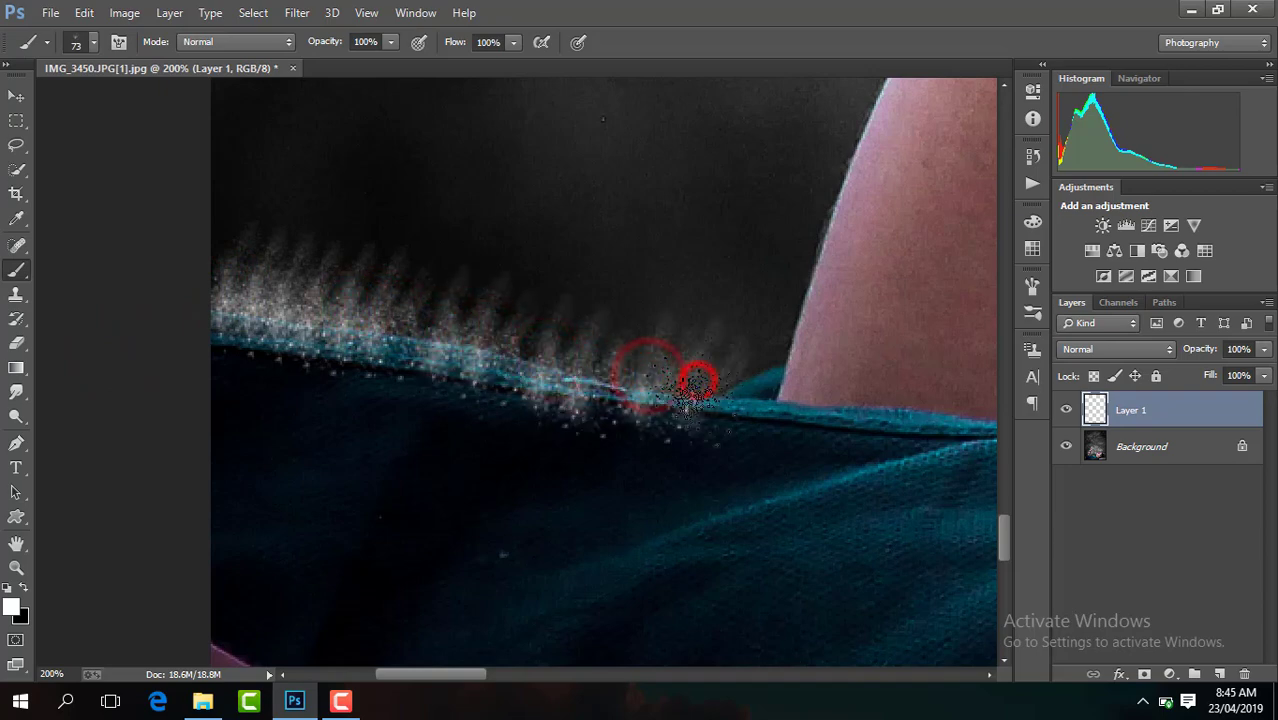
key("ctrl+minus")
key("ctrl+minus")
key("ctrl+minus")
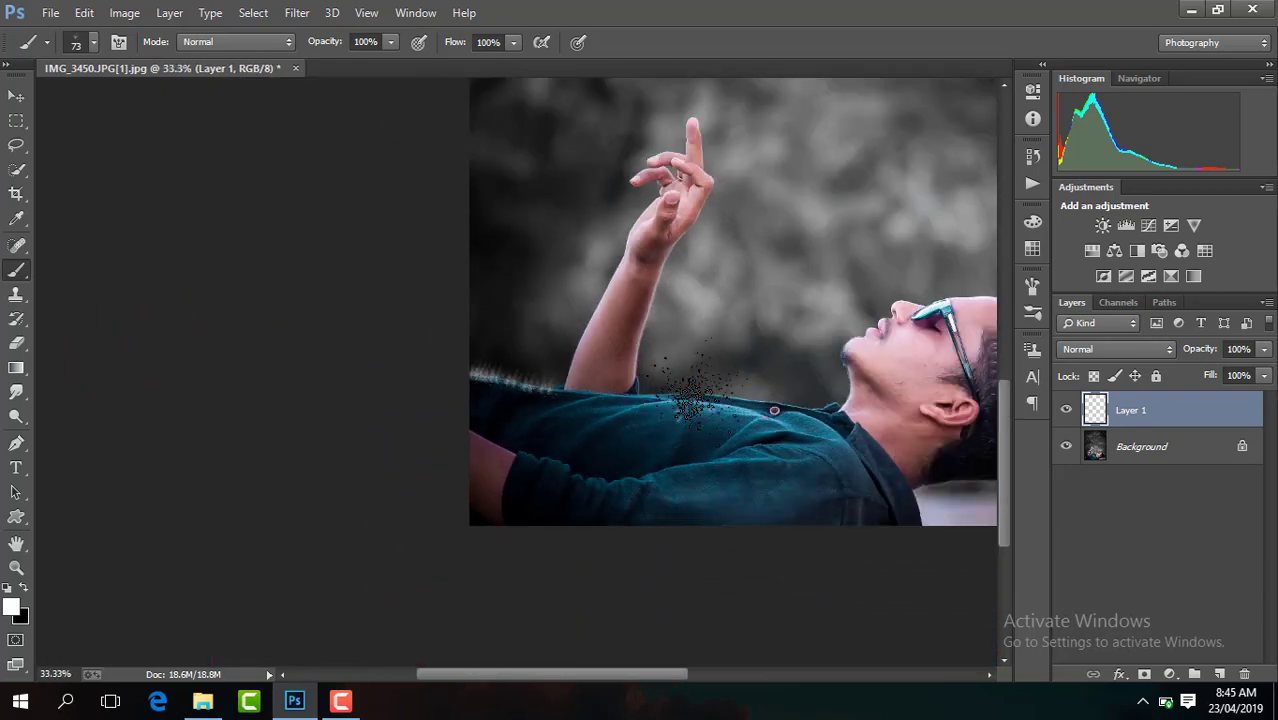
key("ctrl+minus")
key("ctrl+minus")
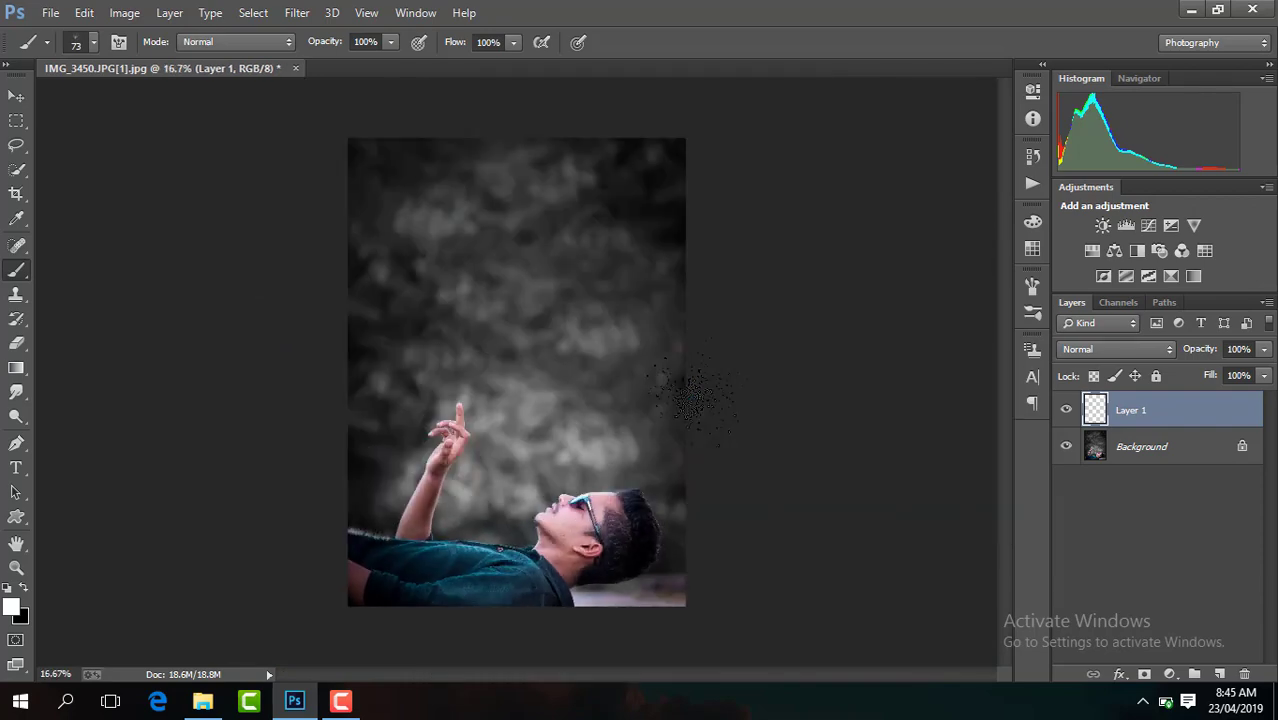
- Zoom back in and add more particles along the shirt edge toward the arm
key("ctrl+plus")
key("ctrl+plus")
key("ctrl+plus")
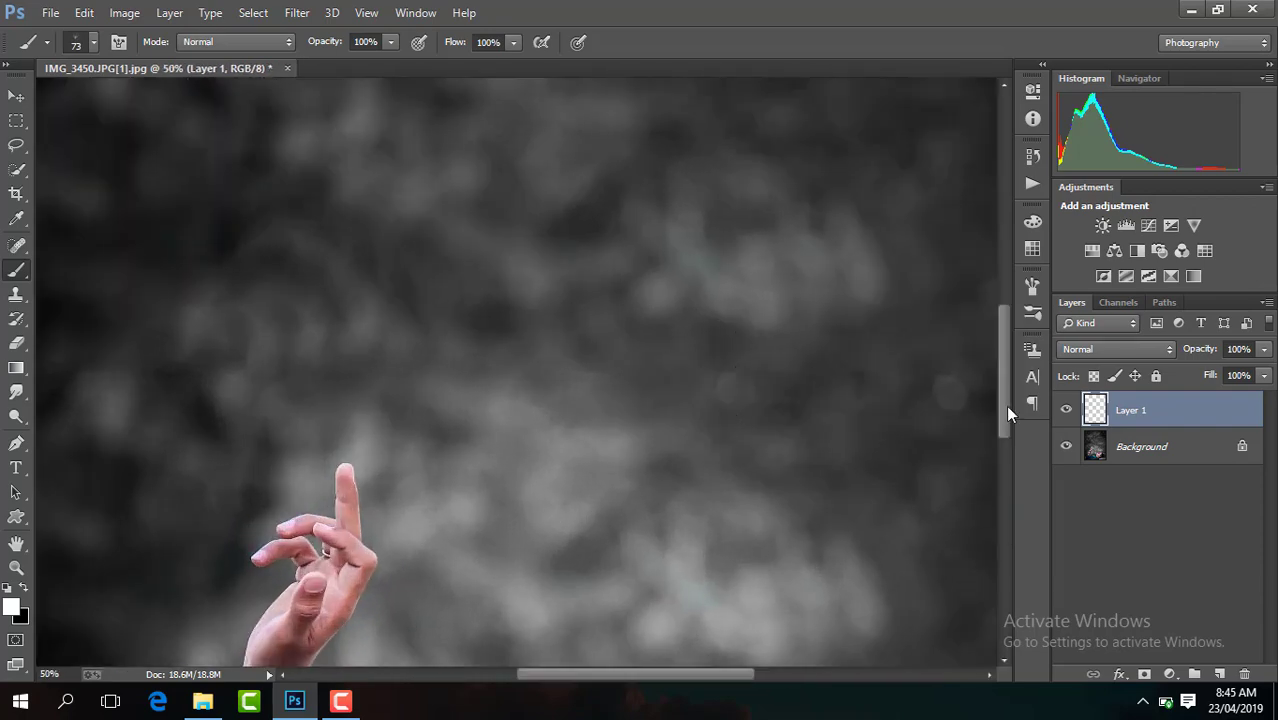
left_click_drag(1003, 400, 1000, 451)
left_click_drag(675, 684, 627, 679)
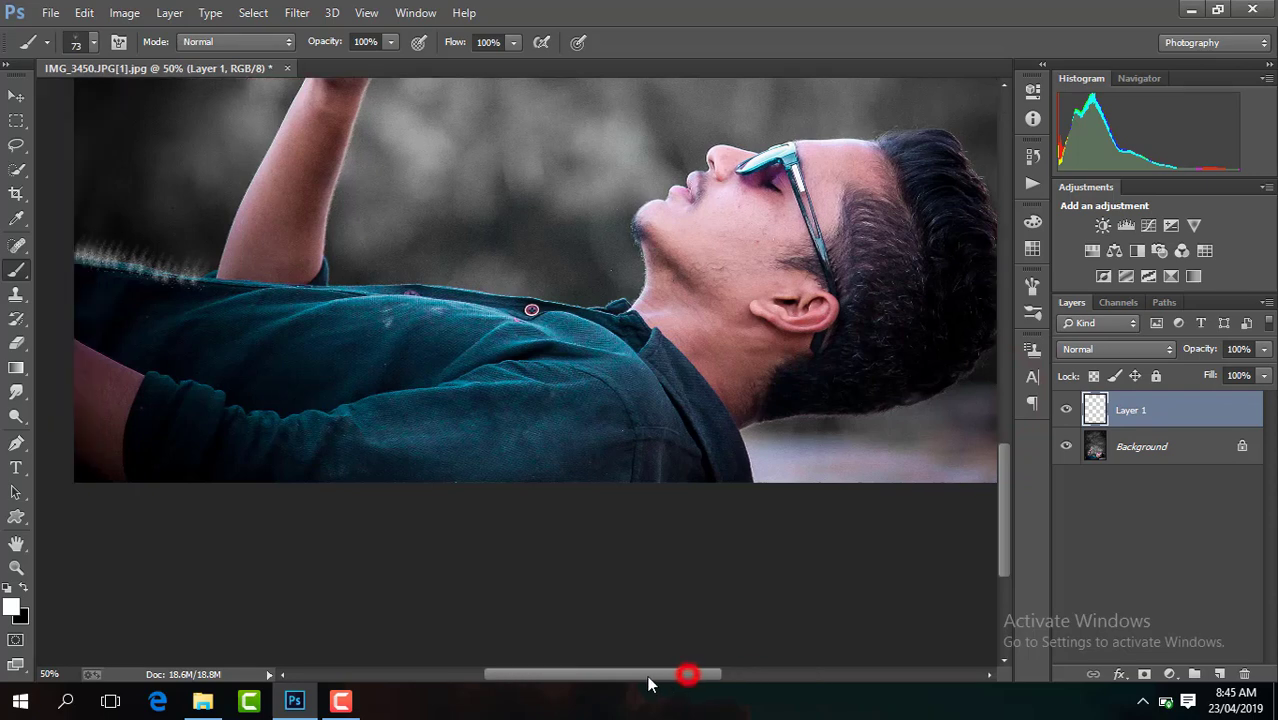
key("ctrl+plus")
key("ctrl+plus")
key("ctrl+plus")
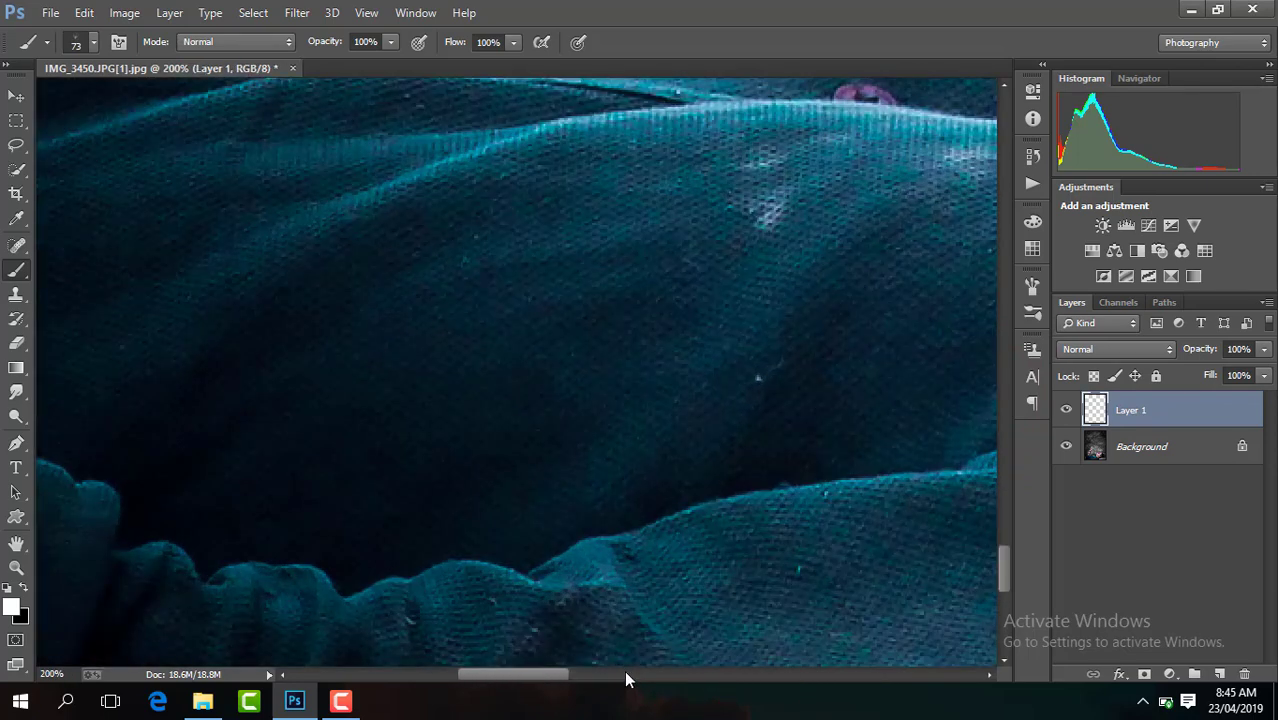
left_click_drag(550, 673, 469, 657)
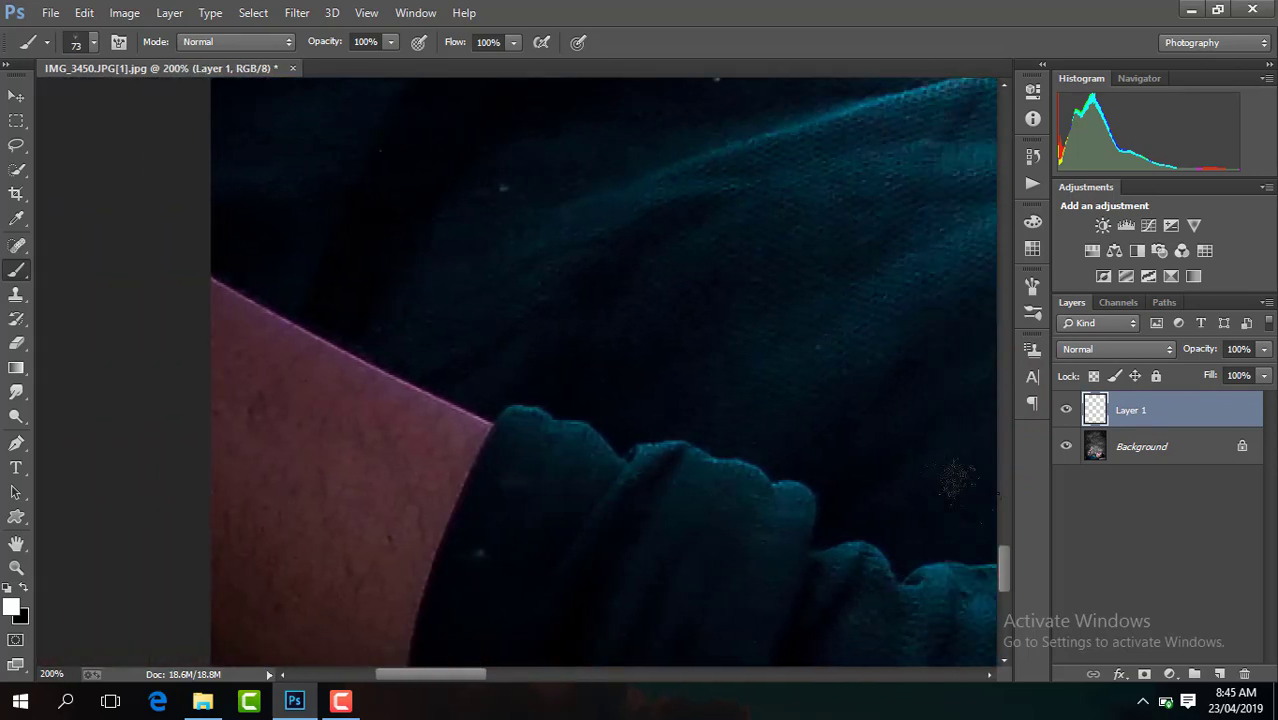
left_click_drag(1016, 558, 996, 525)
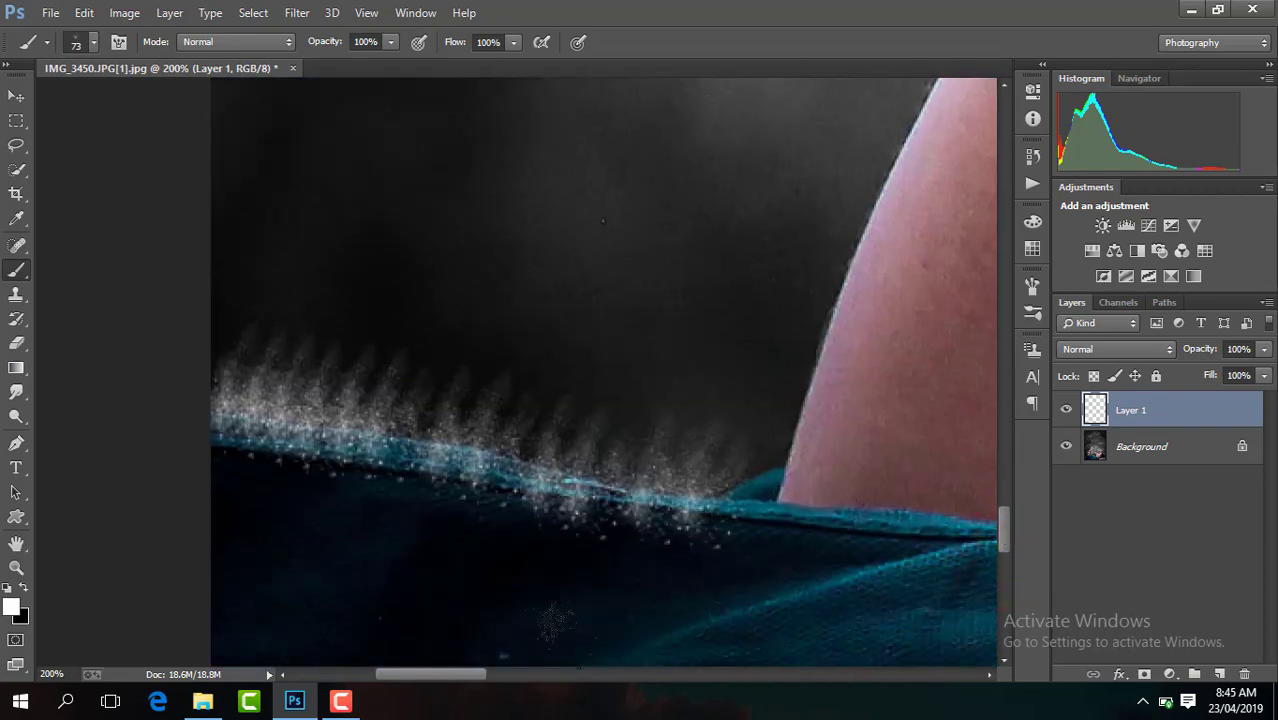
left_click_drag(453, 683, 462, 677)
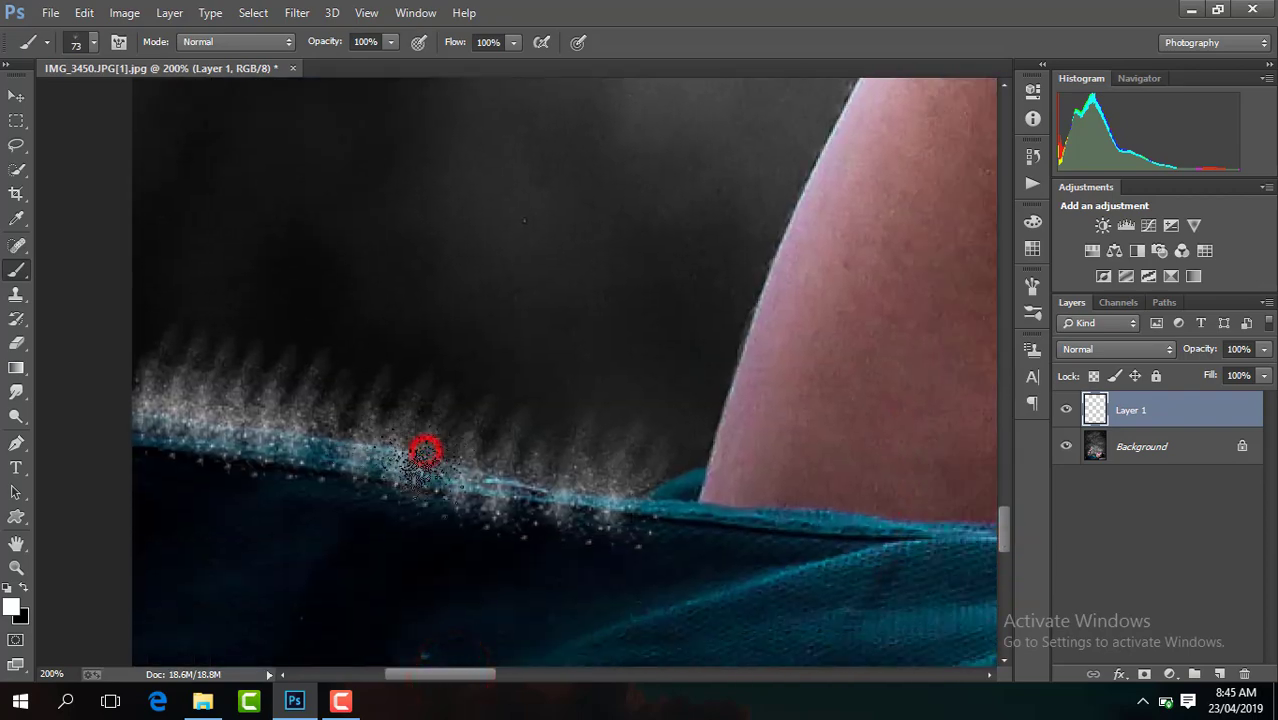
left_click(308, 434)
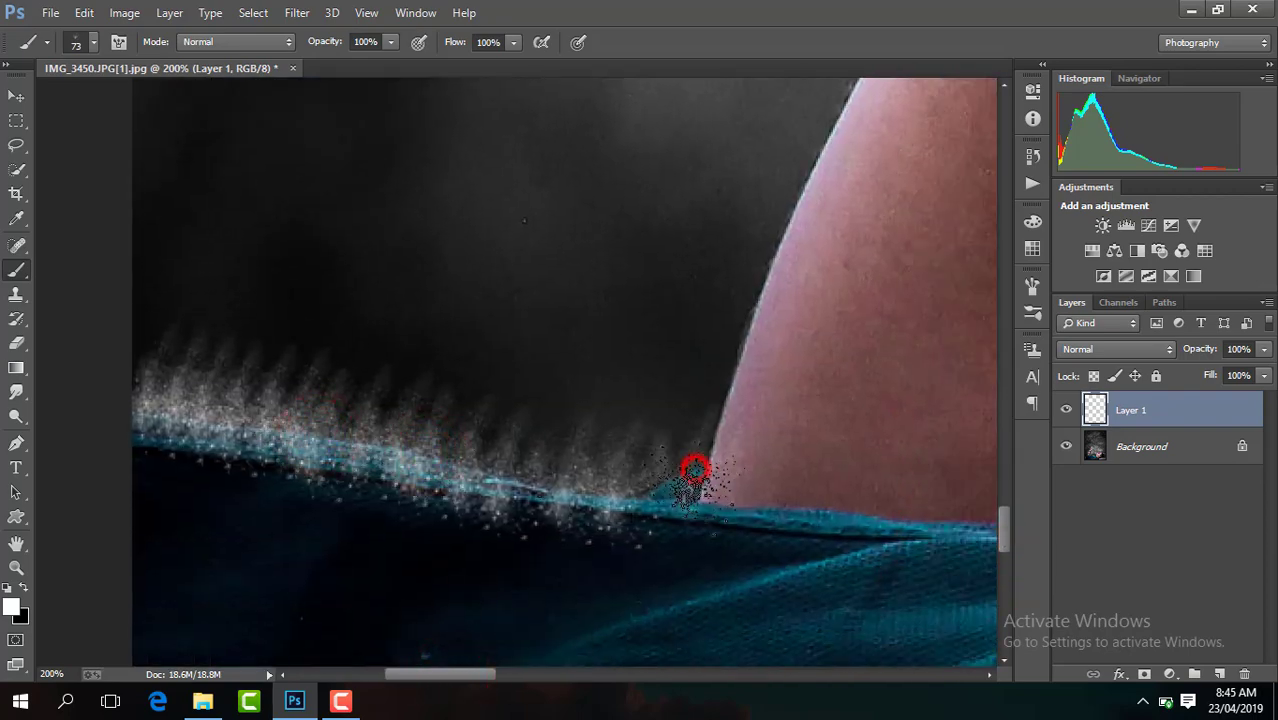
left_click(693, 480)
left_click_drag(697, 478, 725, 415)
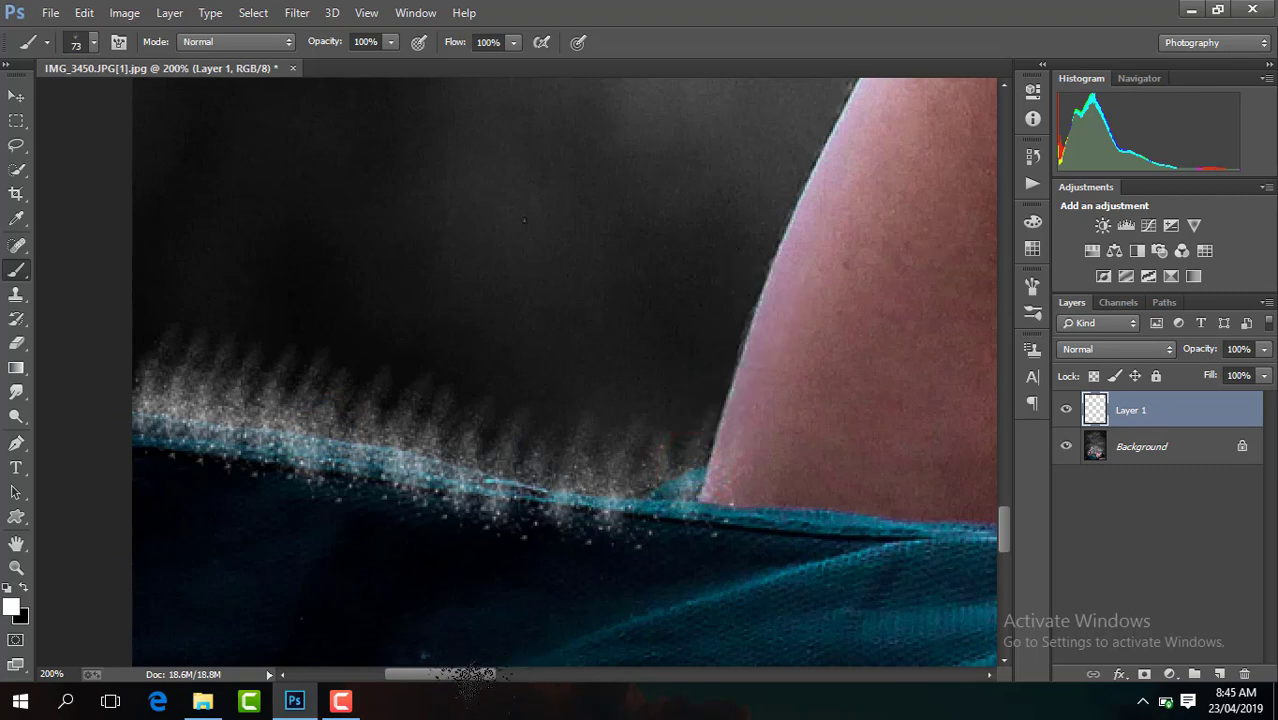
left_click_drag(487, 676, 572, 676)
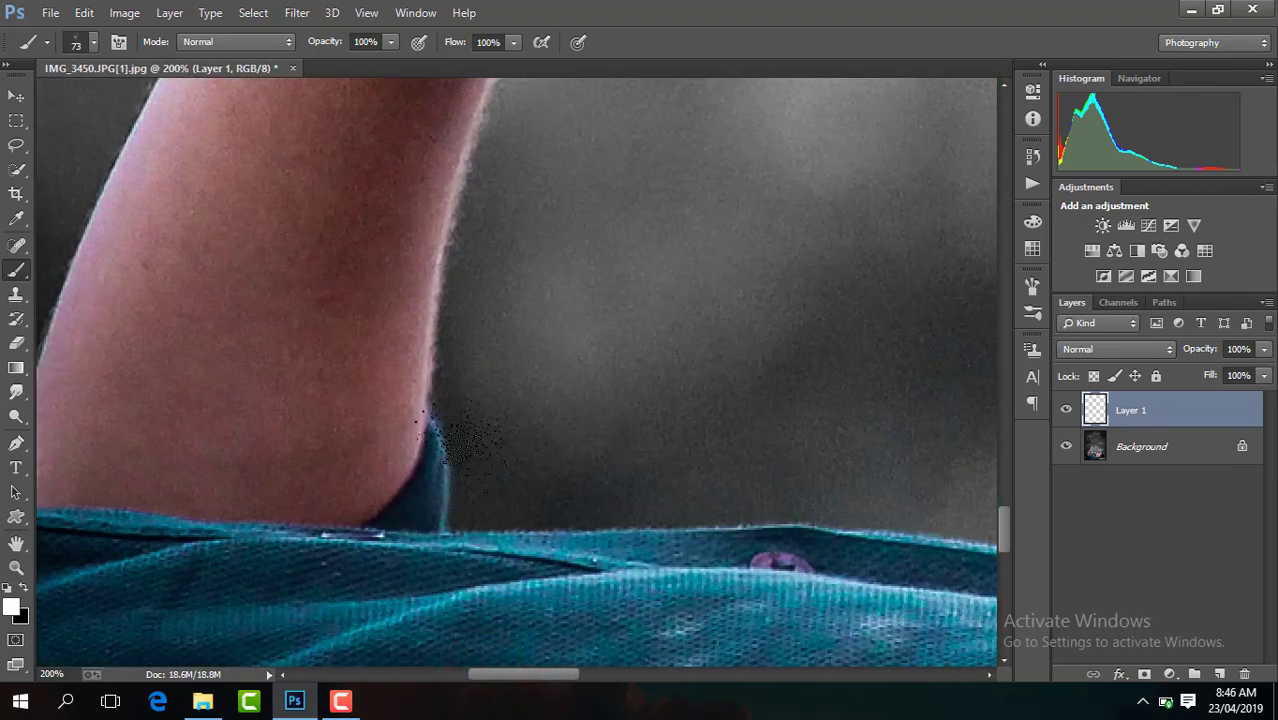
- Spray particles along the arm edge and shirt, extending up toward the chin
left_click(467, 427)
mouse_move(467, 427)
left_mouse_down()
mouse_move(558, 508)
mouse_move(727, 520)
mouse_move(877, 510)
left_mouse_up()
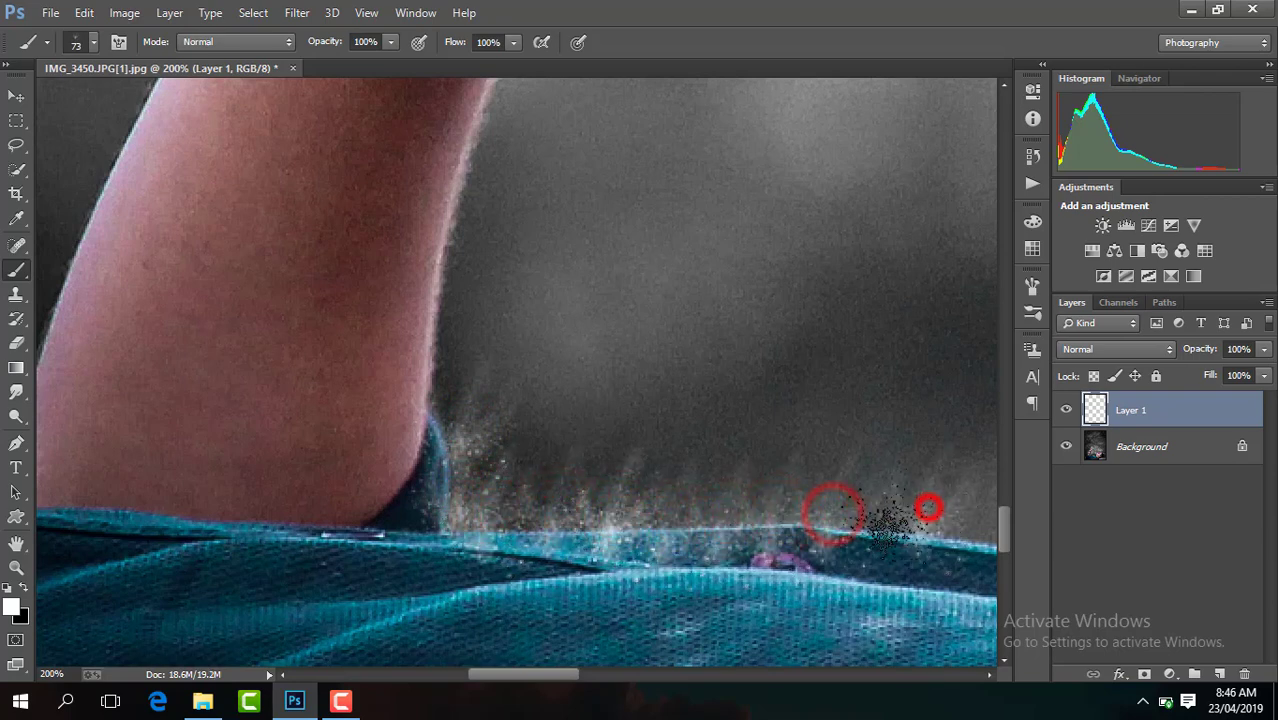
left_click_drag(550, 673, 610, 673)
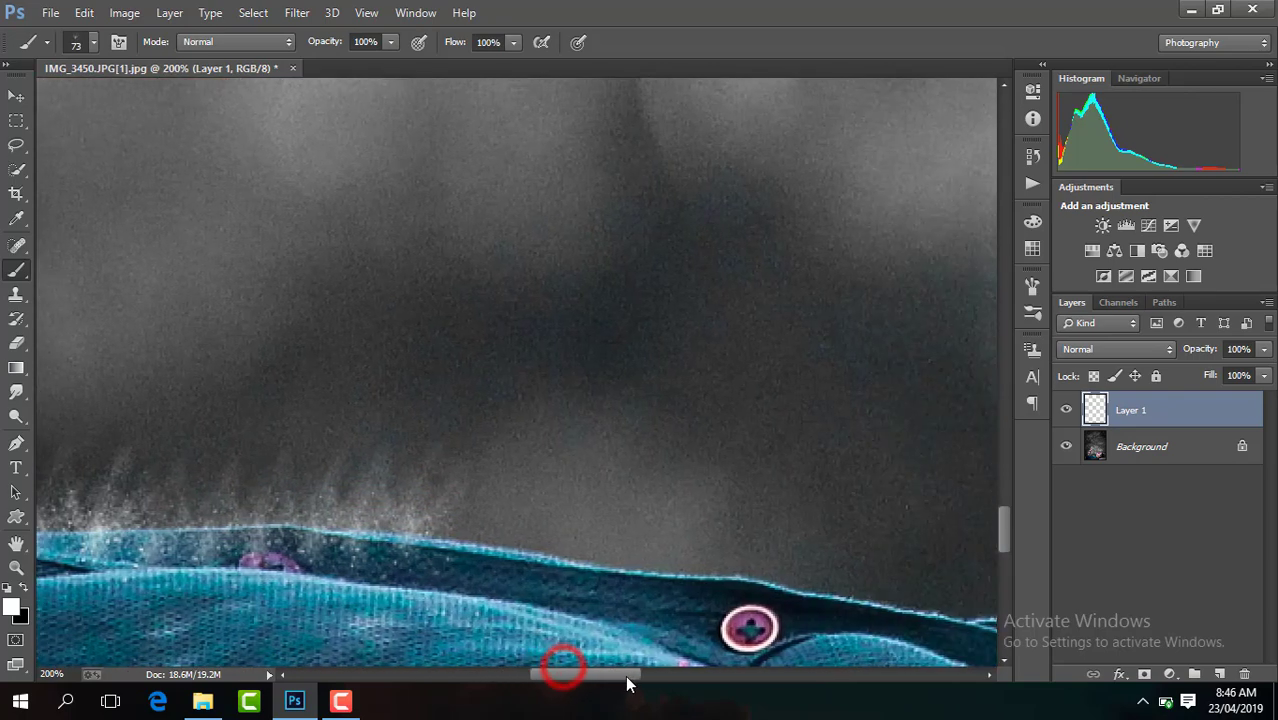
left_click_drag(443, 539, 808, 562)
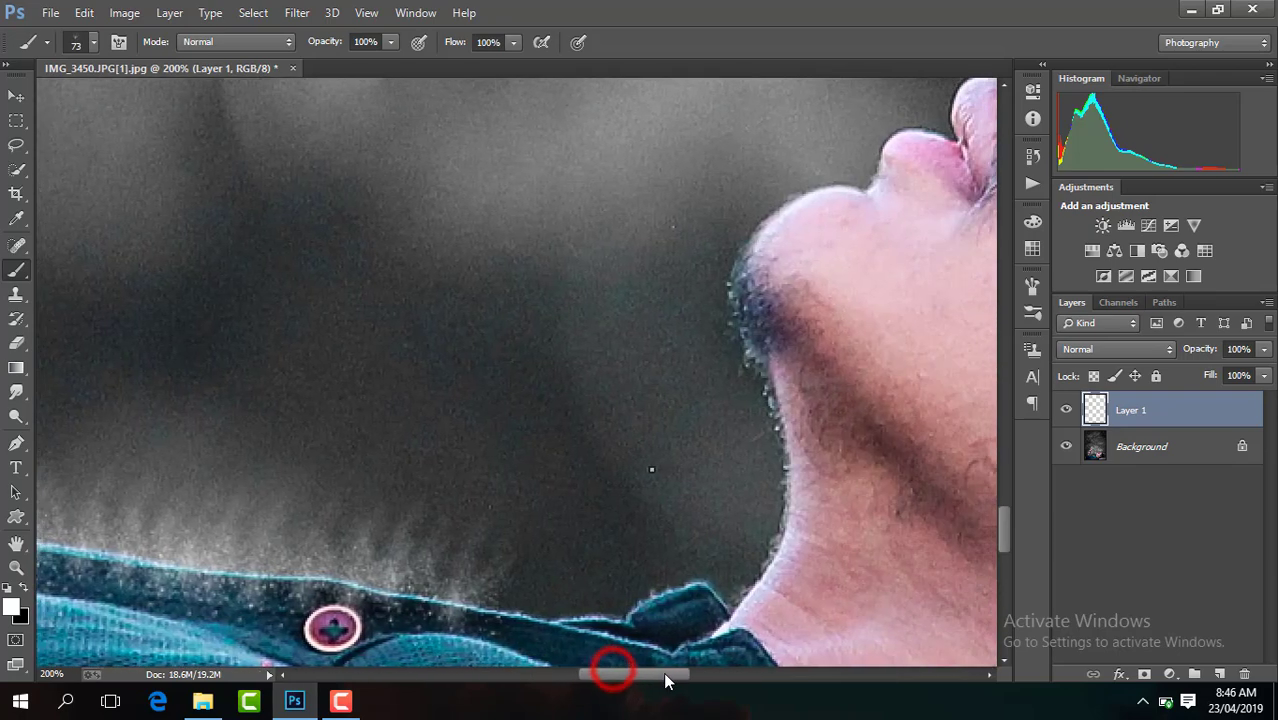
left_click_drag(614, 676, 666, 676)
mouse_move(458, 580)
left_mouse_down()
mouse_move(676, 570)
mouse_move(733, 490)
mouse_move(713, 208)
mouse_move(779, 166)
left_mouse_up()
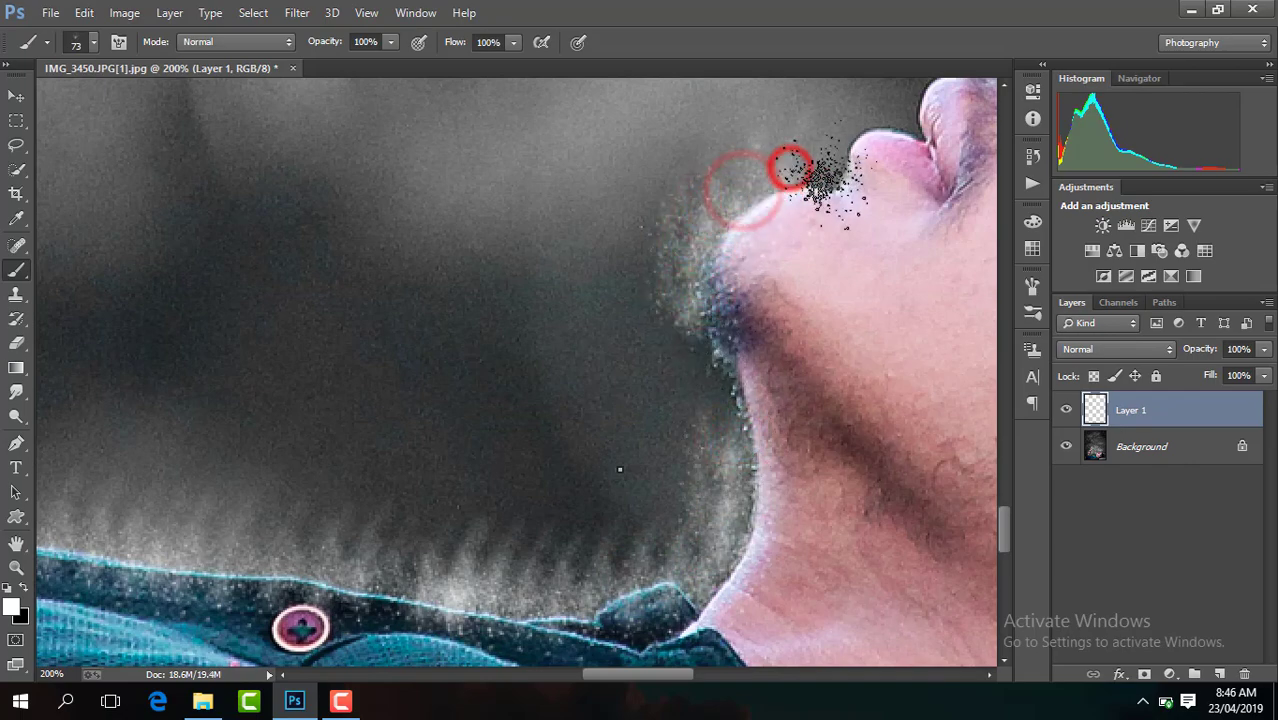
- Refocus the view on the chin area and shrink the brush from 73 to 50 px
key("ctrl+minus")
key("ctrl+minus")
key("ctrl+minus")
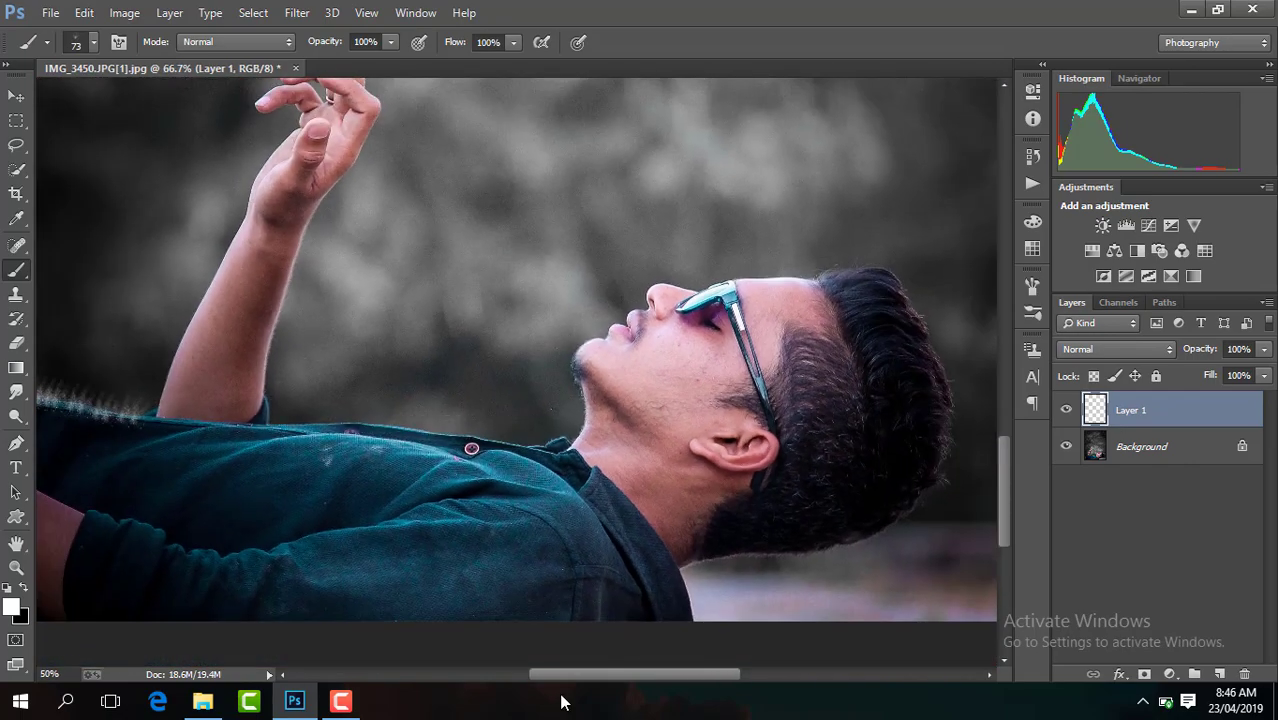
key("ctrl+minus")
key("ctrl+minus")
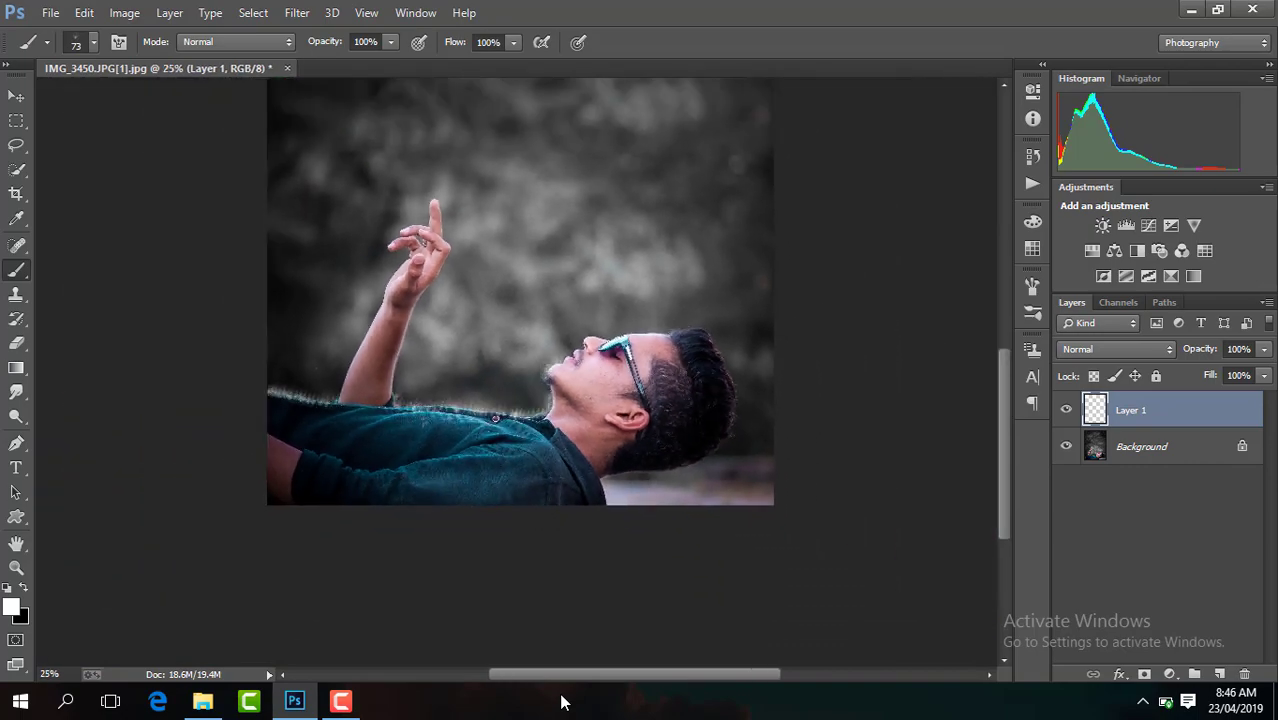
key("ctrl+plus")
key("ctrl+plus")
key("ctrl+plus")
key("ctrl+plus")
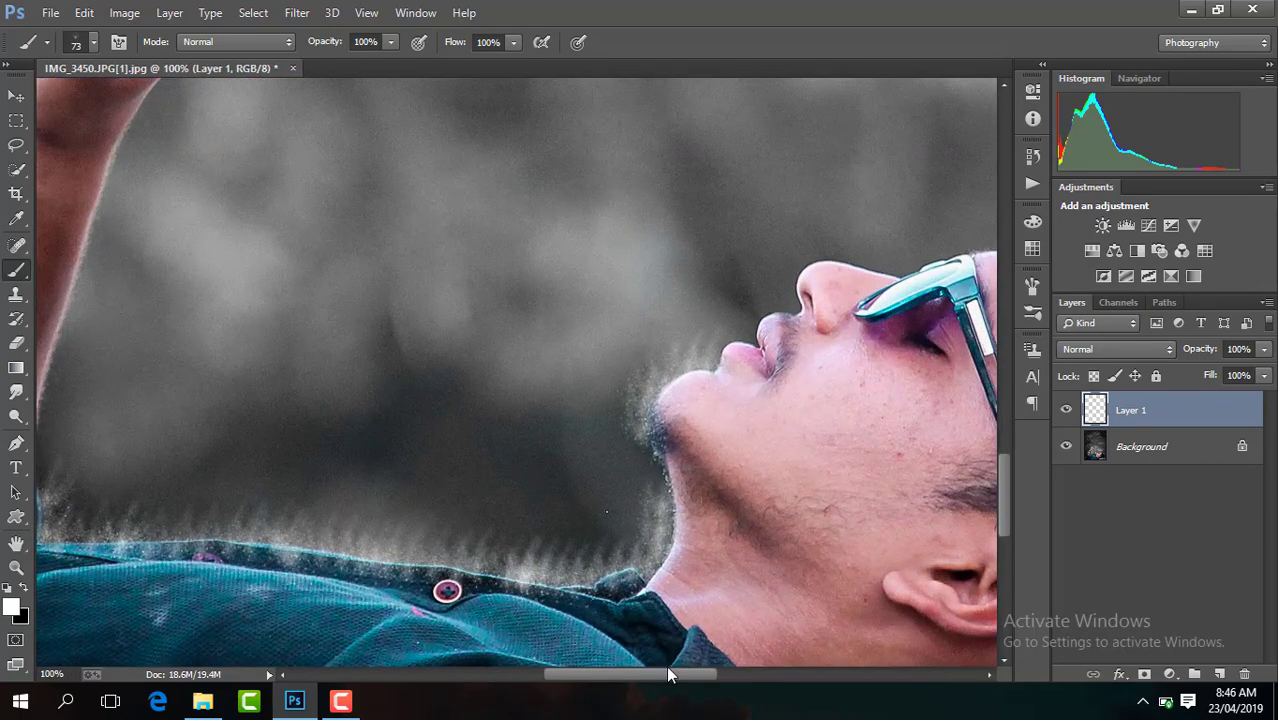
left_click_drag(667, 666, 770, 688)
key("ctrl+plus")
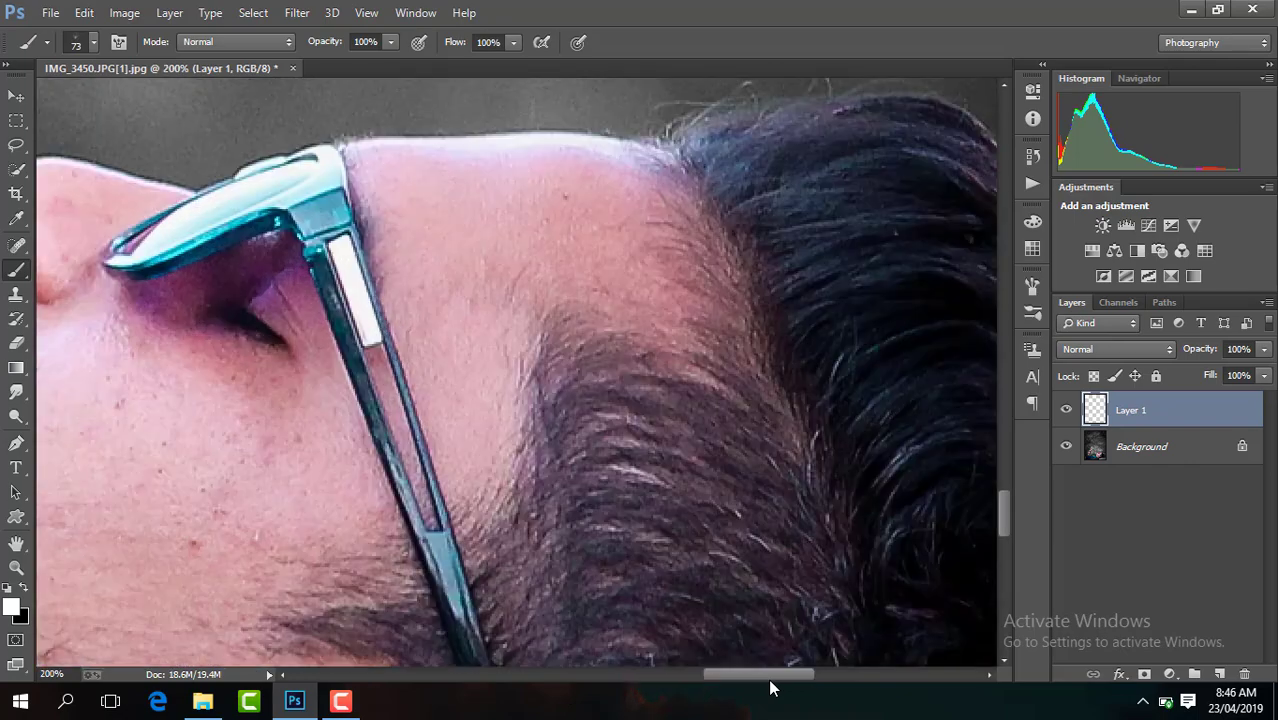
left_click_drag(1006, 512, 1000, 491)
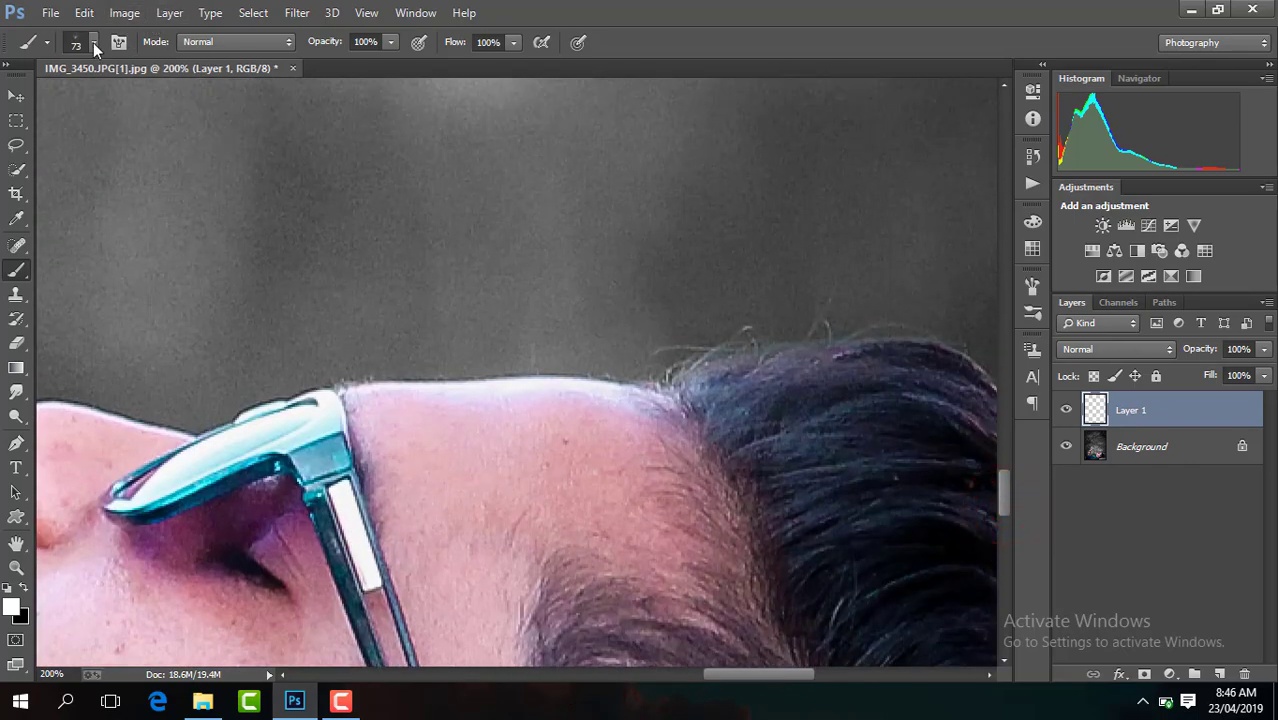
left_click(93, 42)
left_click(128, 97)
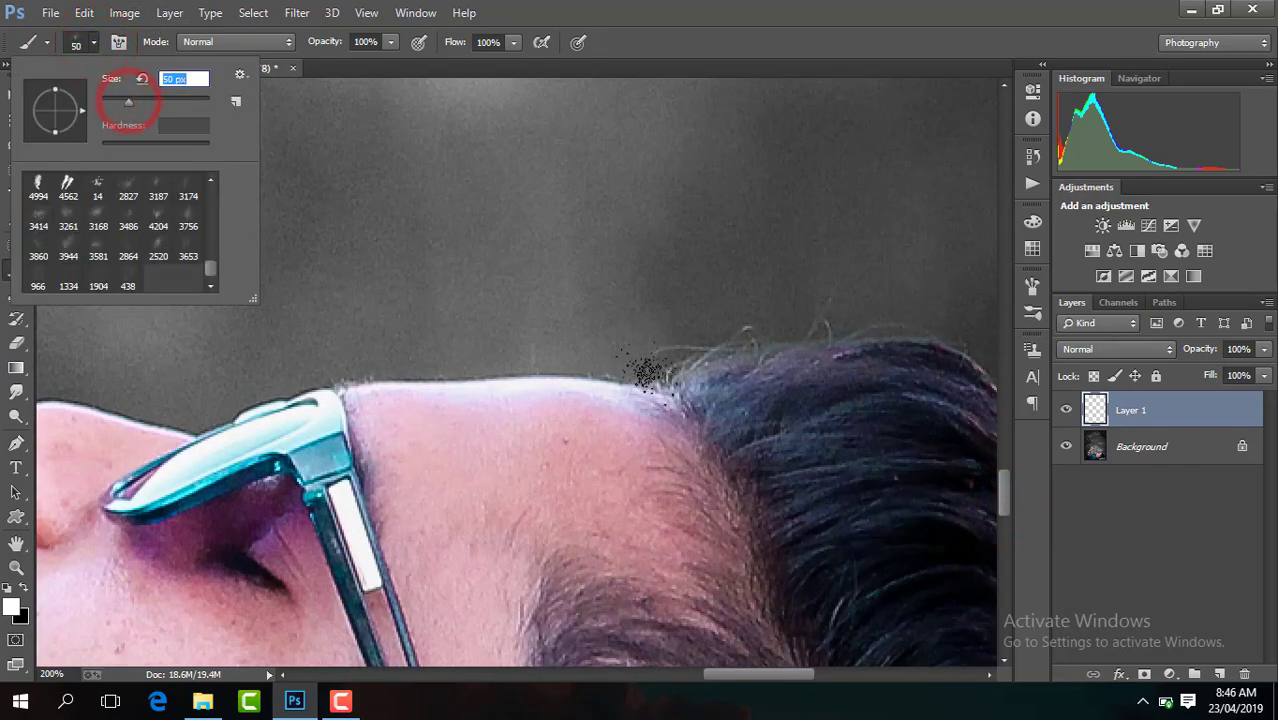
- With the brush at 50 px, dab particles along the forehead and hairline
mouse_move(638, 380)
left_mouse_down()
mouse_move(659, 368)
mouse_move(360, 364)
left_mouse_up()
left_click(414, 365)
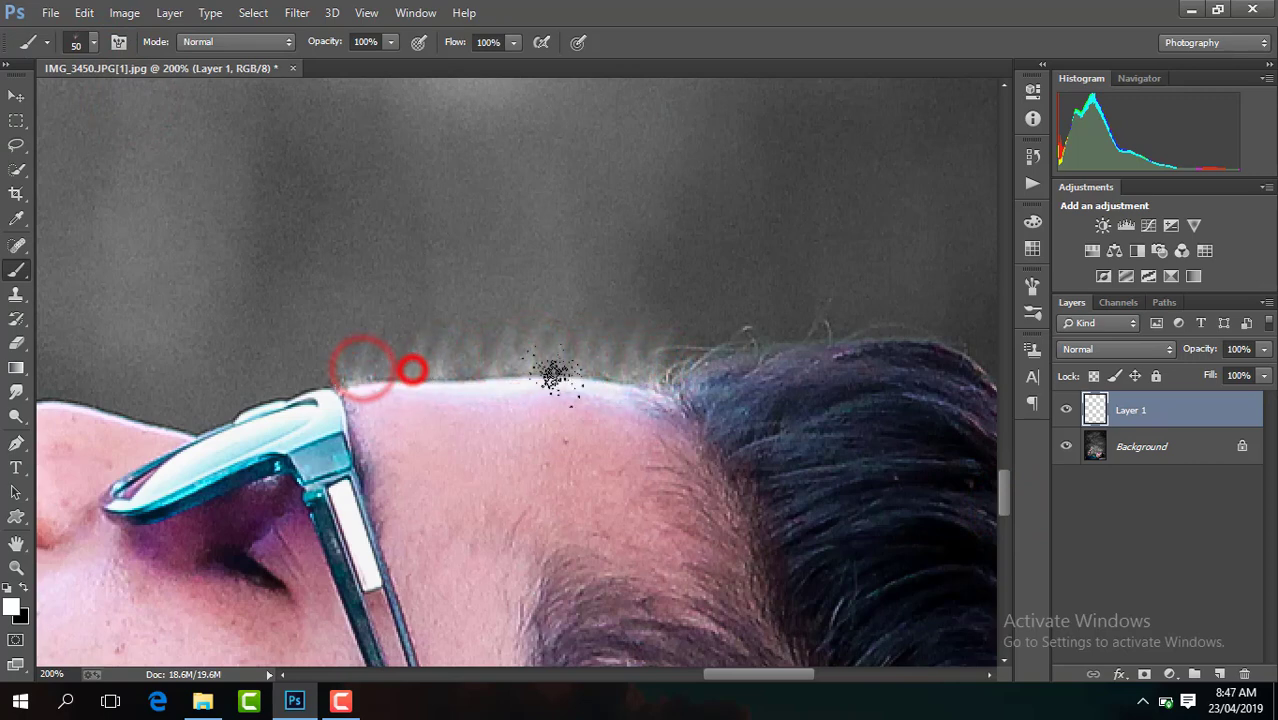
left_click(730, 340)
left_click(800, 318)
left_click(737, 340)
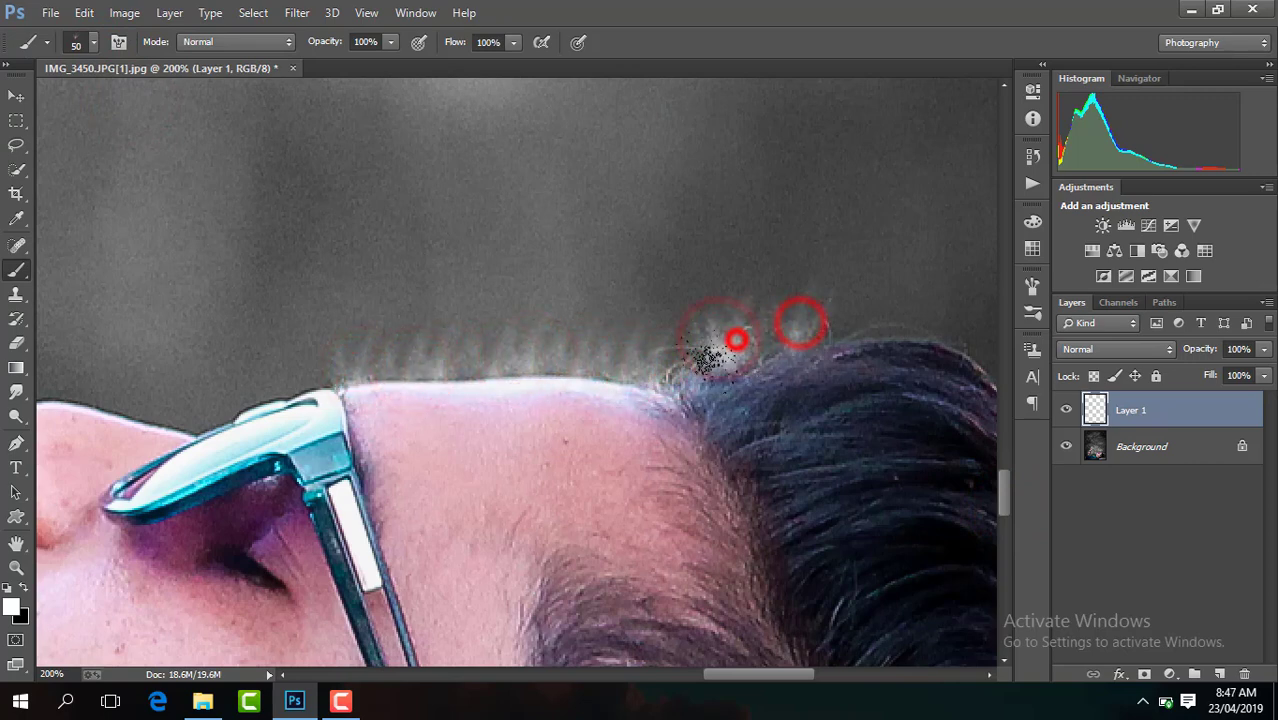
left_click(671, 357)
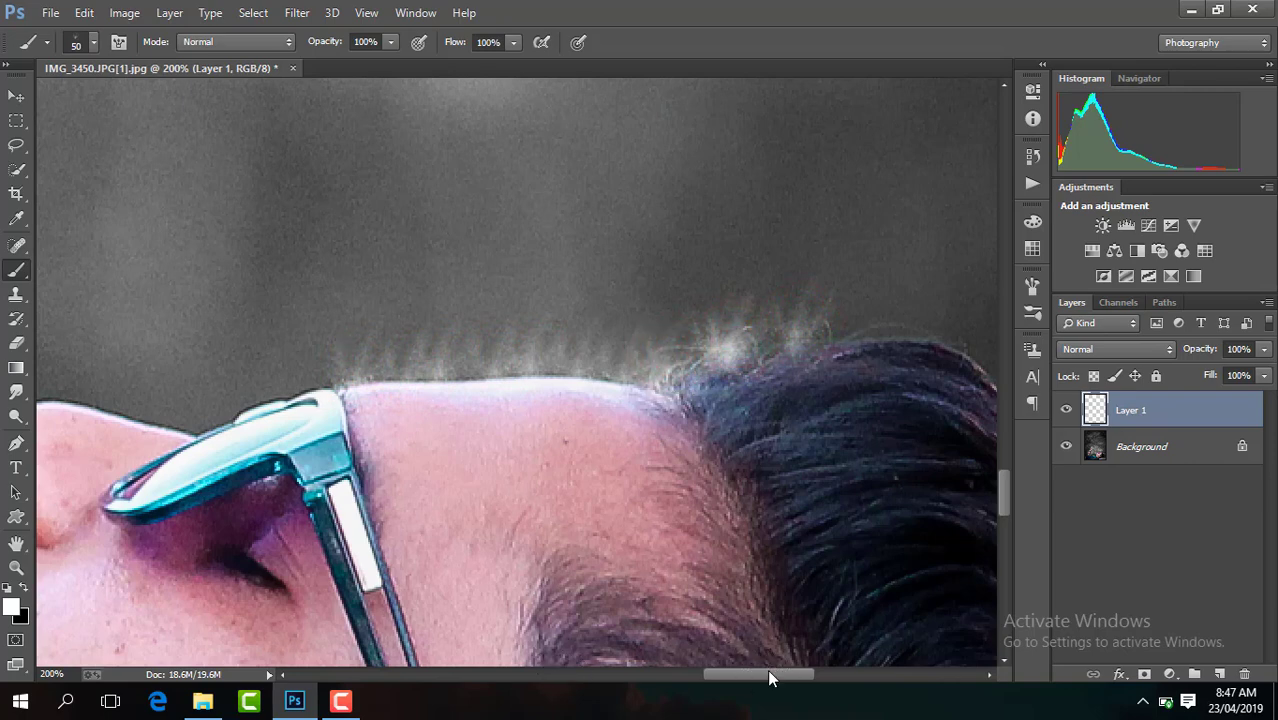
left_click_drag(770, 678, 732, 676)
- Dab particles above the glasses, along the top of the nose and around the nose tip
left_click(642, 362)
left_click(598, 385)
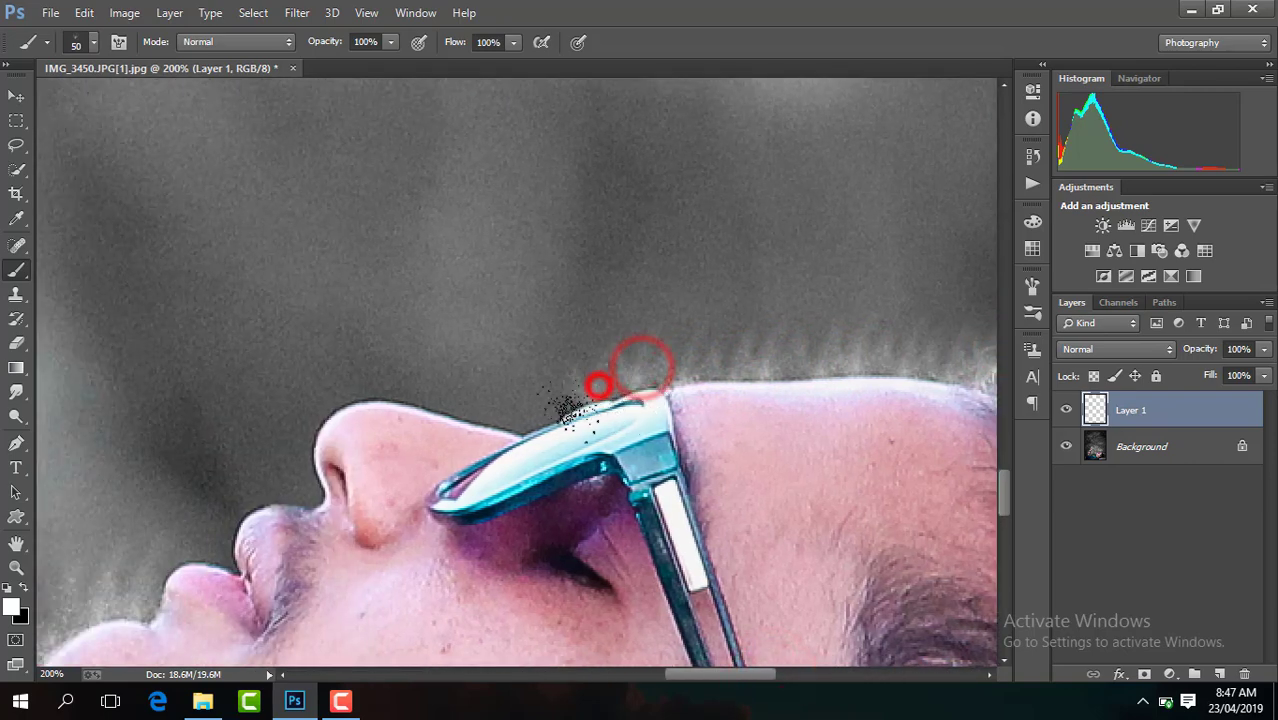
left_click(562, 405)
left_click(513, 421)
left_click(430, 390)
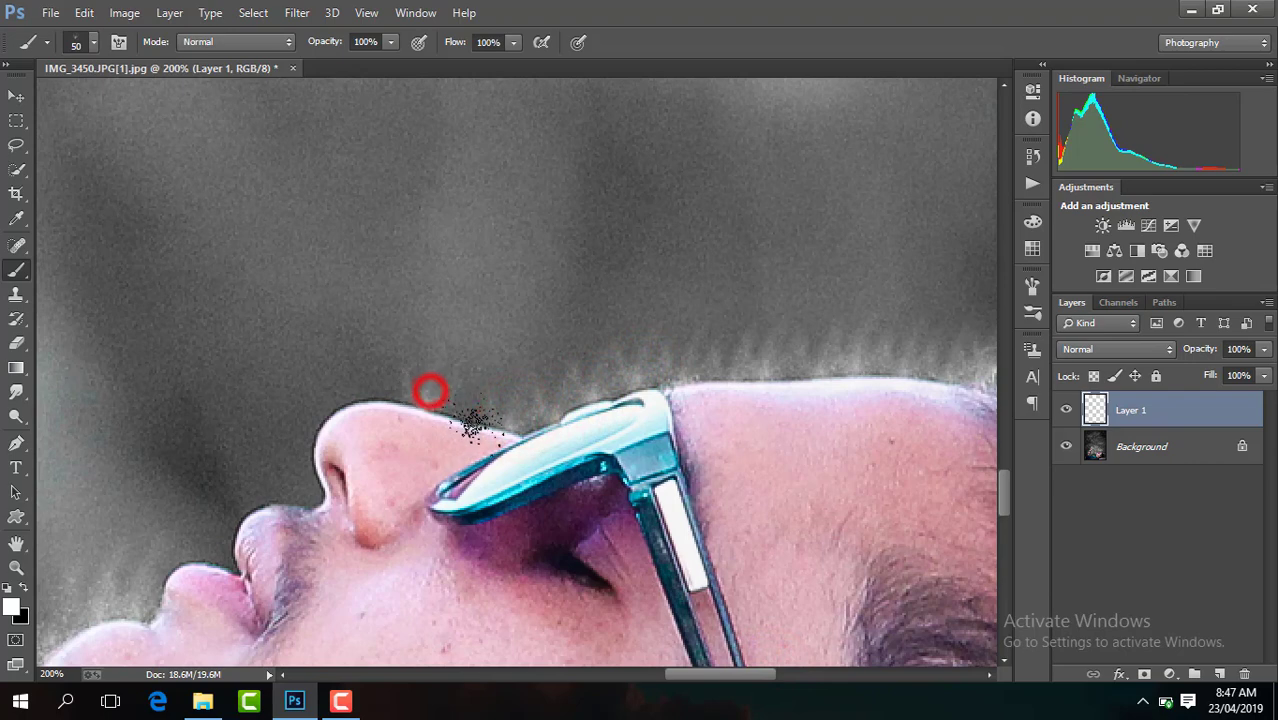
left_click(479, 408)
left_click(433, 393)
left_click(527, 420)
left_click(347, 390)
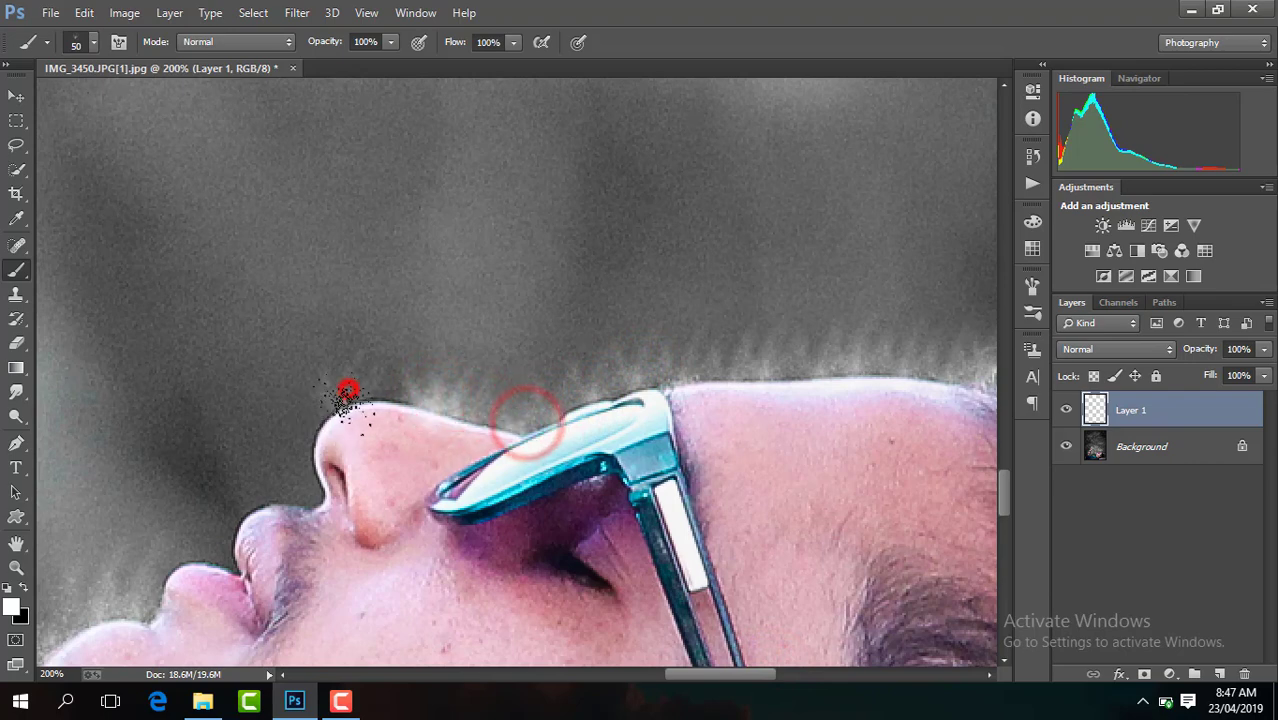
left_click(380, 382)
left_click(318, 428)
left_click(316, 462)
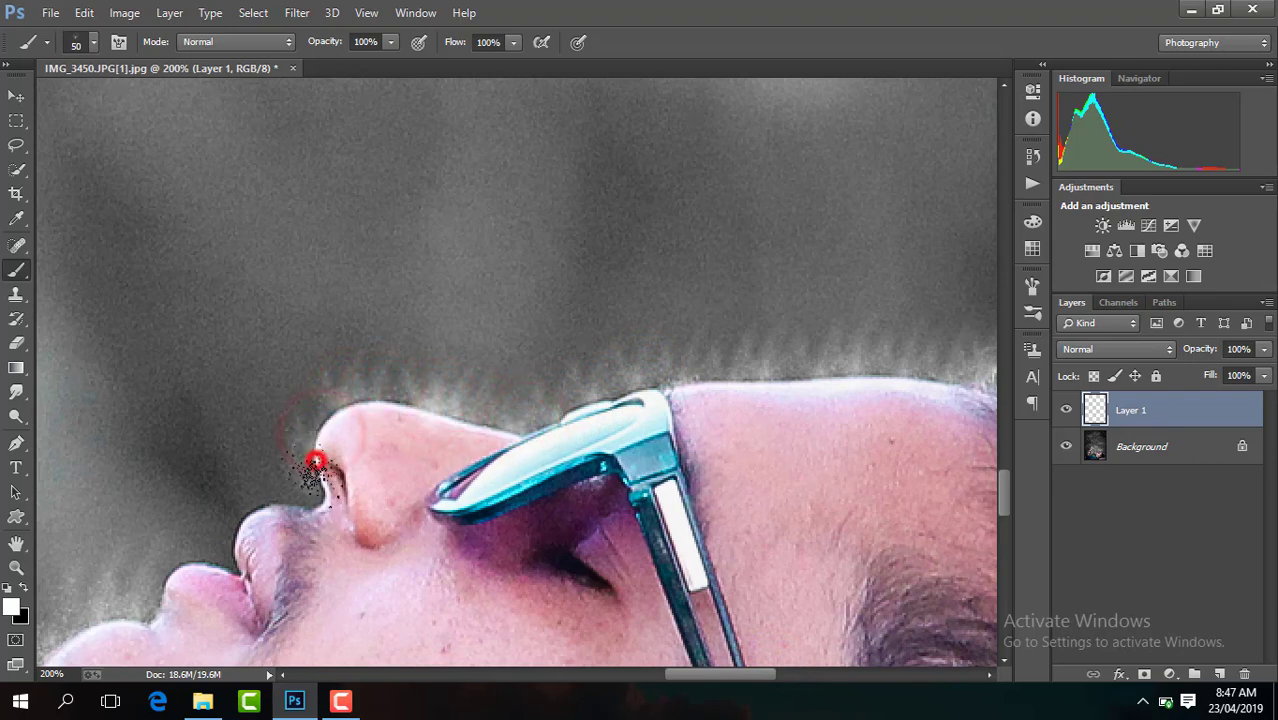
- Add particles along the upper lip and under the chin, then zoom out to the whole image
left_click(285, 491)
left_click(247, 493)
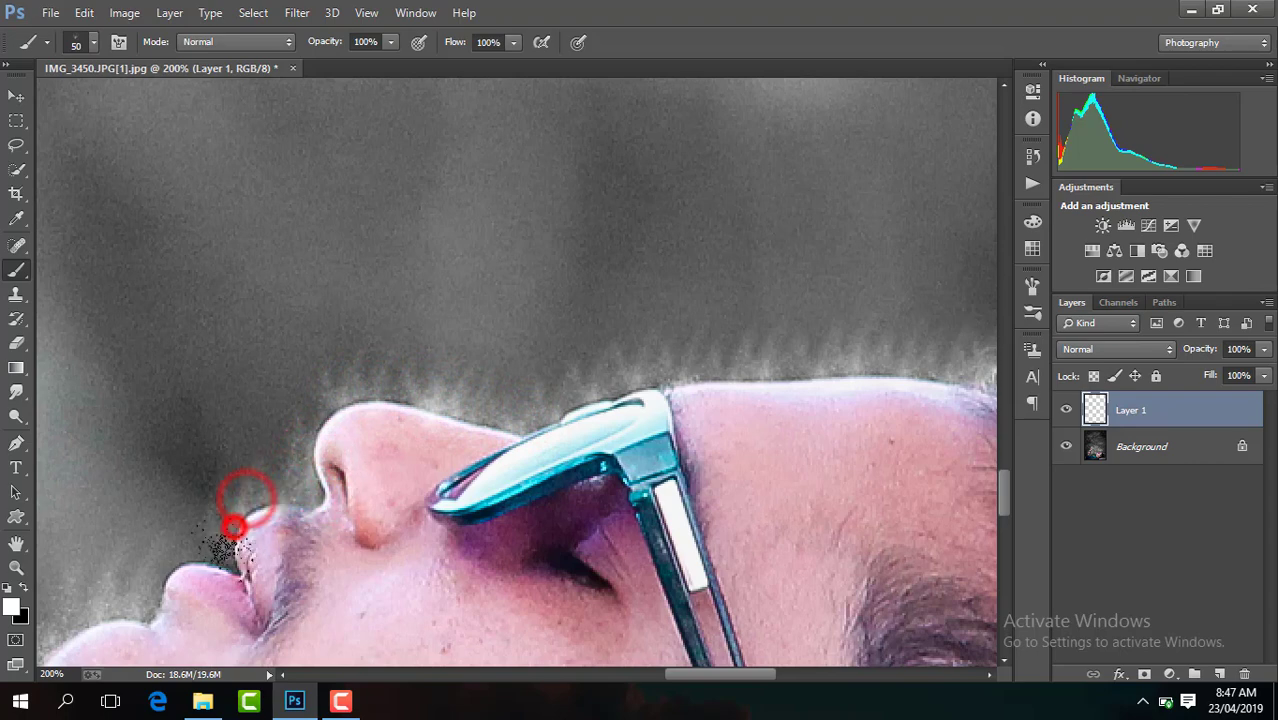
left_click(233, 527)
left_click(194, 548)
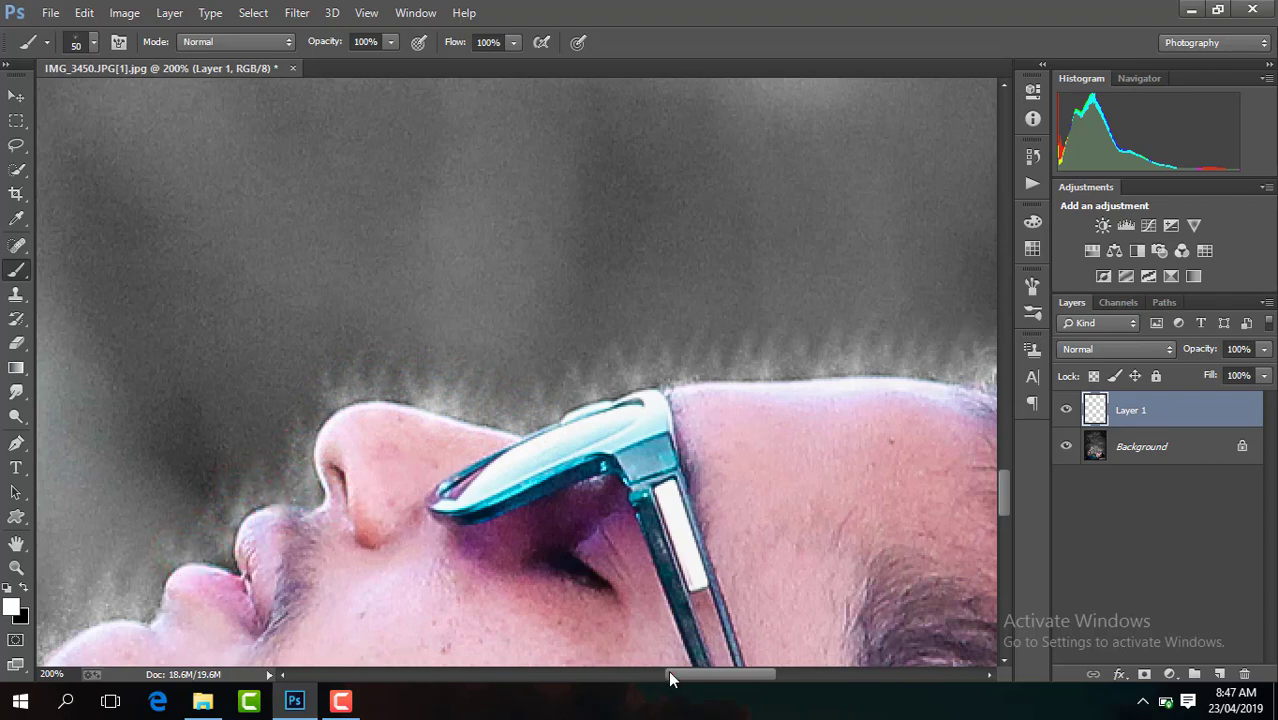
left_click_drag(670, 679, 665, 674)
left_click(334, 551)
key("ctrl+minus")
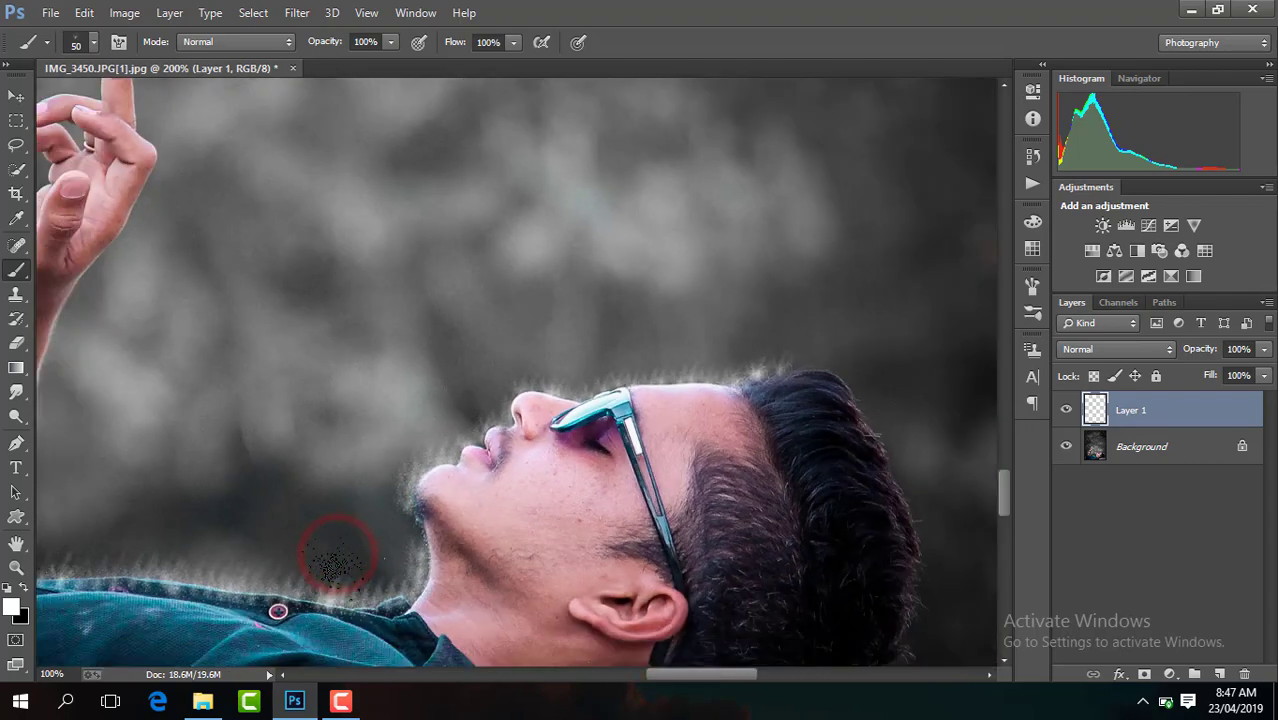
key("ctrl+minus")
key("ctrl+minus")
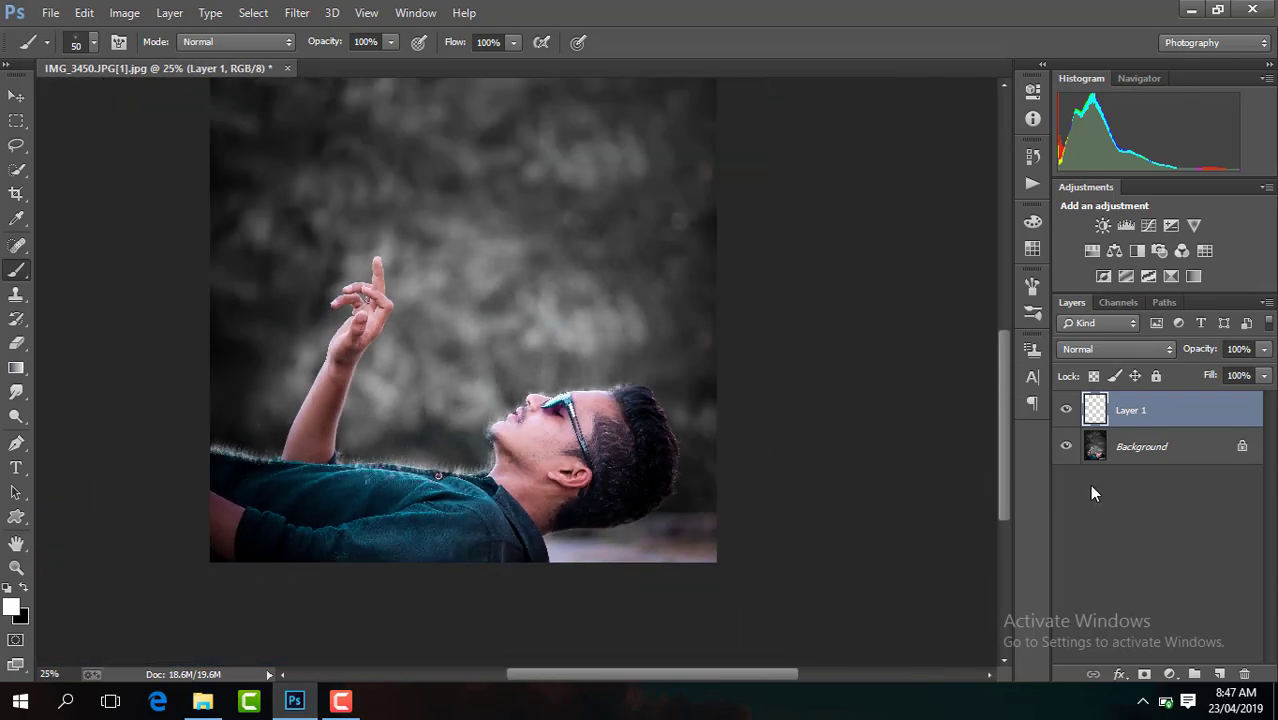
- Paint white glow particles around the raised fingertip, index finger and curled finger edges
left_click_drag(770, 678, 734, 676)
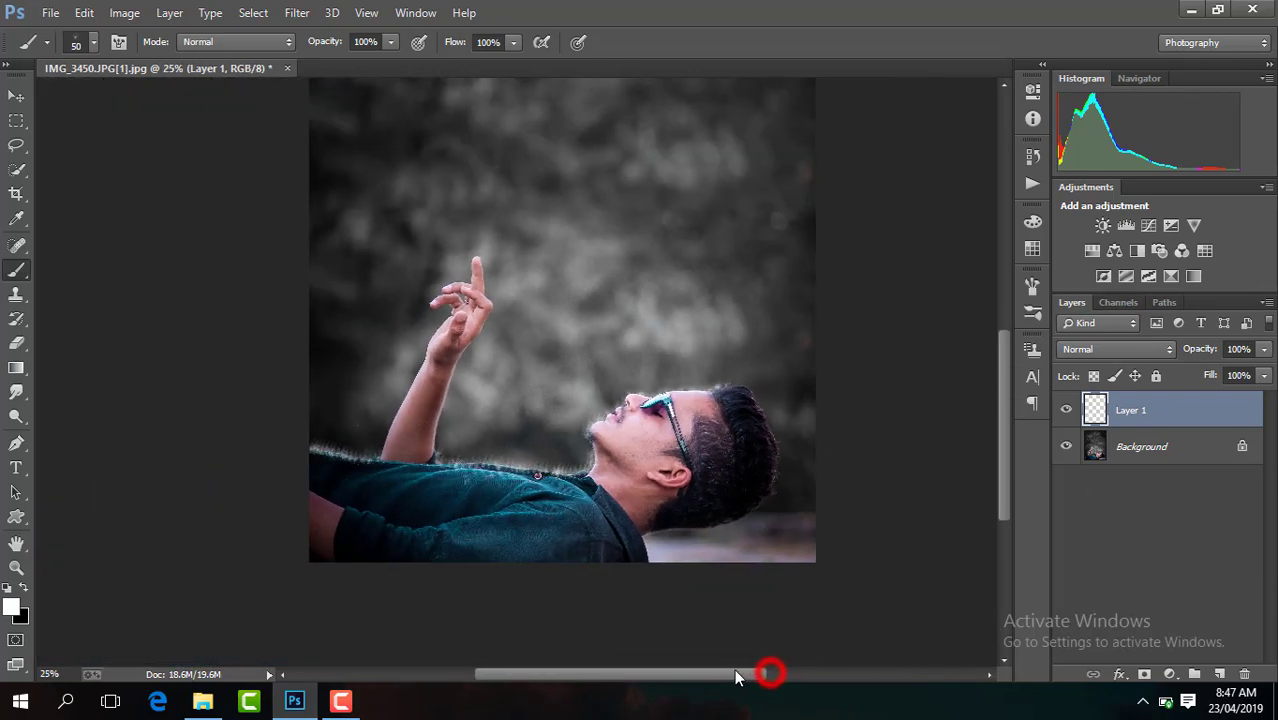
key("ctrl+1")
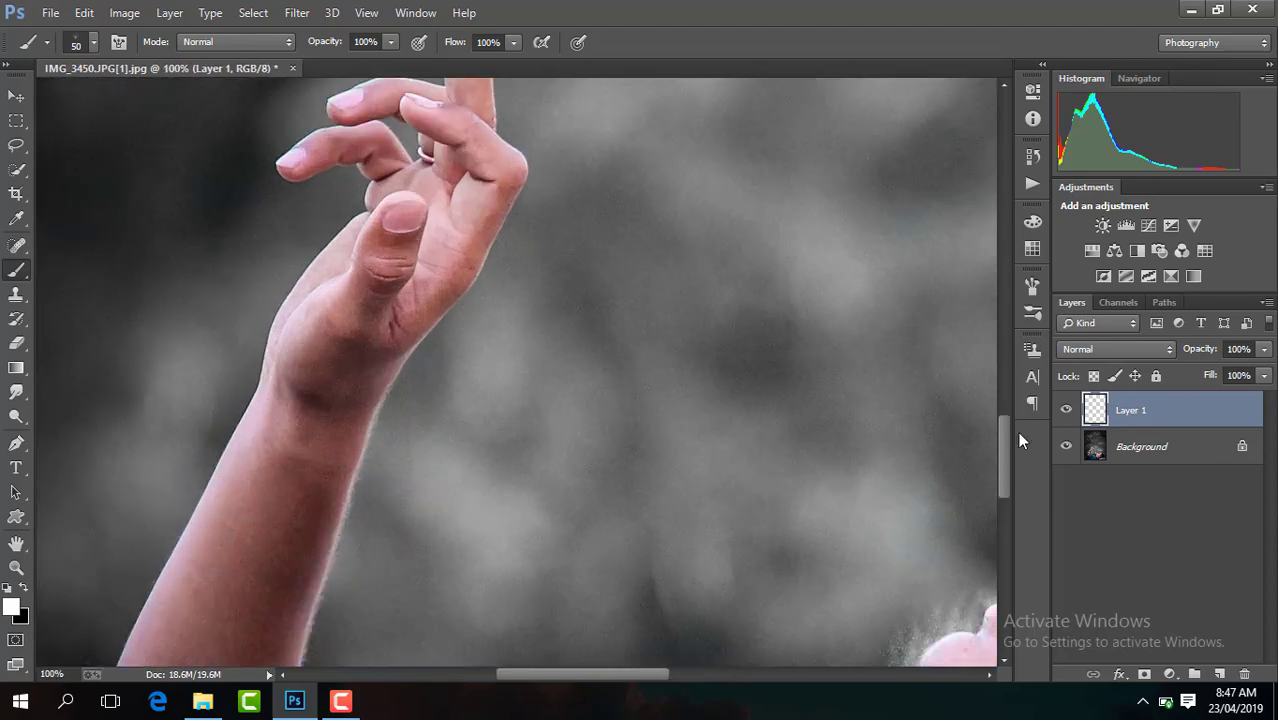
left_click_drag(1007, 457, 1004, 418)
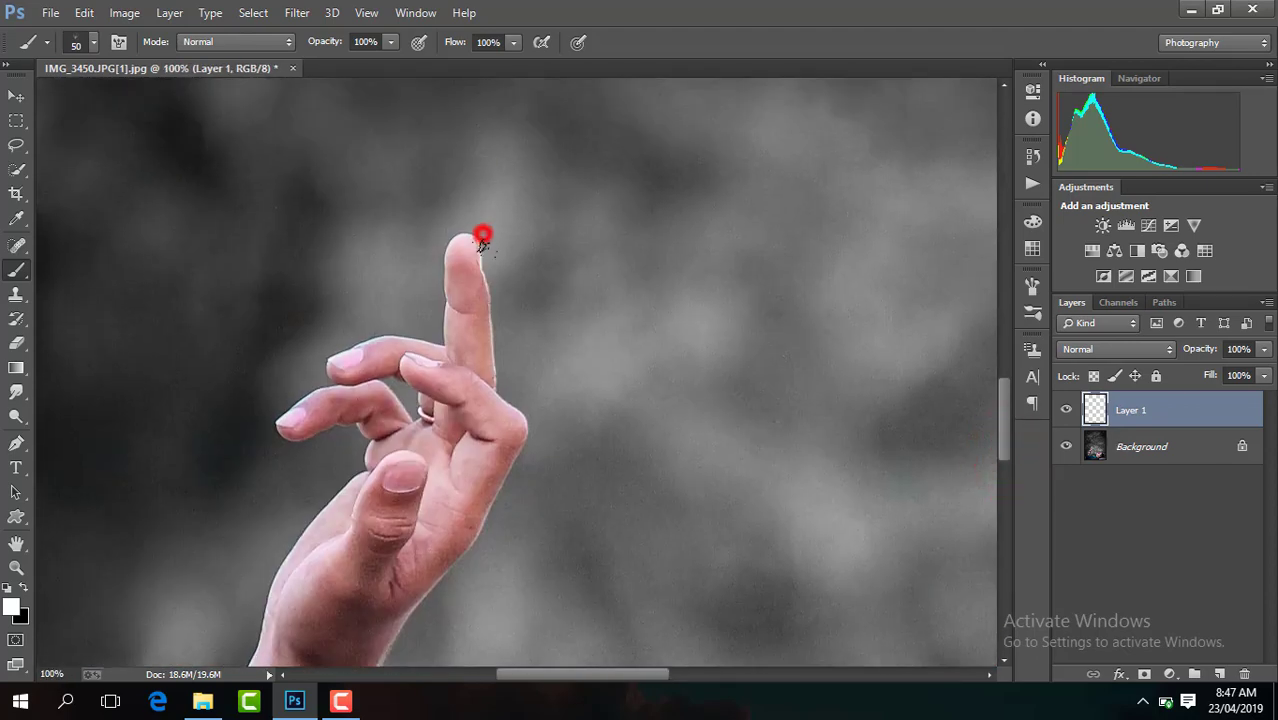
left_click_drag(481, 243, 492, 319)
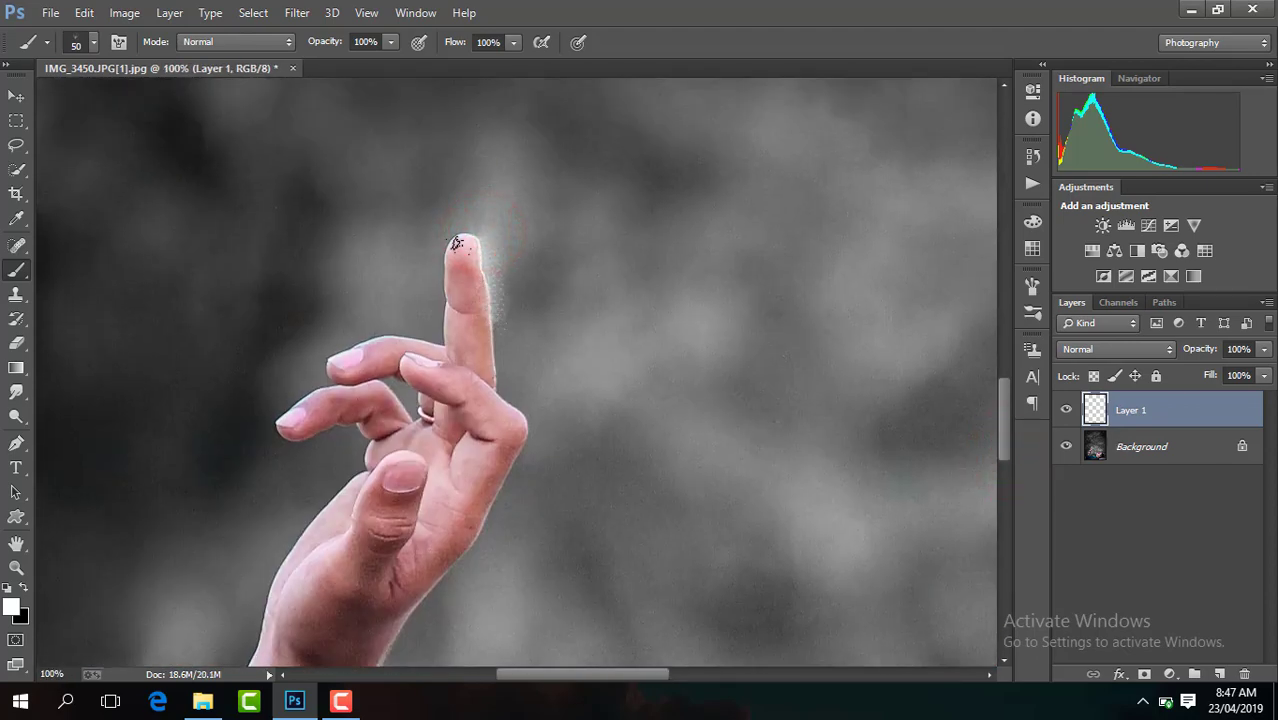
key("ctrl+z")
left_click(454, 231)
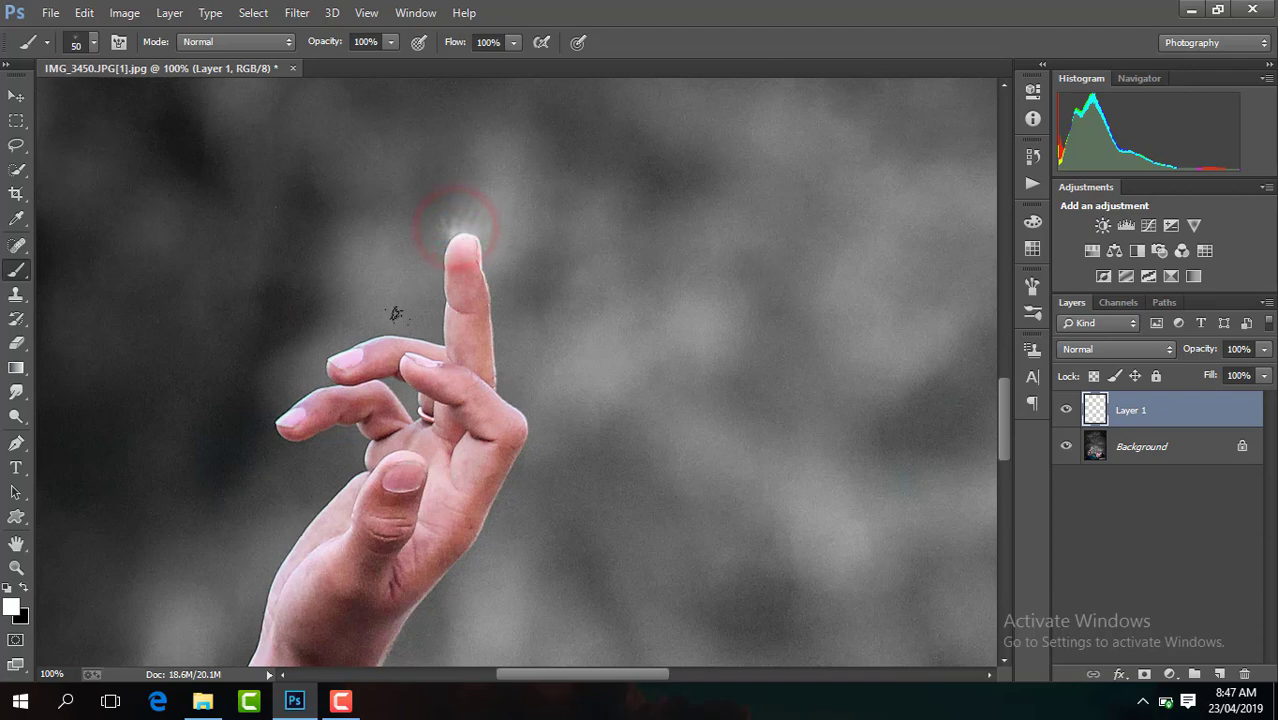
left_click_drag(428, 335, 330, 345)
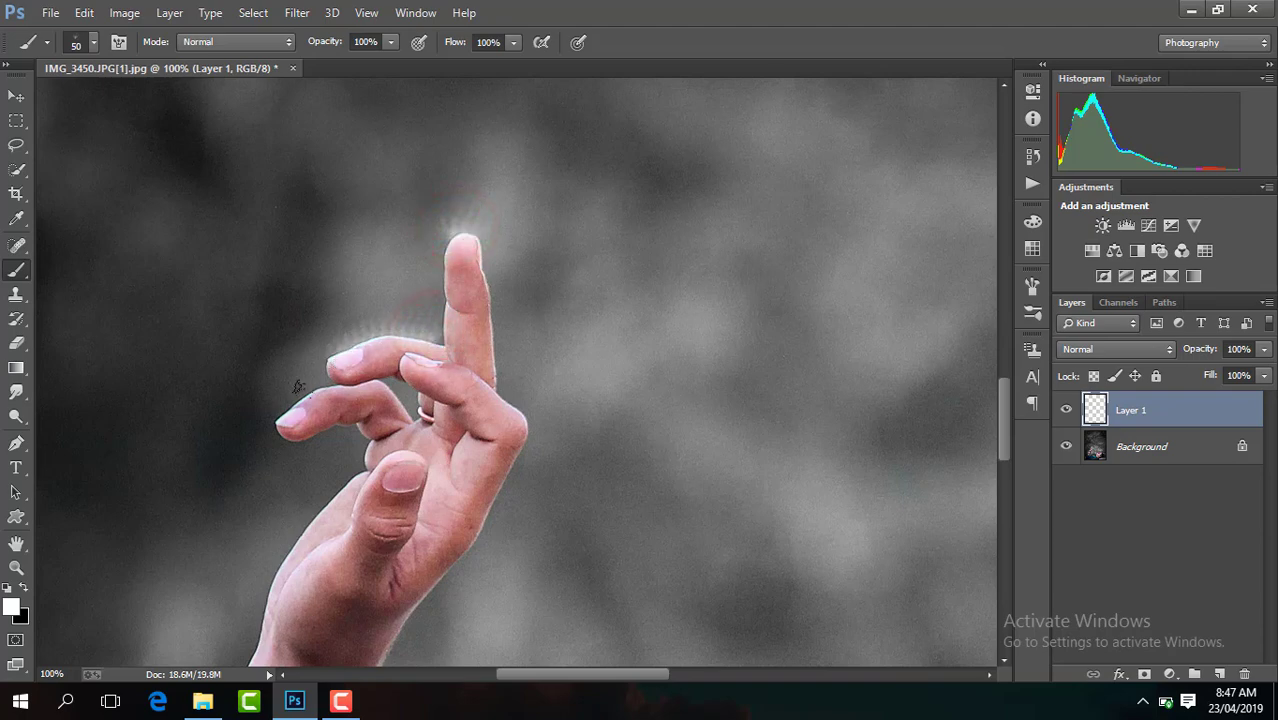
left_click(279, 419)
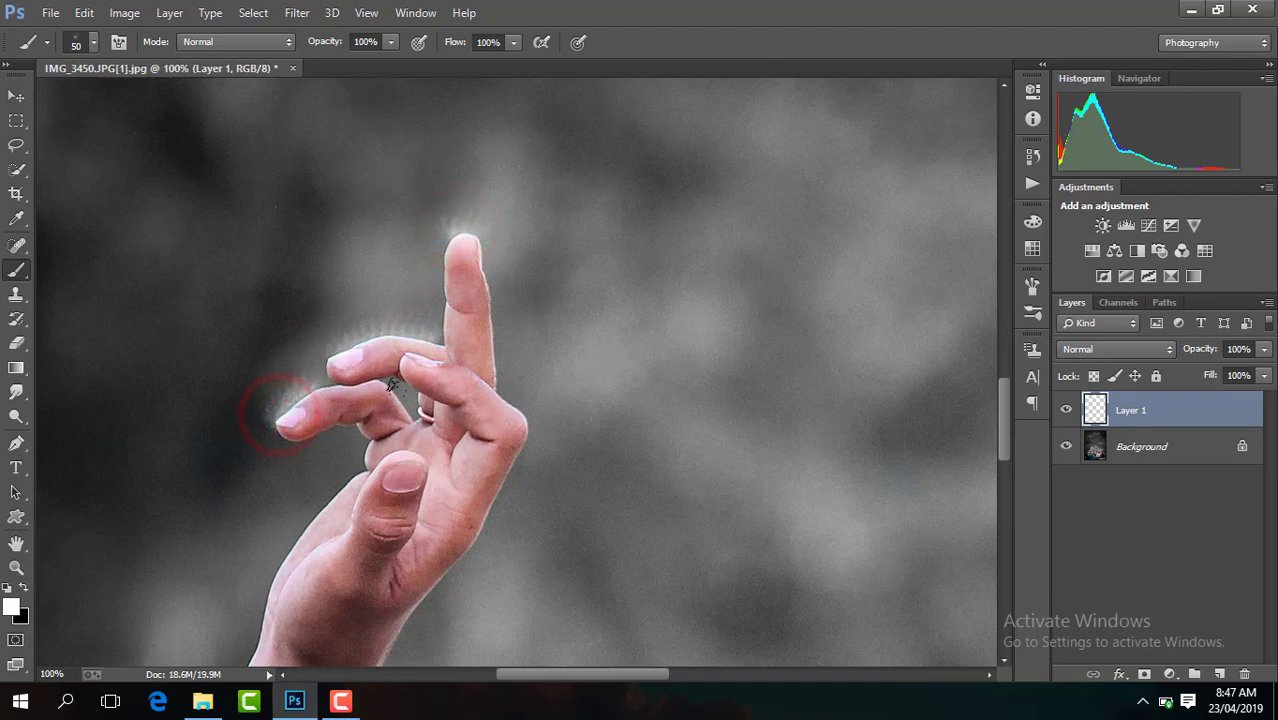
left_click(408, 407)
left_click(506, 387)
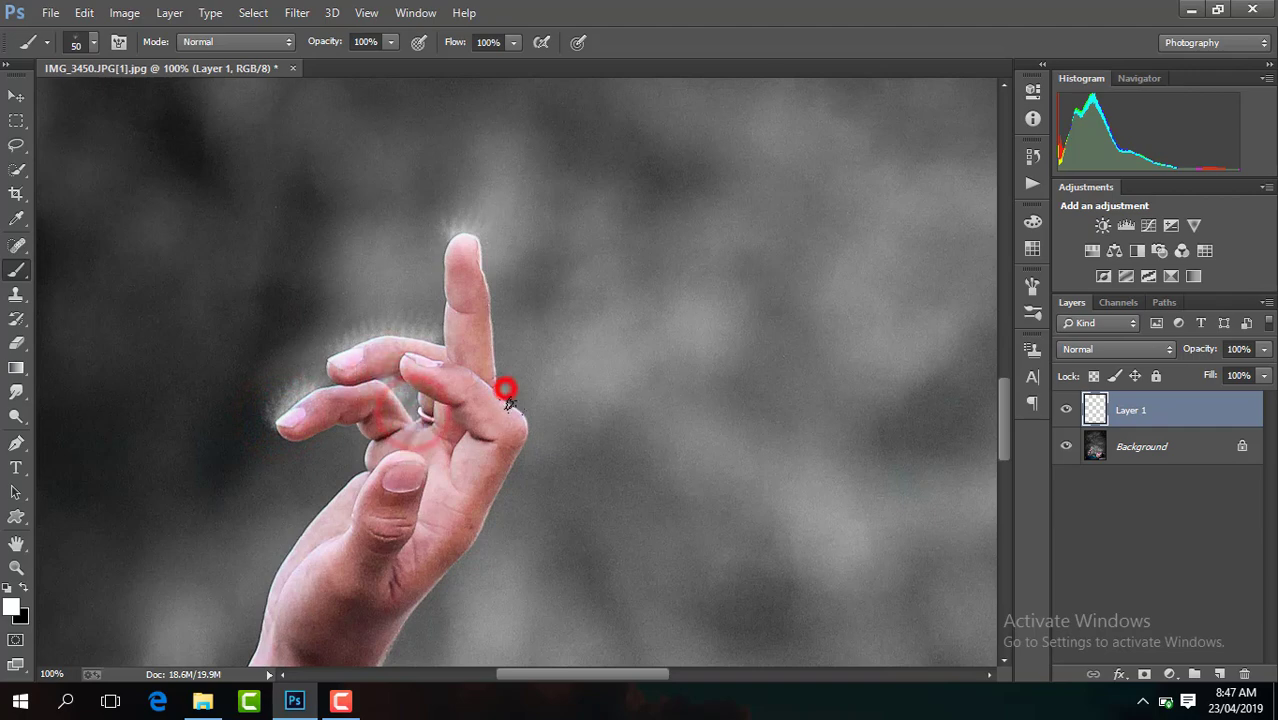
left_click(522, 422)
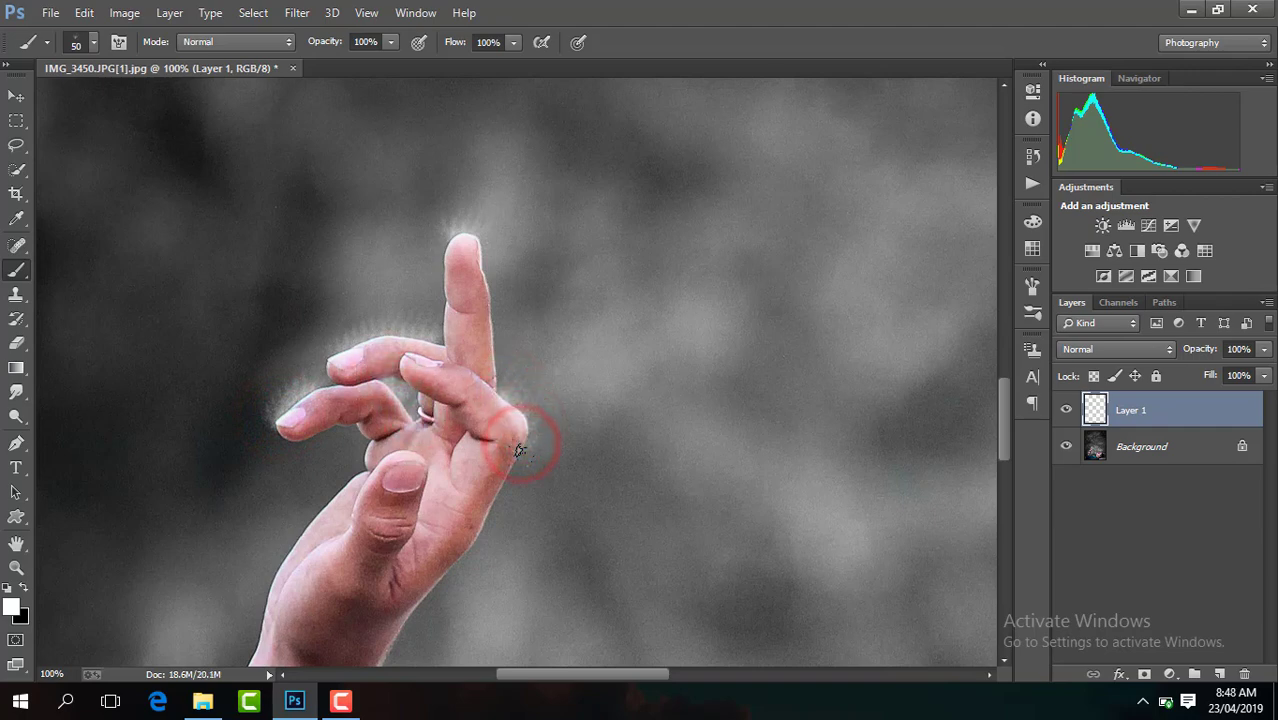
key("ctrl+minus")
key("ctrl+minus")
key("ctrl+minus")
key("ctrl+minus")
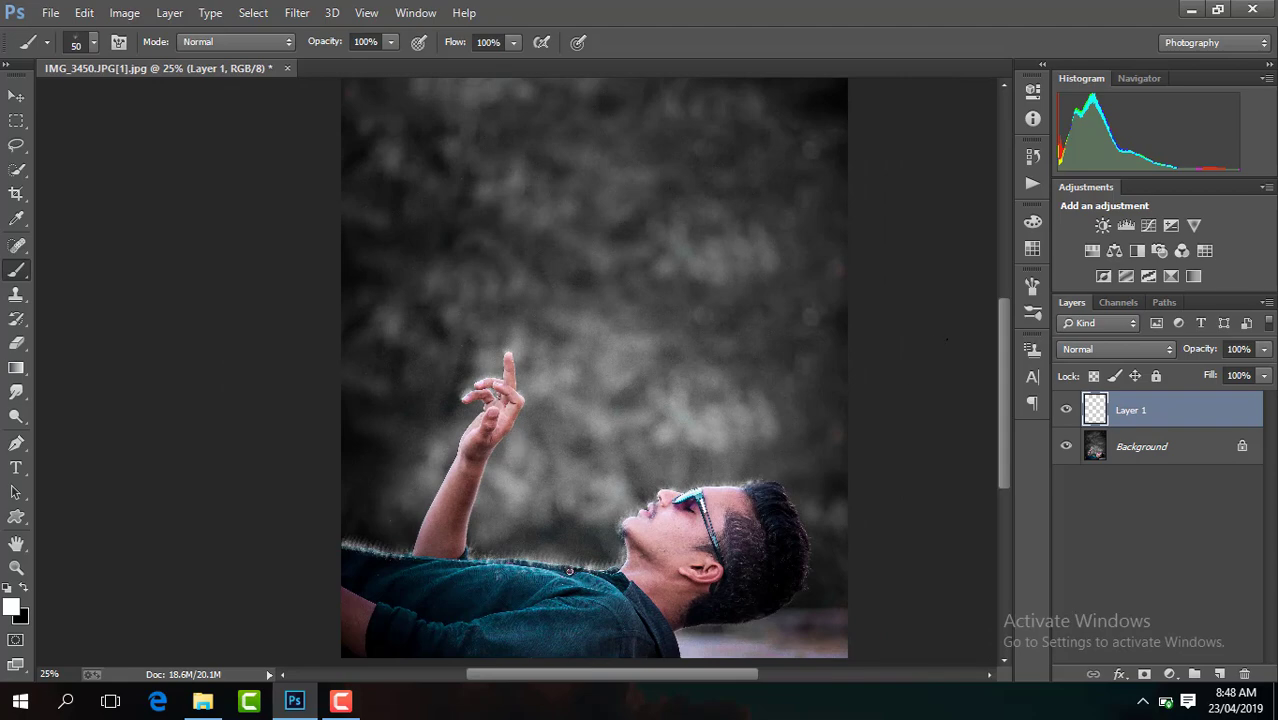
- Zoom in closely on the arm and shirt edge and switch to the Eraser tool
key("ctrl+plus")
key("ctrl+plus")
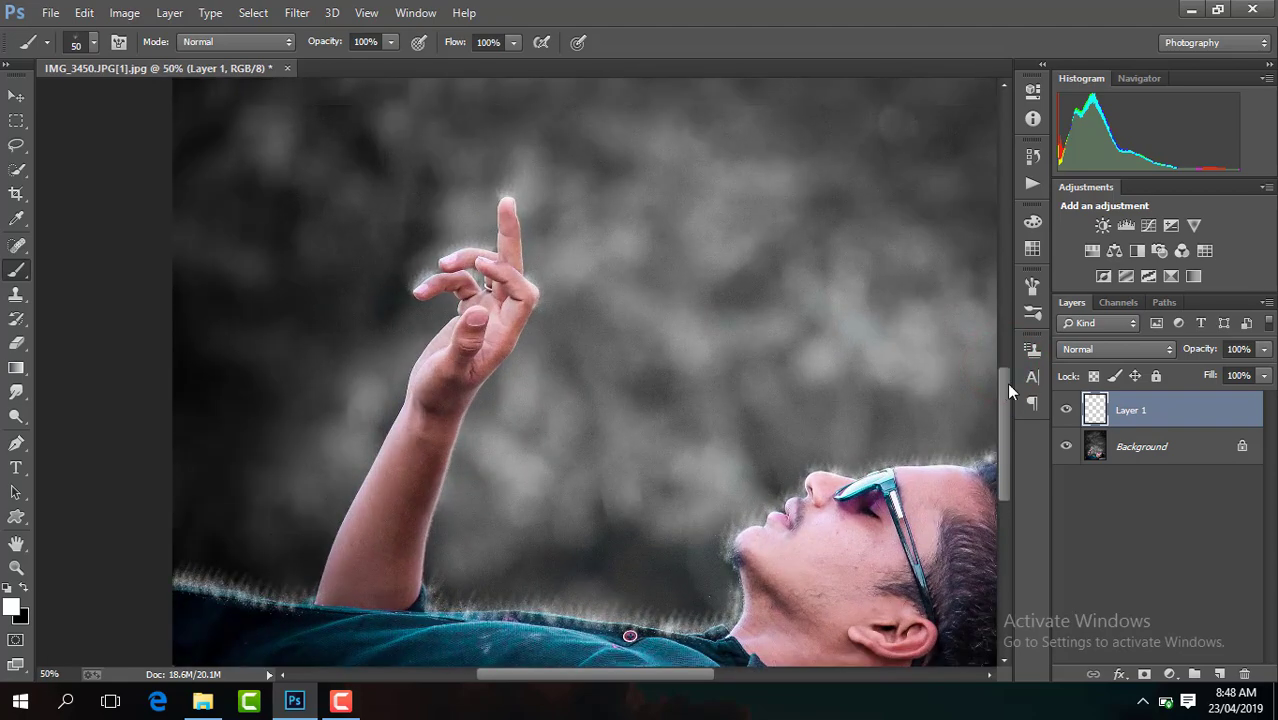
left_click_drag(1005, 387, 998, 415)
key("ctrl+plus")
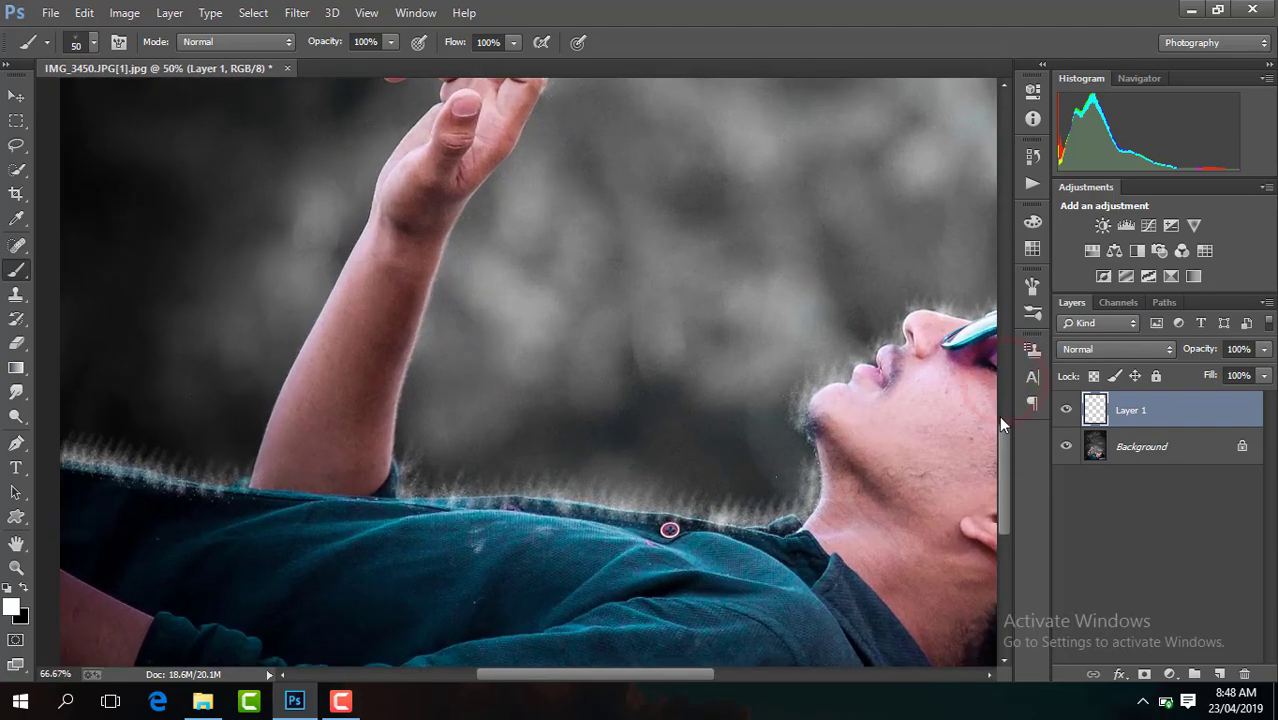
left_click_drag(664, 676, 620, 686)
key("ctrl+plus")
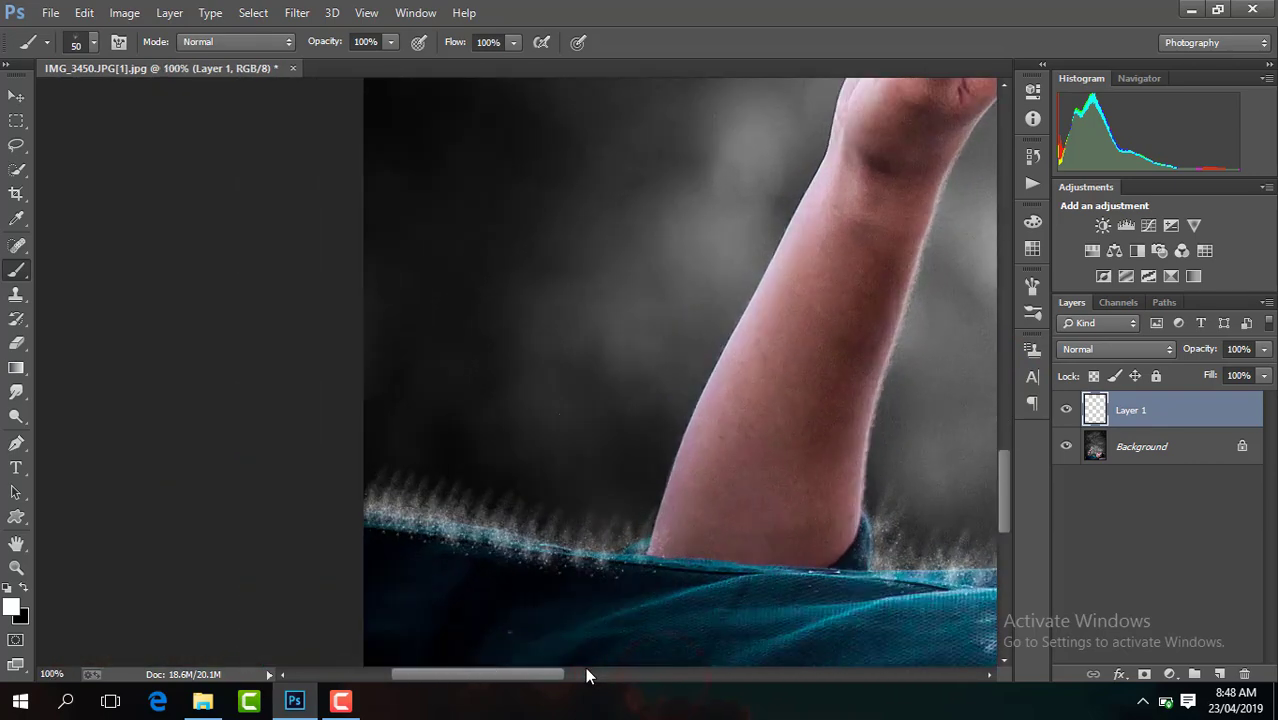
left_click(16, 343)
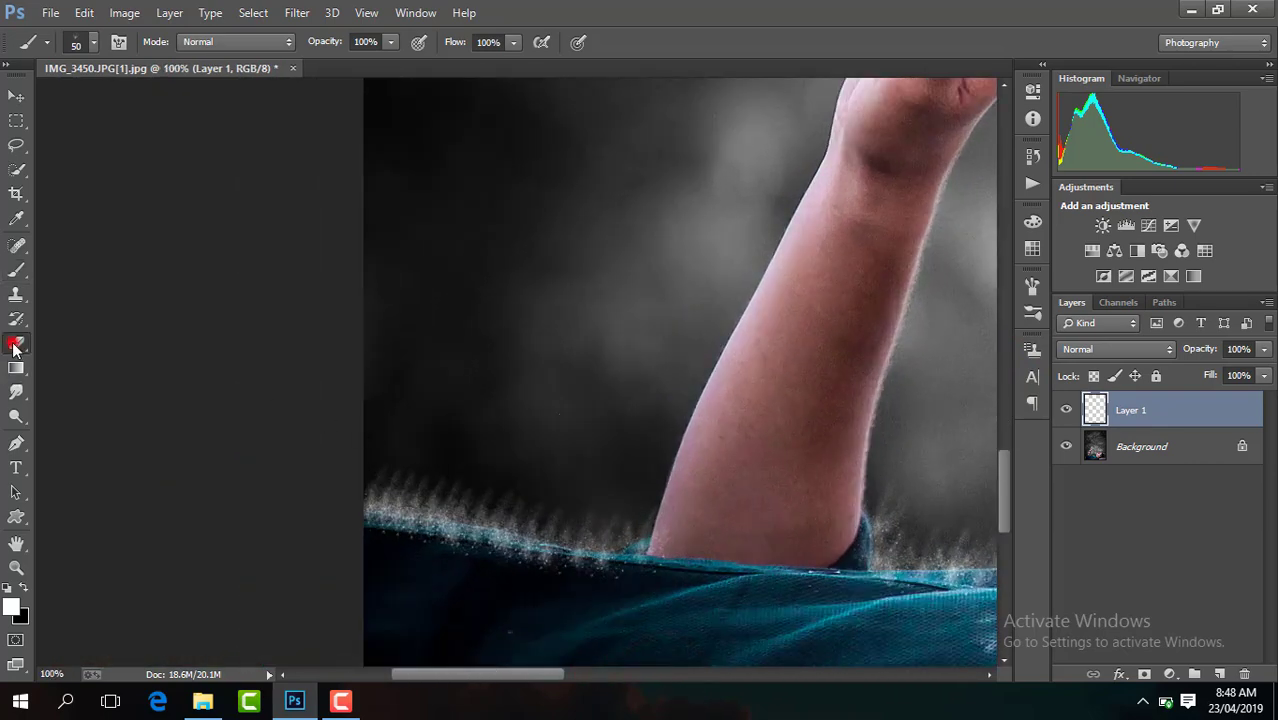
left_click(94, 45)
left_click_drag(124, 102, 122, 101)
- Erase excess glow above the shirt edge near the arm with a 40 px eraser
left_click(209, 198)
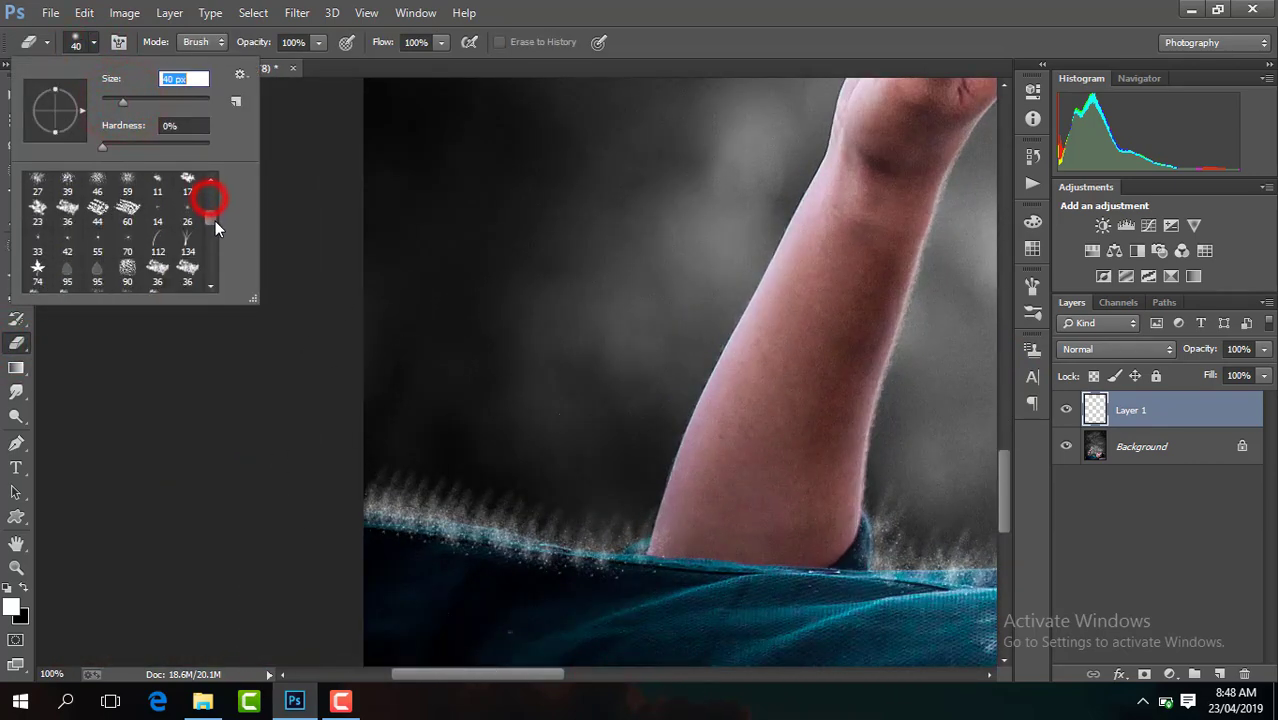
left_click_drag(215, 221, 217, 244)
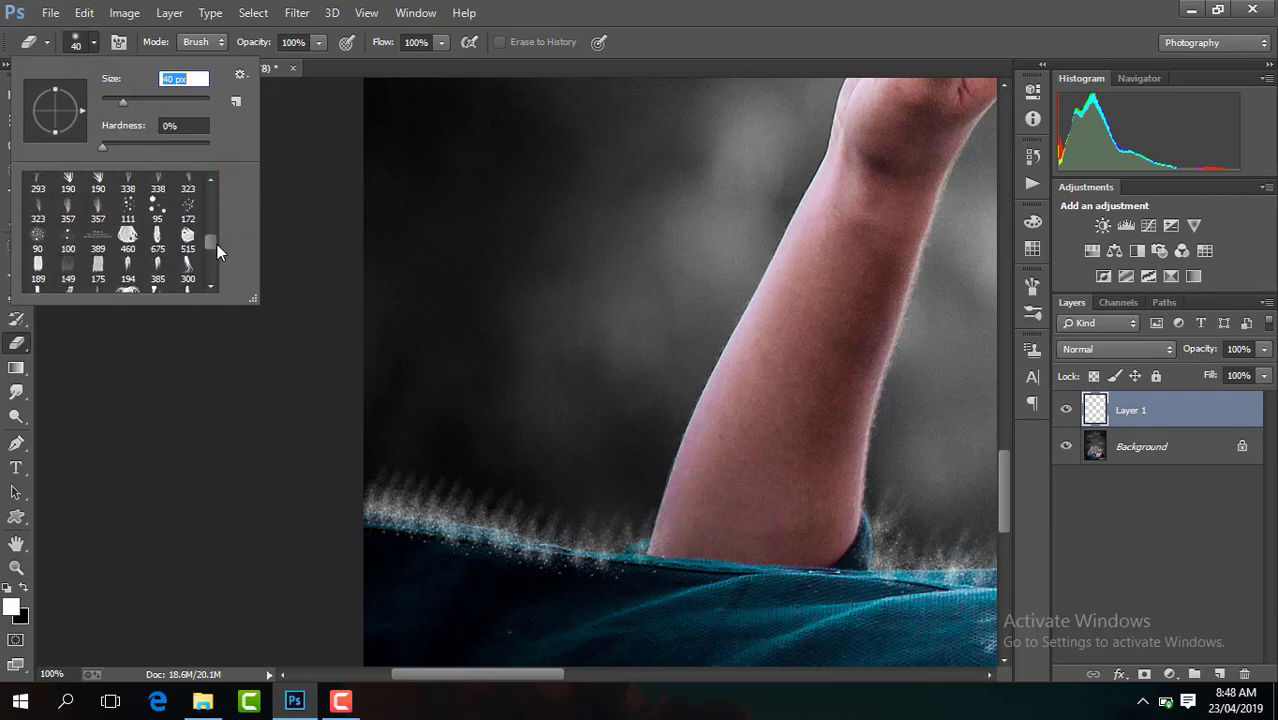
left_click(401, 460)
left_click(590, 508)
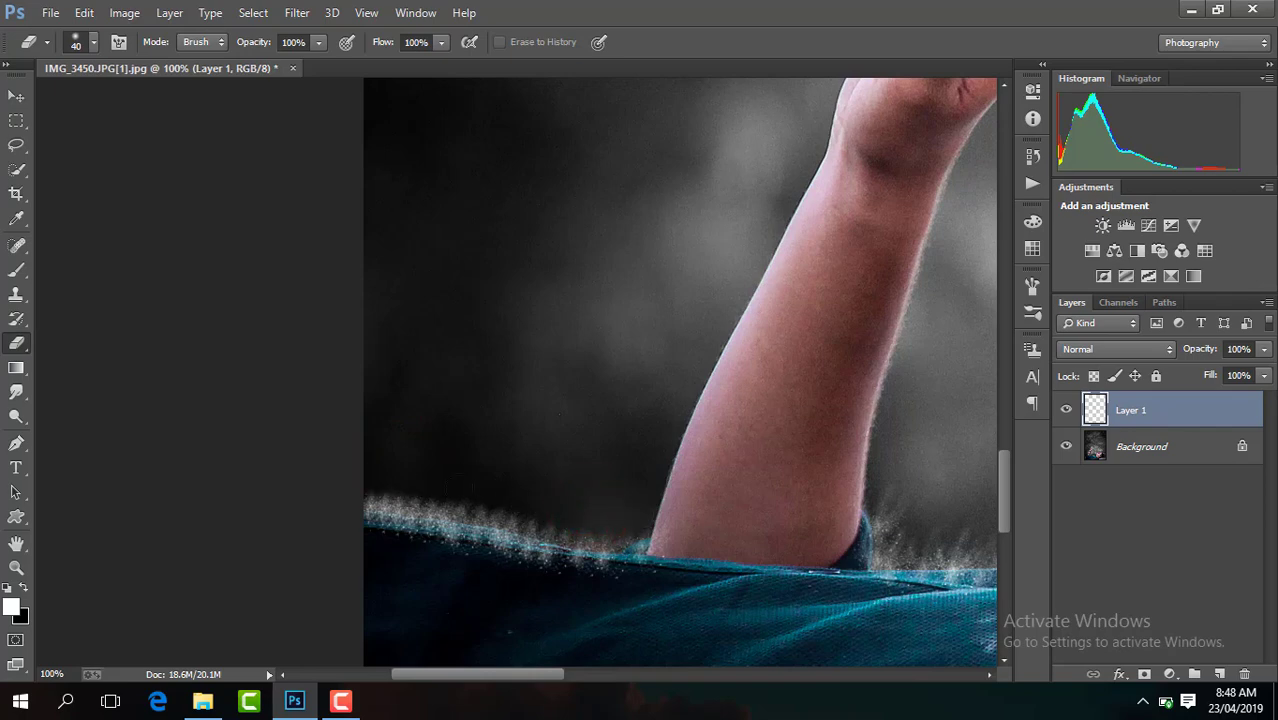
key("ctrl+minus")
key("ctrl+minus")
- Lower Layer 1 opacity to 95% and choose the 966 px rain brush preset
key("ctrl+minus")
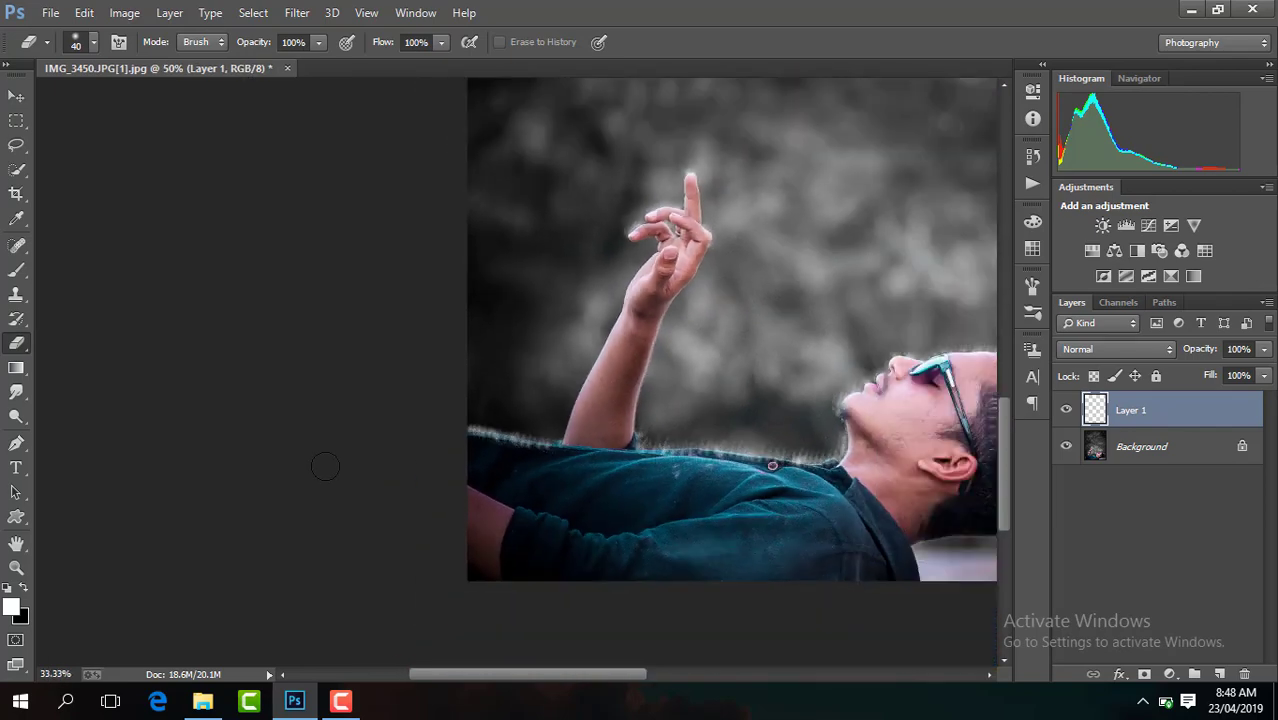
key("ctrl+minus")
key("ctrl+minus")
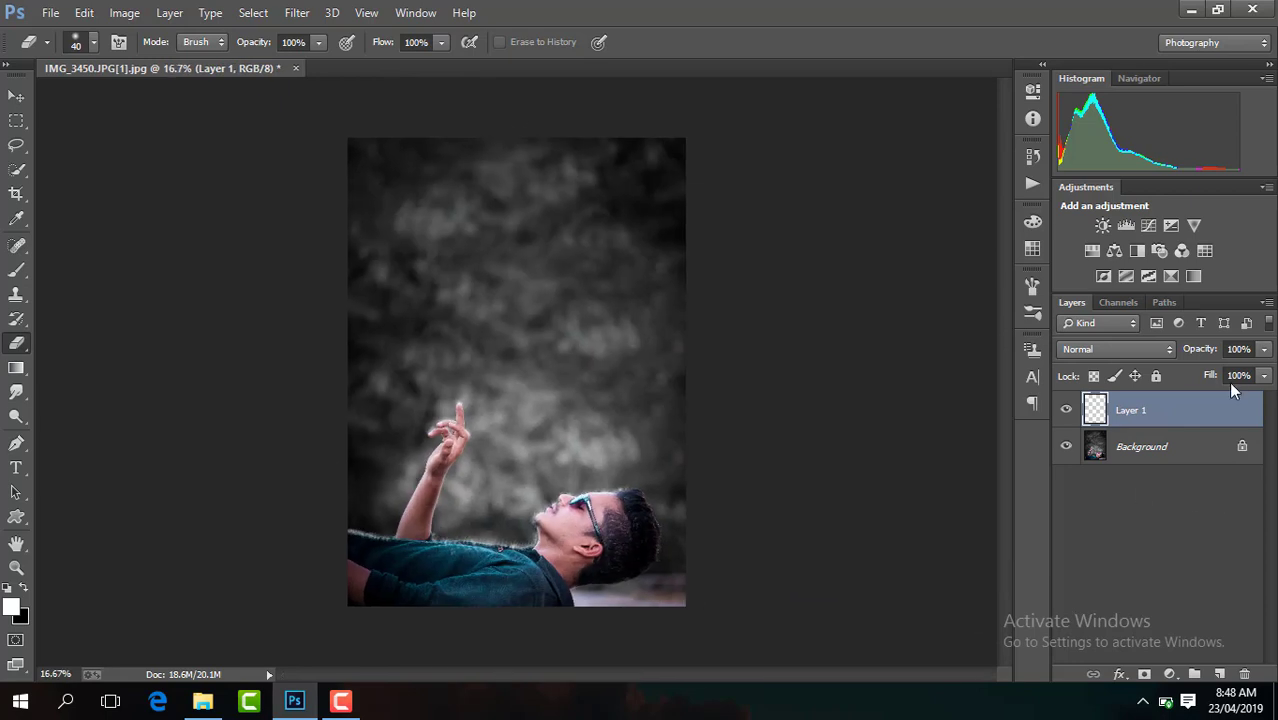
left_click(1265, 350)
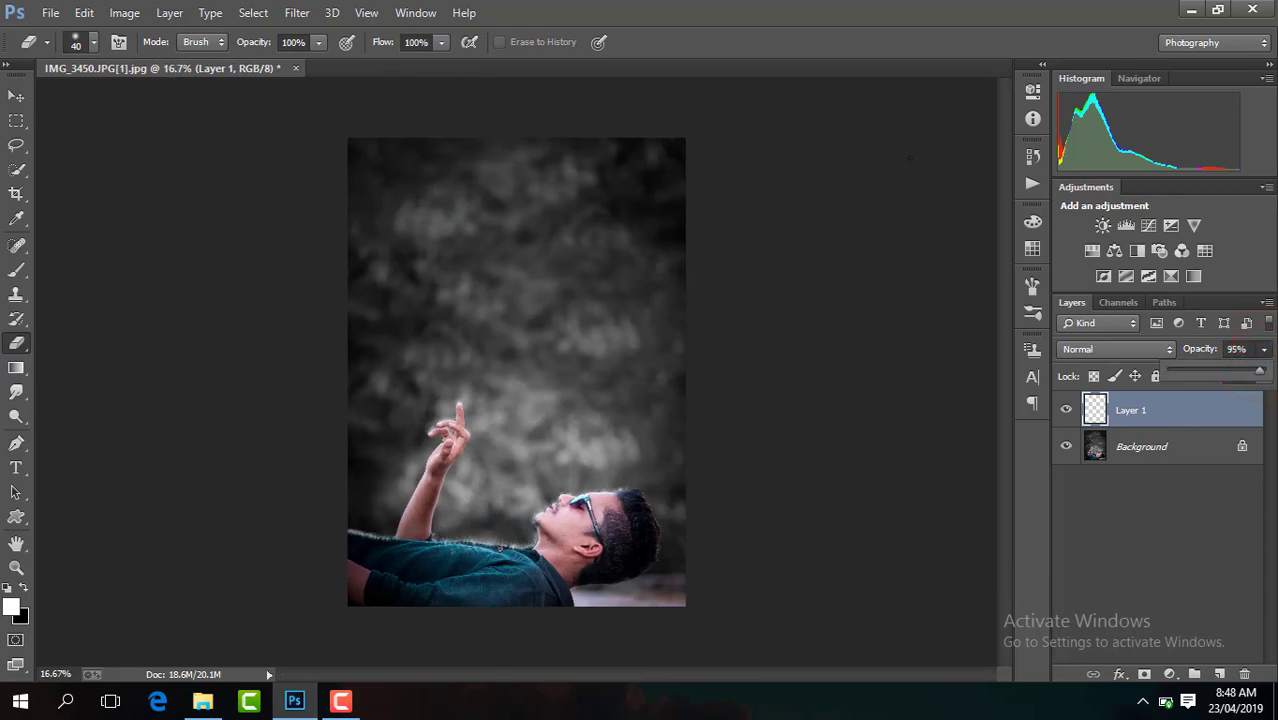
left_click(93, 42)
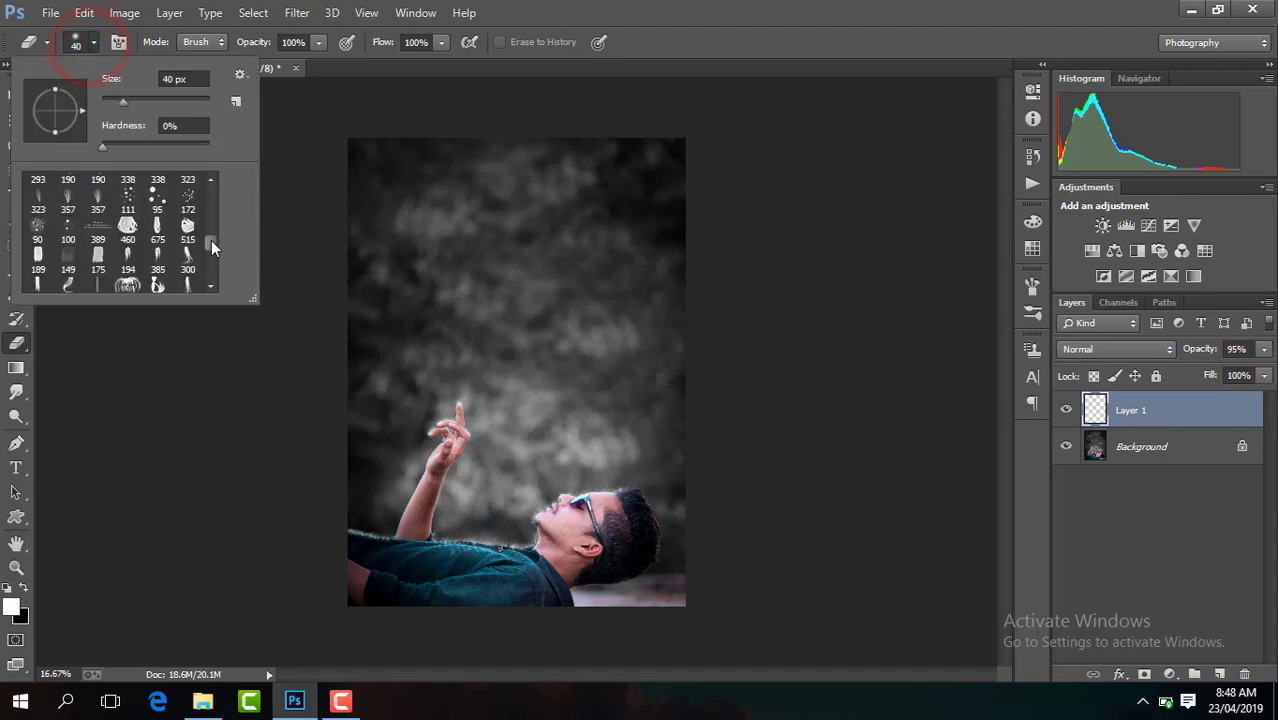
left_click_drag(211, 240, 206, 296)
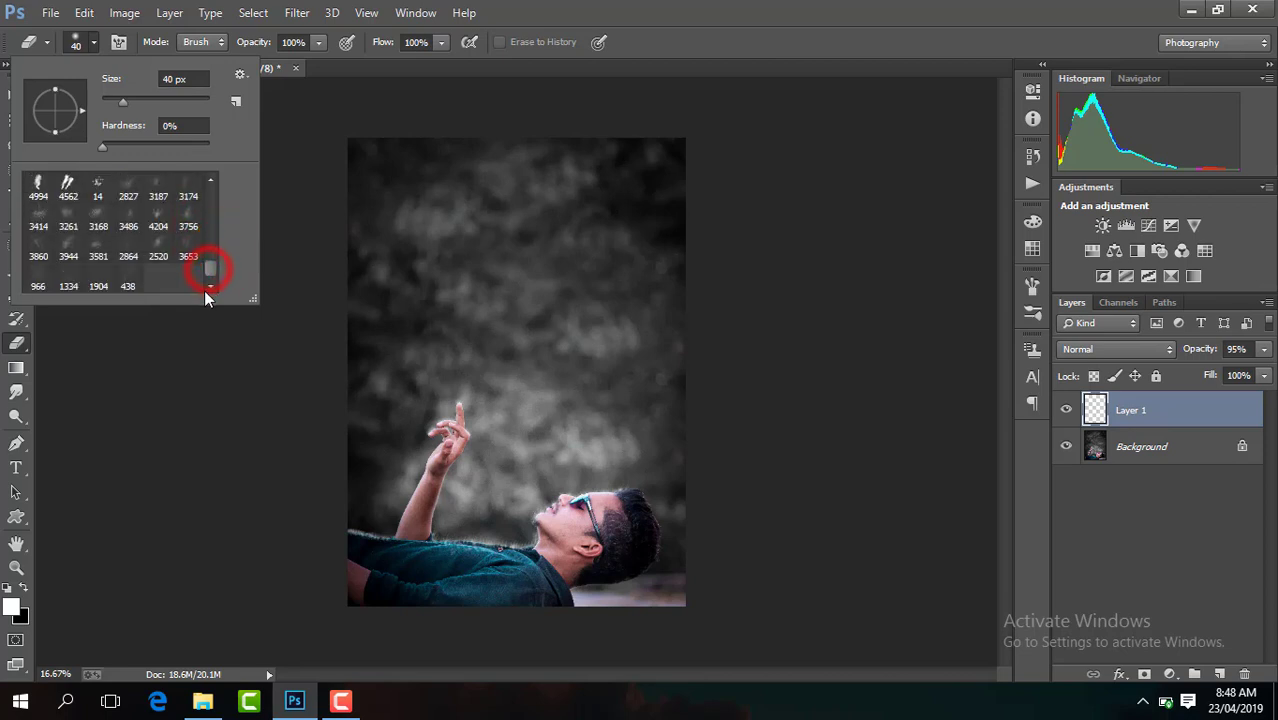
left_click(35, 285)
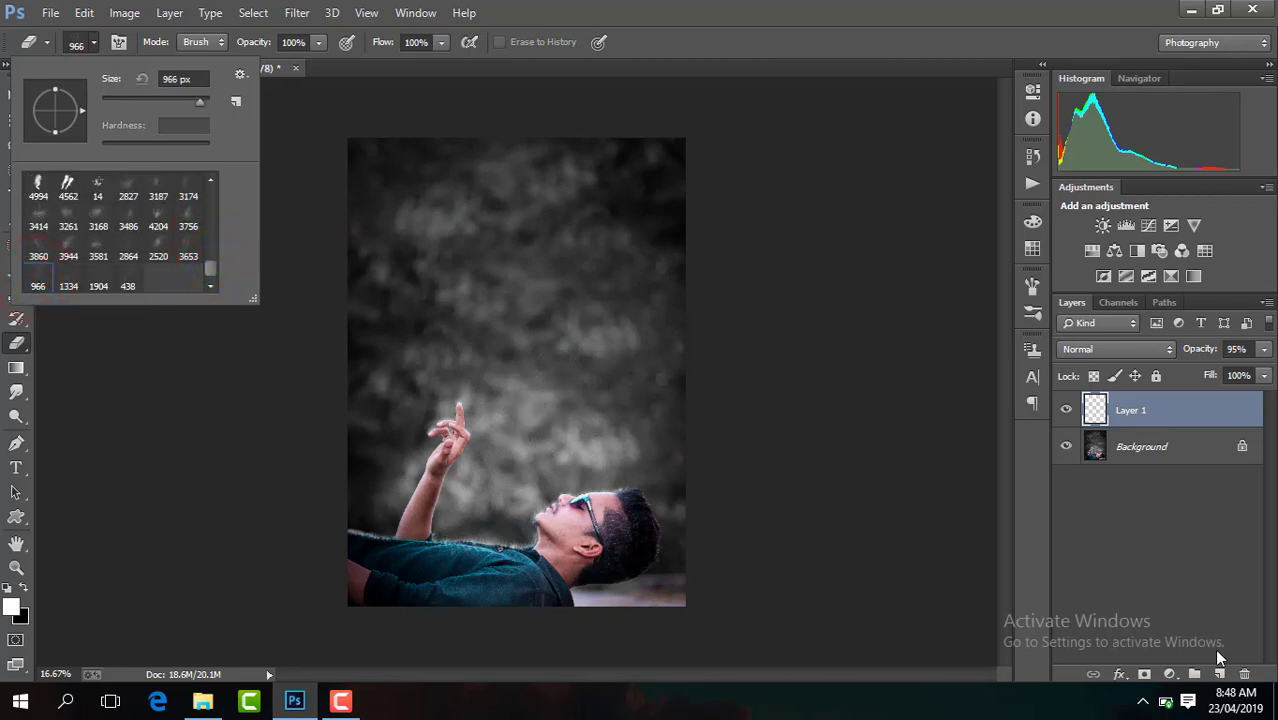
- Add an empty Layer 2 above Layer 1, zoom to 25%, and enlarge the brush tip
left_click(1219, 673)
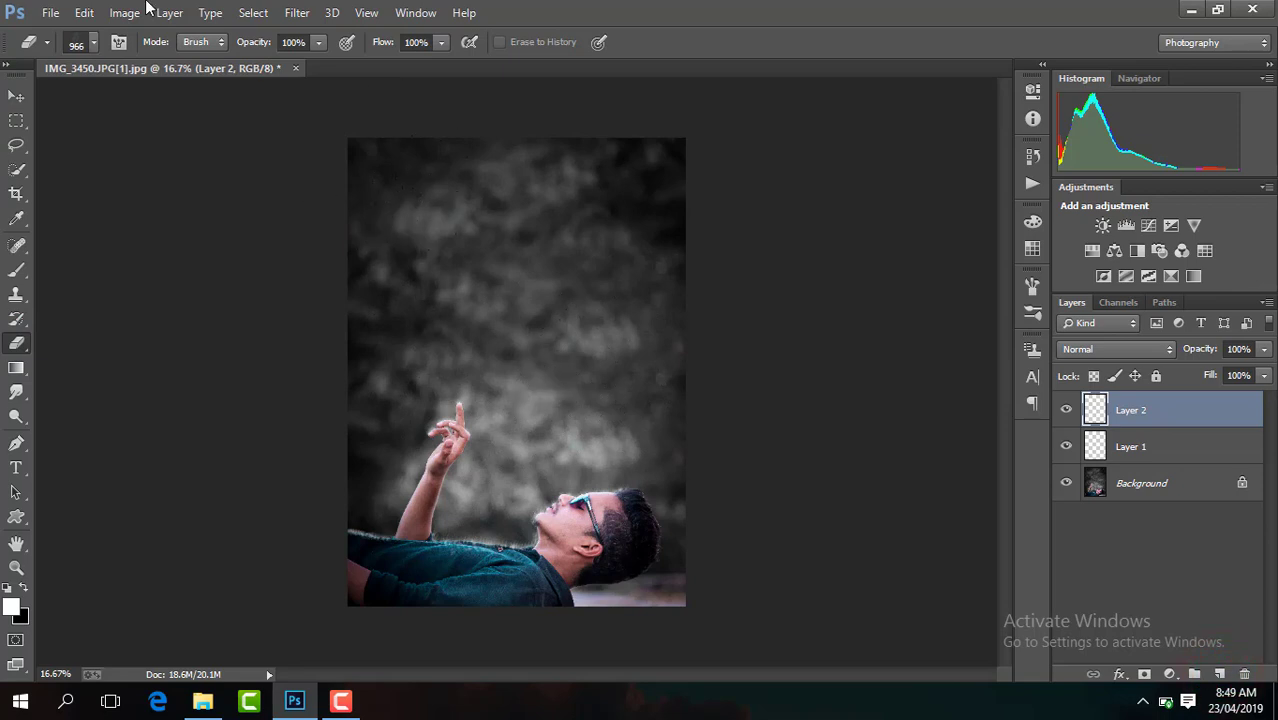
key("ctrl+plus")
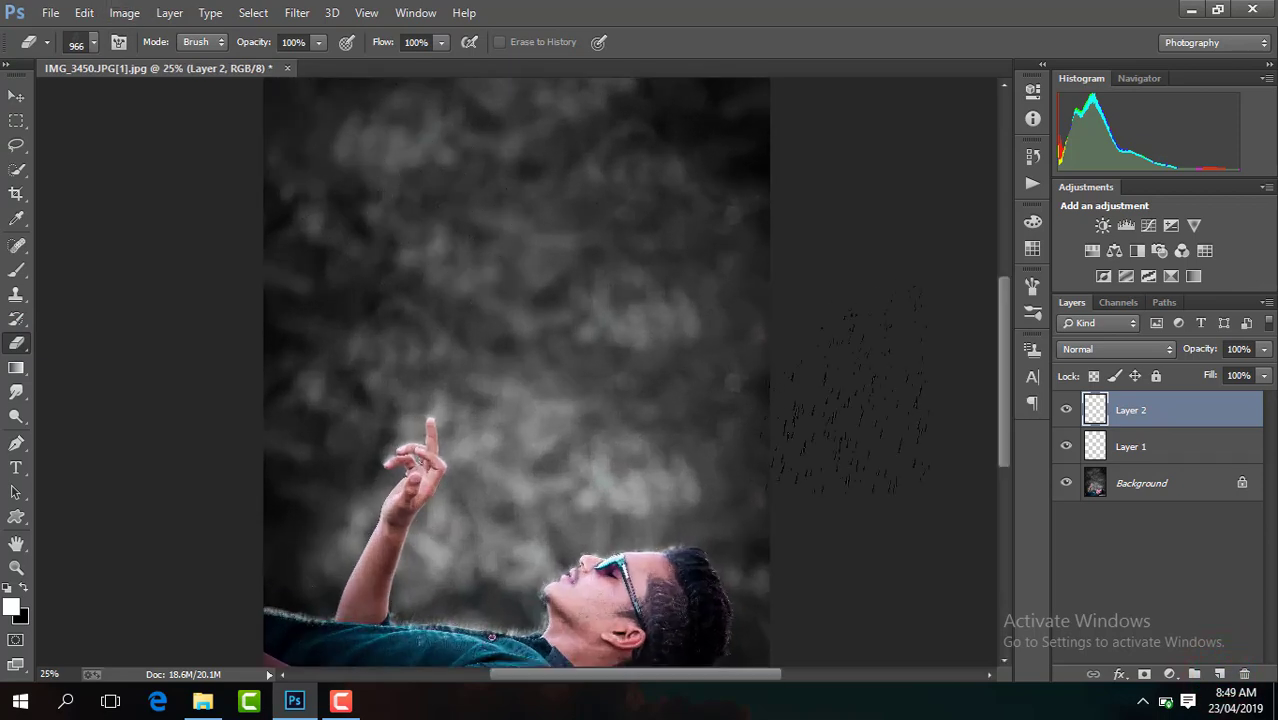
left_click_drag(1005, 377, 1000, 335)
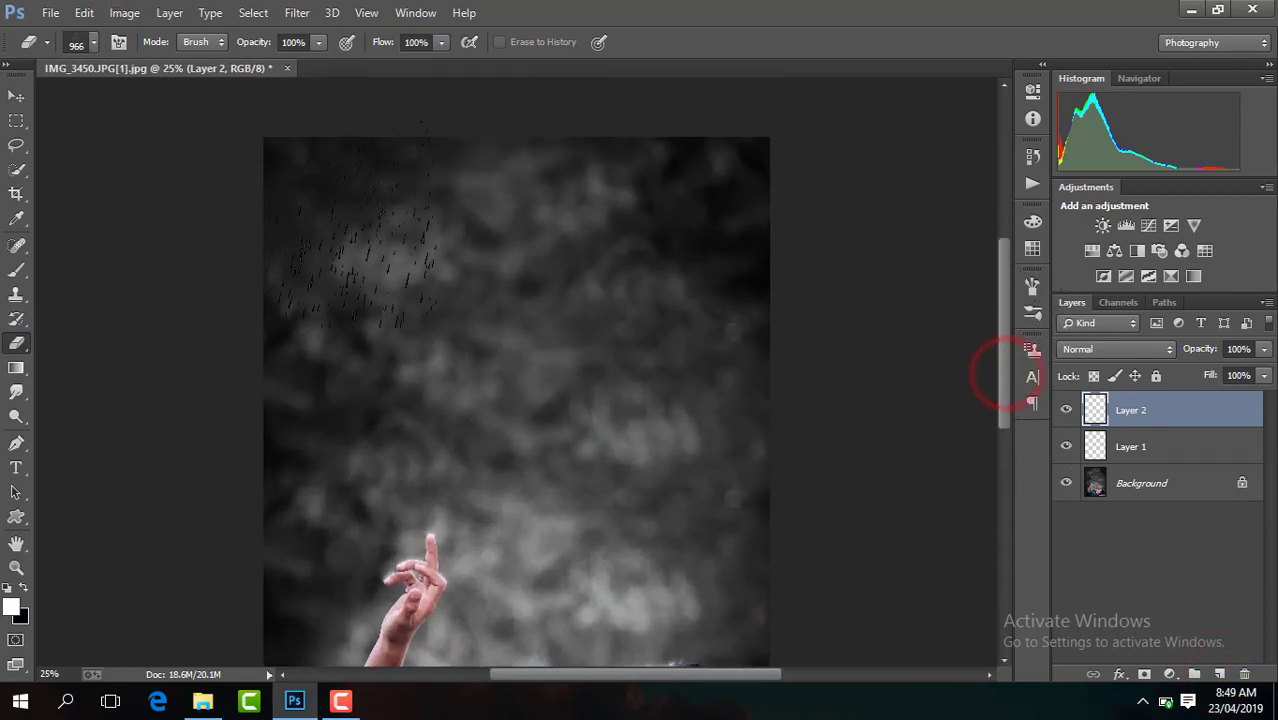
left_click_drag(334, 208, 366, 214)
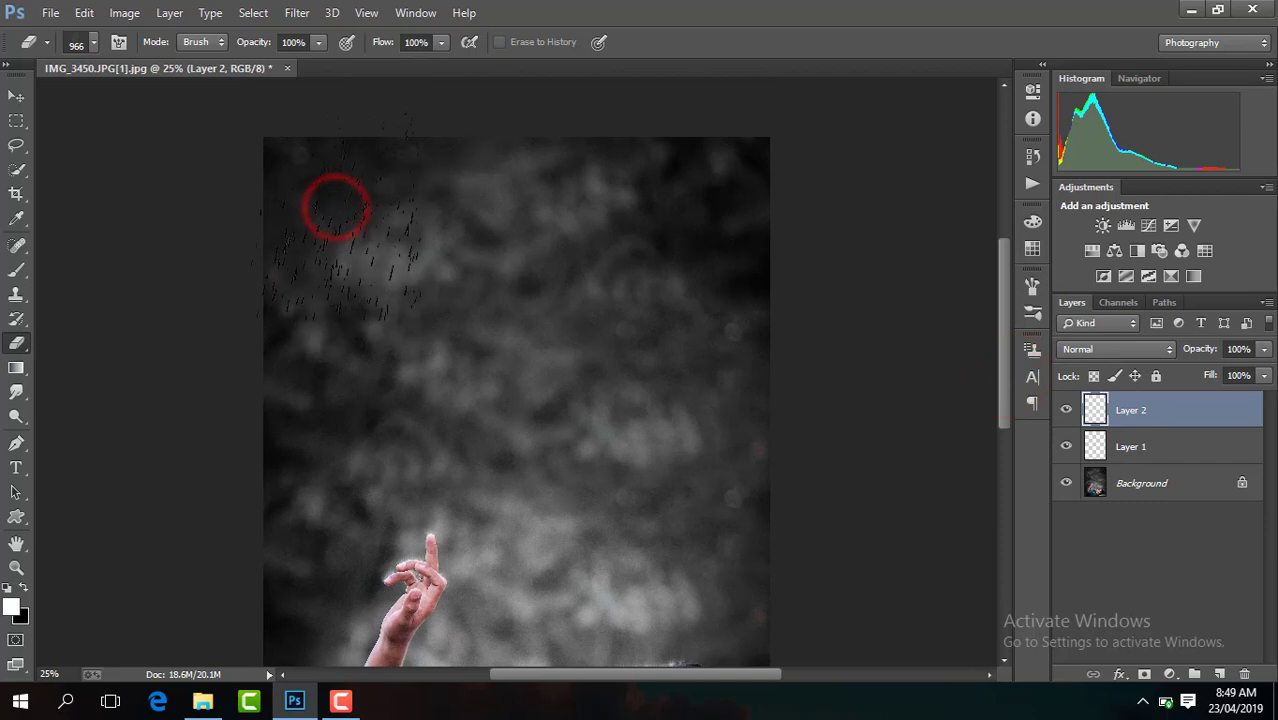
- Switch to the Brush and choose the rain brush preset, enlarged to 1447 px
left_click(16, 268)
left_click(93, 44)
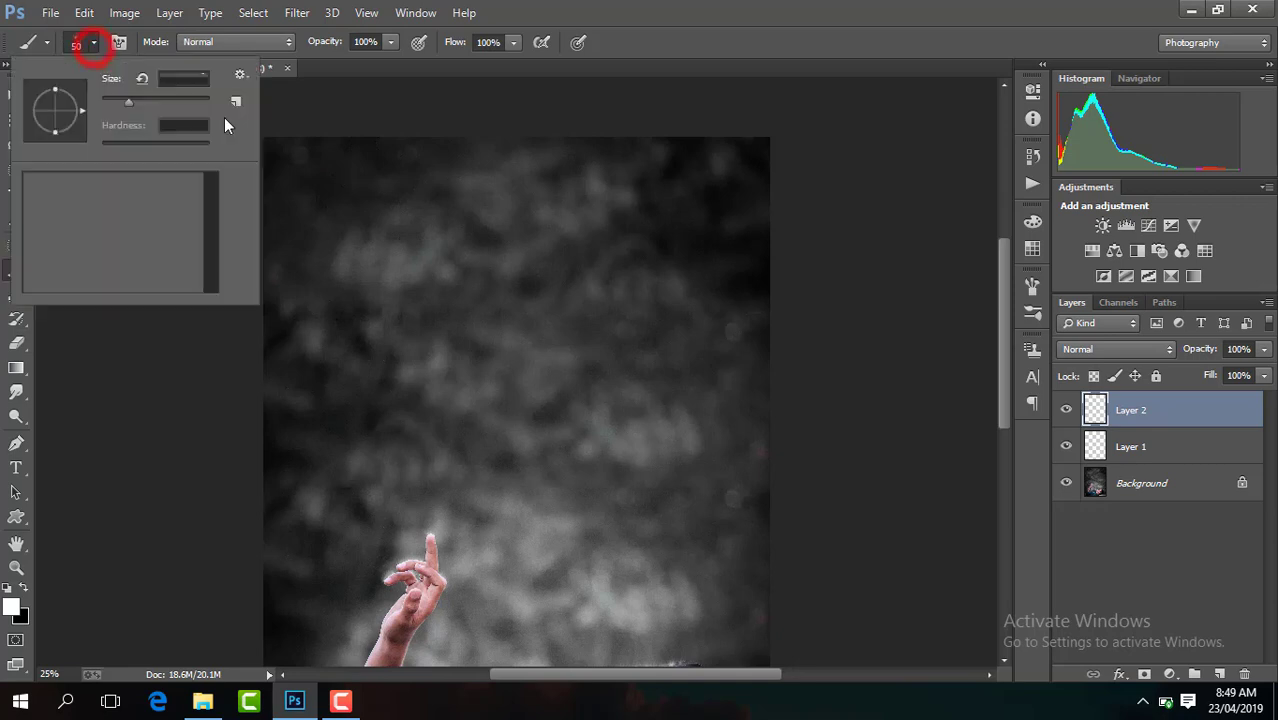
left_click(199, 104)
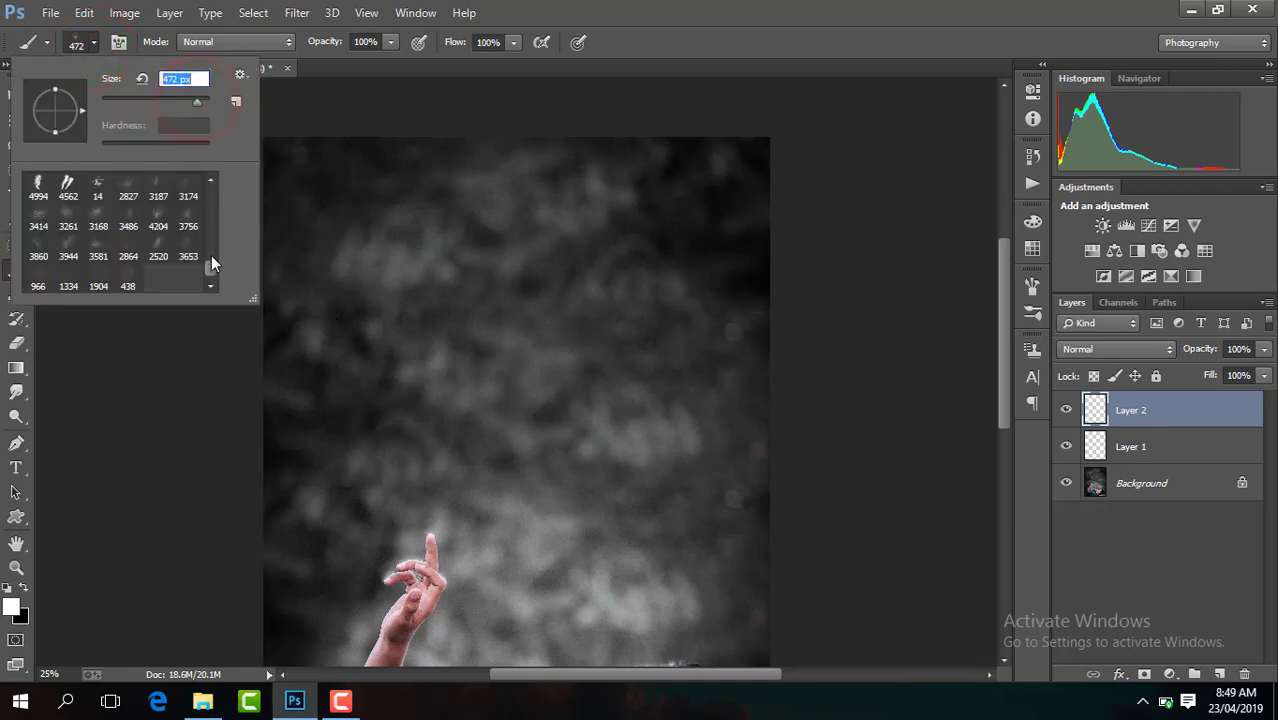
left_click(32, 276)
left_click(200, 104)
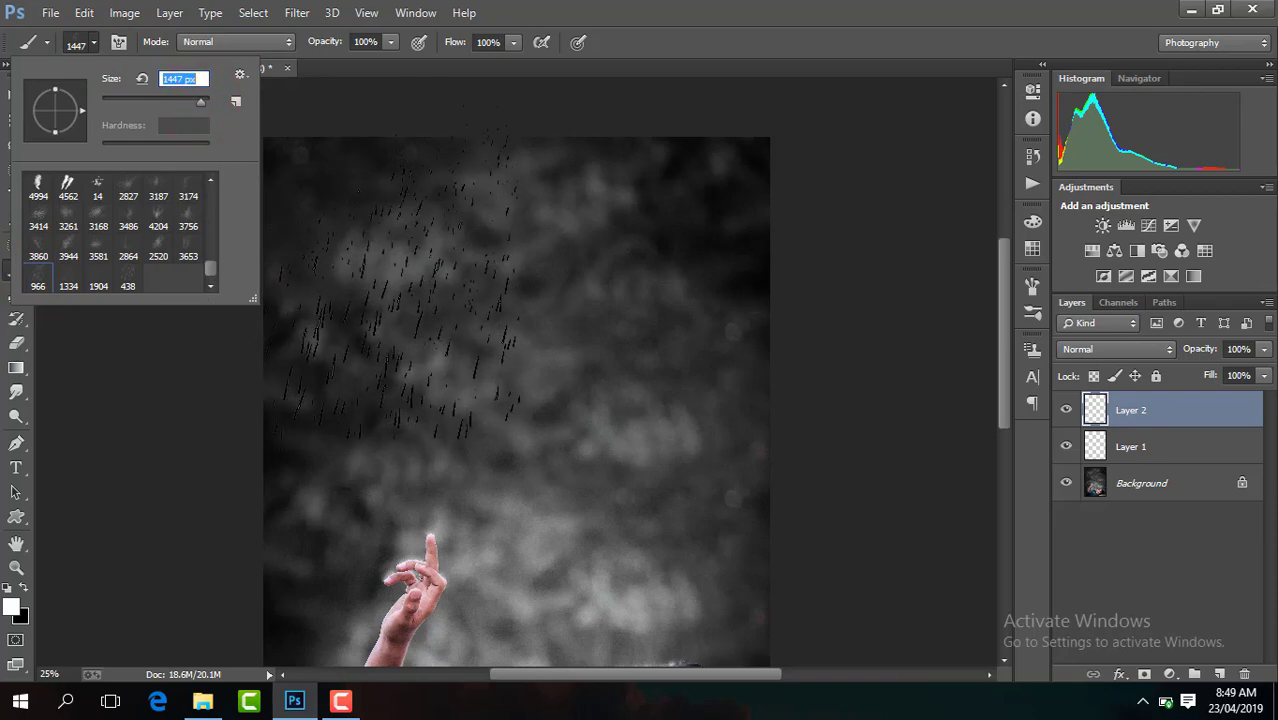
- Stamp white rain over the upper left, upper right, raised hand and image centre
left_click(391, 268)
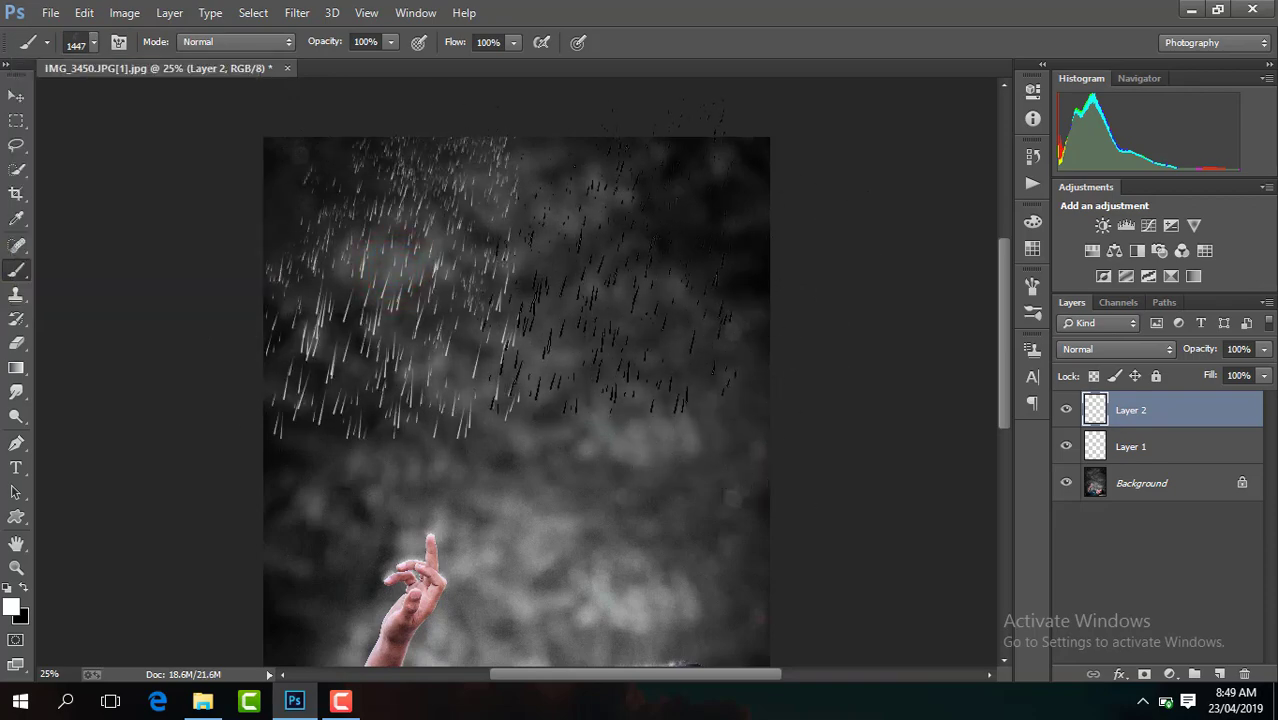
left_click(607, 242)
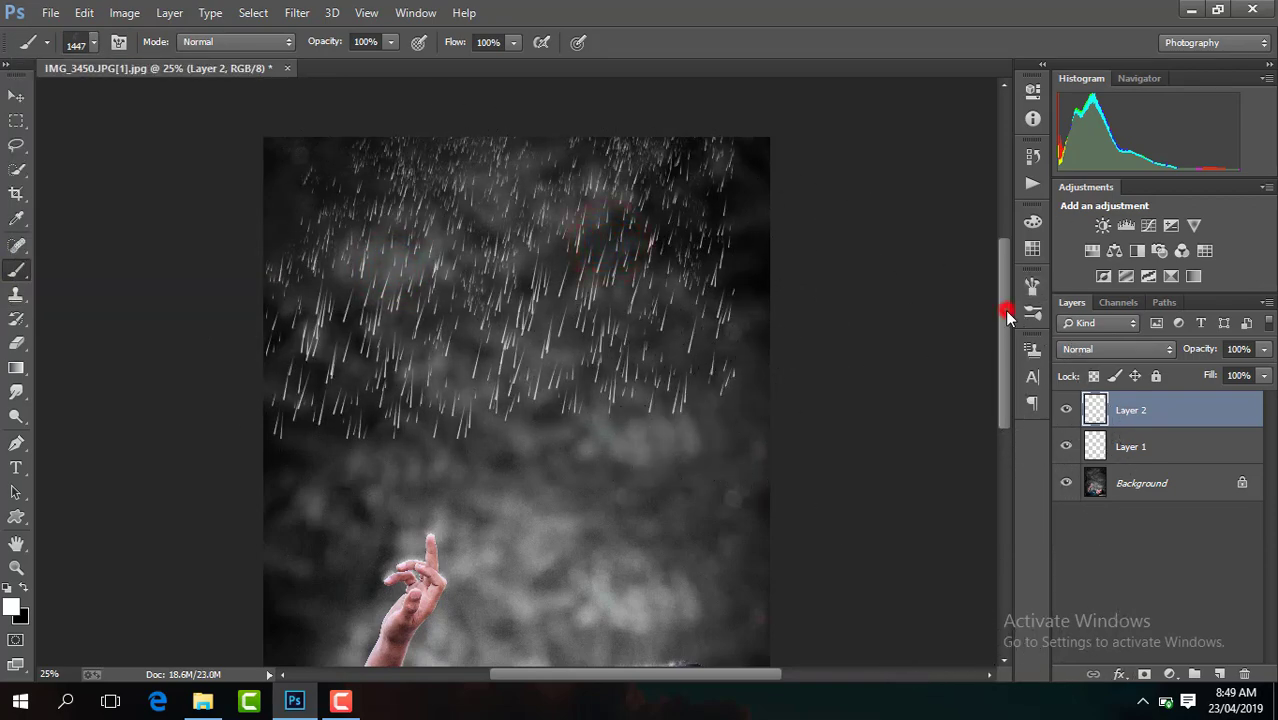
left_click_drag(1007, 315, 1004, 380)
left_click(388, 322)
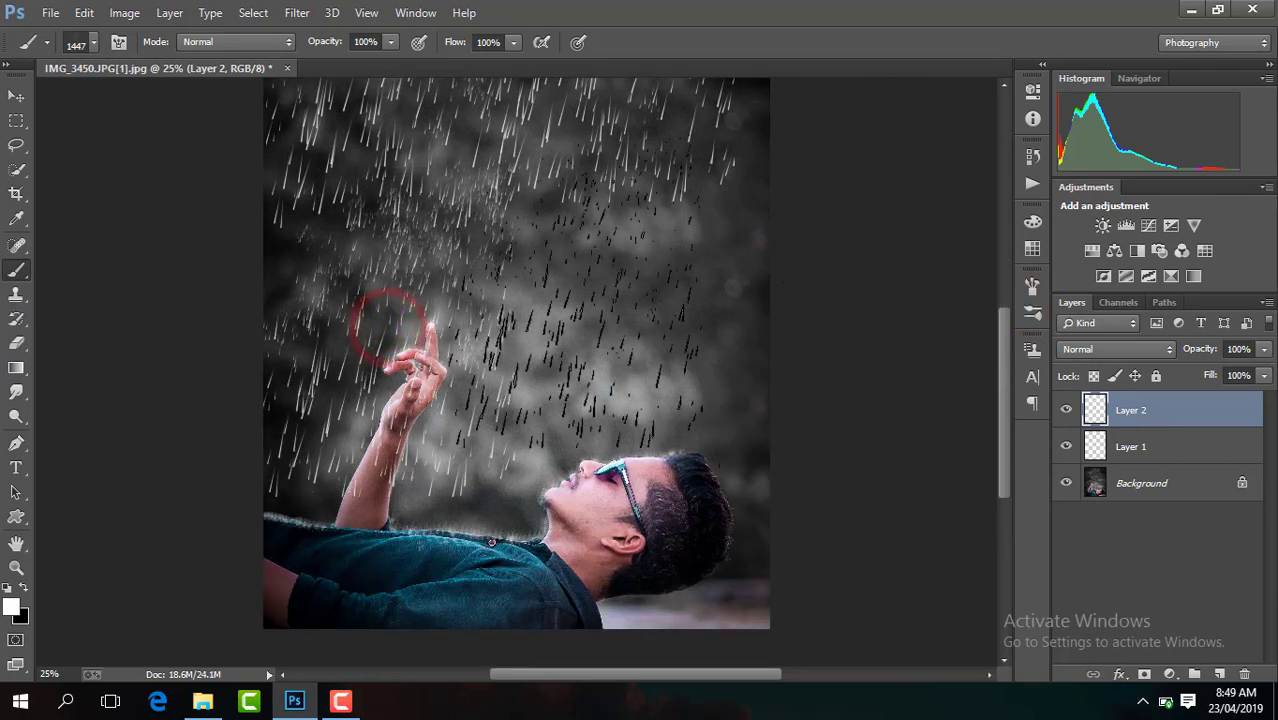
left_click(613, 291)
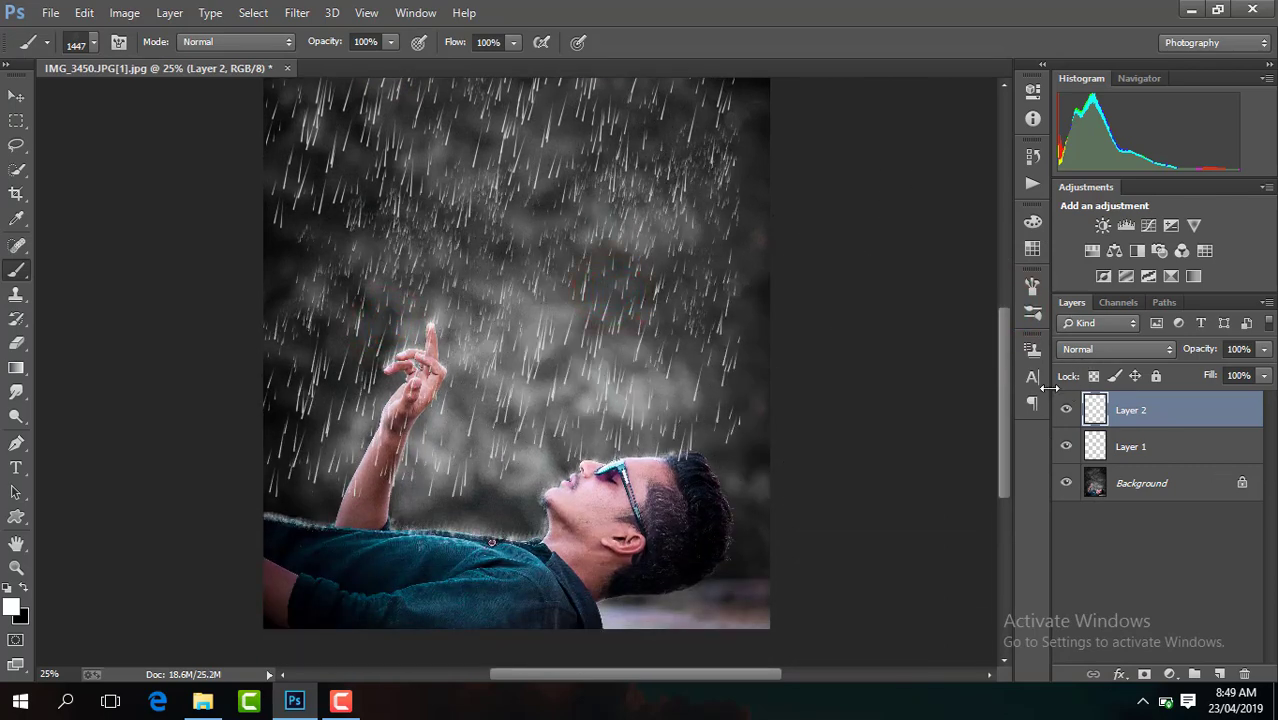
key("ctrl+minus")
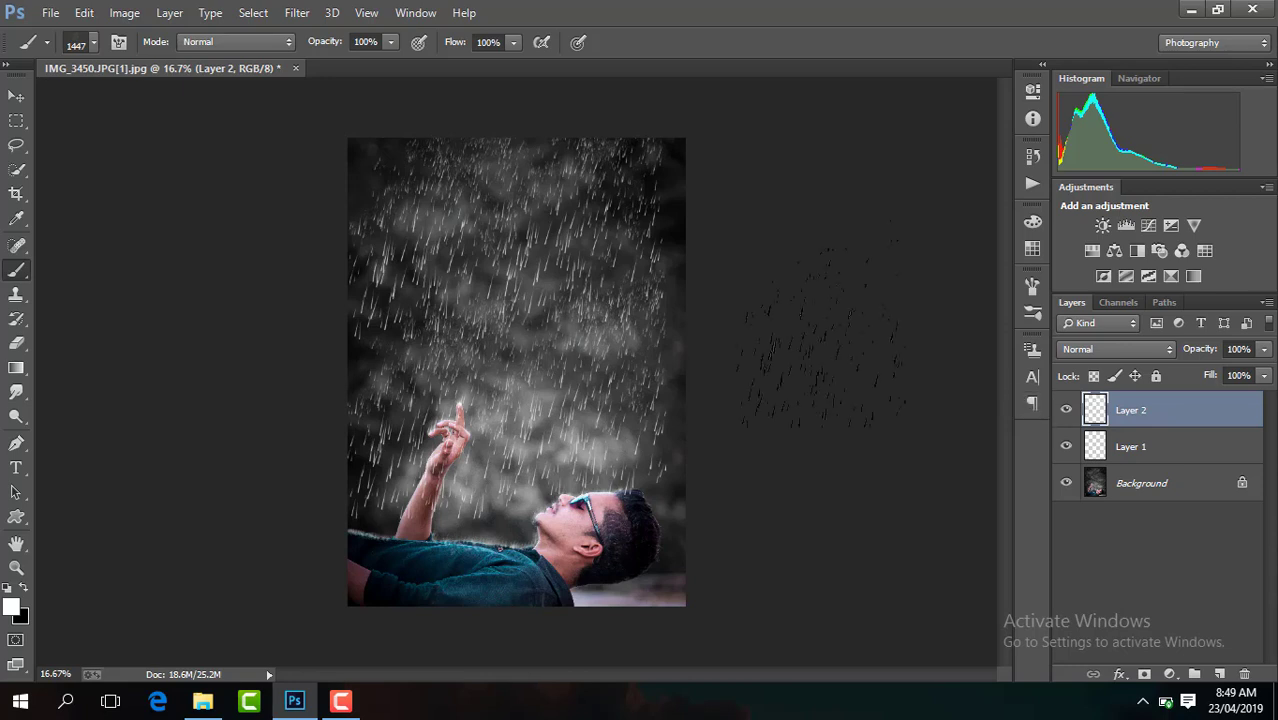
- Stamp more rain over the bottom, left and right sides of the photo
left_click(697, 551)
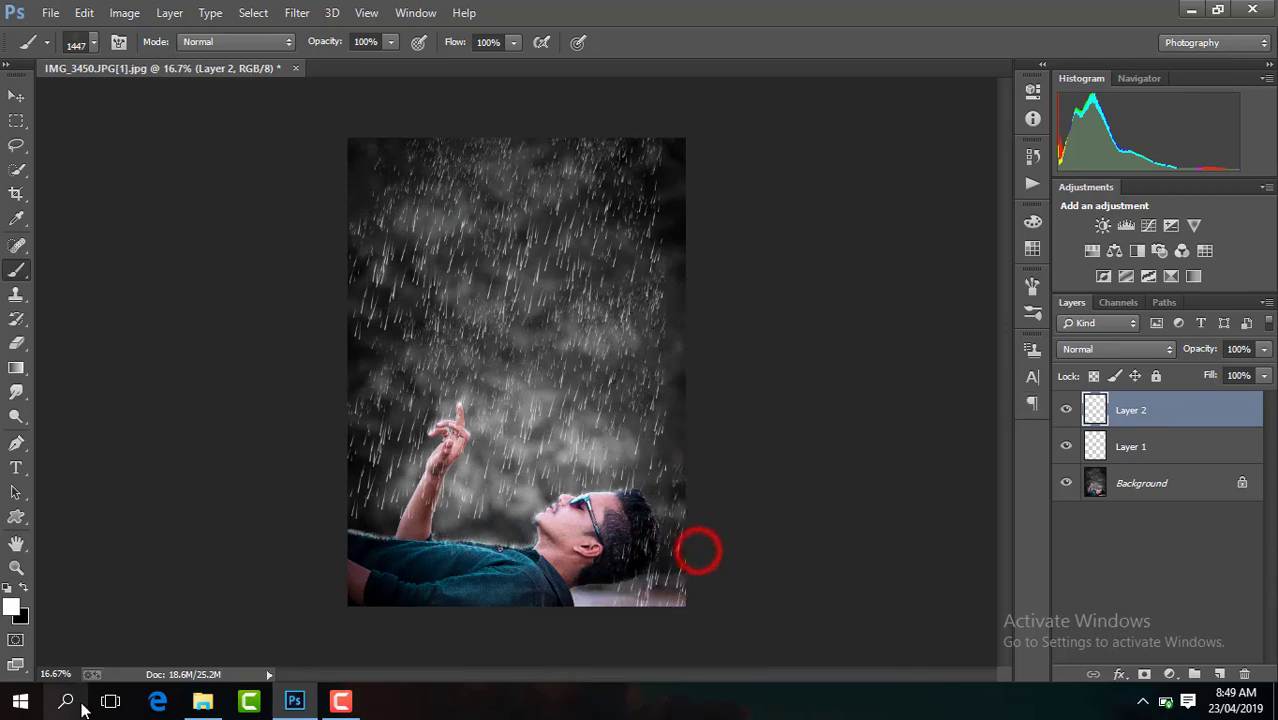
left_click(394, 594)
left_click(506, 630)
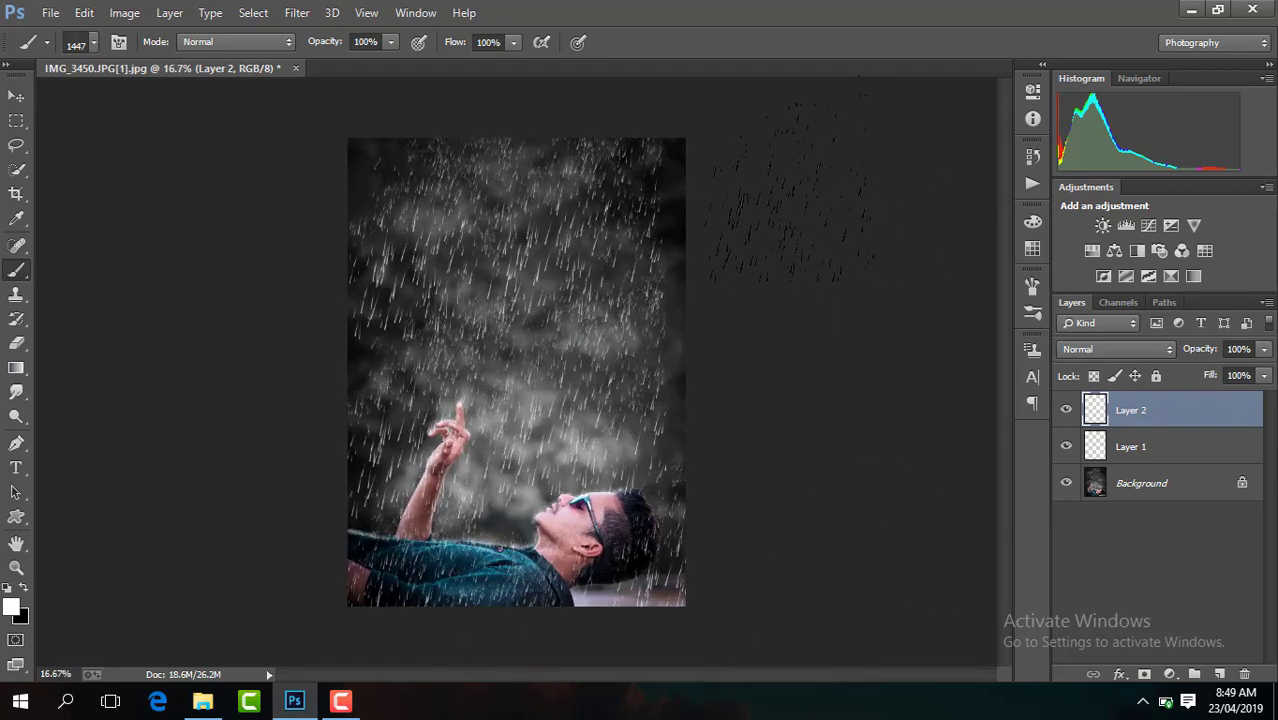
left_click(756, 168)
left_click(279, 222)
left_click(279, 404)
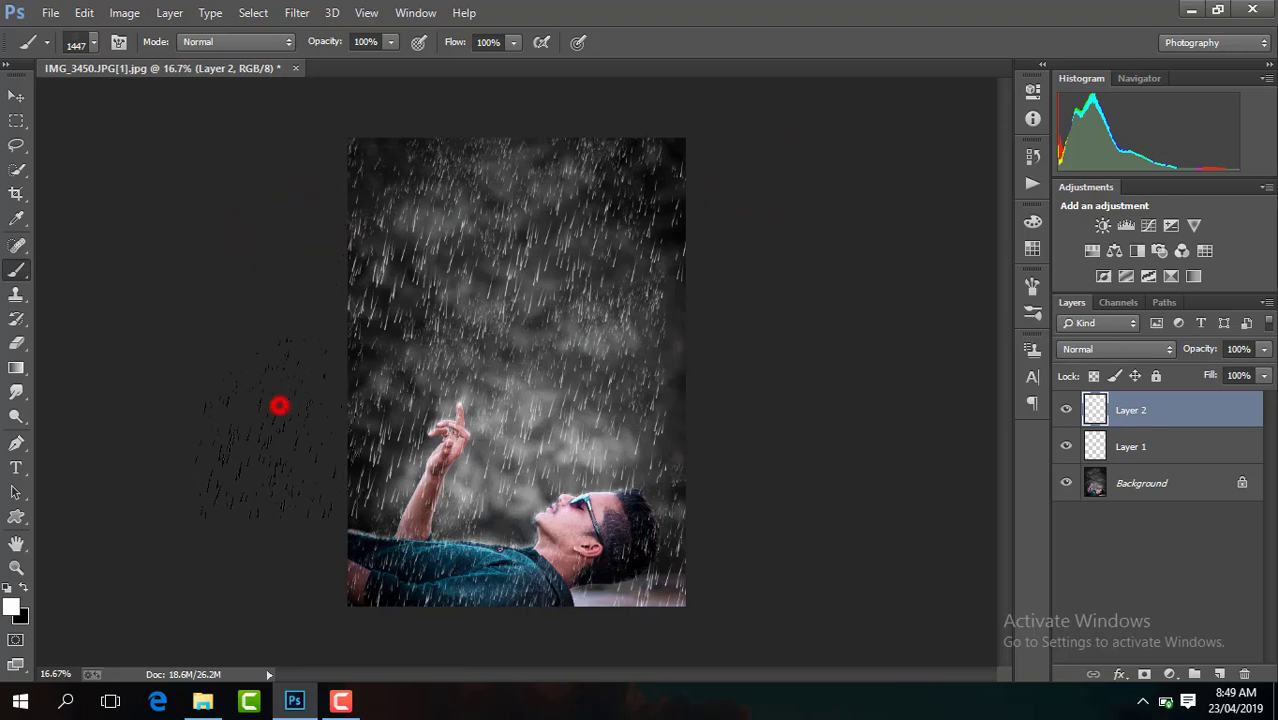
left_click(759, 282)
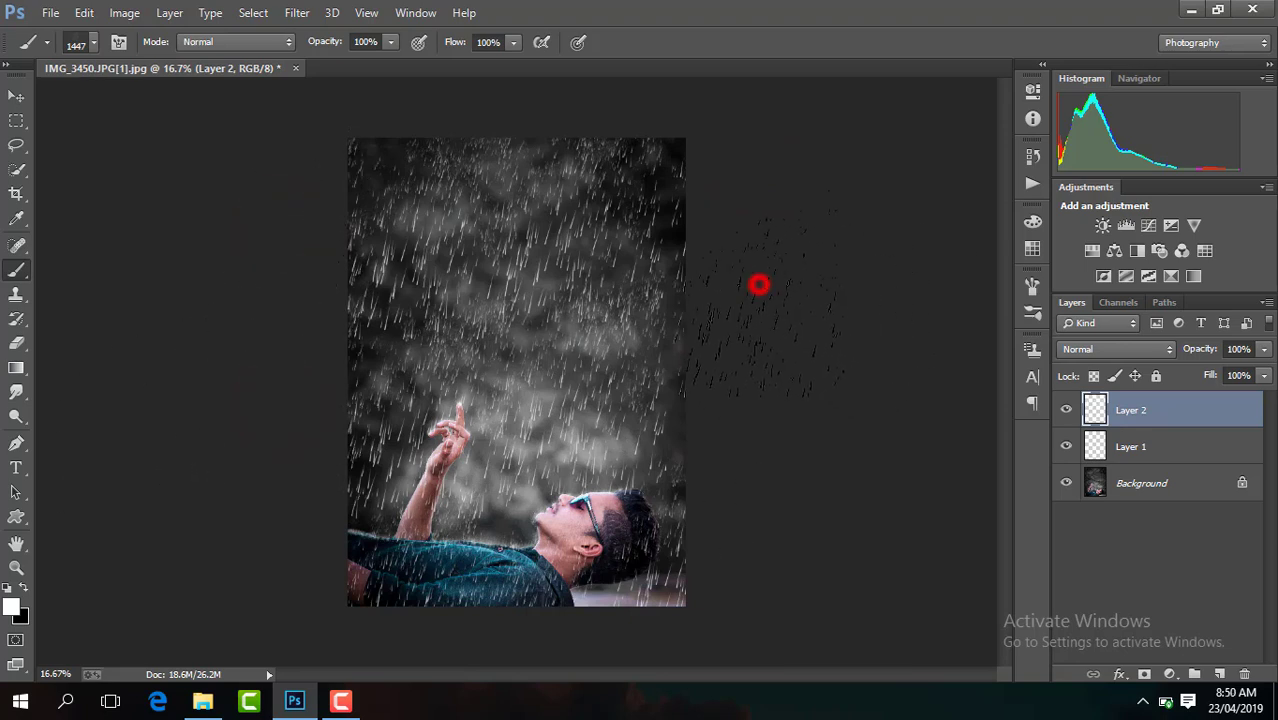
left_click(759, 391)
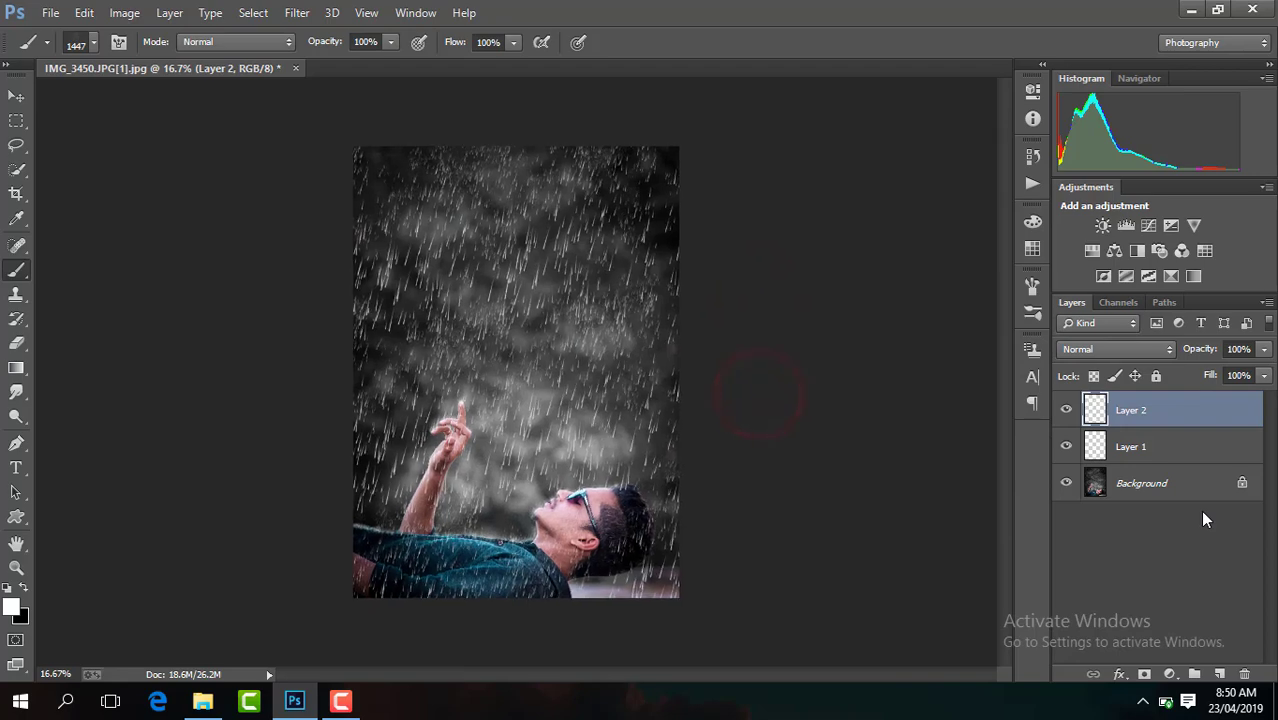
- Compare Layer 2's rain hidden and shown, then fade it to 61% opacity
left_click(1066, 410)
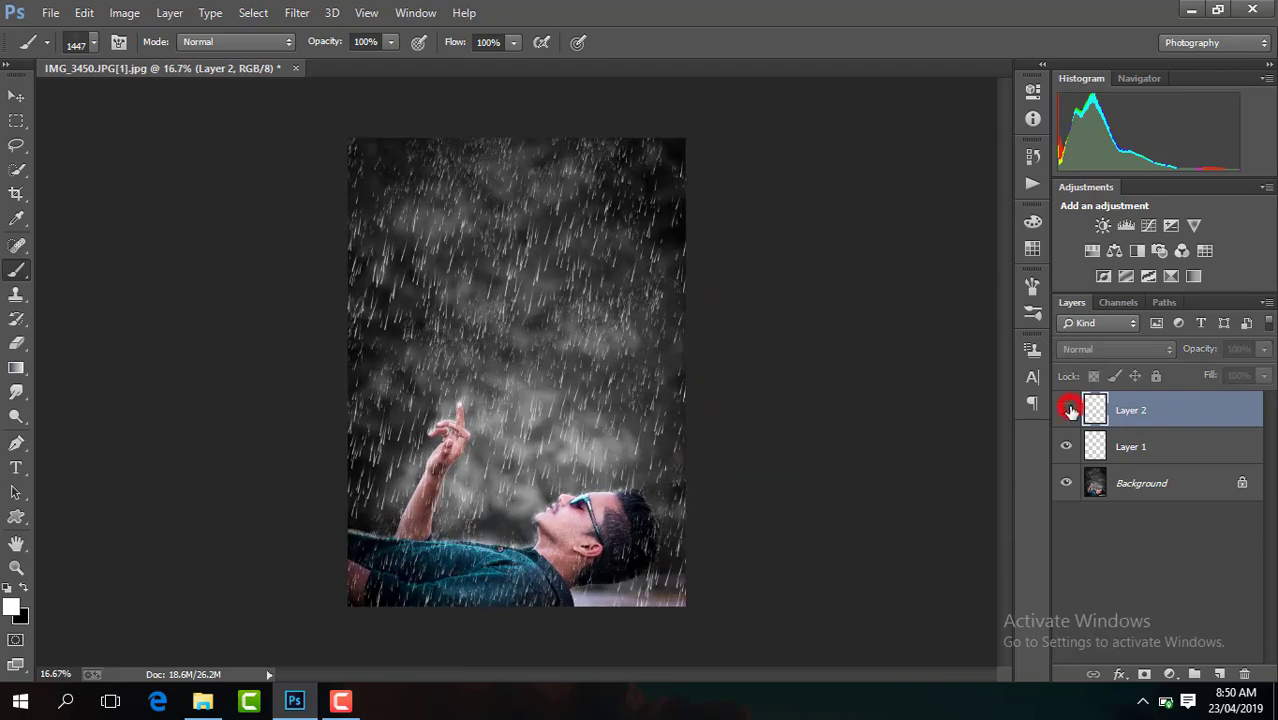
left_click(1066, 410)
left_click(1265, 352)
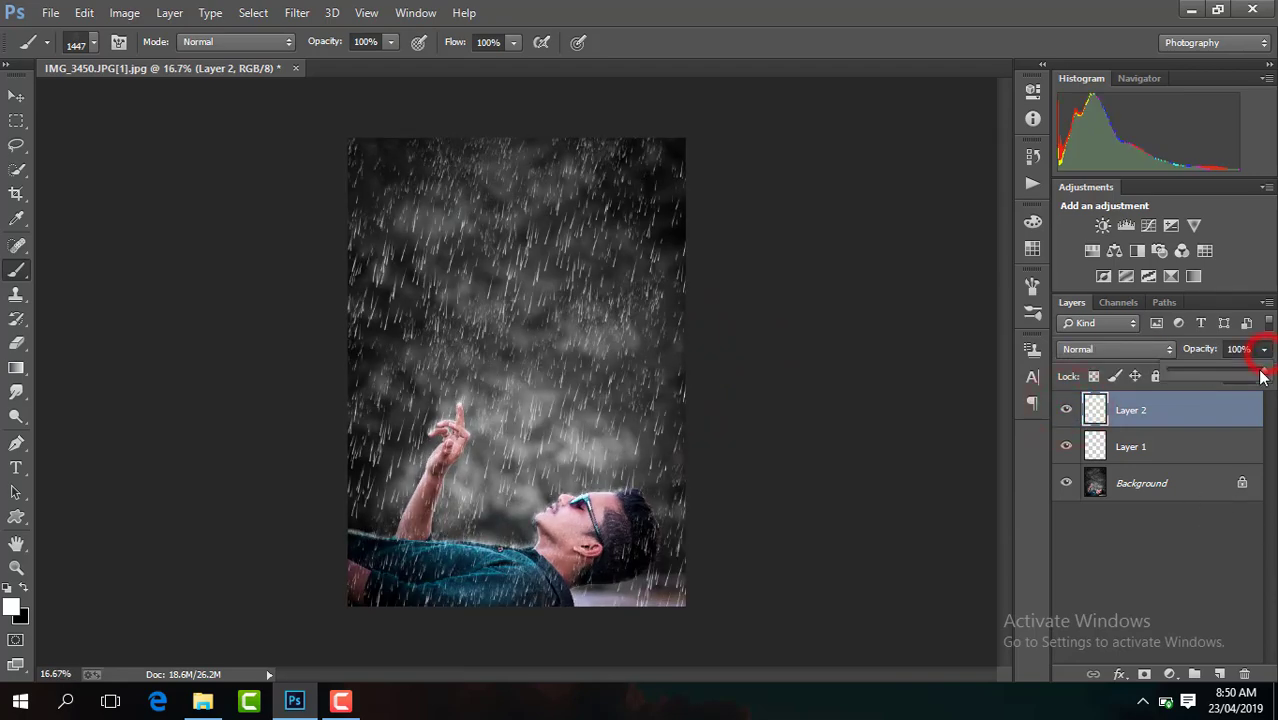
left_click_drag(1256, 375, 1240, 376)
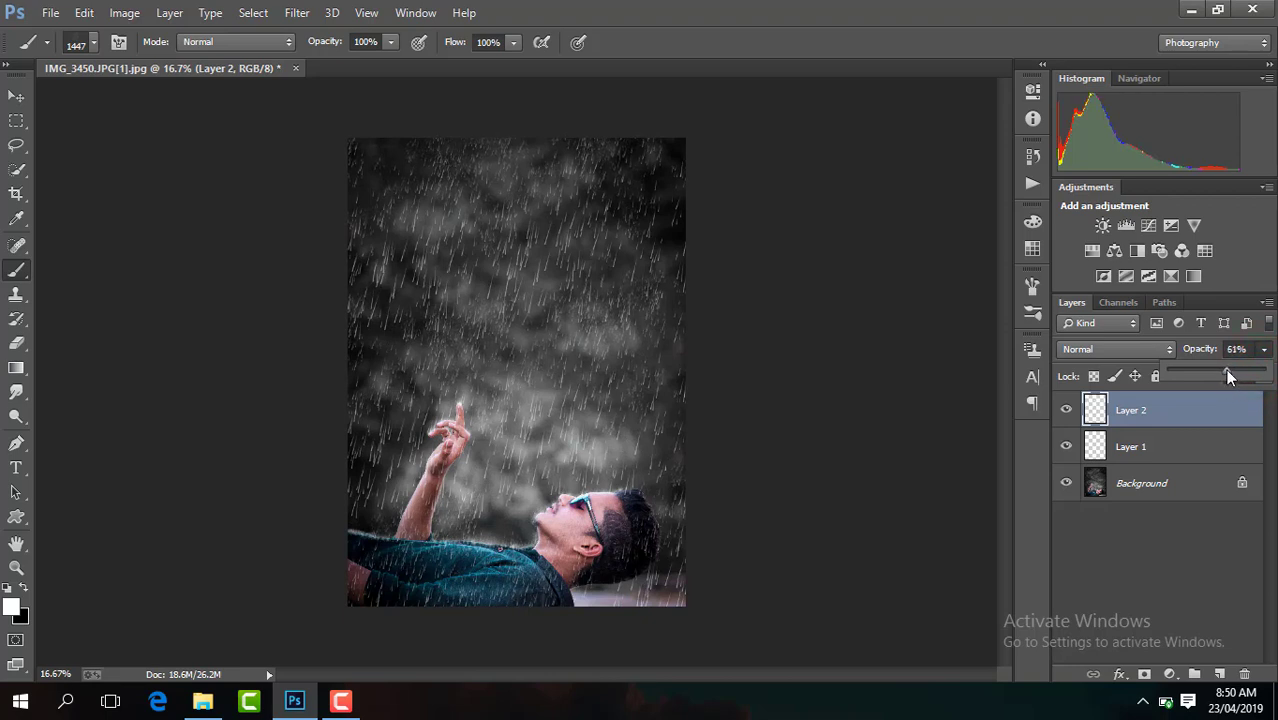
key("ctrl+plus")
key("ctrl+plus")
key("ctrl+plus")
left_click_drag(1001, 360, 1003, 462)
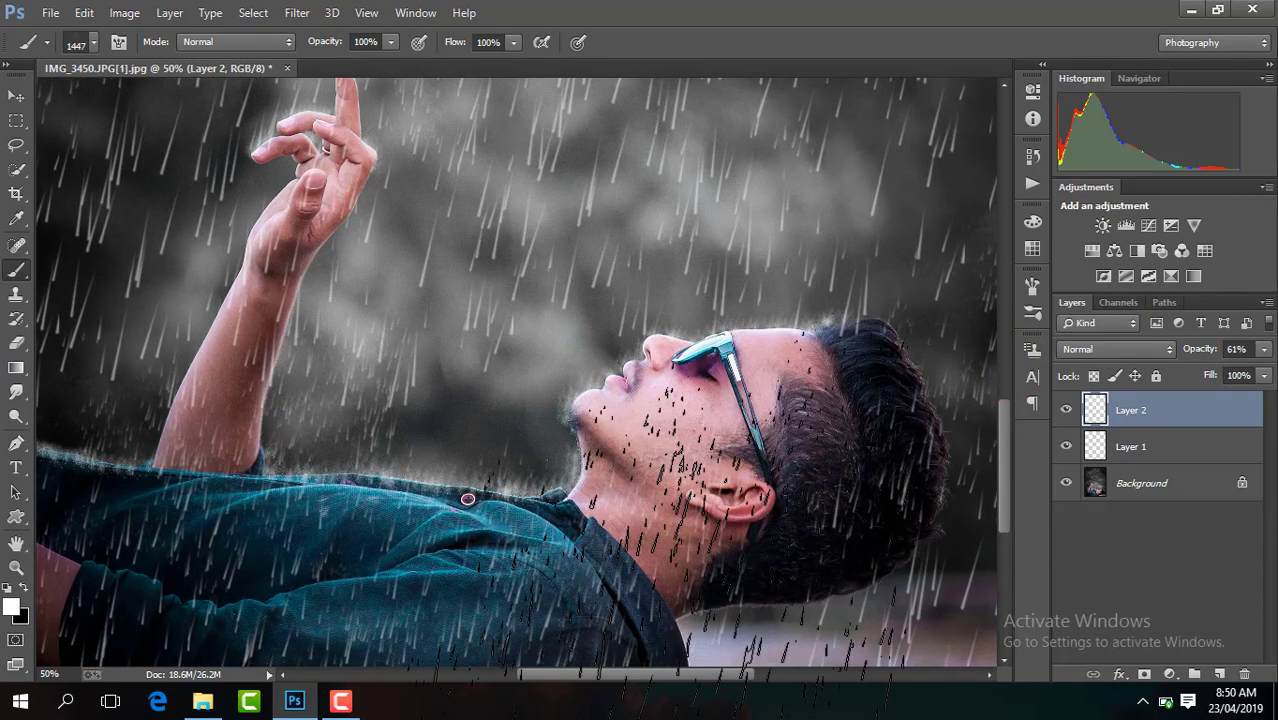
left_click_drag(728, 674, 647, 674)
- Add Layer 3 above Layer 1, use a 45 px brush, and lower its opacity to 54%
left_click(92, 46)
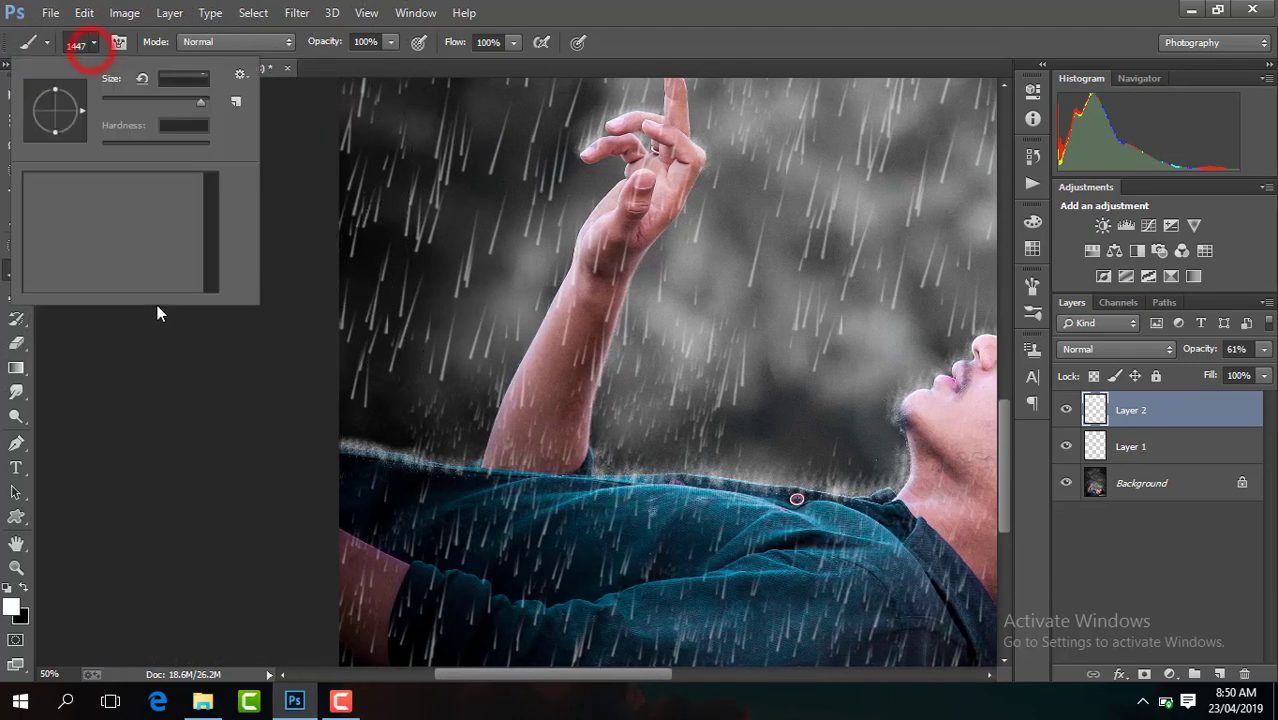
left_click(113, 101)
left_click(1118, 449)
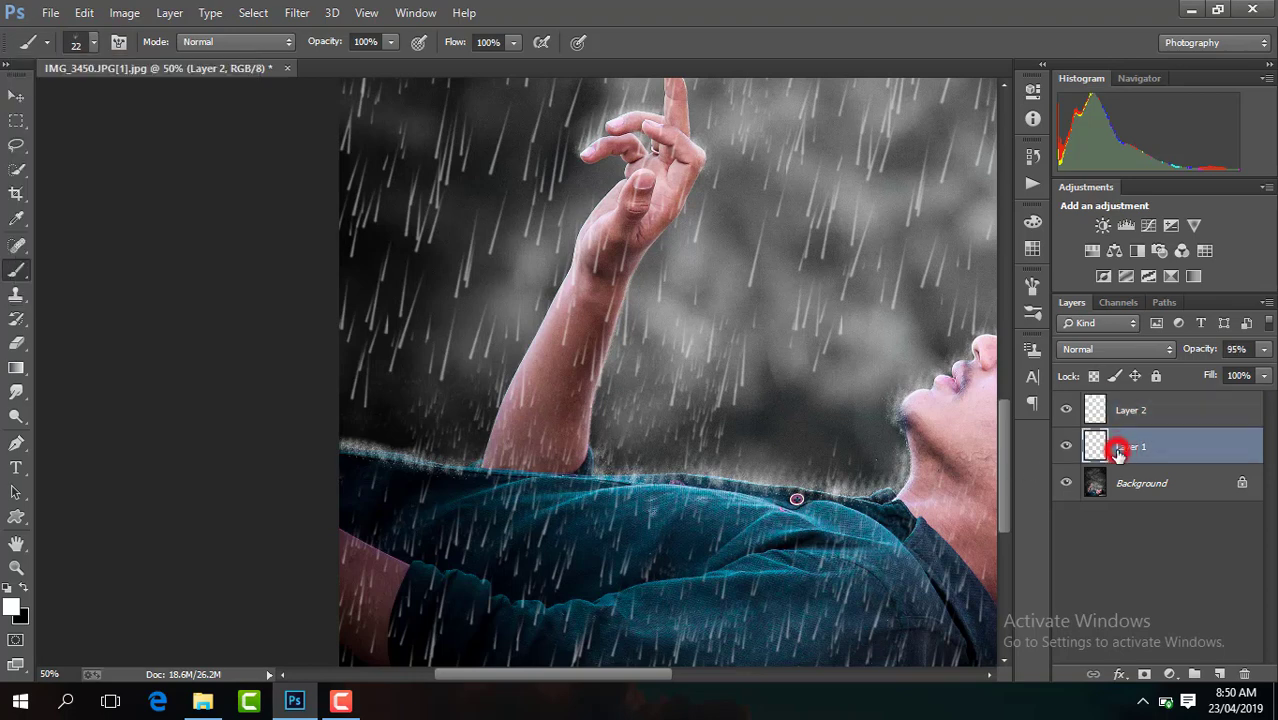
left_click(1220, 674)
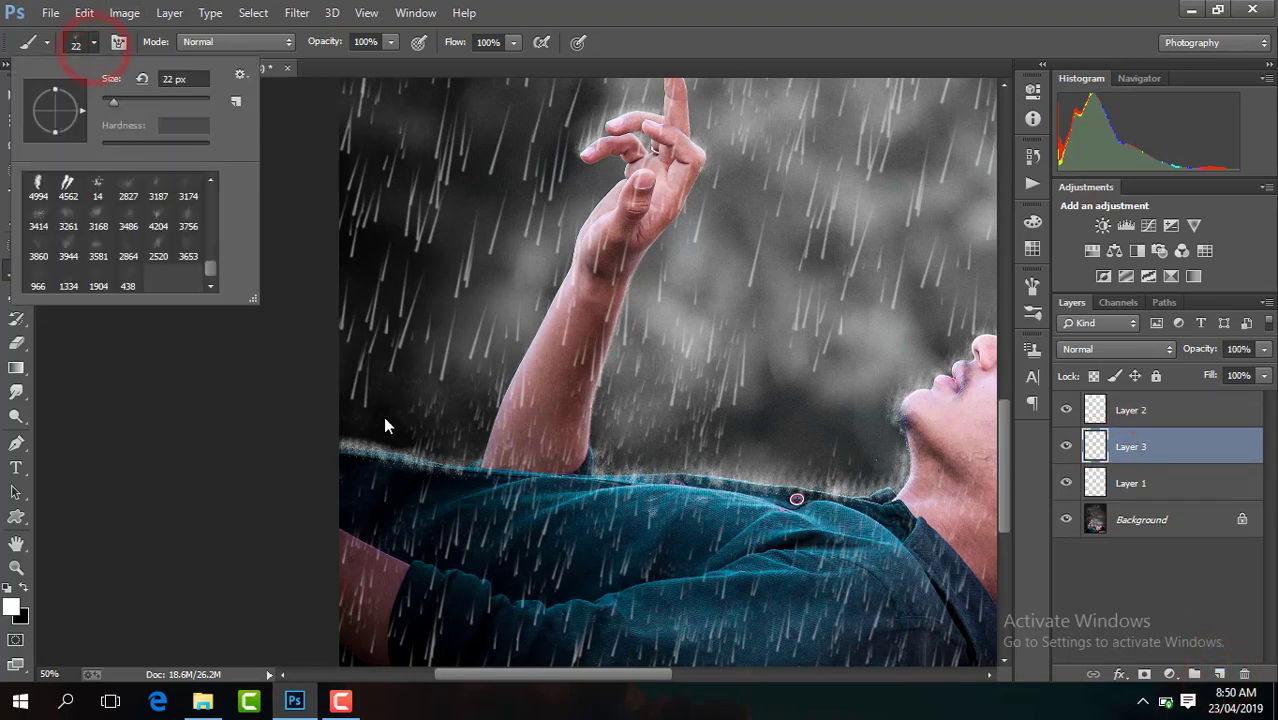
left_click_drag(120, 100, 124, 100)
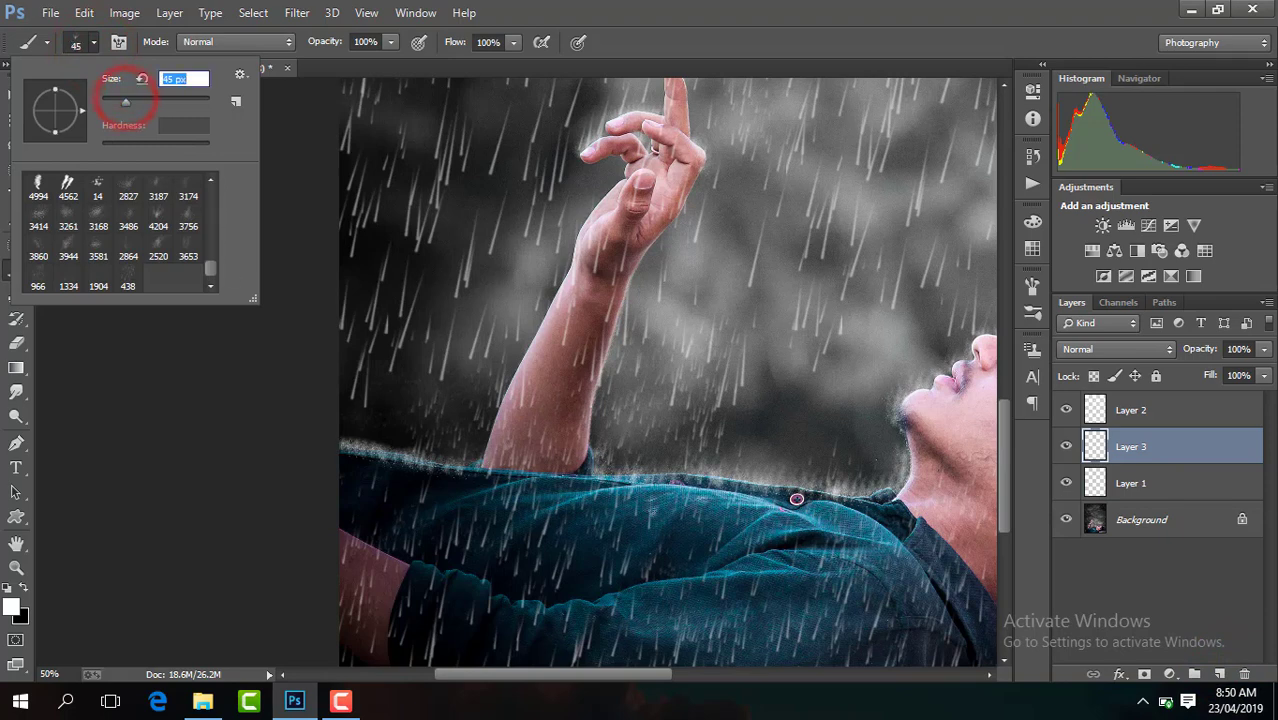
left_click_drag(345, 442, 435, 460)
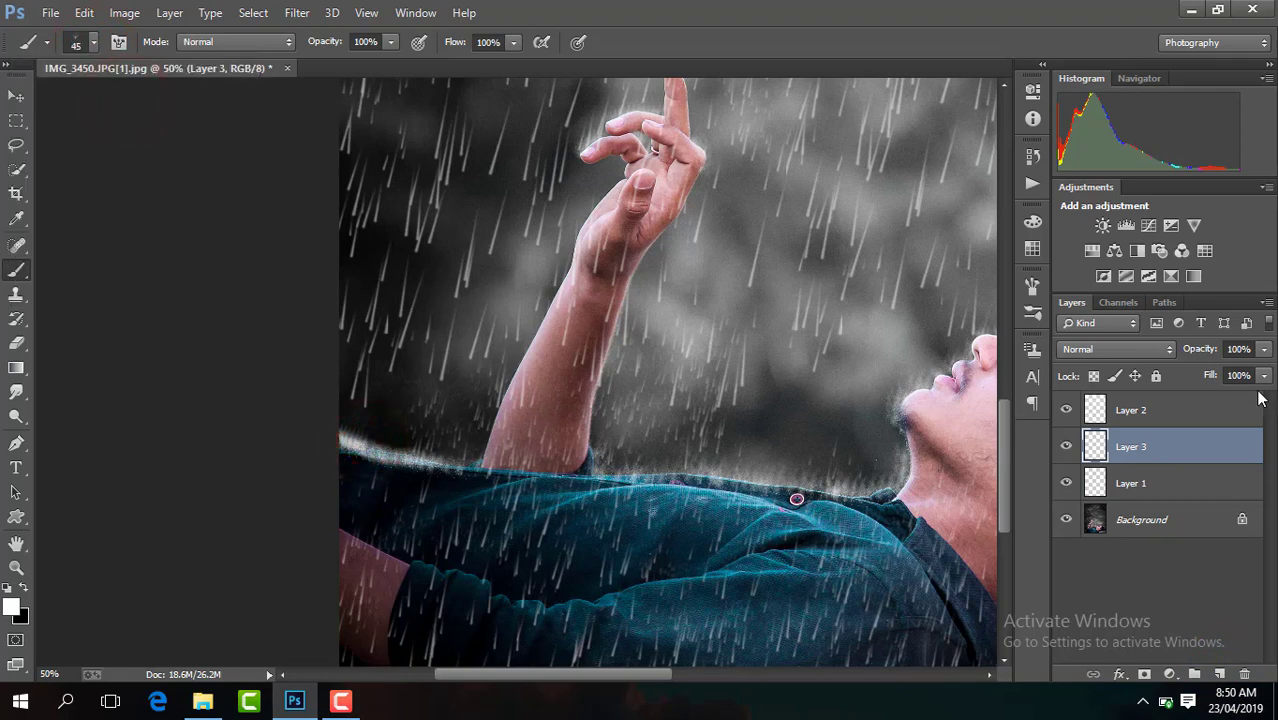
left_click(1264, 350)
left_click_drag(1243, 383, 1237, 383)
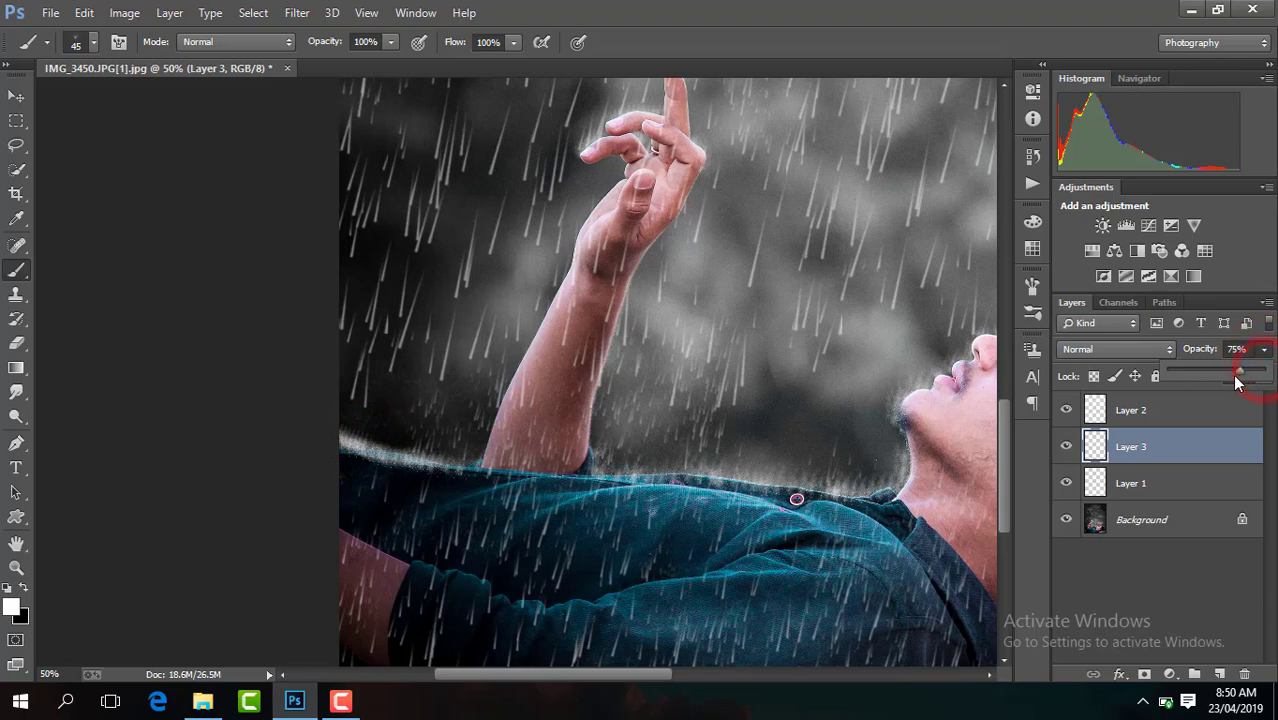
left_click(471, 465)
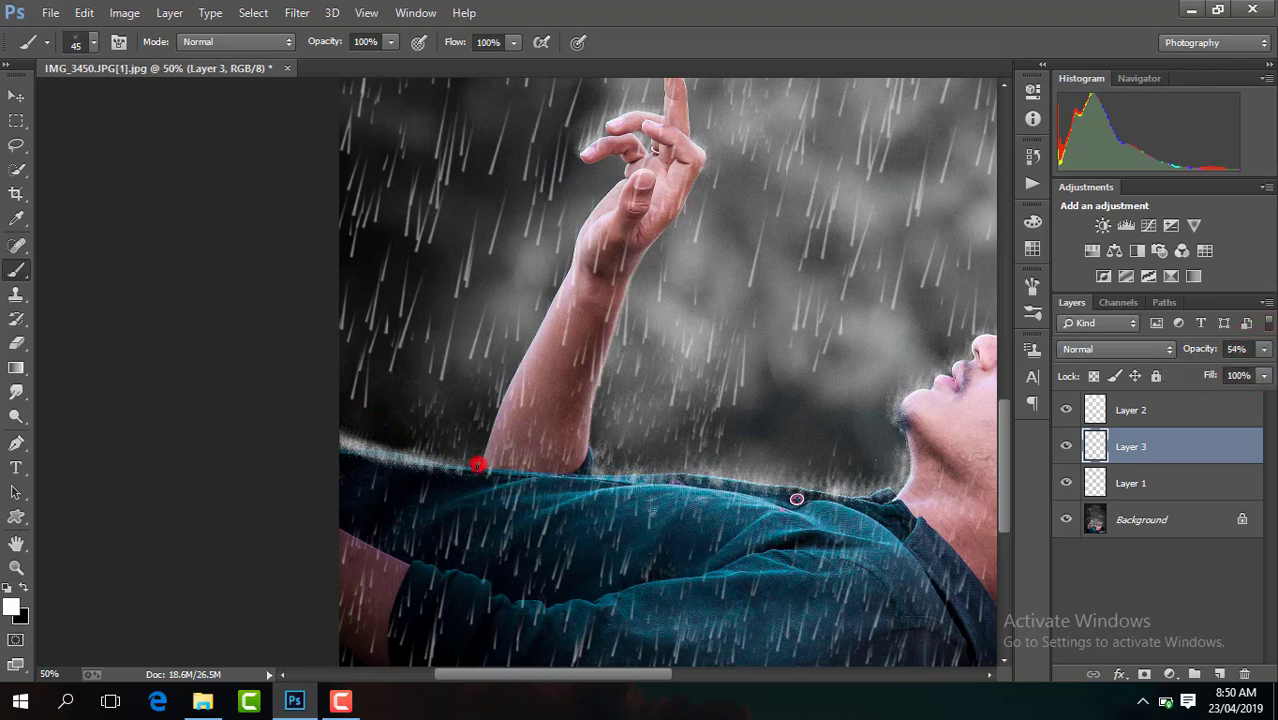
- Paint soft white light along the shirt edge from the shoulder toward the neck
left_click(638, 465)
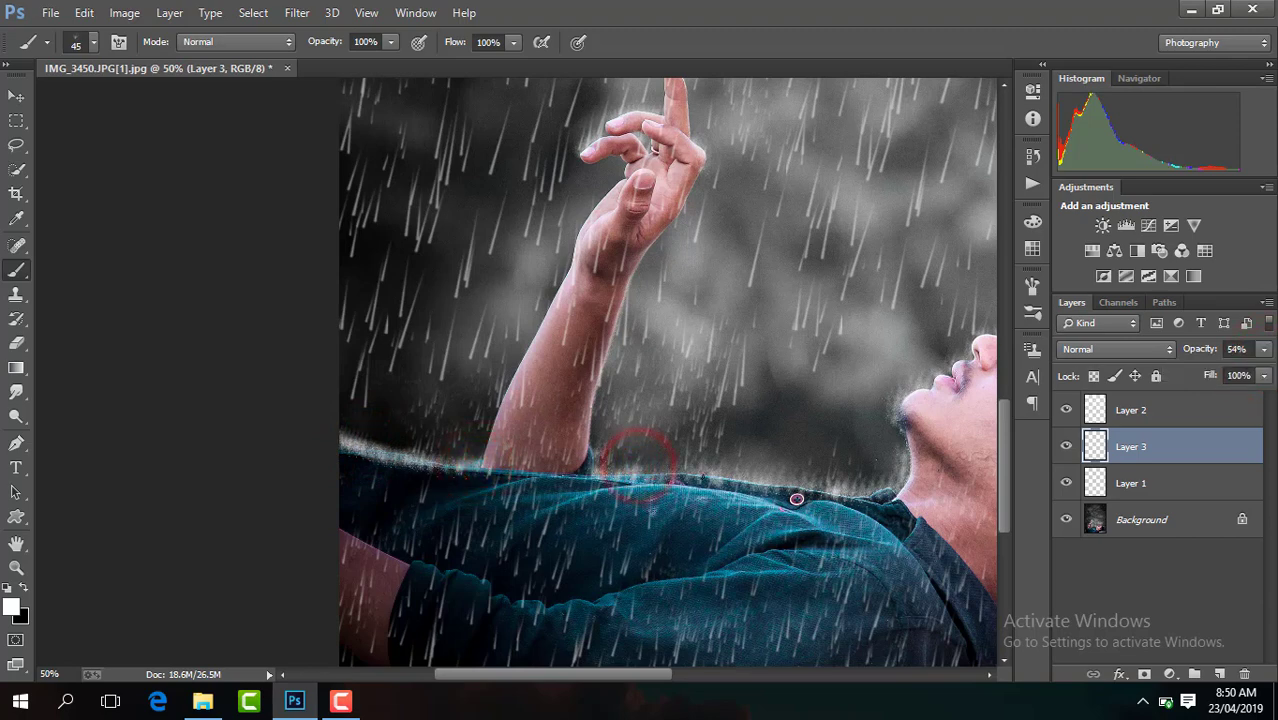
left_click_drag(640, 460, 703, 472)
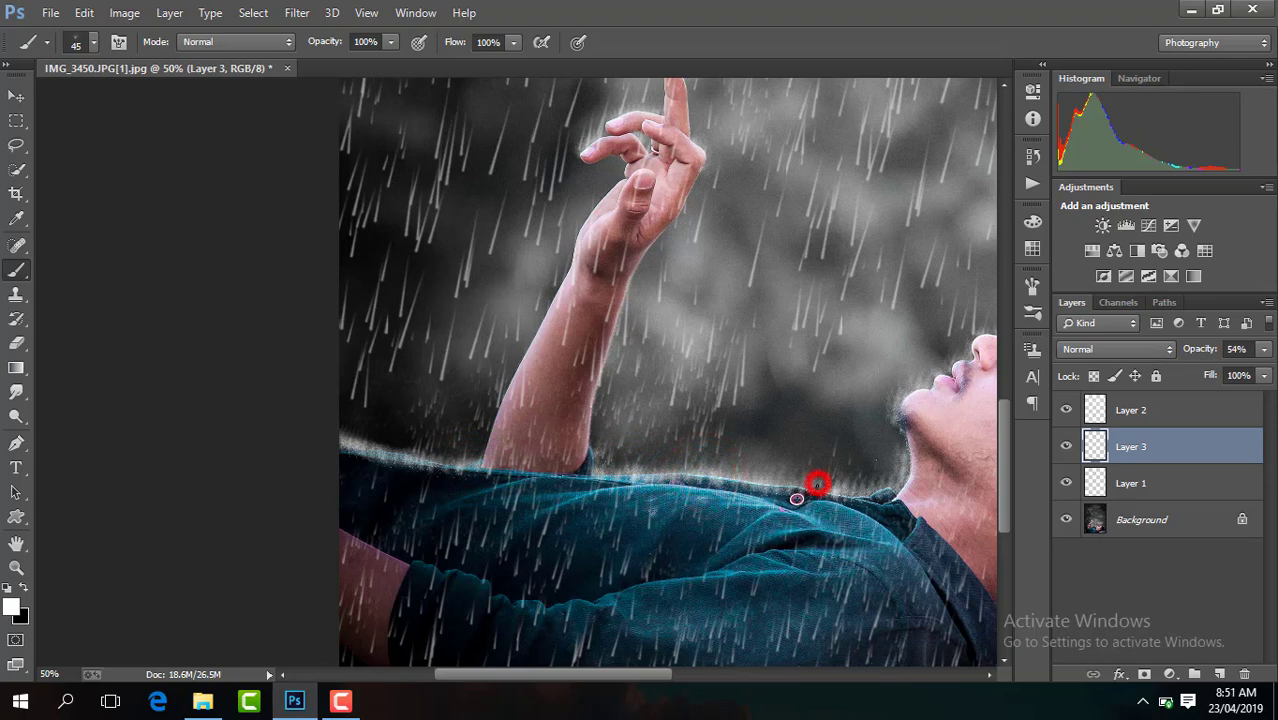
left_click_drag(818, 484, 818, 478)
key("ctrl+minus")
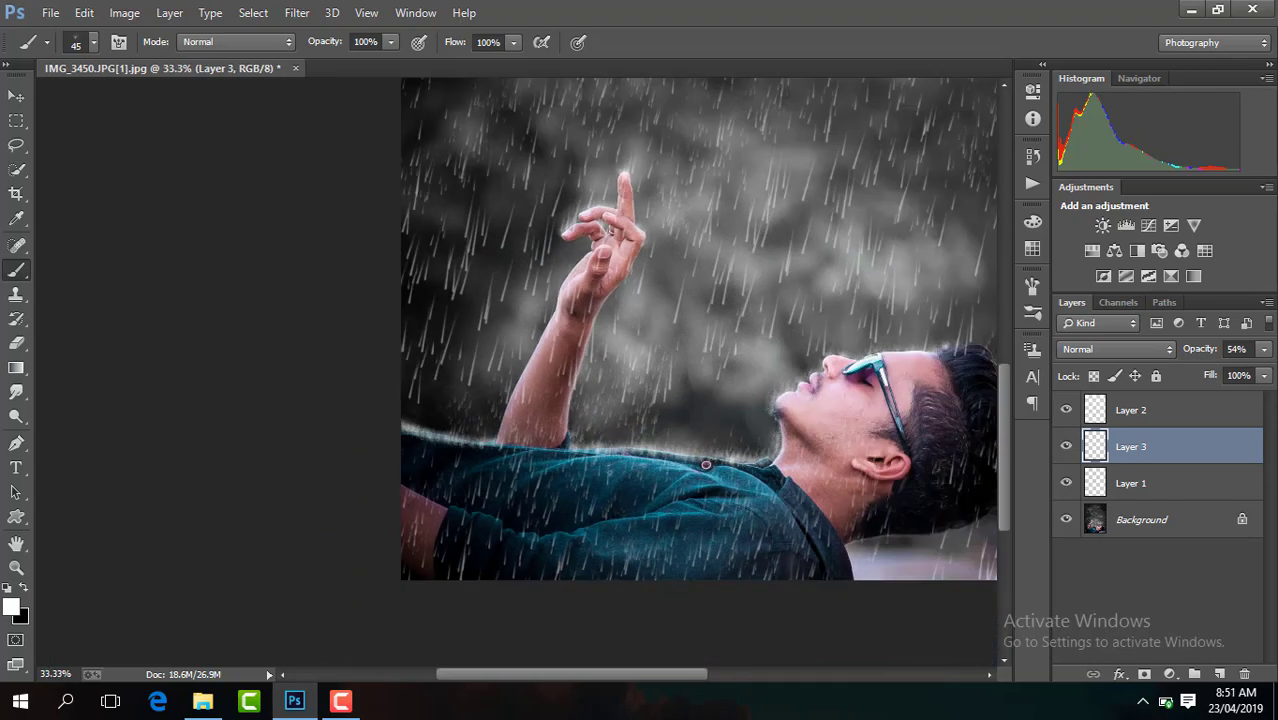
key("ctrl+plus")
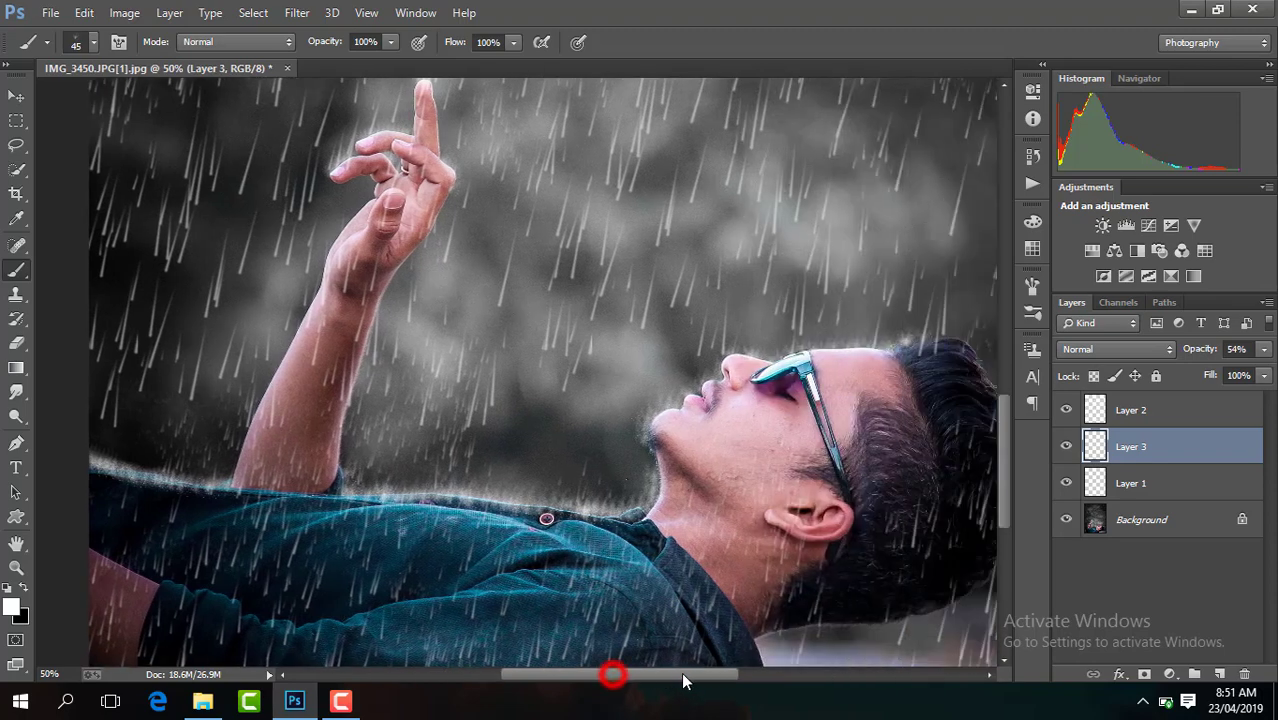
left_click_drag(611, 675, 683, 675)
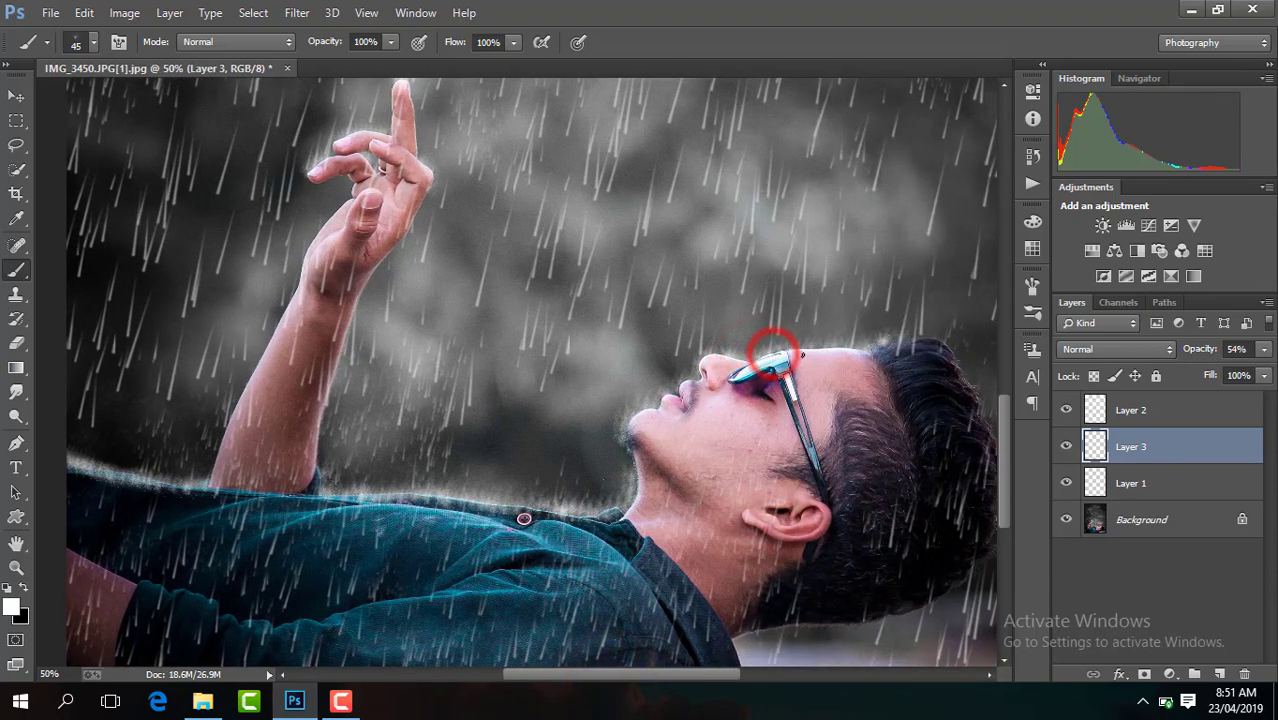
- Paint white light along the top of the head and down the hair outline
left_click(870, 350)
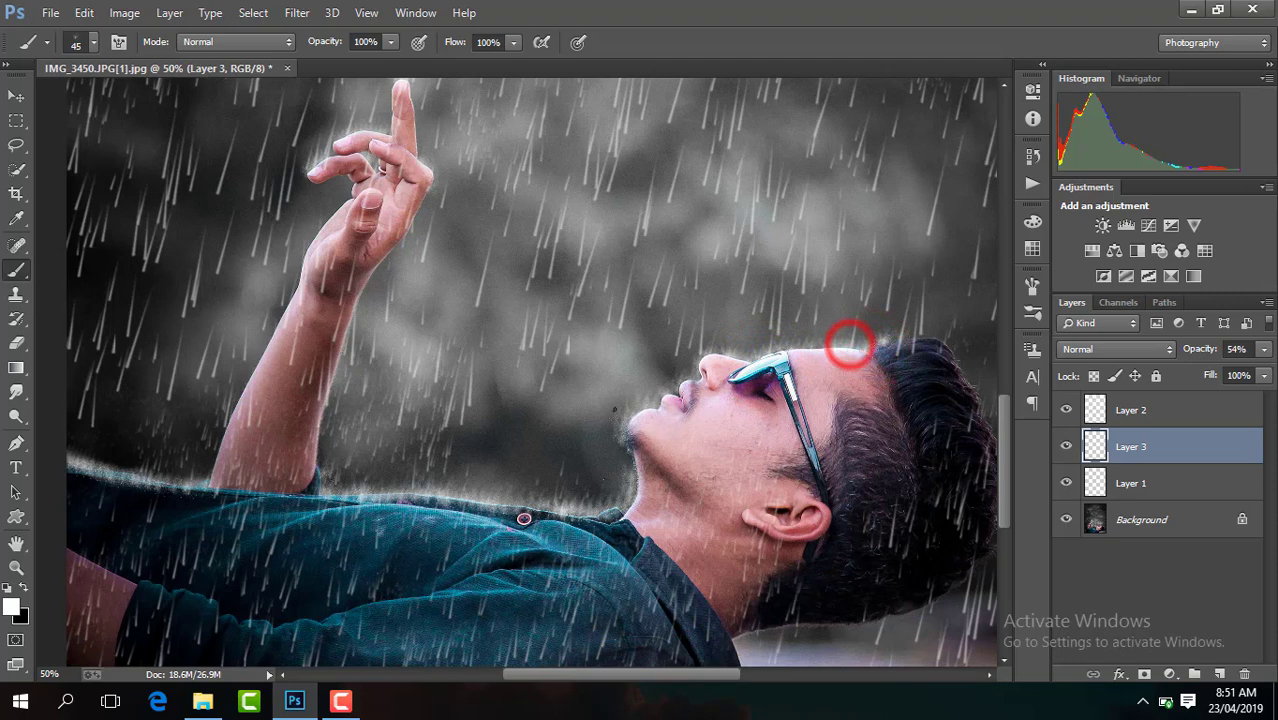
left_click(648, 412)
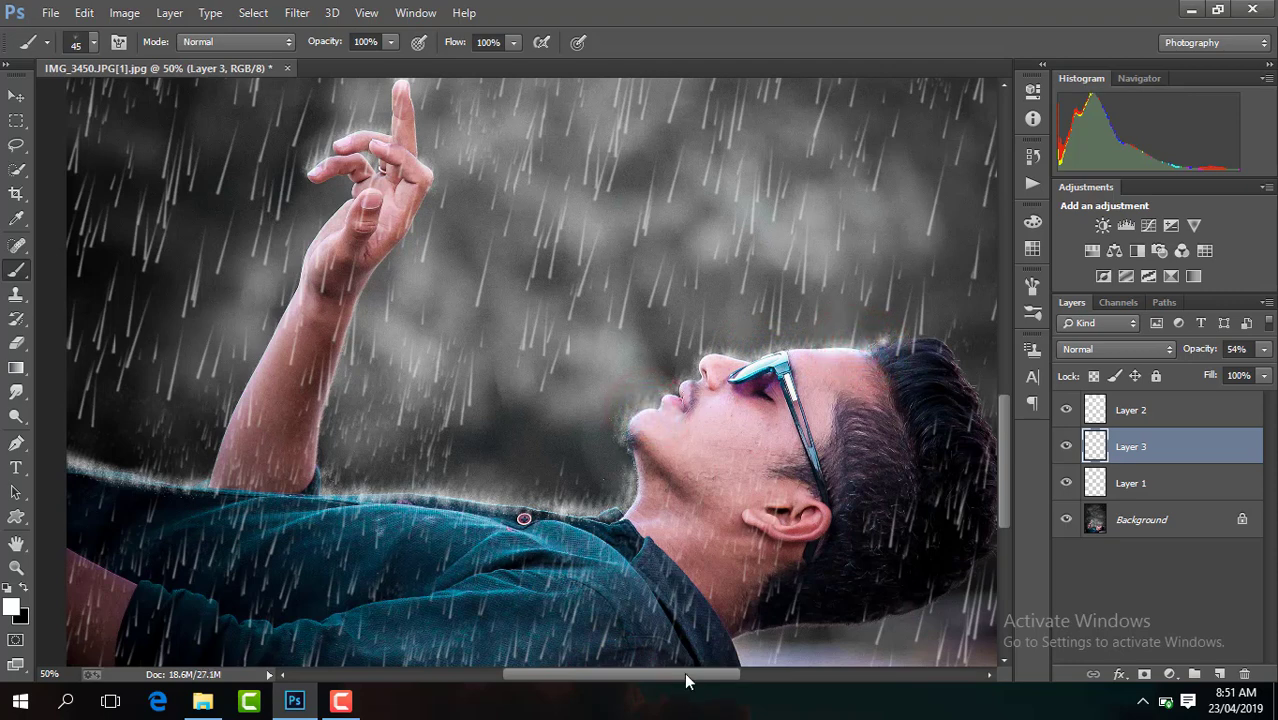
left_click_drag(687, 680, 755, 680)
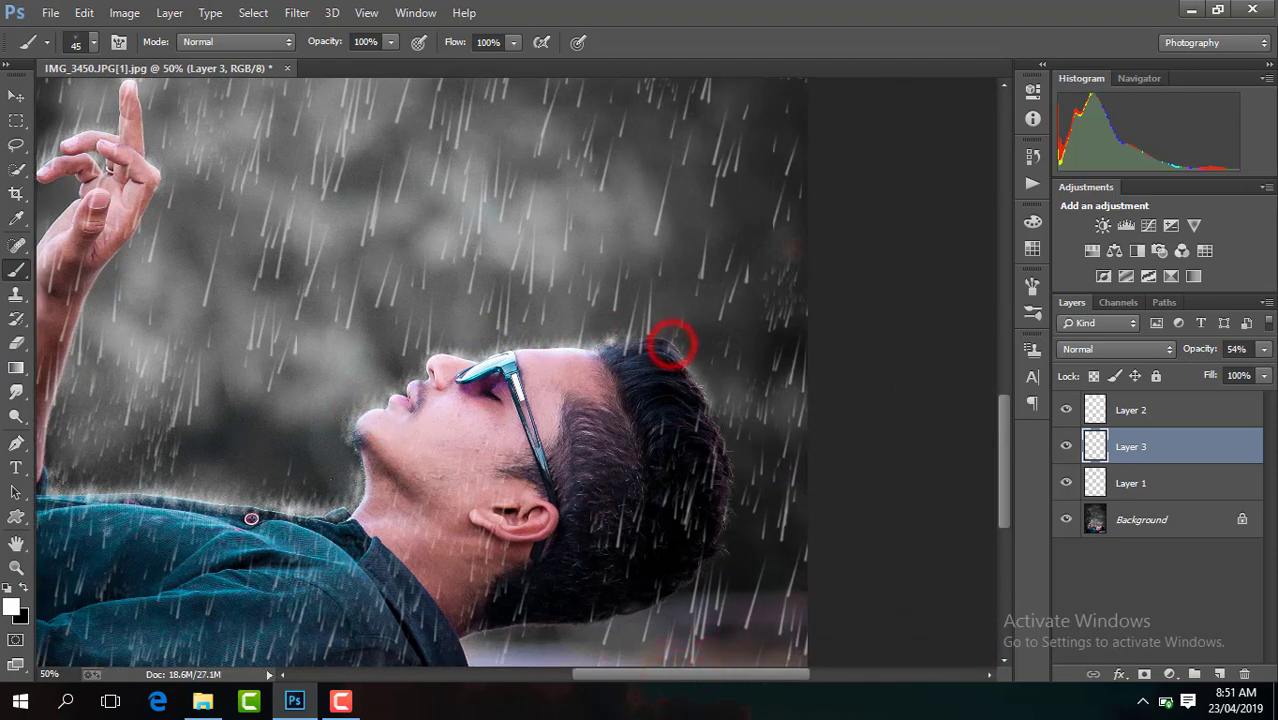
left_click(716, 422)
left_click(734, 489)
left_click_drag(734, 489, 728, 533)
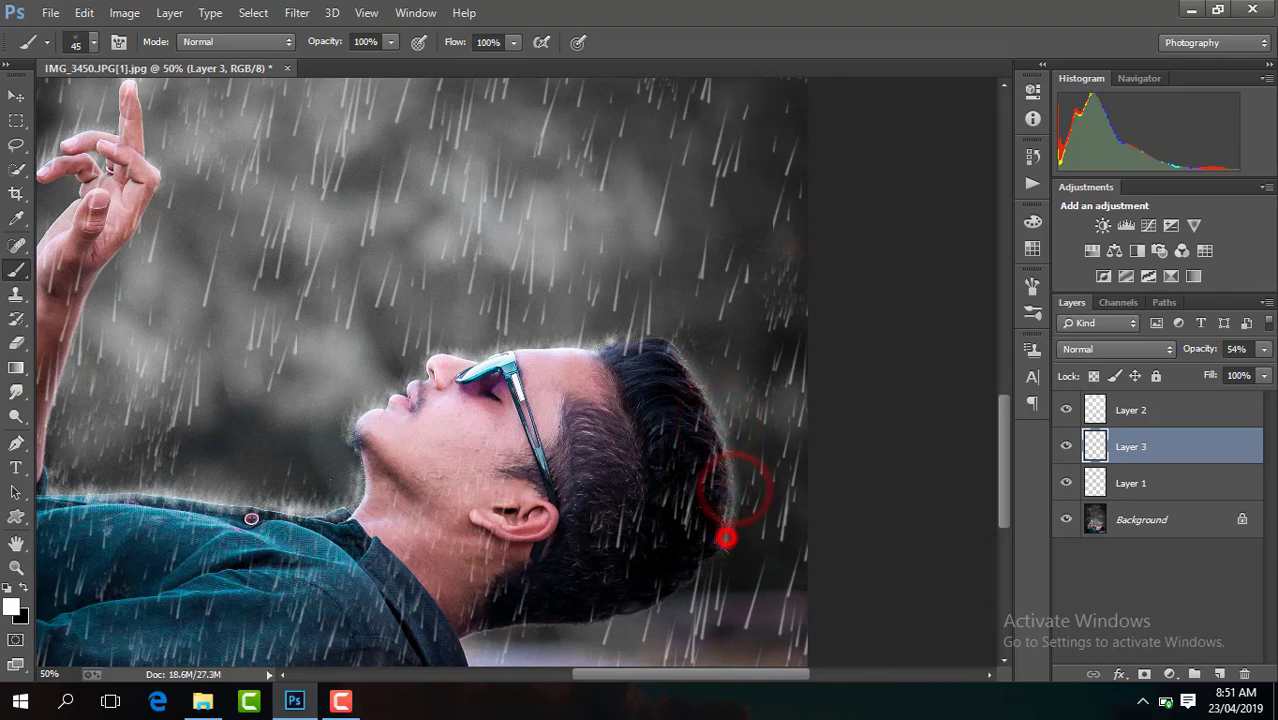
- Erase stray light marks near the hair with a soft round 26 px eraser
left_click(16, 343)
left_click(93, 46)
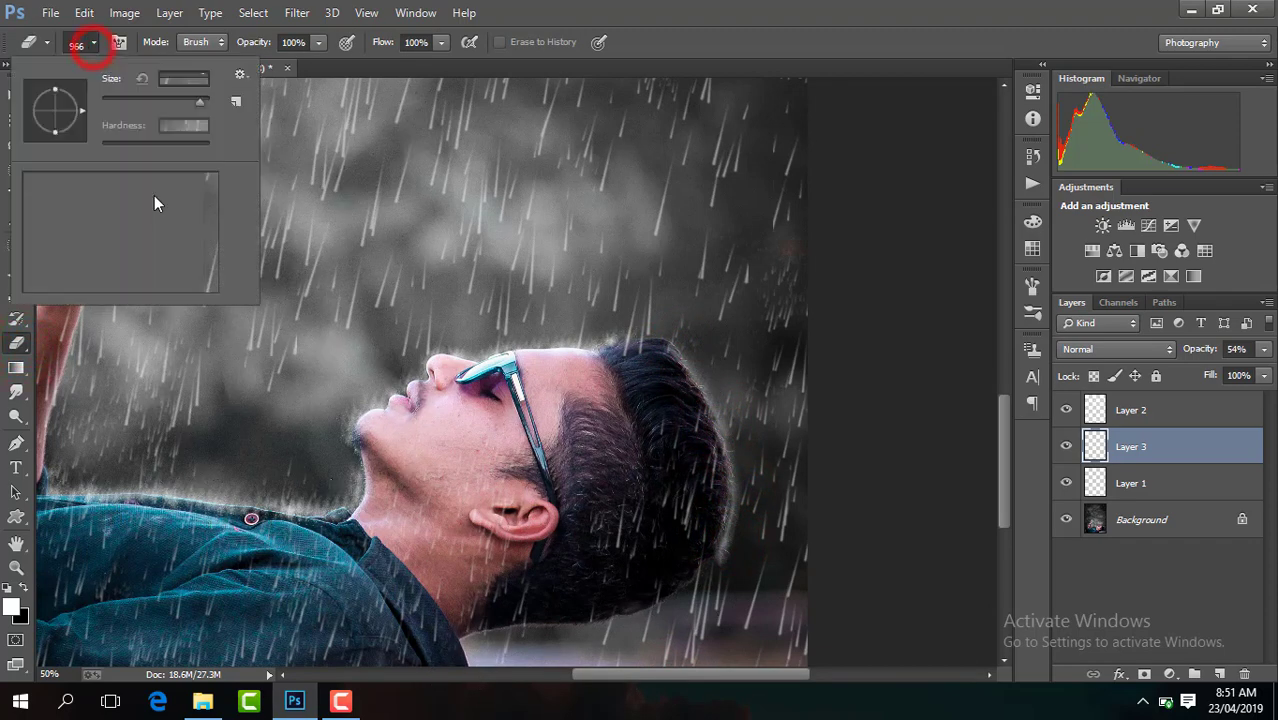
left_click(211, 264)
left_click(97, 188)
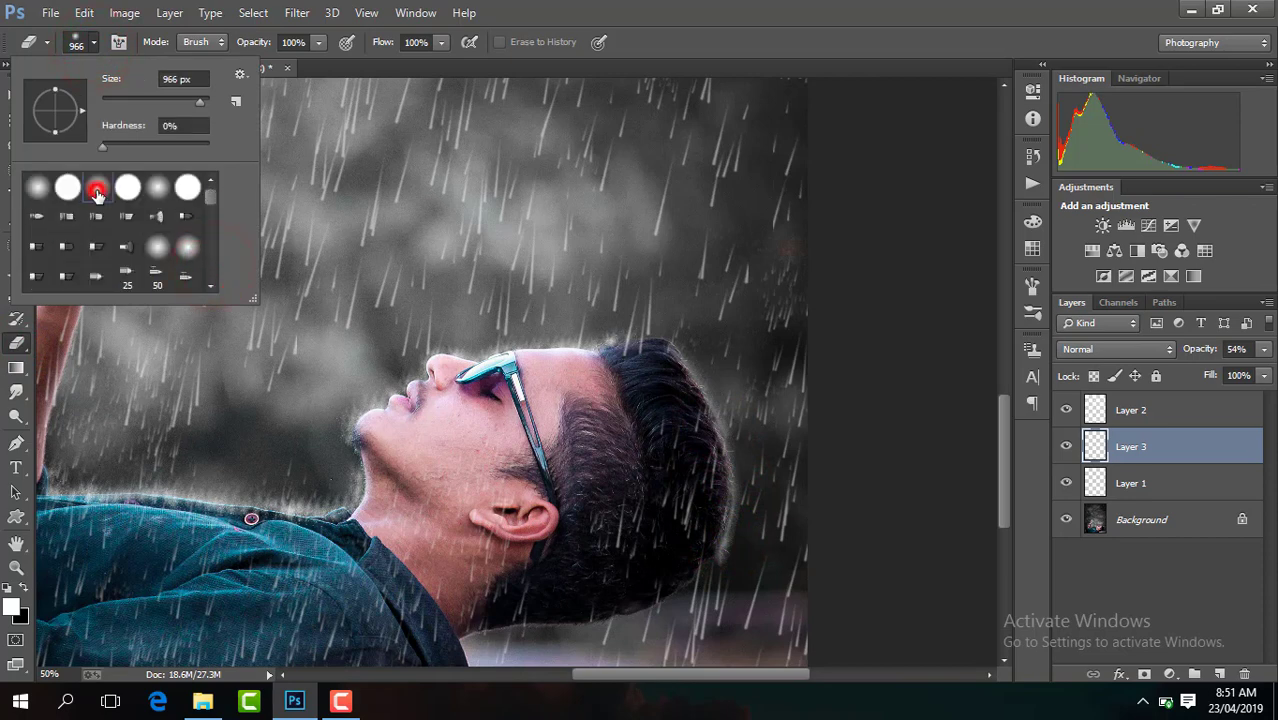
left_click(115, 100)
left_click(724, 567)
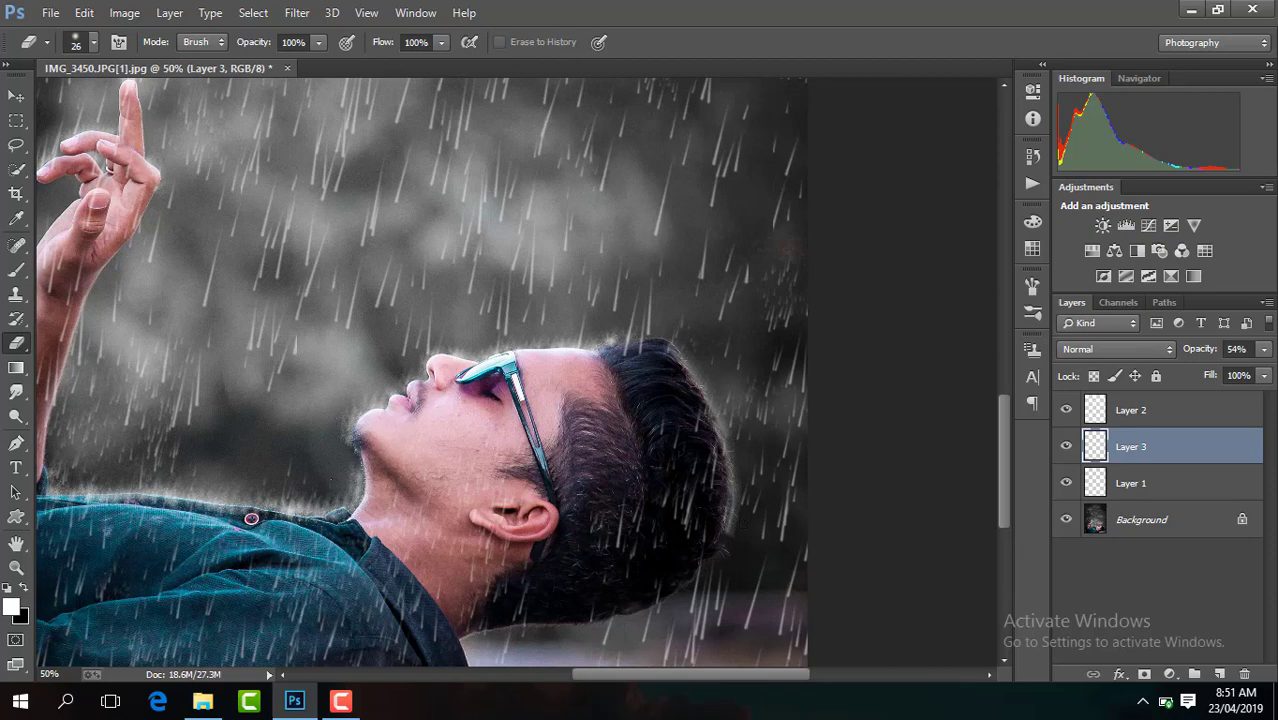
left_click(743, 524)
key("ctrl+minus")
key("ctrl+minus")
key("ctrl+minus")
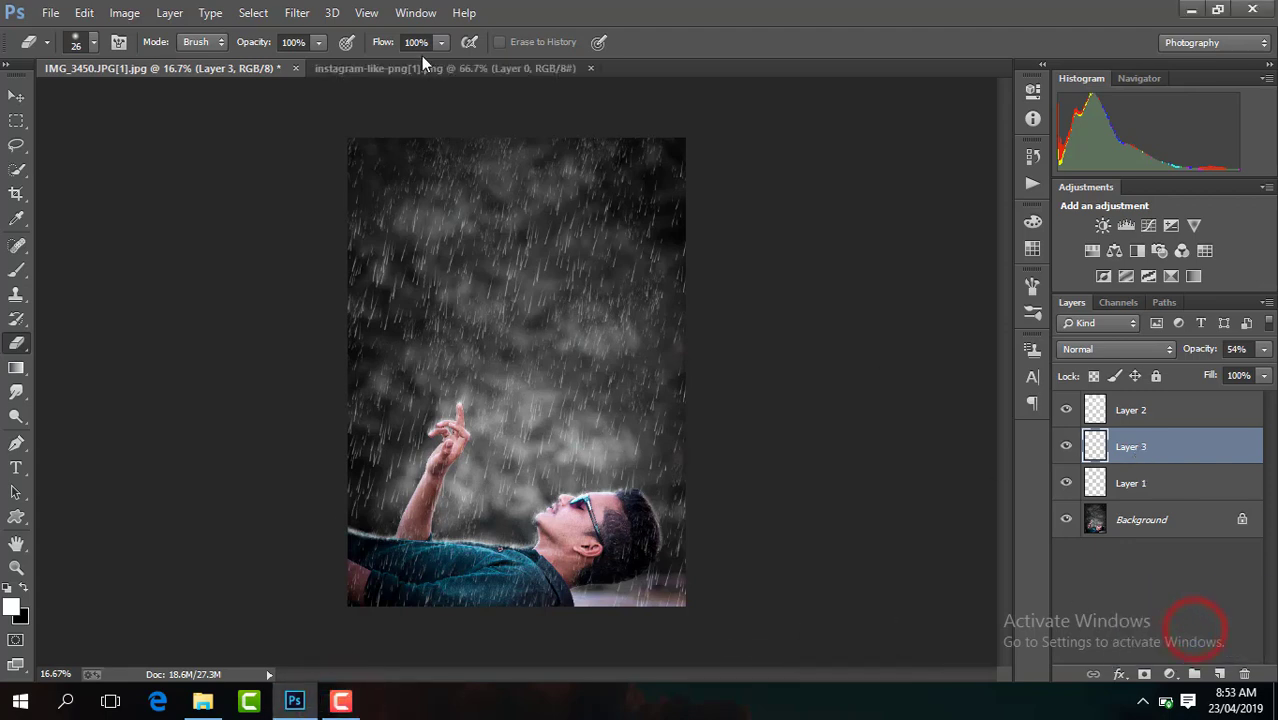
- Drag the Instagram like icon from its image onto the rain photo as Layer 4
left_click(427, 66)
left_click(16, 95)
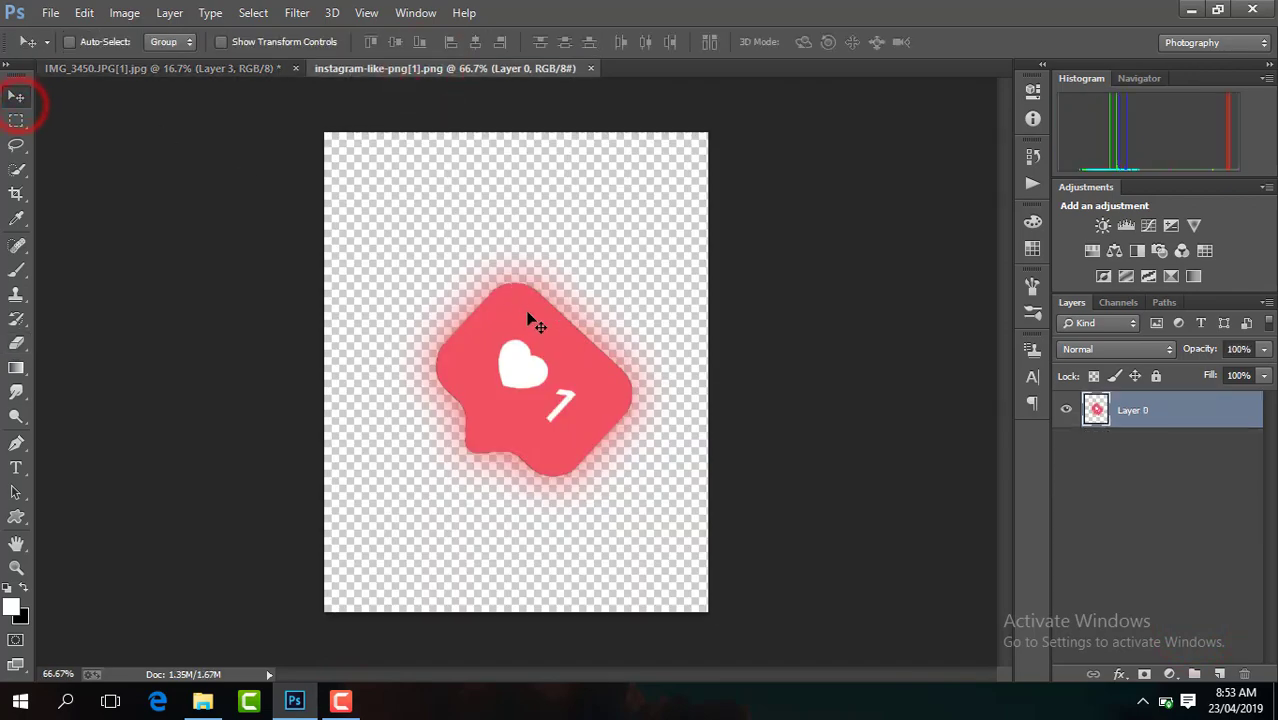
left_click_drag(533, 318, 358, 212)
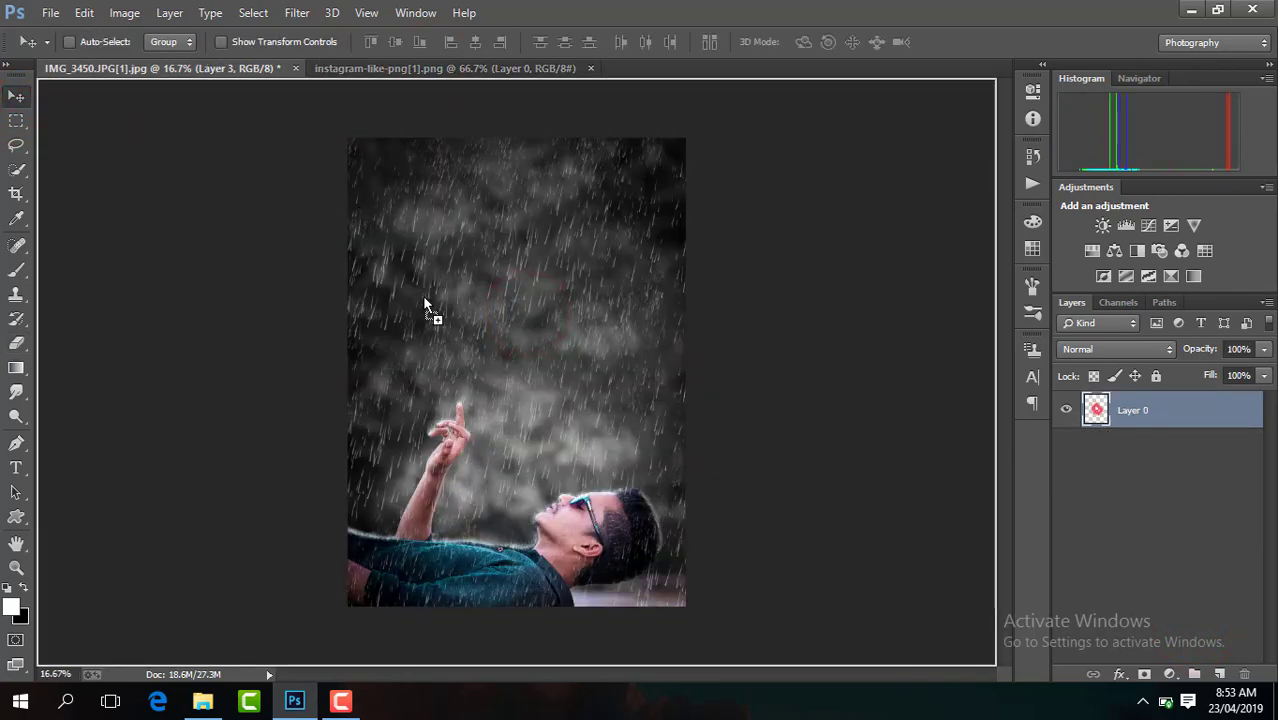
left_click_drag(424, 301, 424, 303)
- Scale the like icon to about 61% and move it down toward the raised finger
left_click(267, 42)
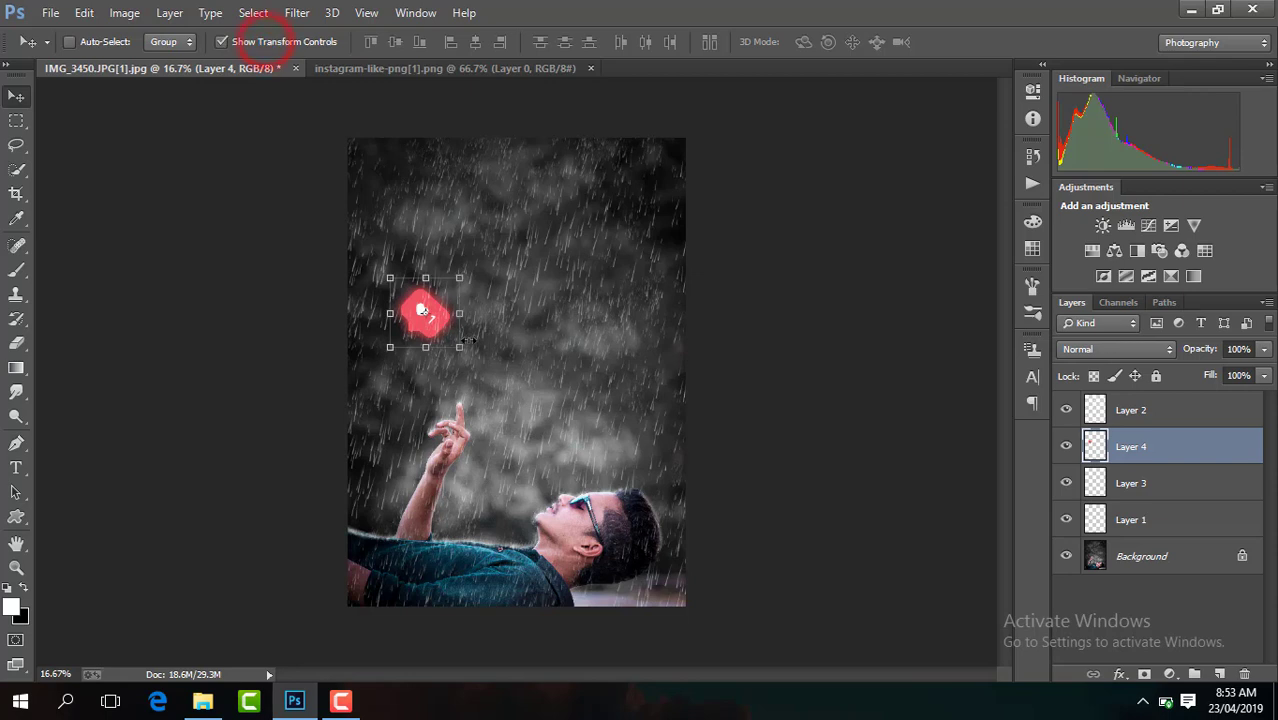
left_click(460, 347)
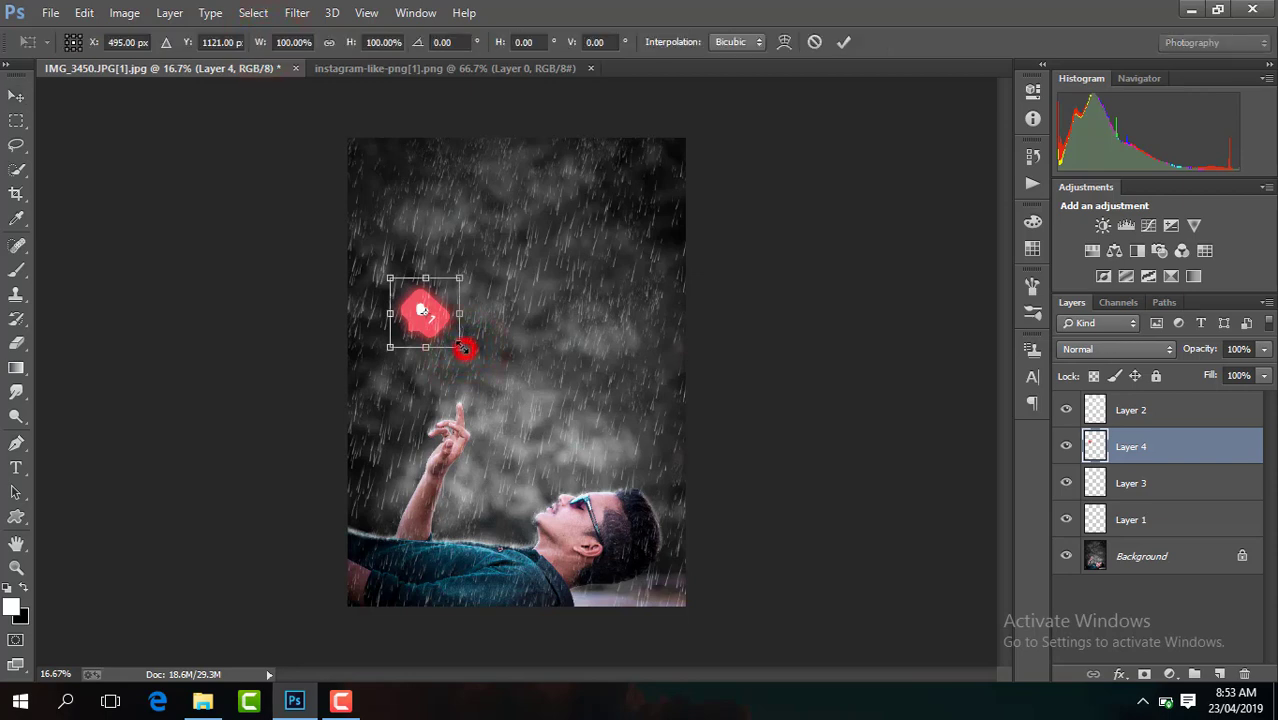
left_click_drag(462, 348, 449, 339)
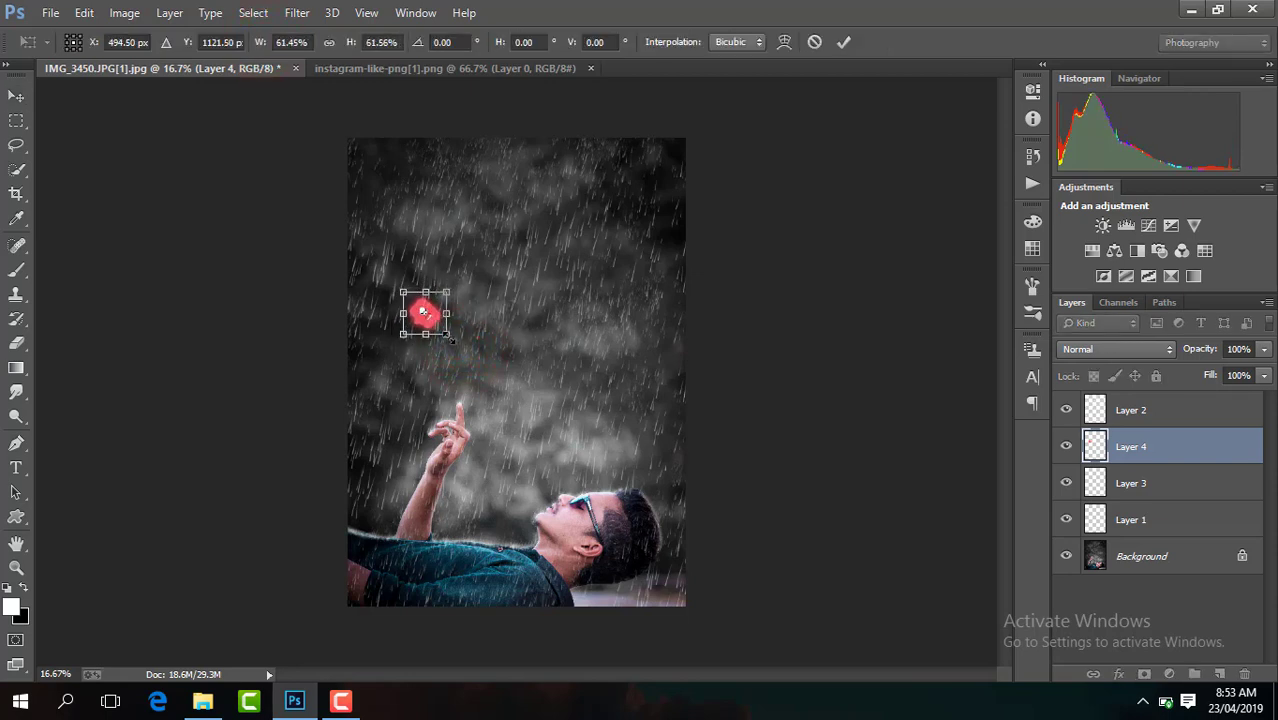
key("Return")
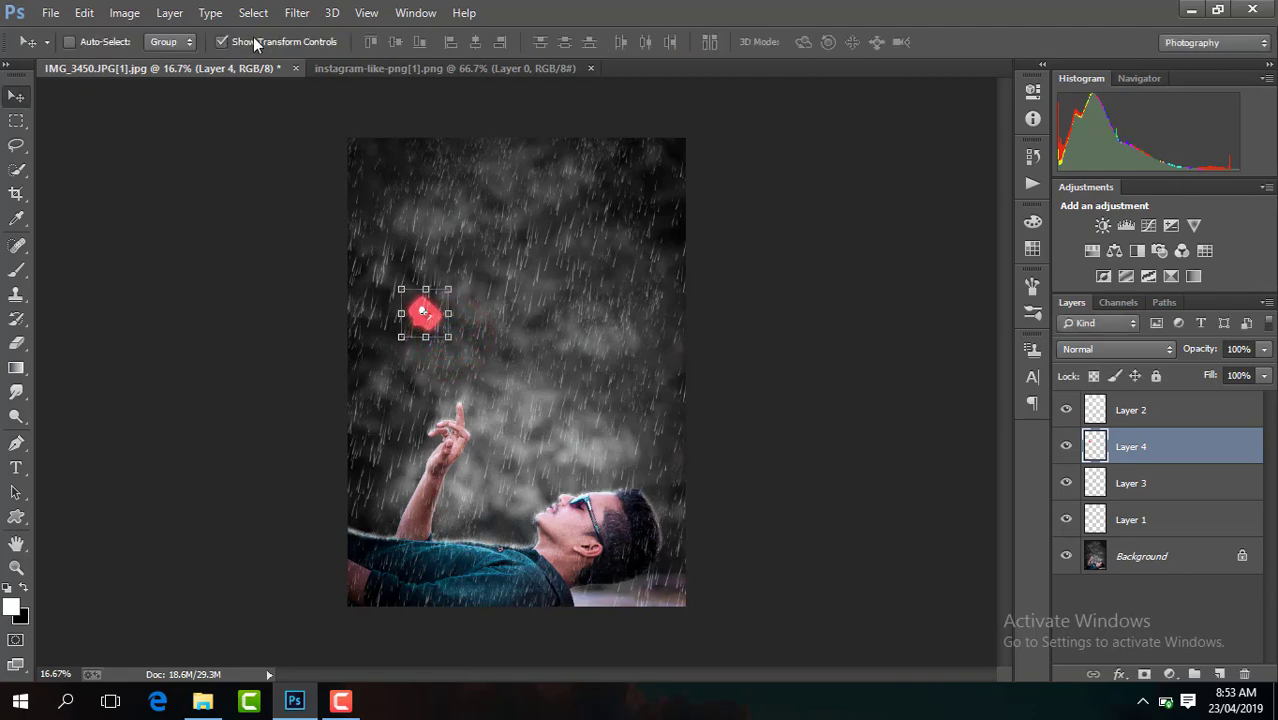
left_click(258, 41)
left_click_drag(443, 301, 481, 353)
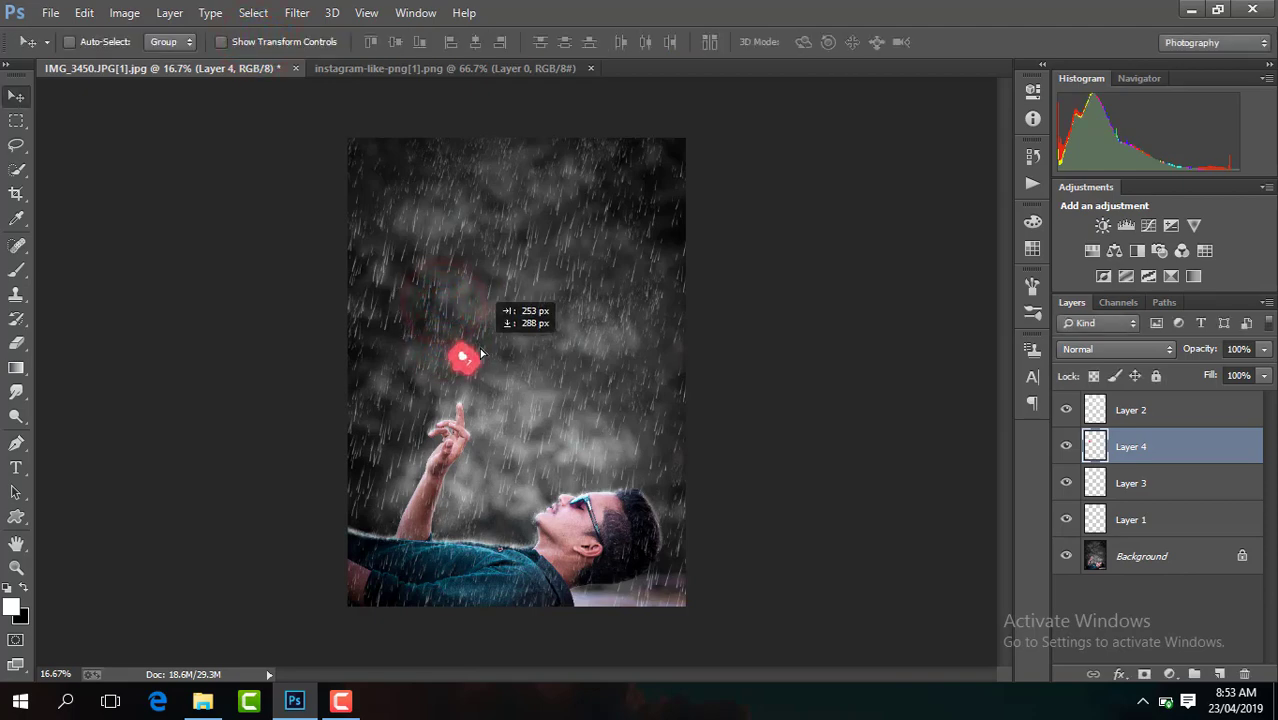
key("ctrl+plus")
key("ctrl+plus")
key("ctrl+plus")
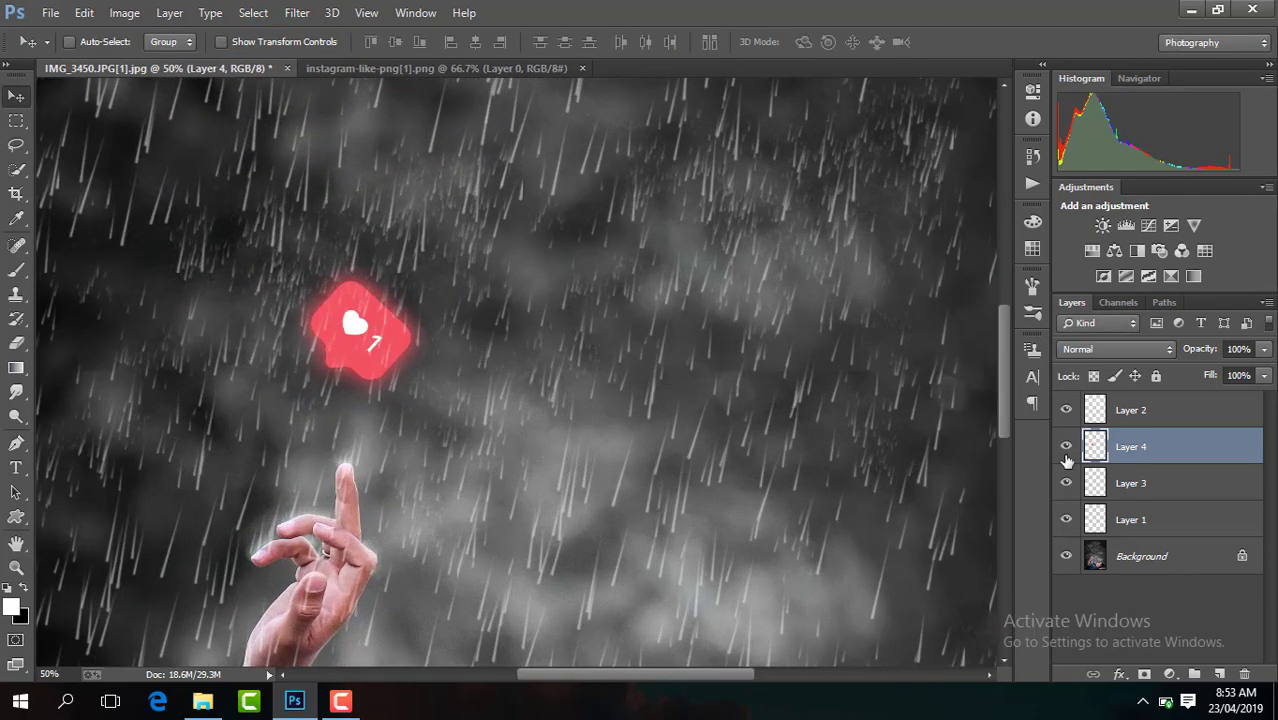
- Keep Layer 4 below the rain, tilt the icon about -67° and shift it left above the fingertip
left_click_drag(1140, 450, 1137, 405)
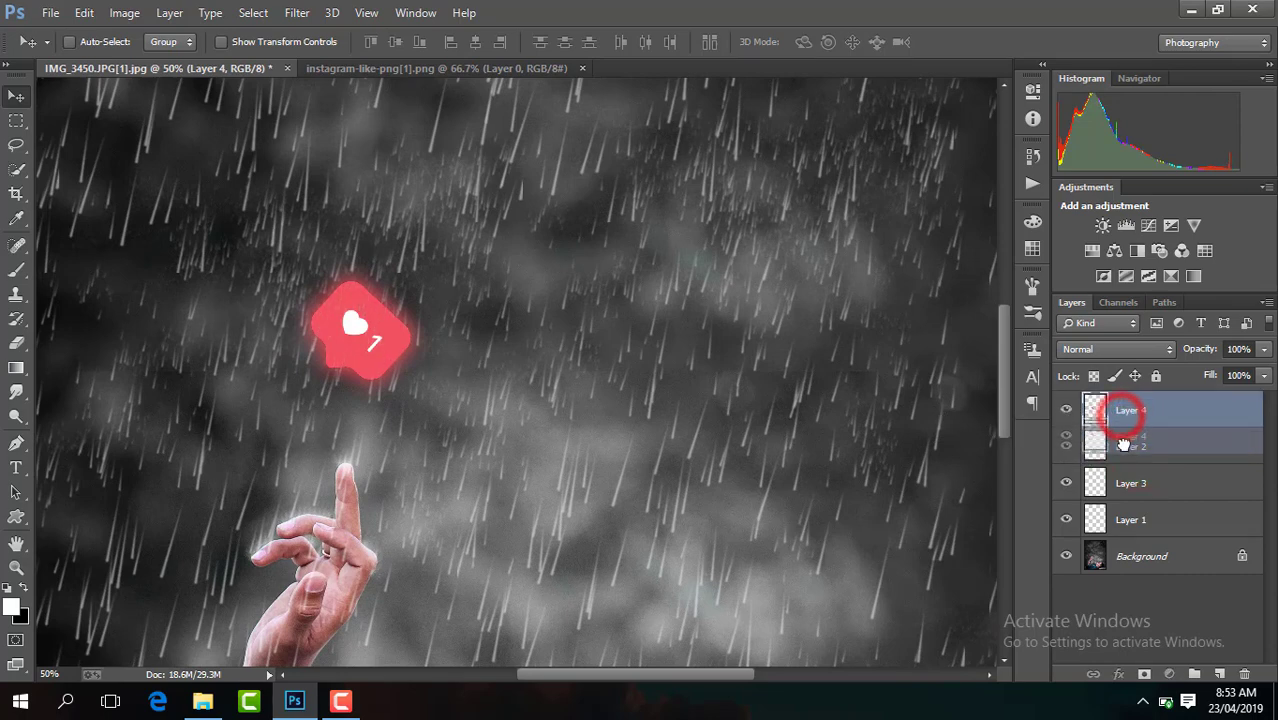
left_click_drag(1122, 420, 1125, 452)
left_click(1001, 426)
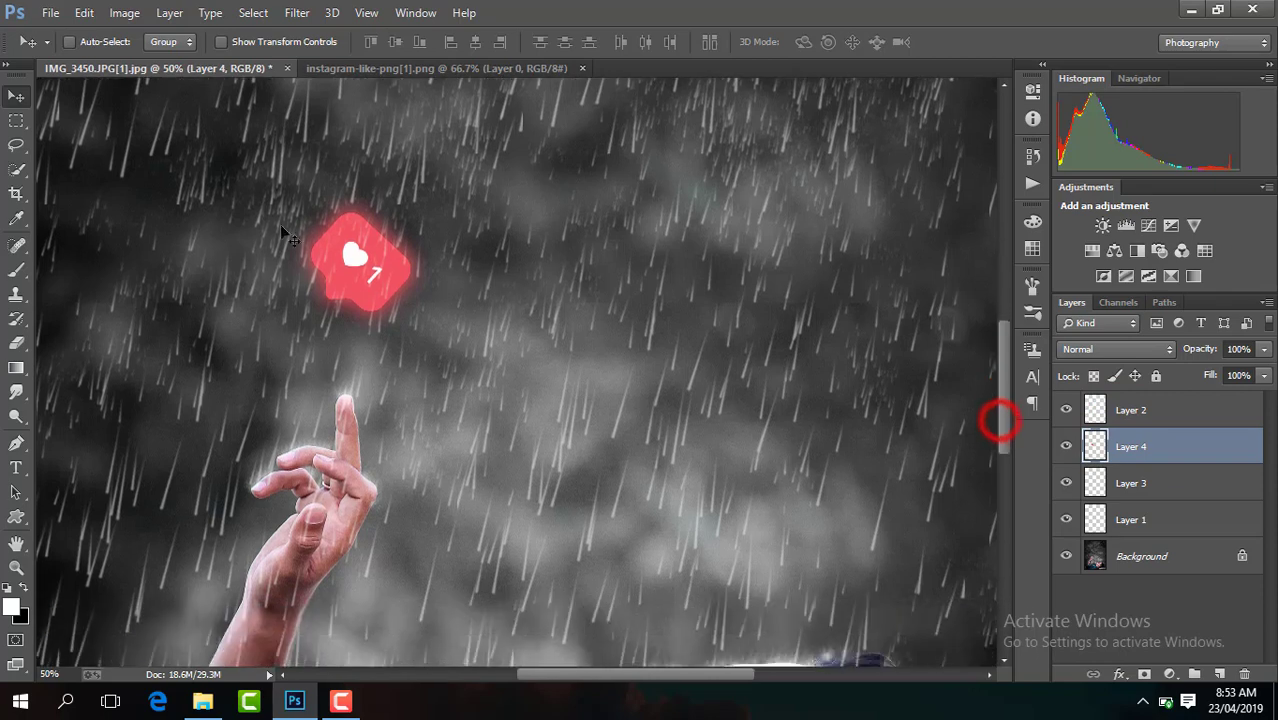
left_click(285, 43)
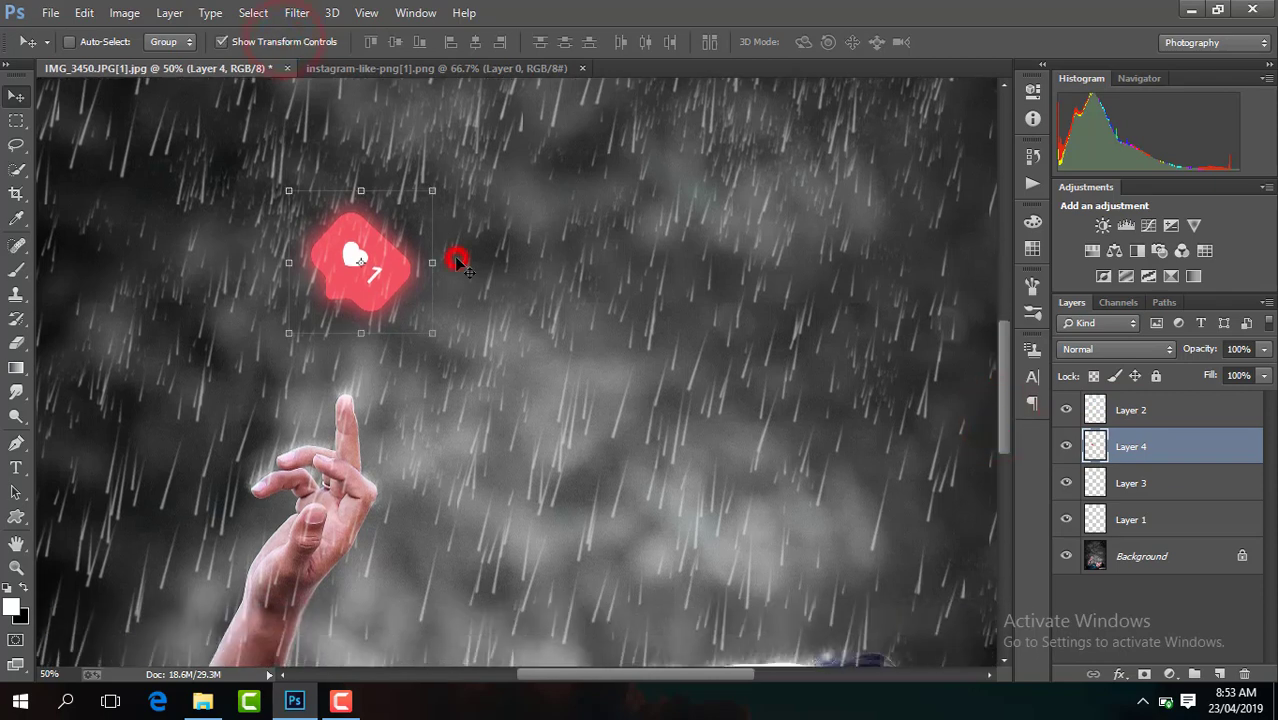
left_click_drag(450, 247, 398, 172)
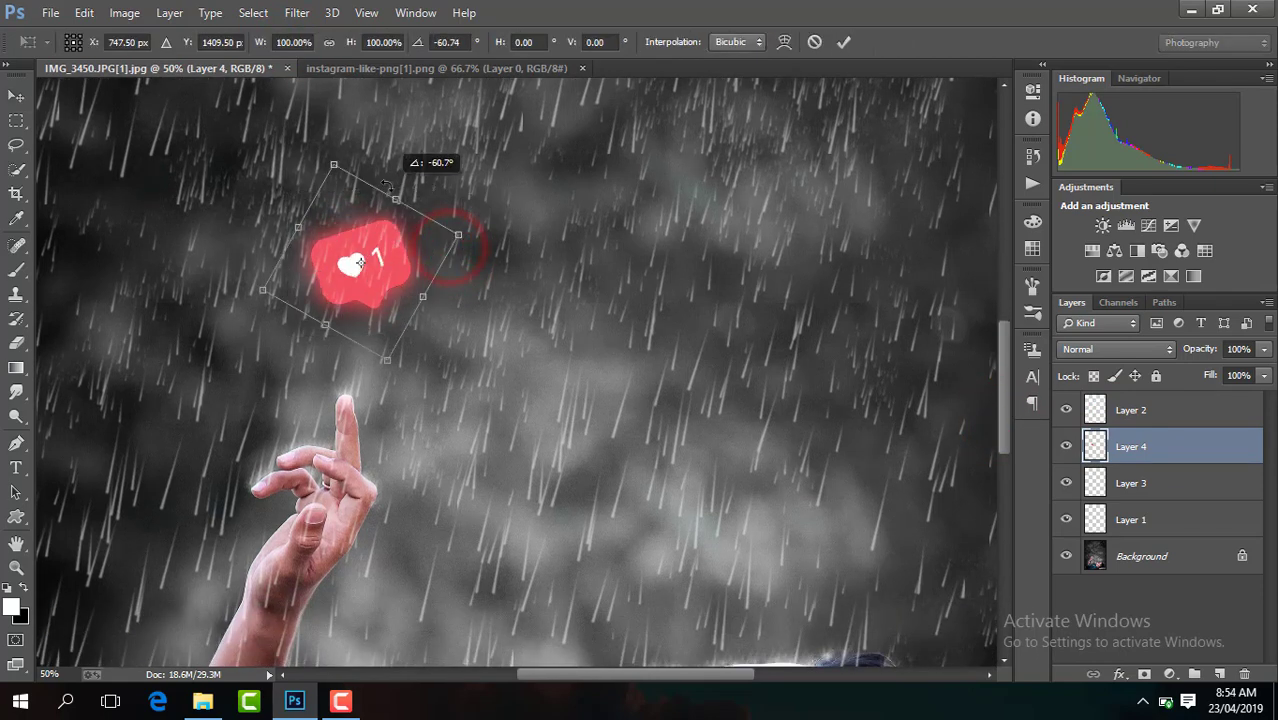
left_click_drag(383, 236, 336, 272)
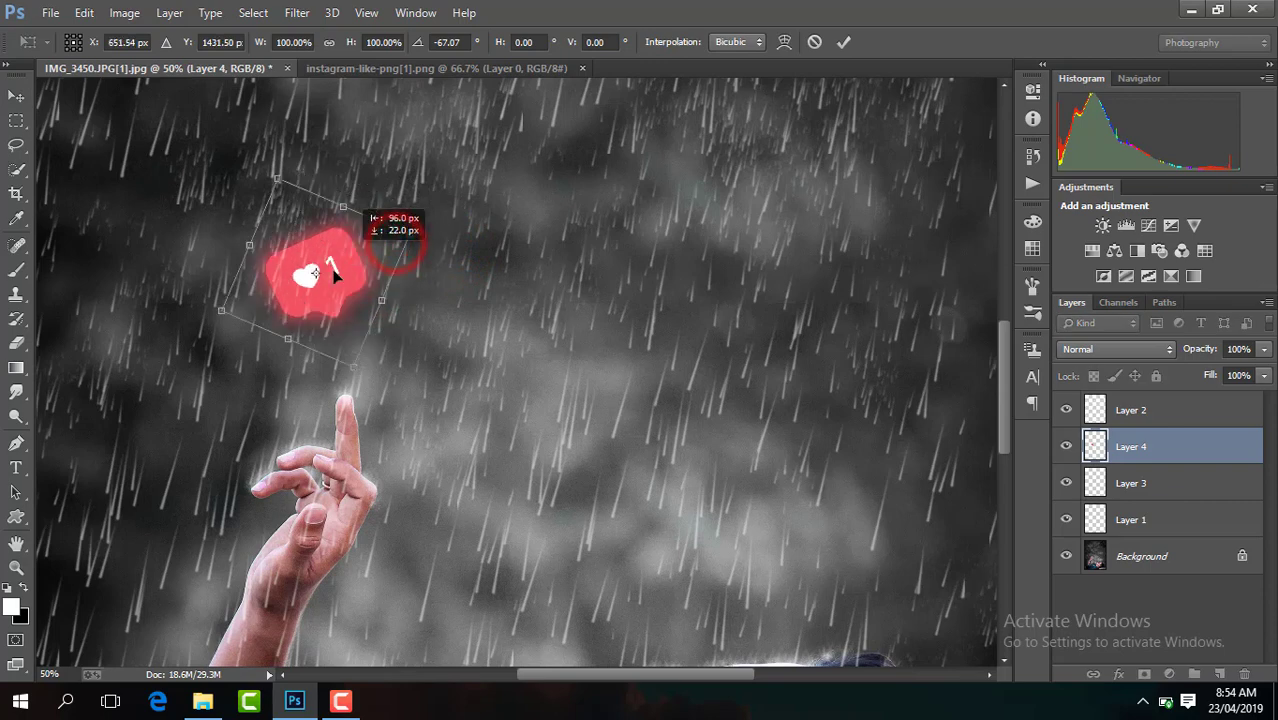
left_click(843, 42)
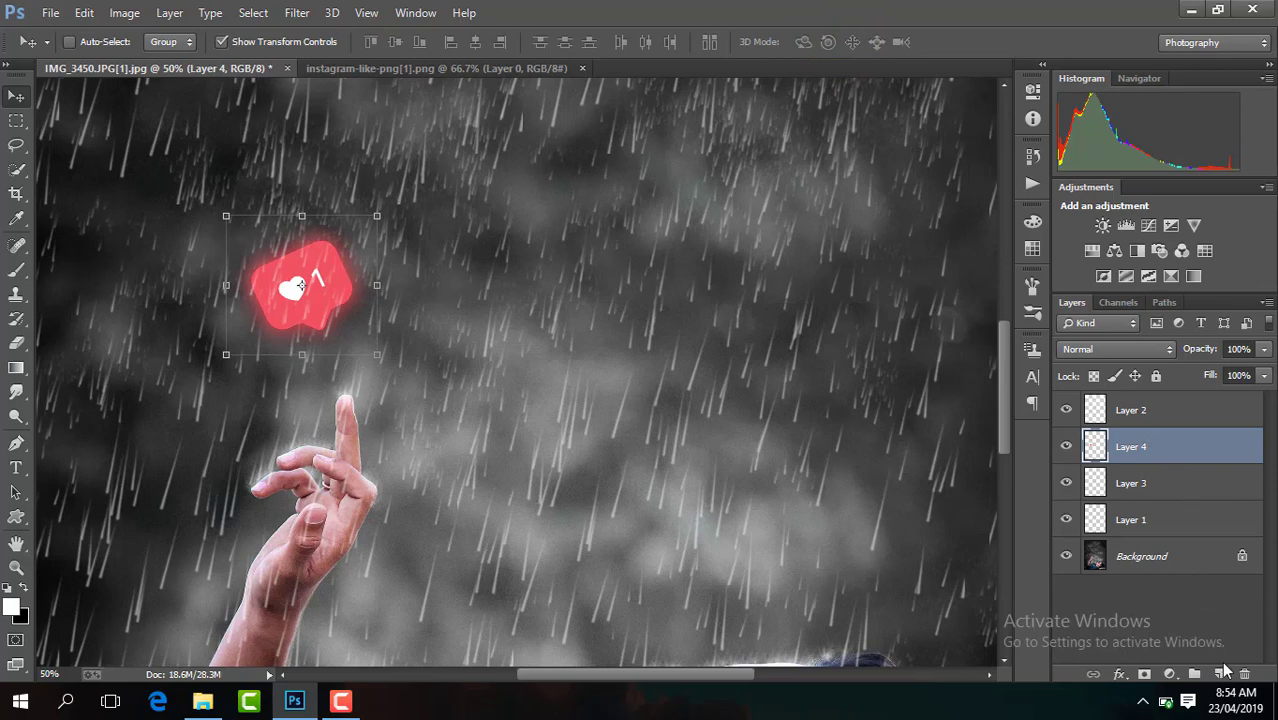
- Add a new layer and sample the like icon's red as the paint colour
left_click(1222, 673)
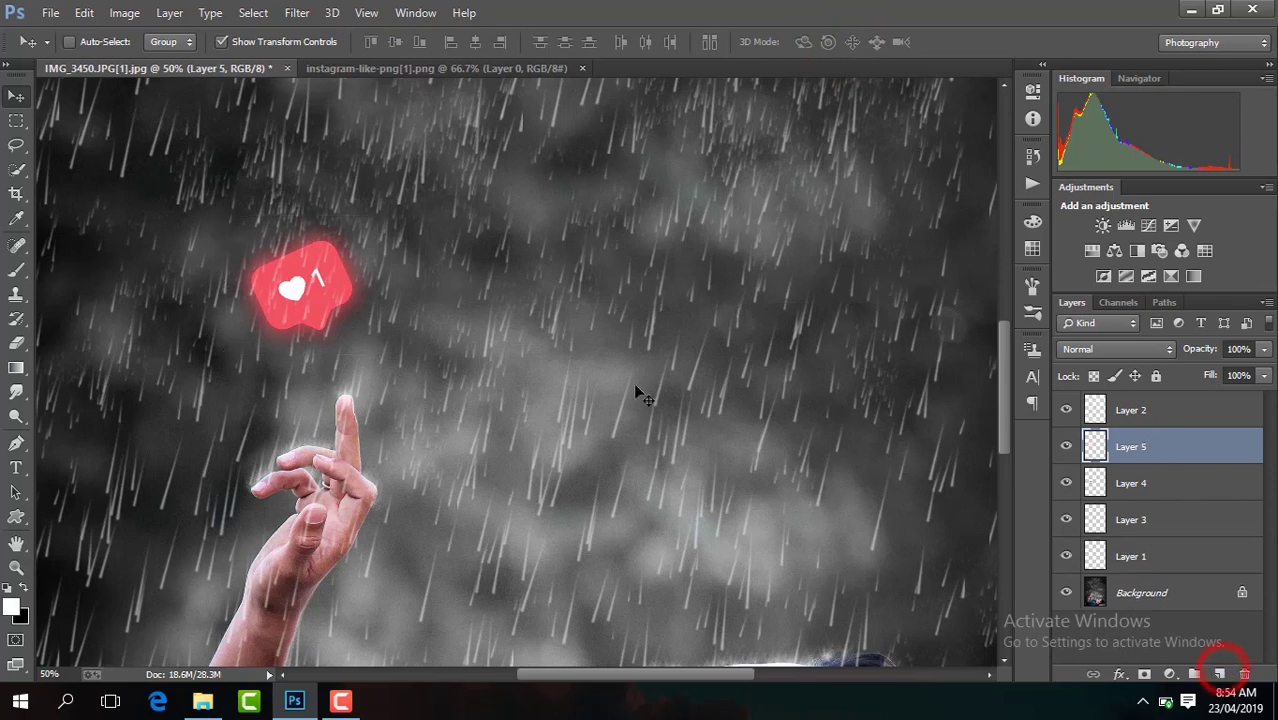
left_click(19, 219)
left_click(337, 280)
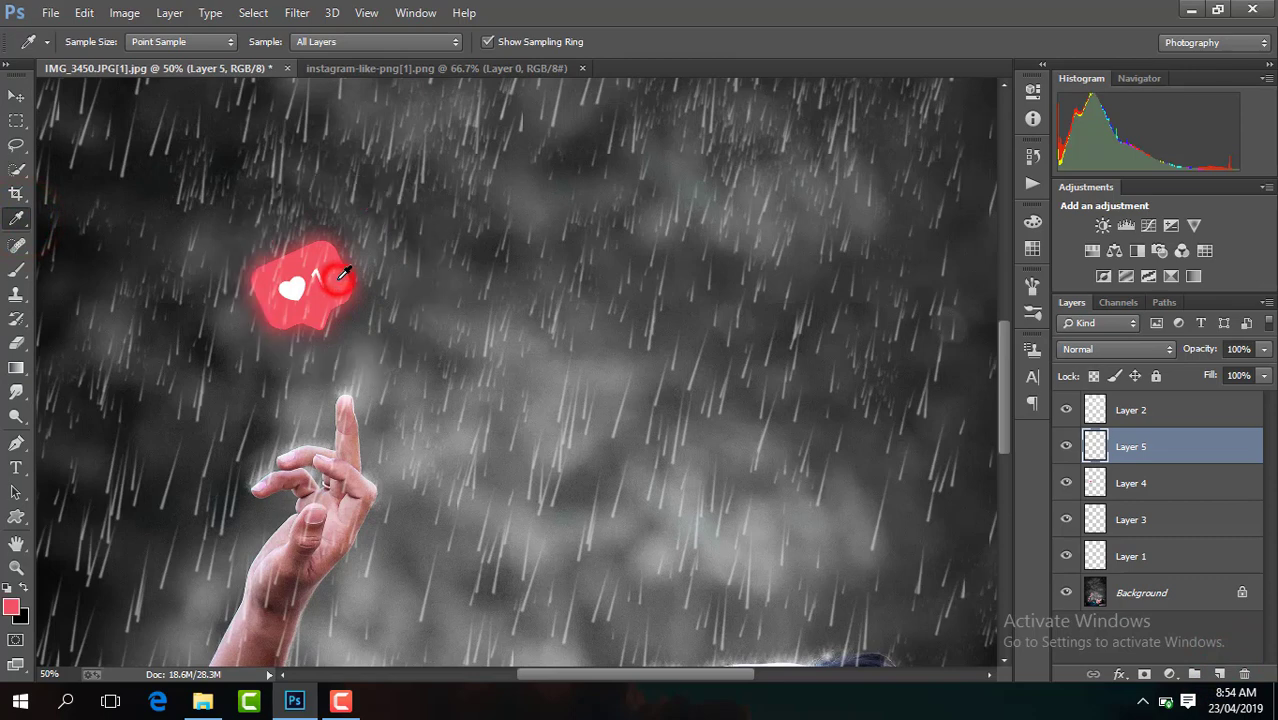
- Paint a soft red blob over the icon with a large 0%-hardness brush, then place it below Layer 4
left_click(18, 274)
left_click(125, 268)
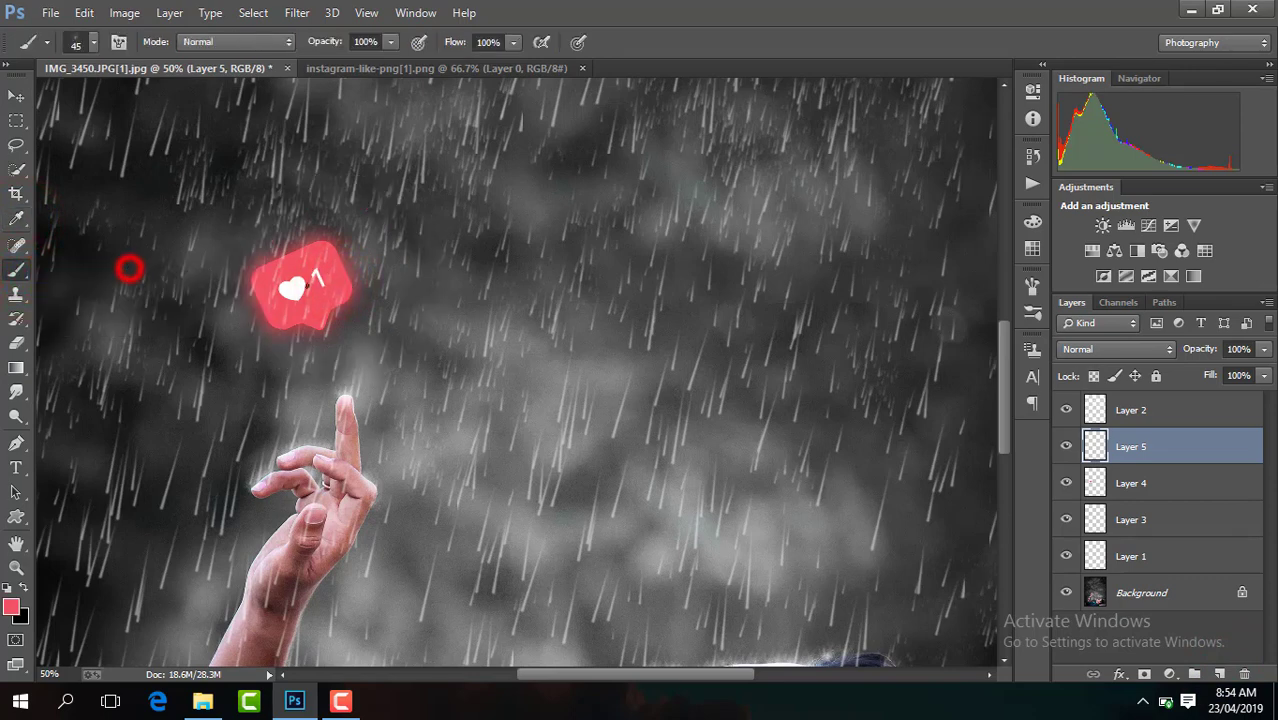
left_click(93, 42)
left_click(160, 190)
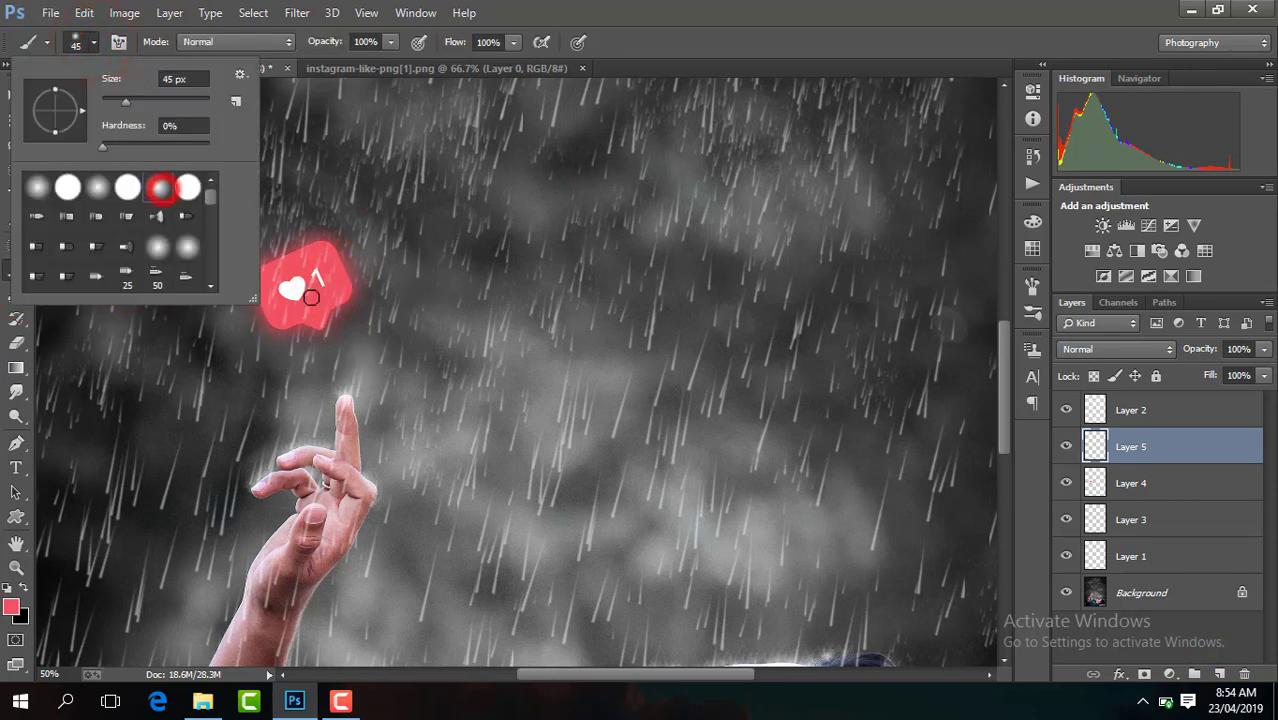
left_click(101, 189)
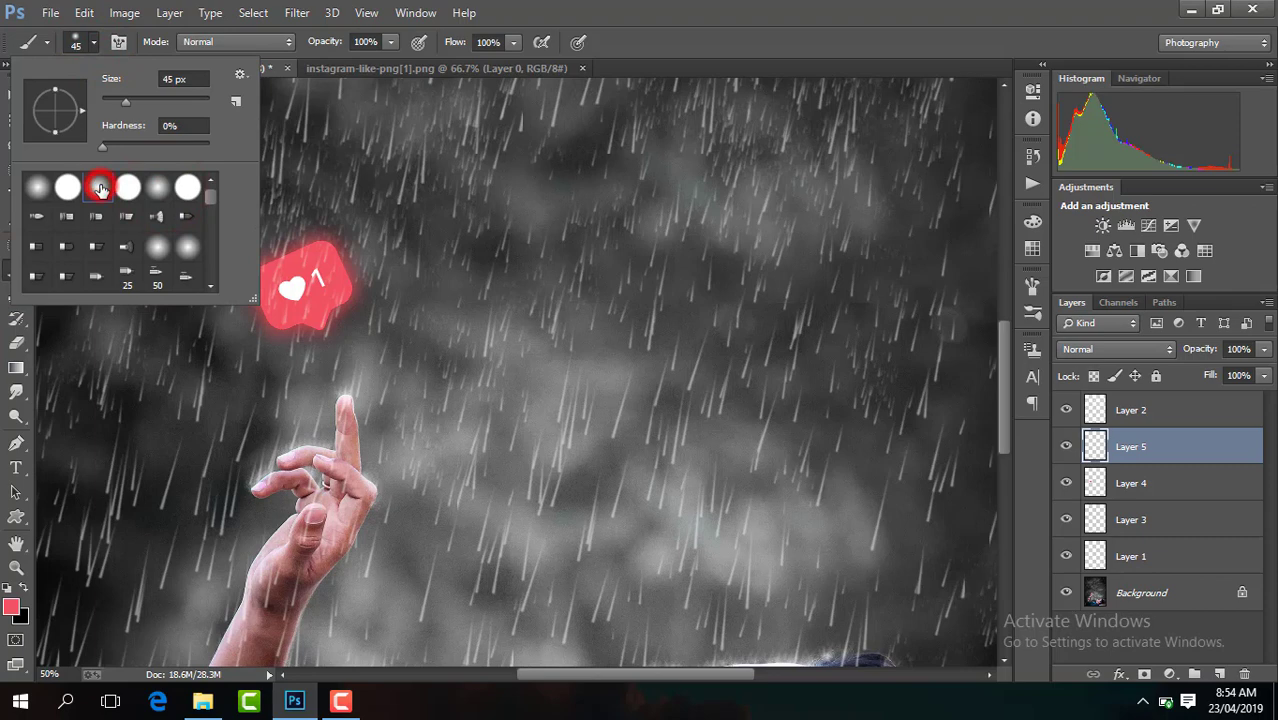
left_click(199, 100)
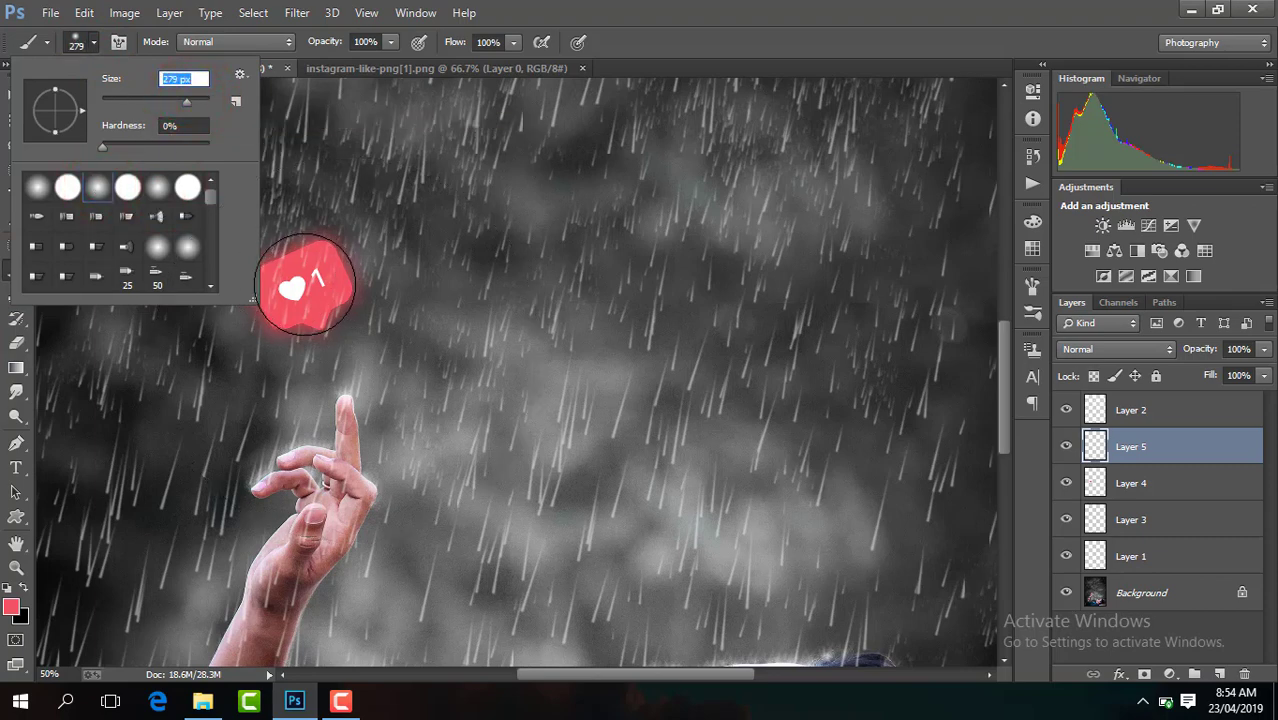
left_click(309, 284)
left_click_drag(305, 285, 300, 290)
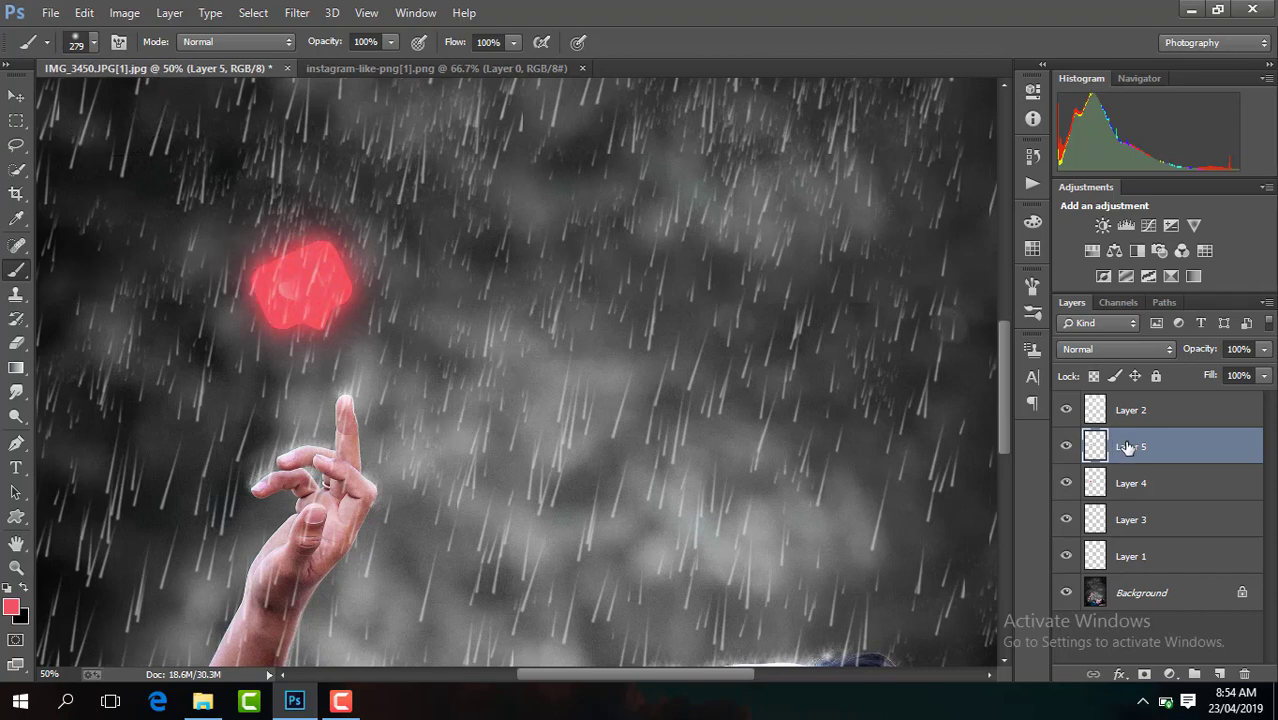
left_click_drag(1128, 447, 1125, 490)
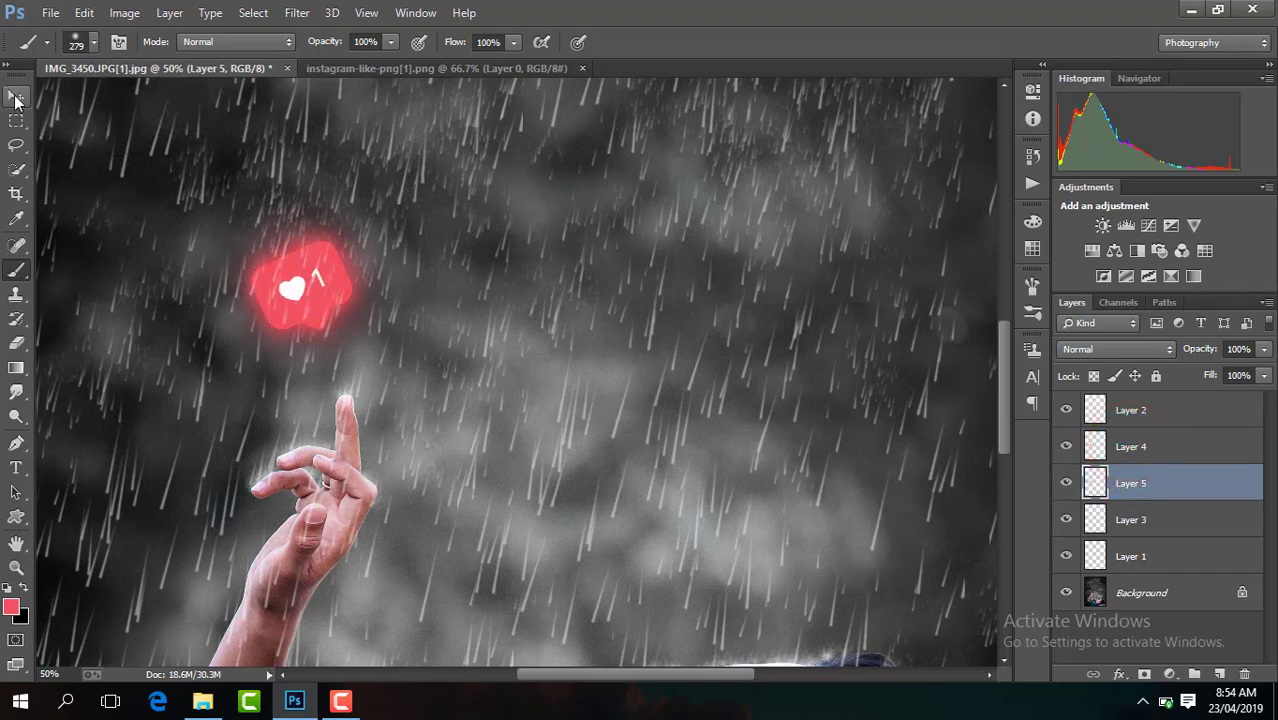
- Scale up Layer 5's red glow around the icon with Free Transform
left_click(15, 97)
key("ctrl+t")
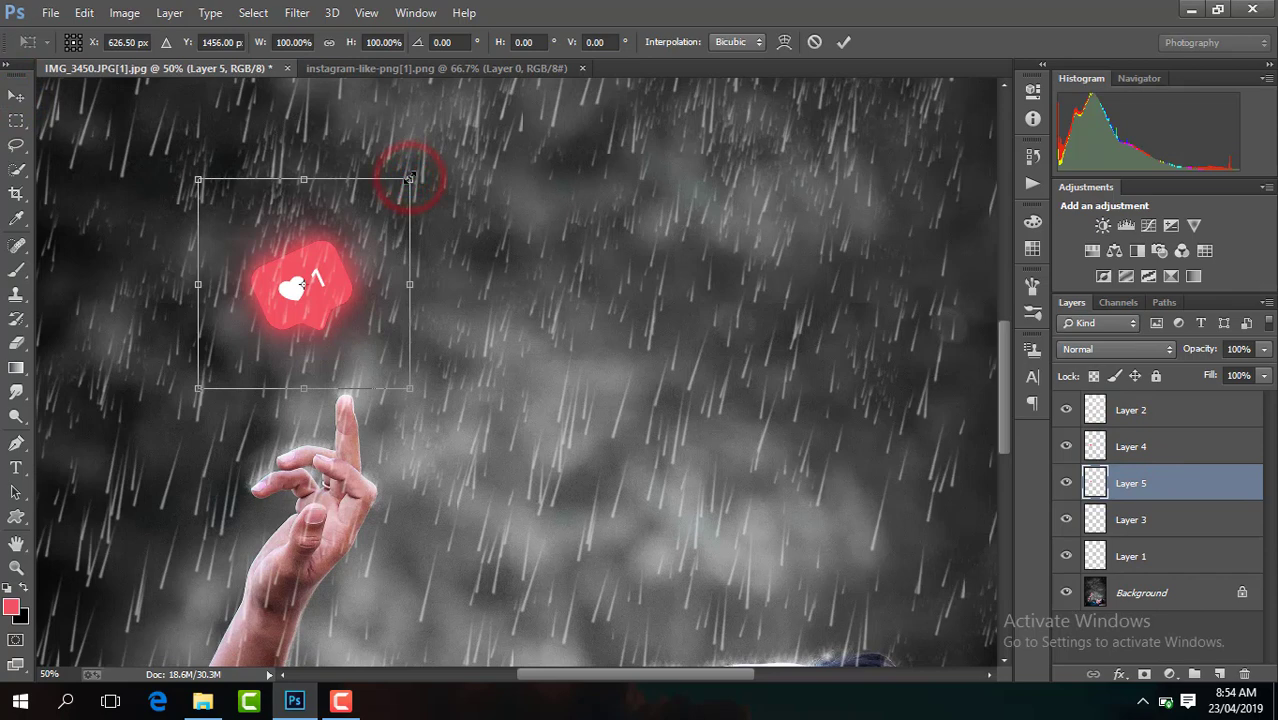
mouse_move(409, 178)
left_mouse_down()
mouse_move(449, 148)
mouse_move(434, 158)
left_mouse_up()
key("Return")
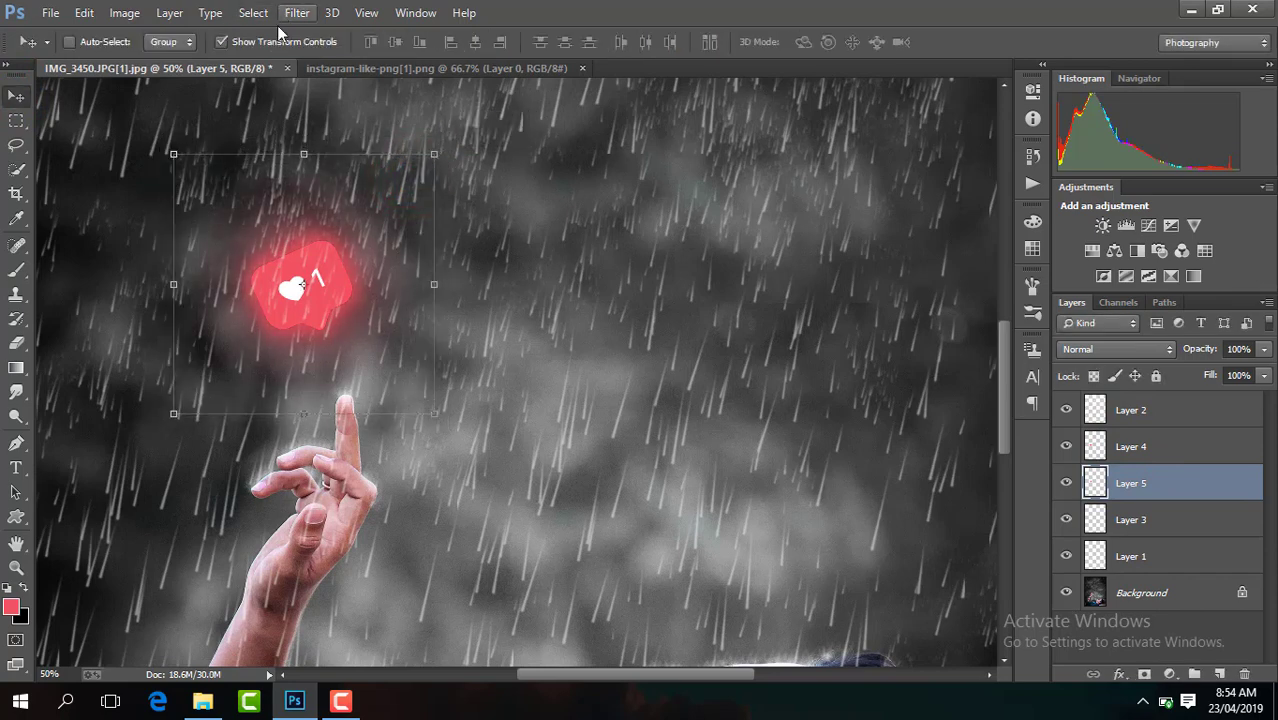
left_click(284, 41)
- Fade the glow layer to 68% opacity and hide the icon to judge the halo
left_click(1265, 349)
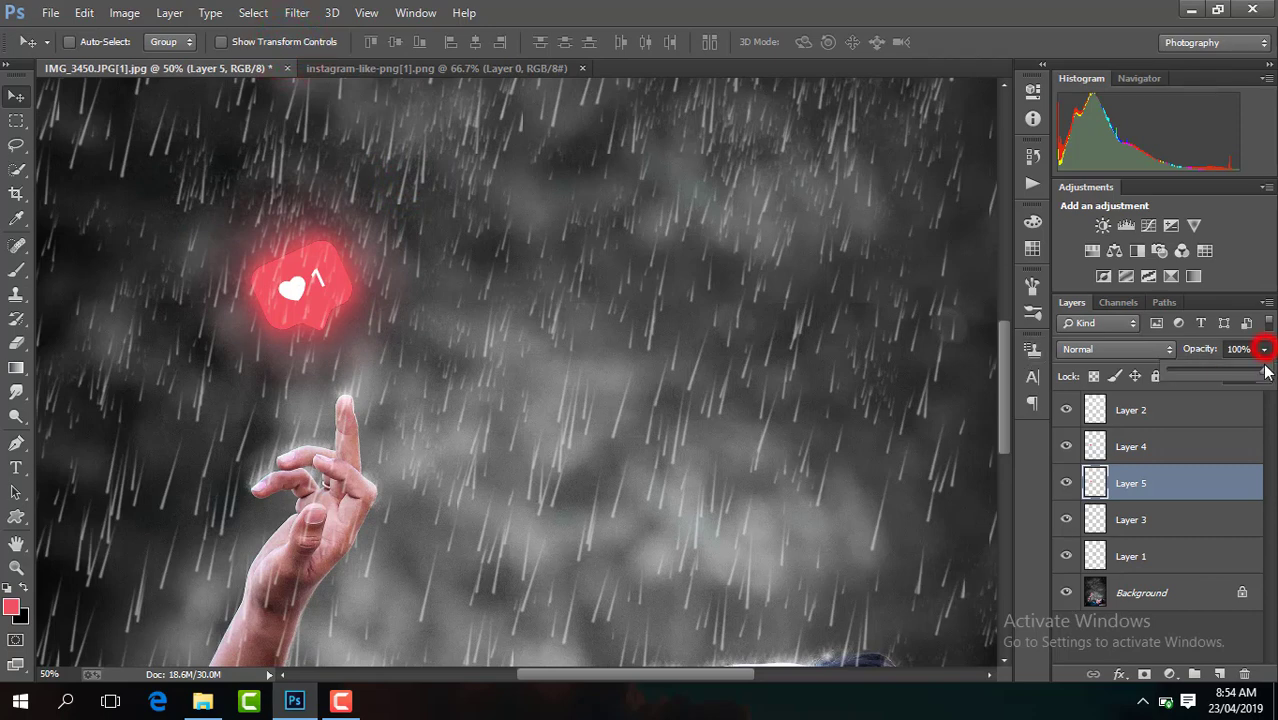
key("ctrl+minus")
key("ctrl+minus")
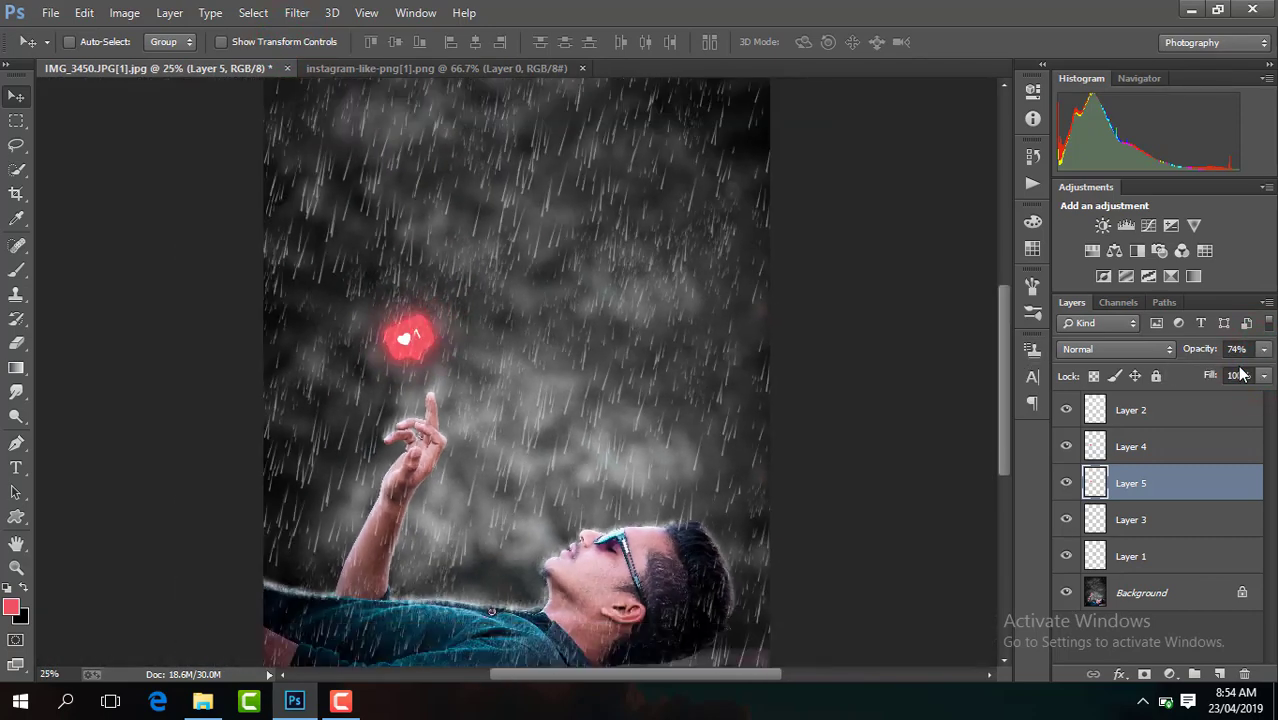
key("ctrl+minus")
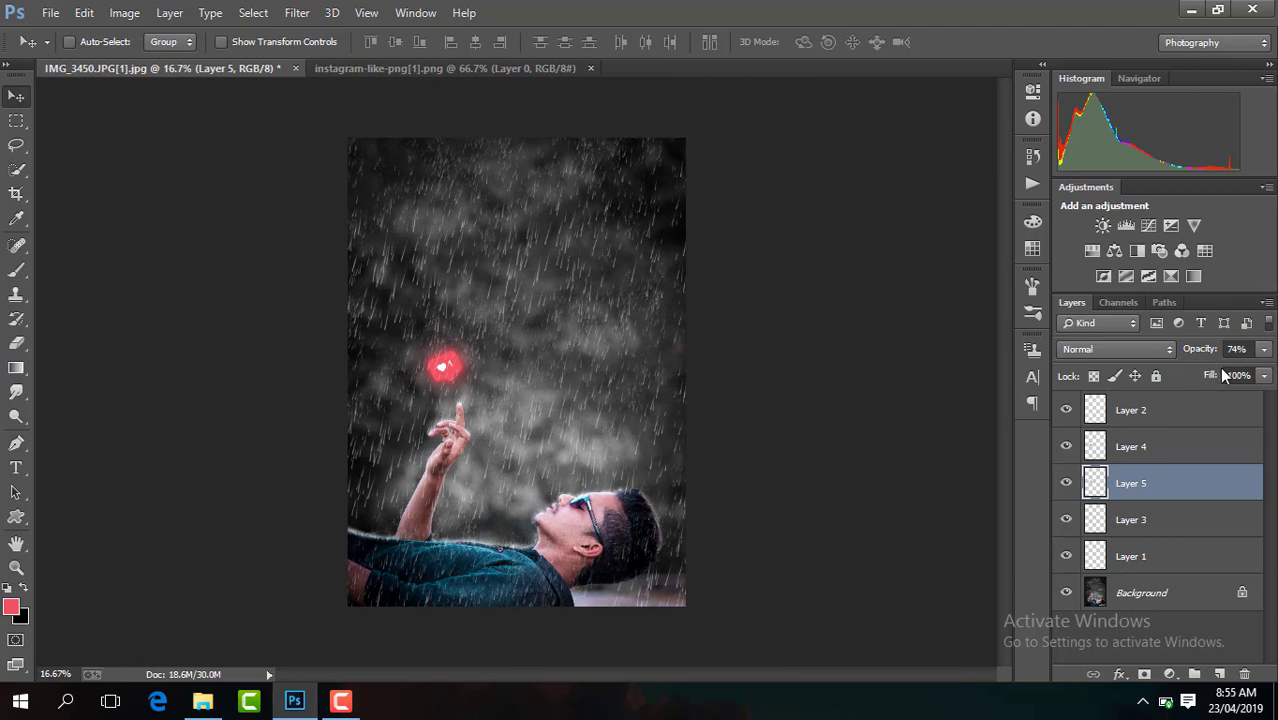
left_click(1264, 349)
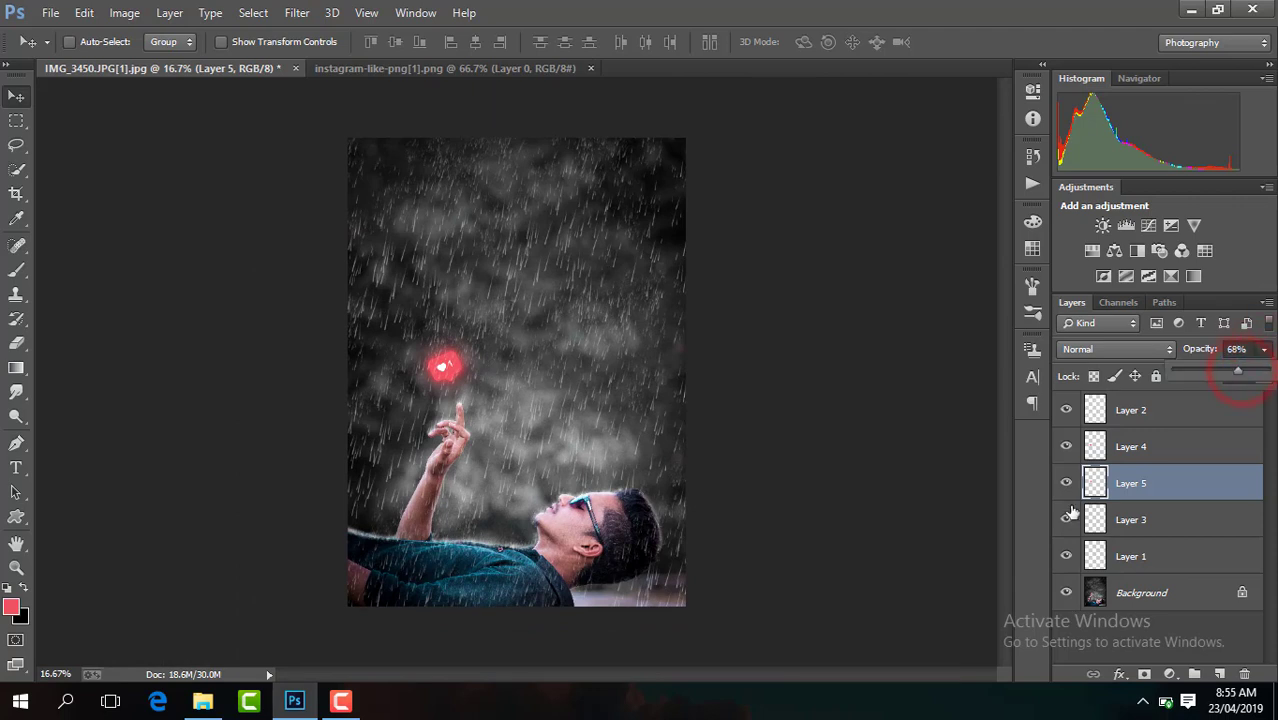
left_click(1065, 449)
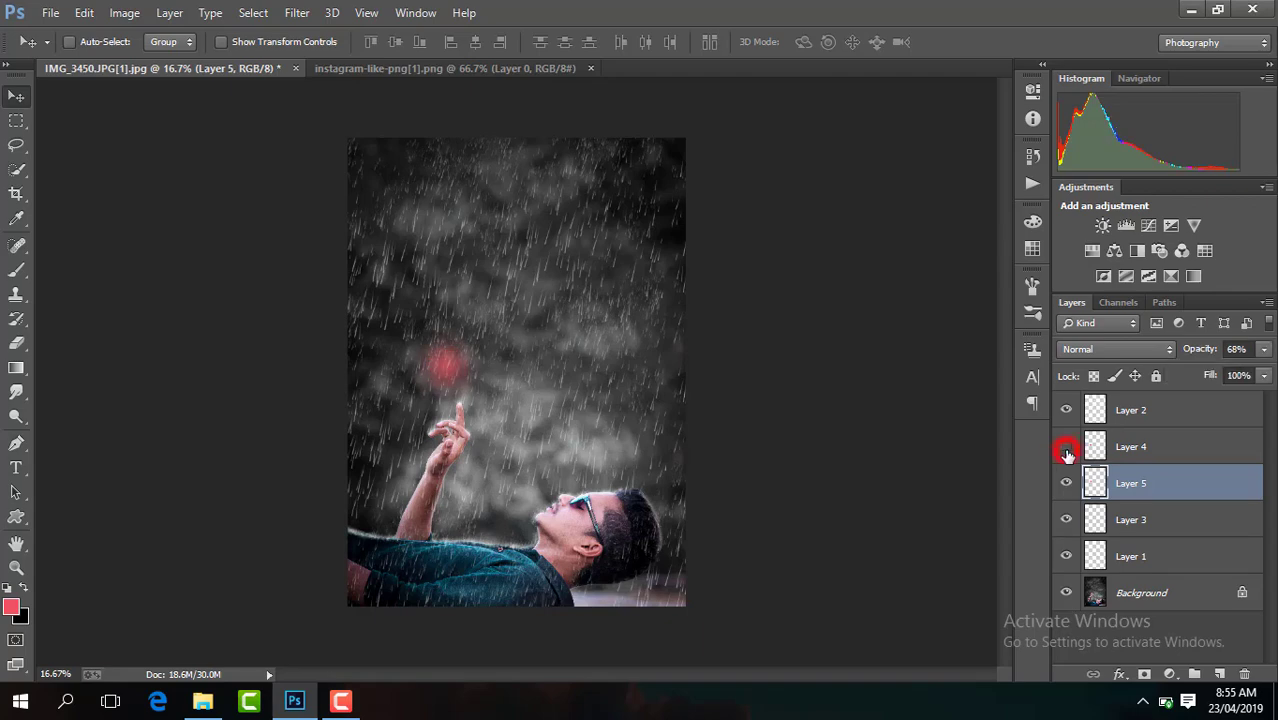
key("ctrl+plus")
key("ctrl+plus")
key("ctrl+plus")
key("ctrl+plus")
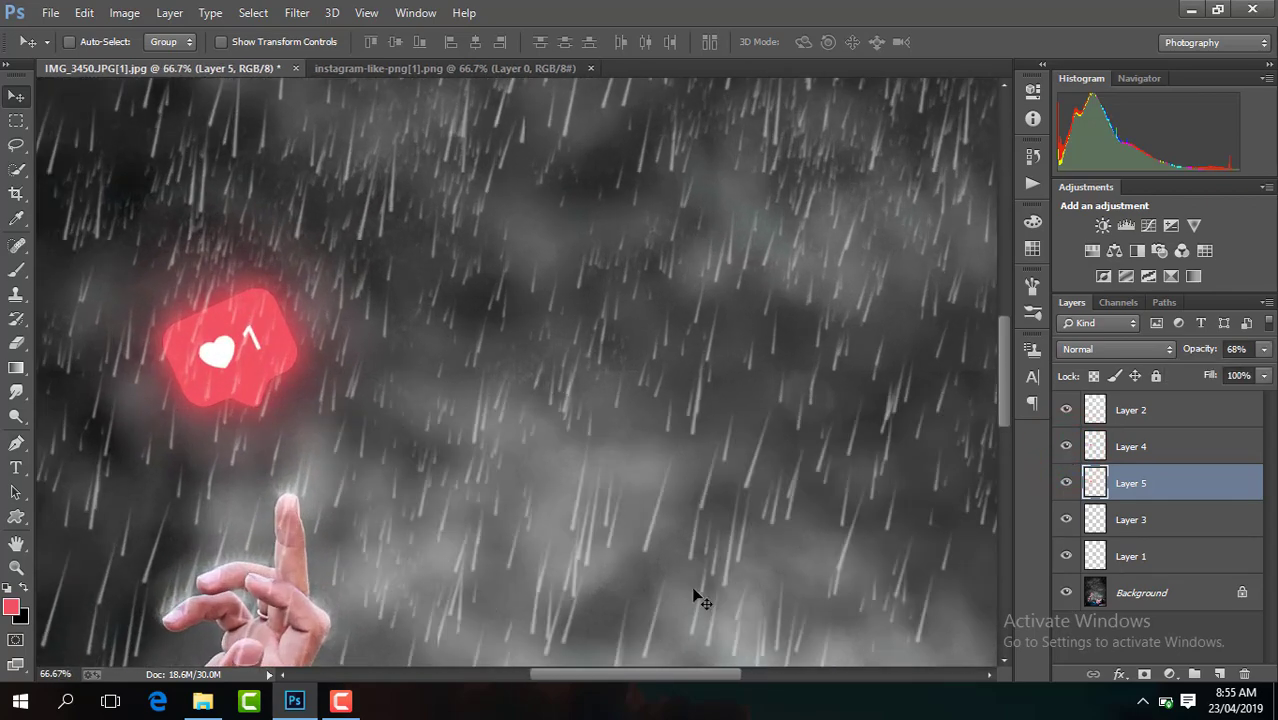
left_click_drag(698, 688, 641, 674)
key("ctrl+plus")
key("ctrl+plus")
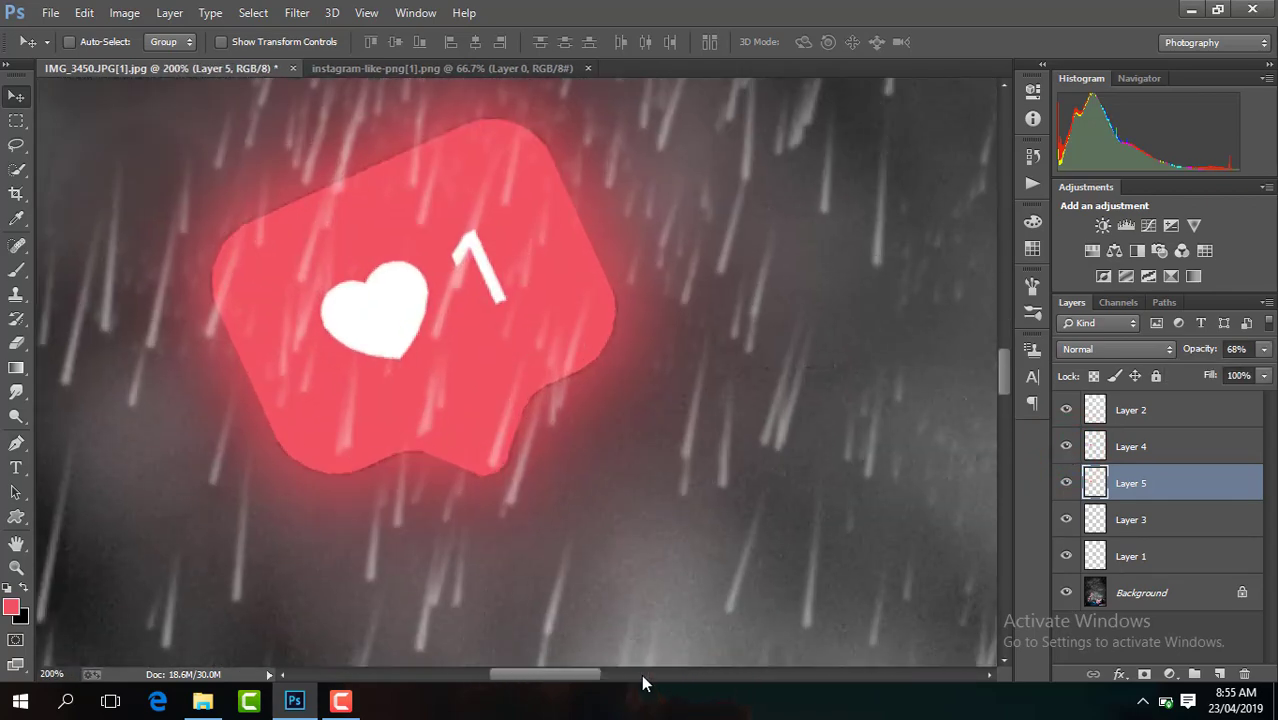
- Add a new layer clipped to the Layer 5 glow
left_click(1218, 675)
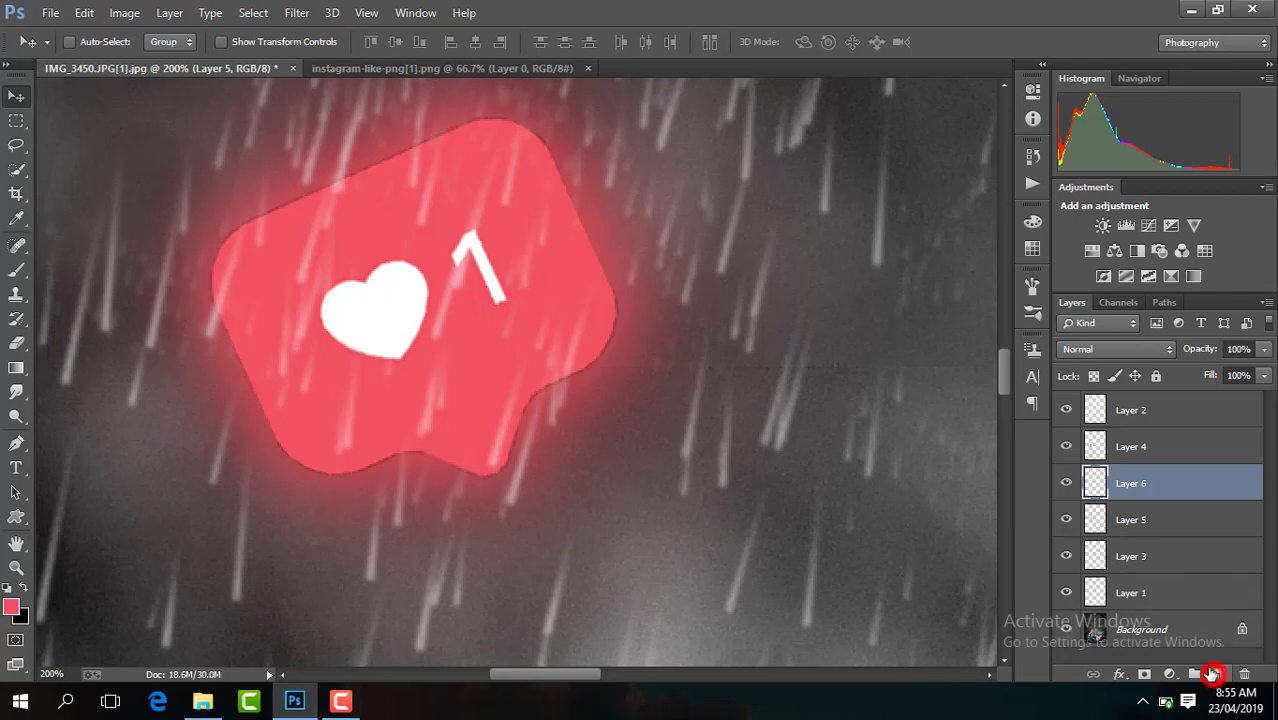
right_click(1165, 485)
left_click(832, 340)
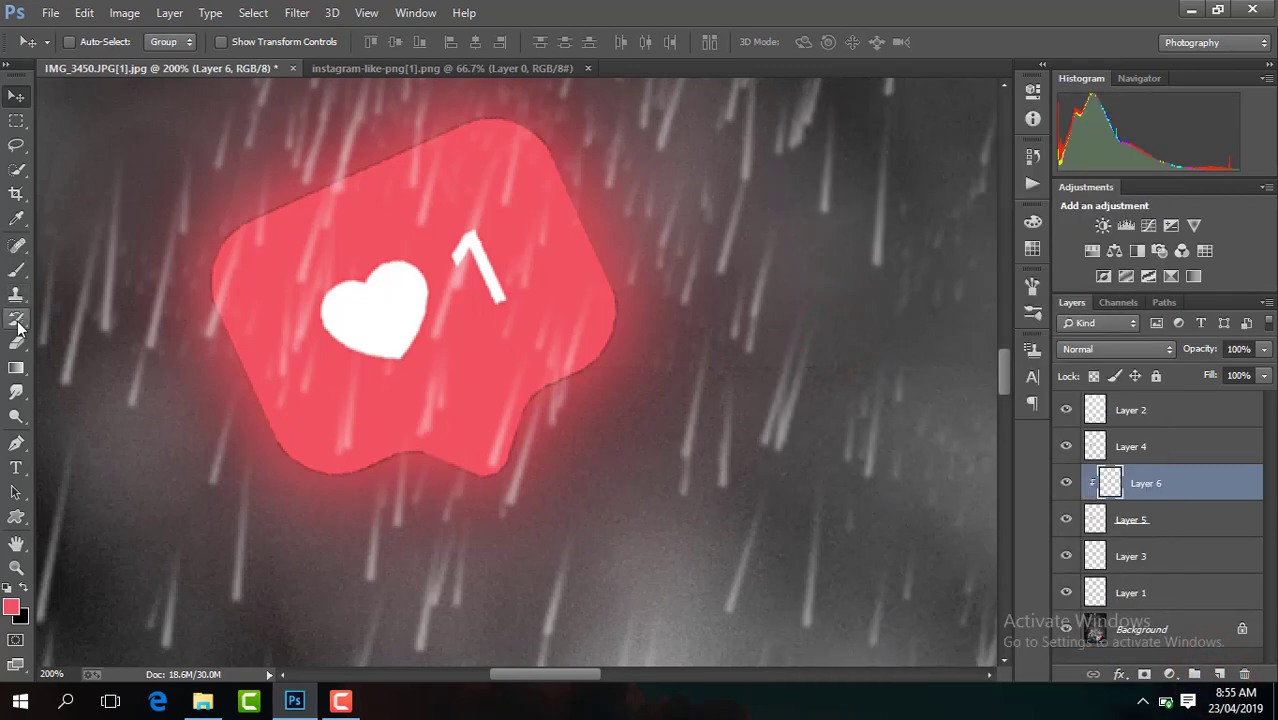
- Choose the 4204 spatter brush preset and set its size to 41 px
left_click(16, 271)
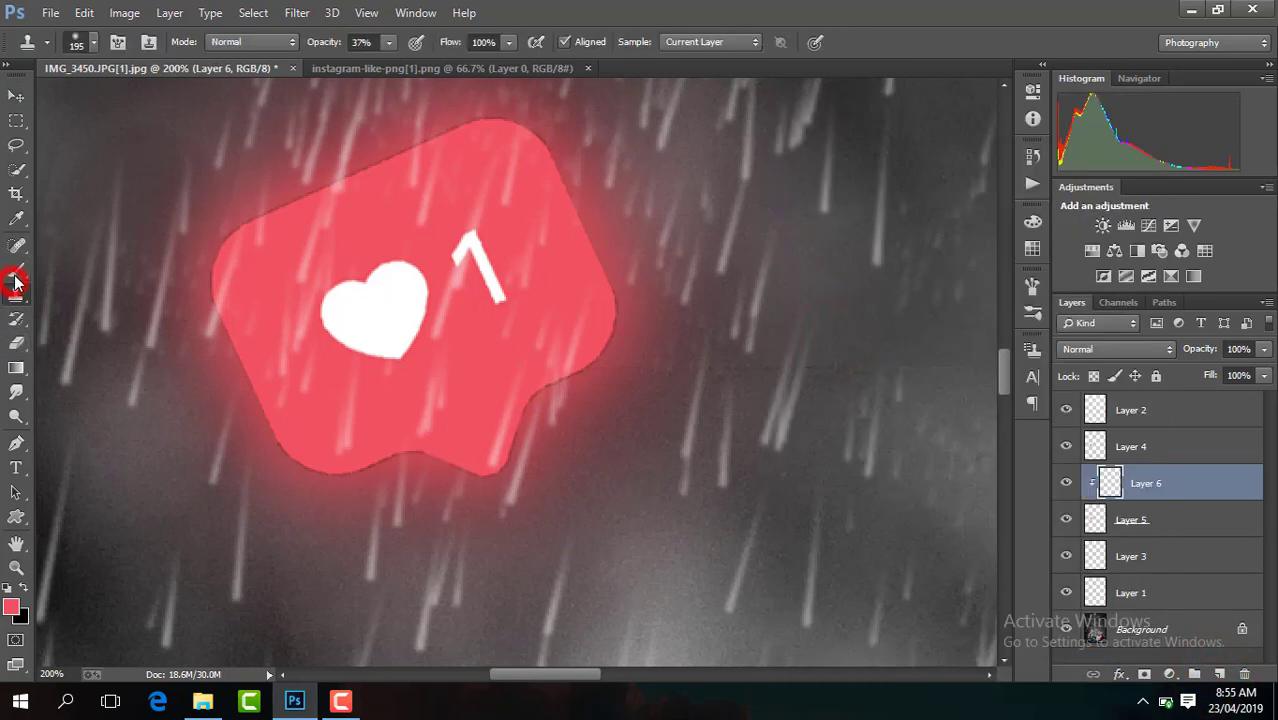
left_click(93, 42)
left_click_drag(207, 195, 206, 261)
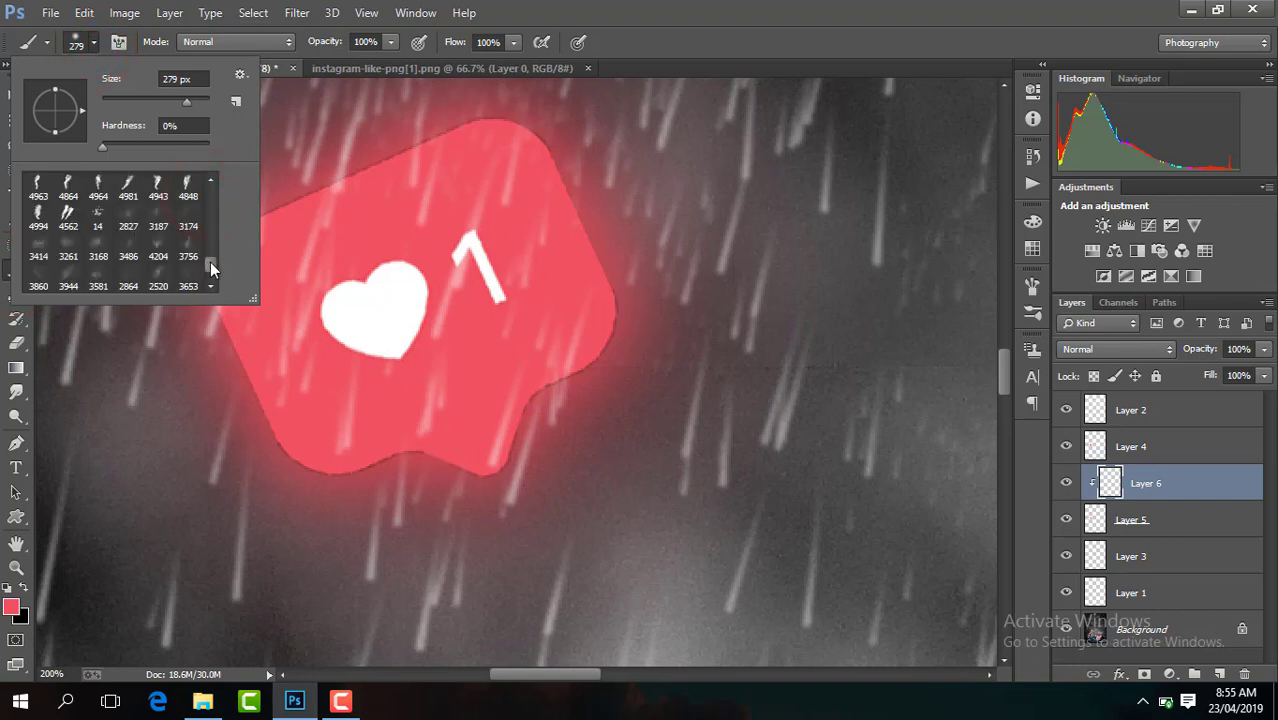
left_click(210, 264)
left_click(158, 218)
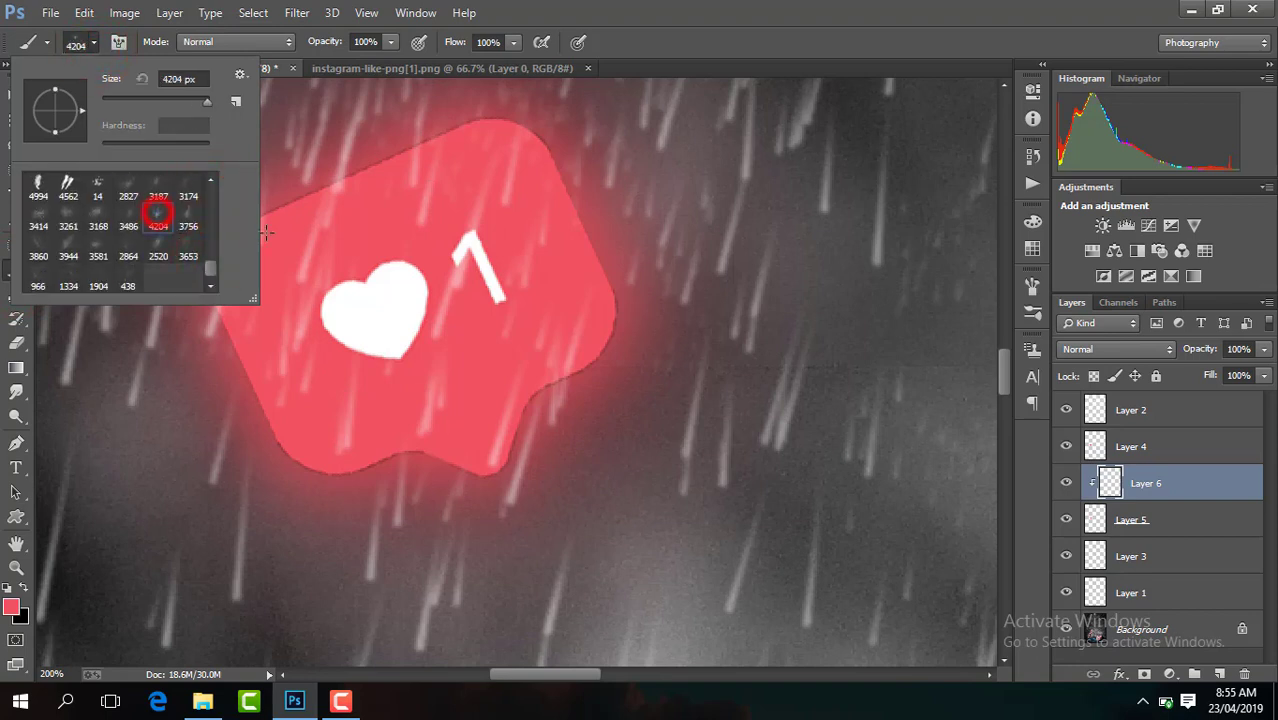
left_click(119, 101)
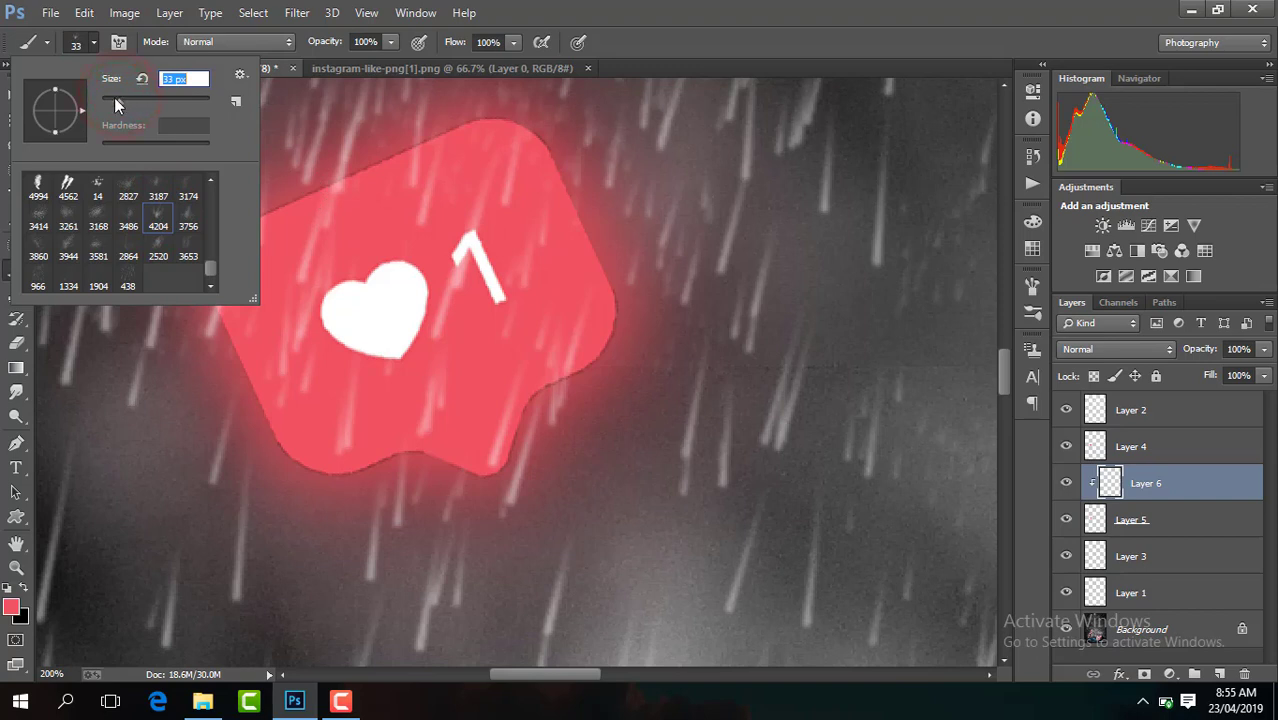
left_click(113, 100)
left_click(115, 100)
left_click_drag(120, 97, 326, 215)
left_click(125, 102)
- Test a particle dab on the icon's edge and set the foreground colour to white
left_click_drag(1003, 378, 1003, 366)
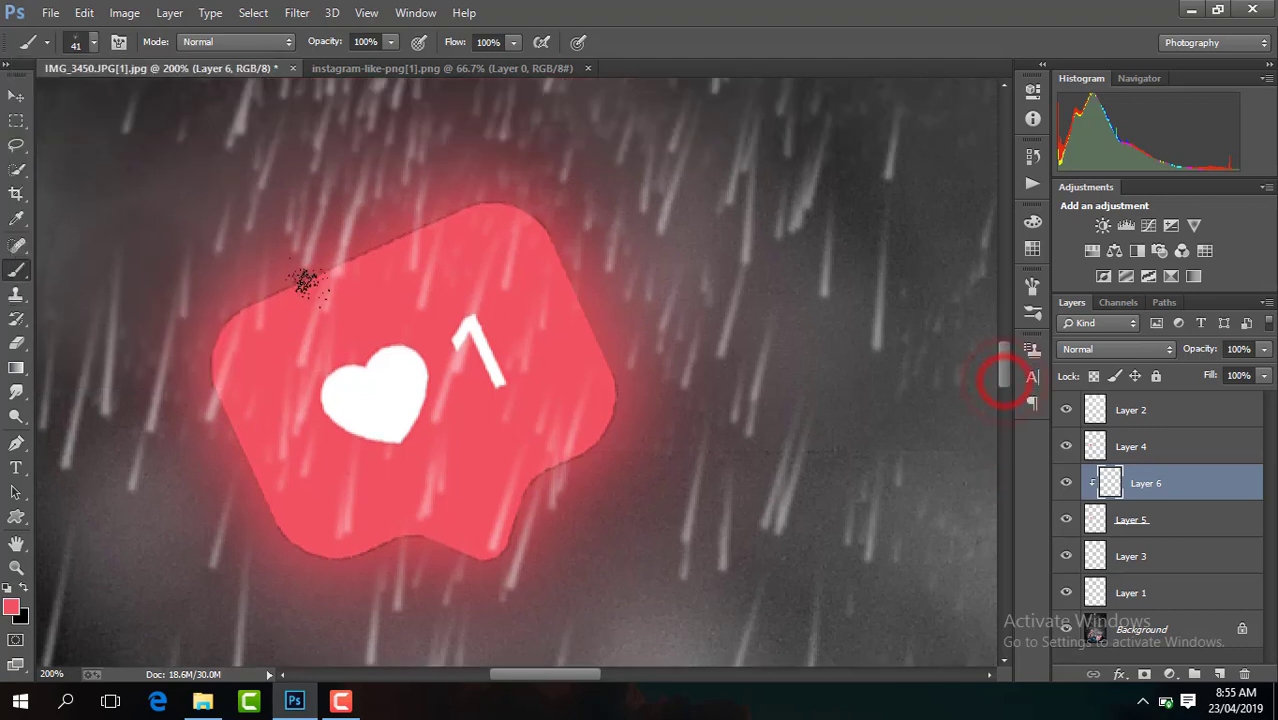
left_click(237, 297)
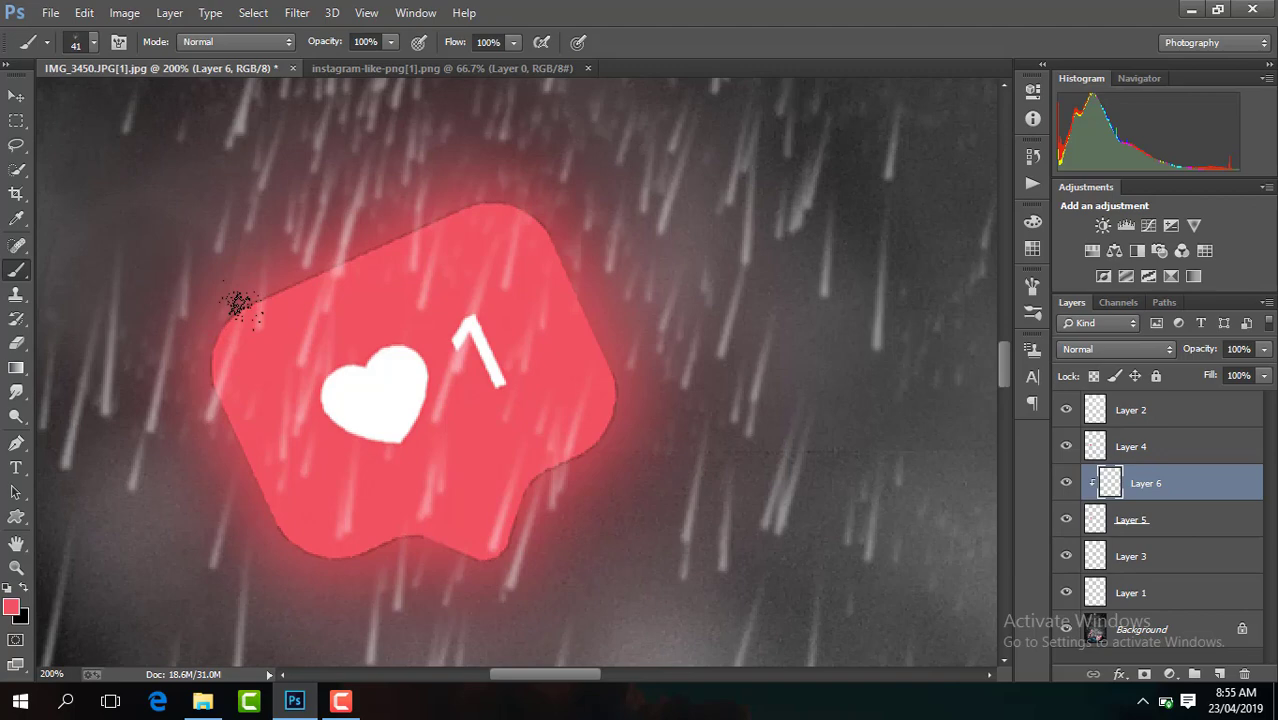
left_click(12, 612)
left_click_drag(780, 367, 733, 320)
key("Return")
- Paint white speckles along the icon's top and left edges, checking Layer 5's effect
left_click(237, 294)
left_click(272, 288)
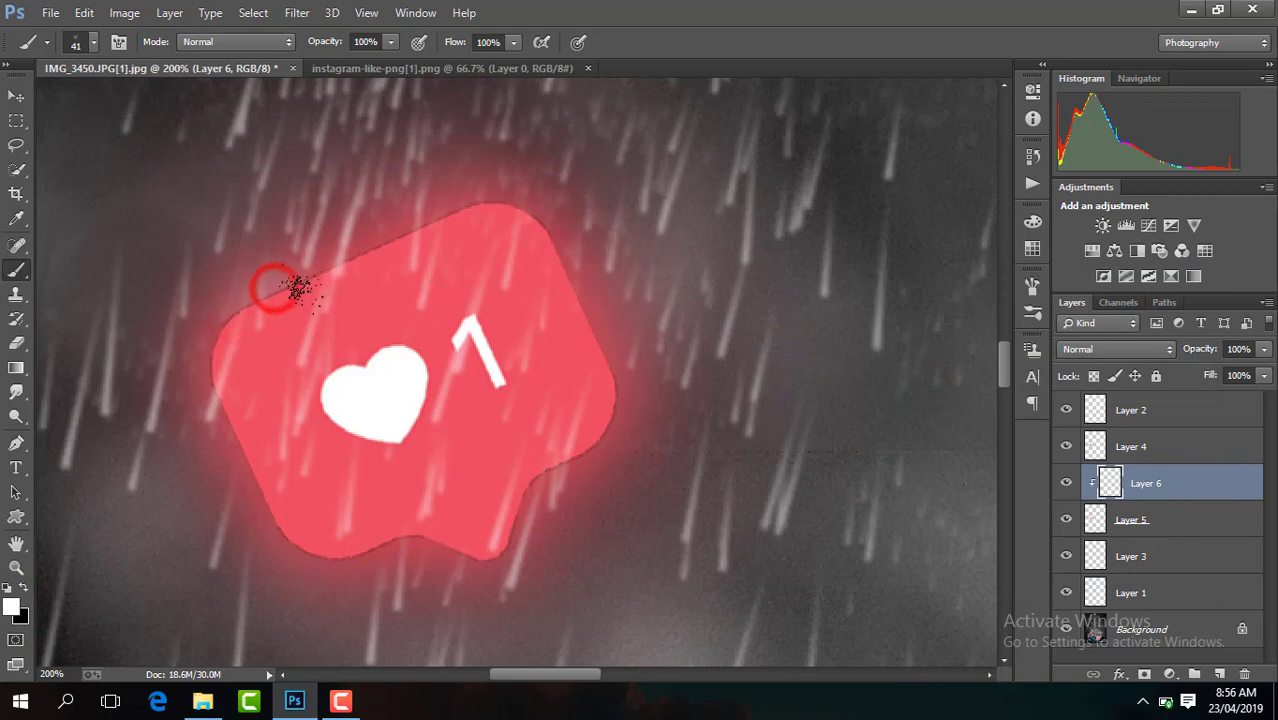
left_click(347, 272)
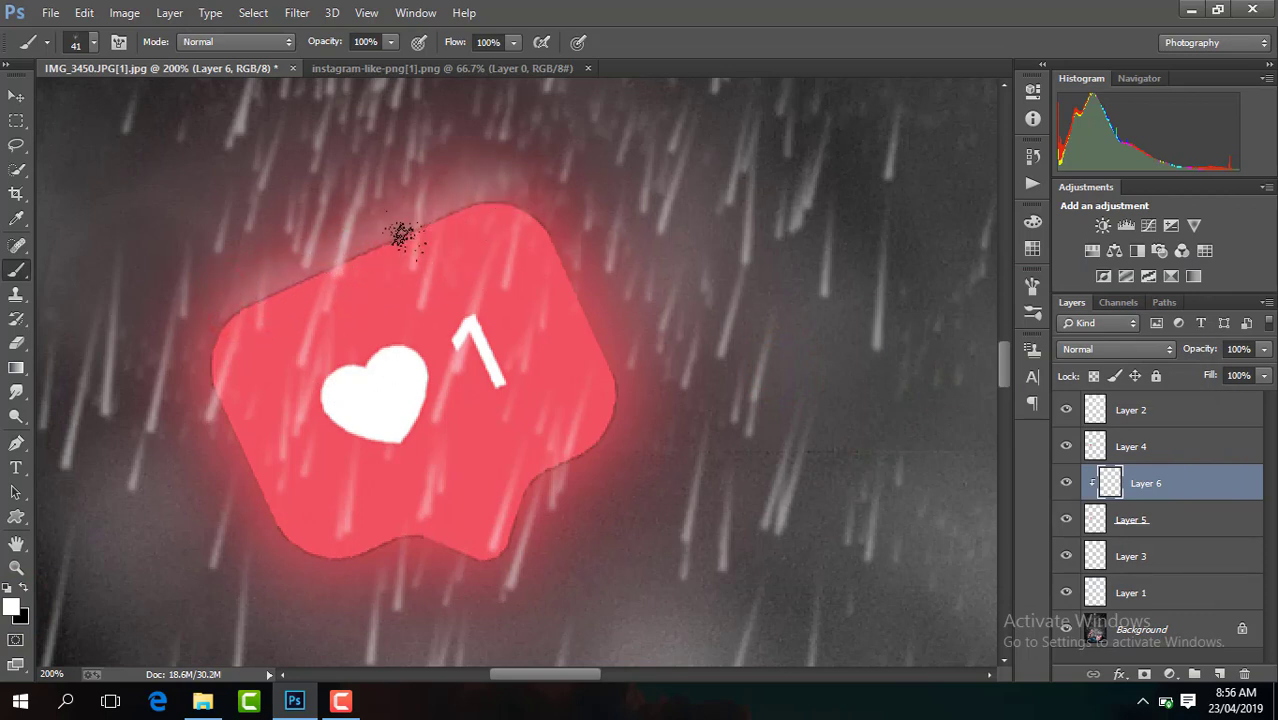
left_click(222, 328)
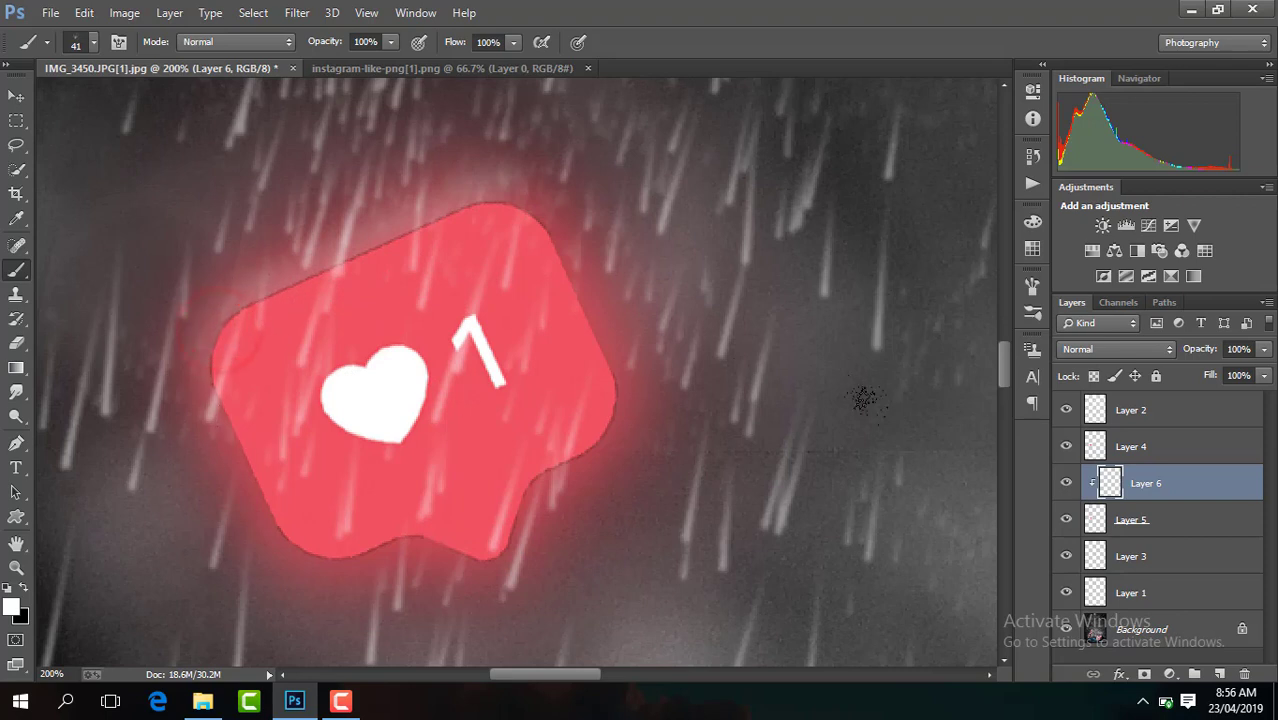
left_click(1066, 519)
left_click(1067, 520)
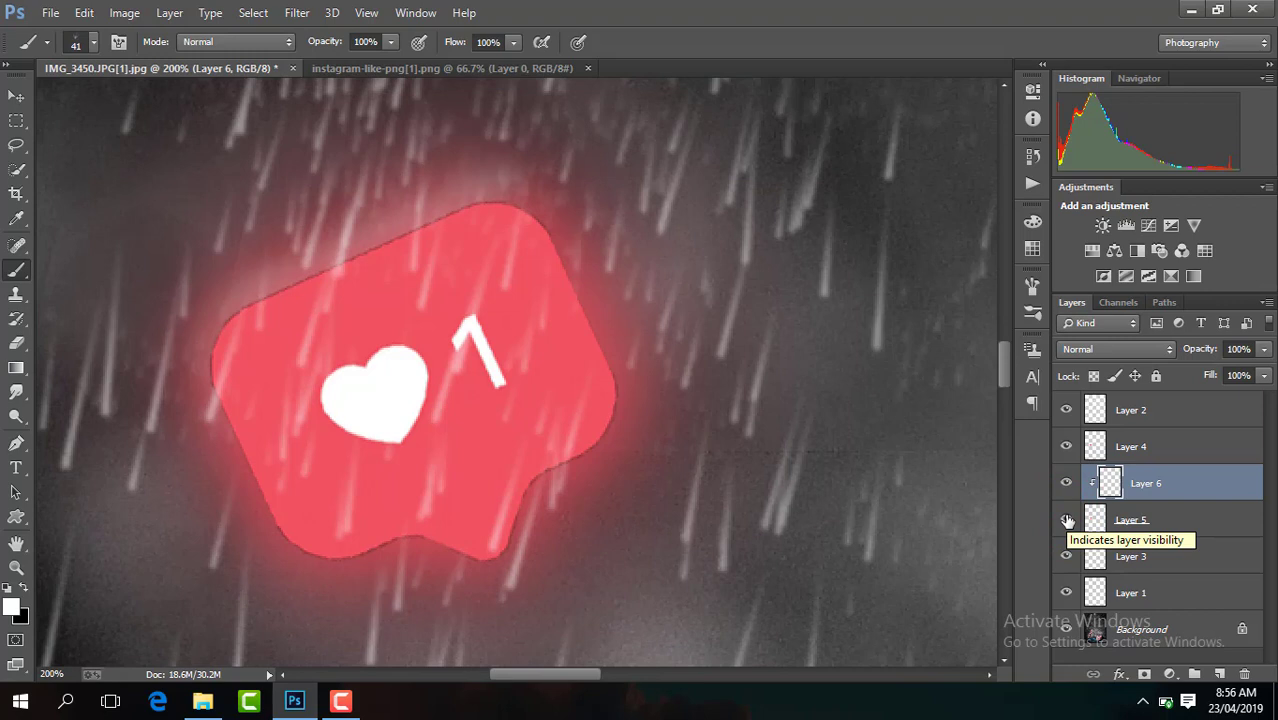
- Delete the unused Layer 6 and add a new layer clipped to the Layer 4 icon
key("Delete")
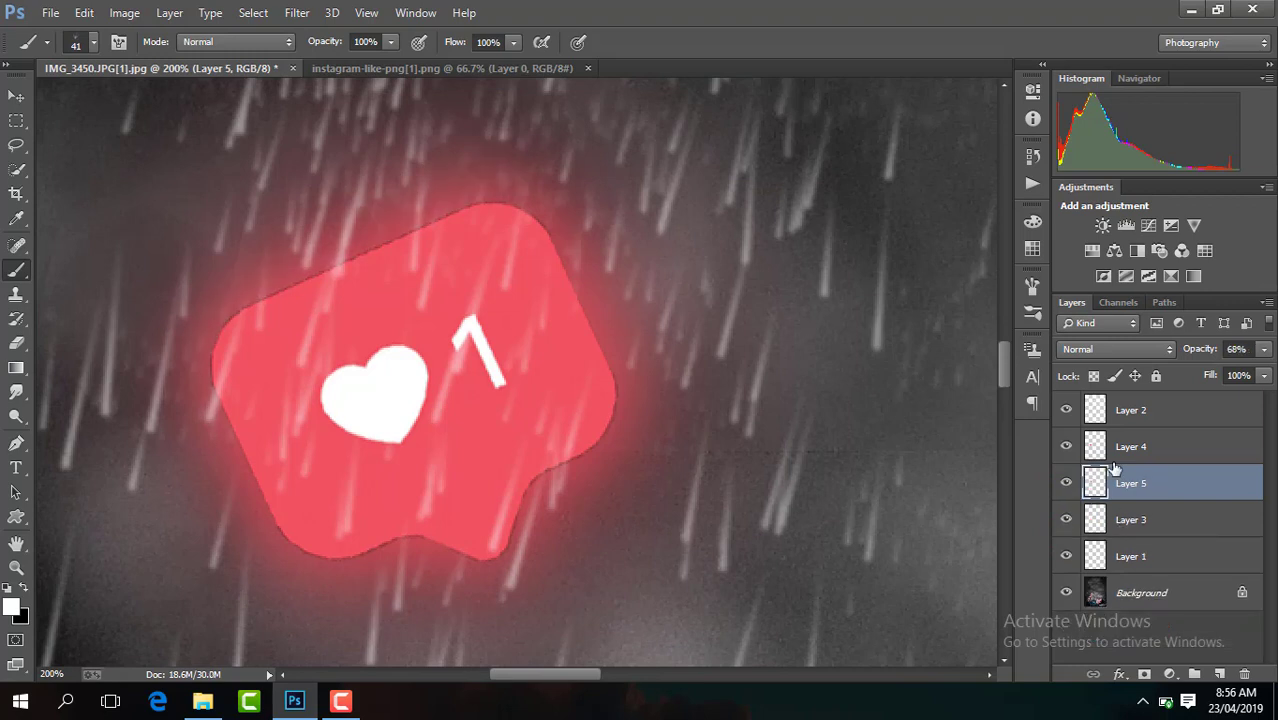
left_click(1066, 446)
left_click(1112, 446)
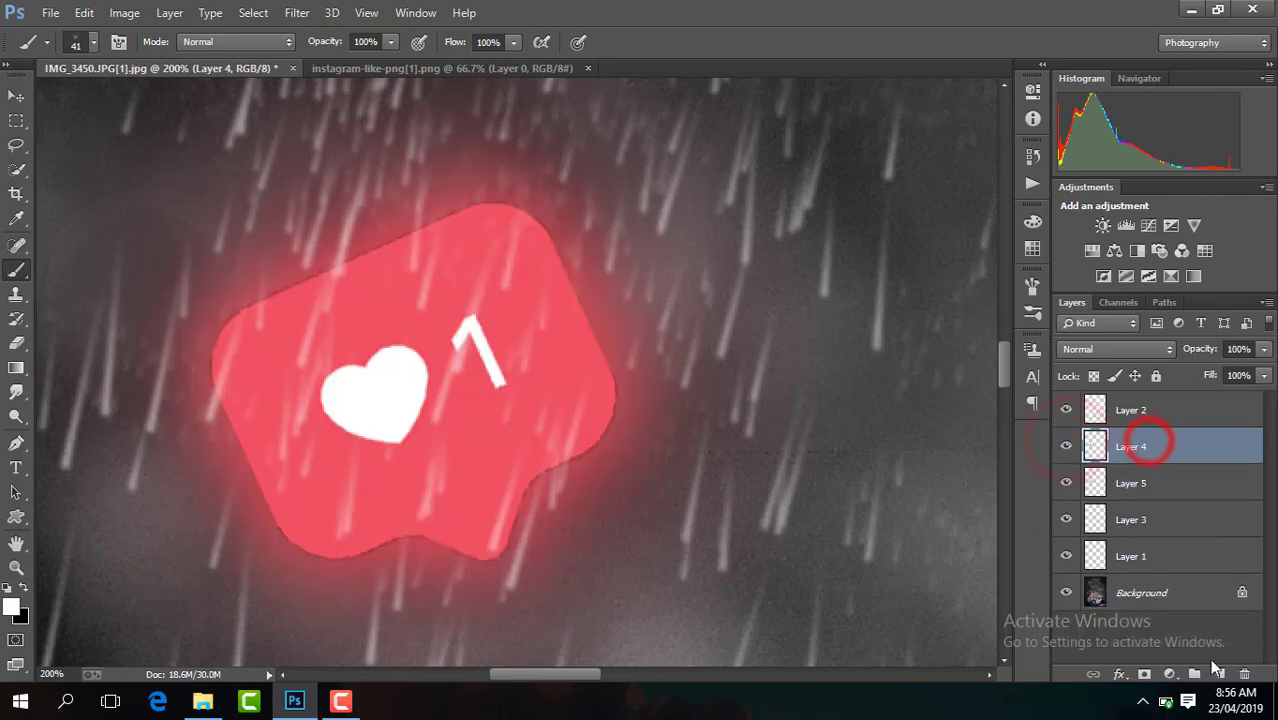
left_click(1214, 678)
right_click(1150, 446)
left_click(858, 331)
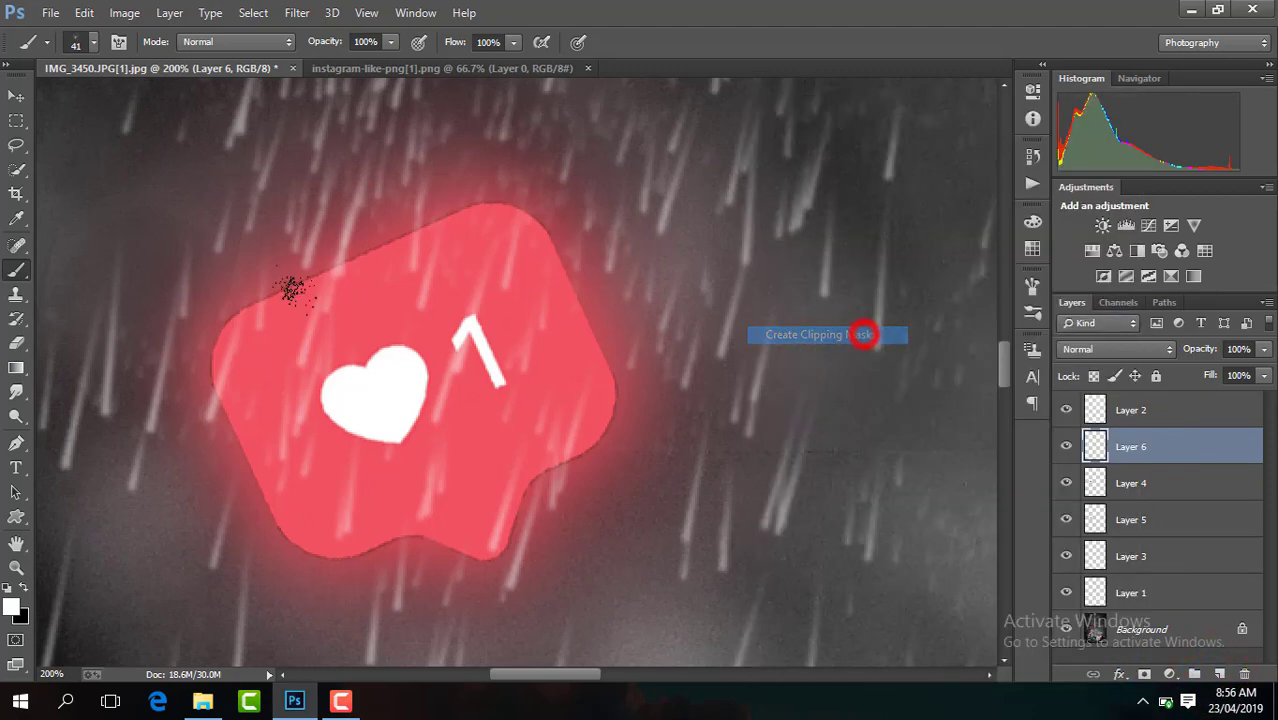
- Paint white spatter highlights along the like icon's top edge and down its left edge
mouse_move(240, 305)
left_mouse_down()
mouse_move(382, 240)
mouse_move(507, 205)
mouse_move(561, 208)
left_mouse_up()
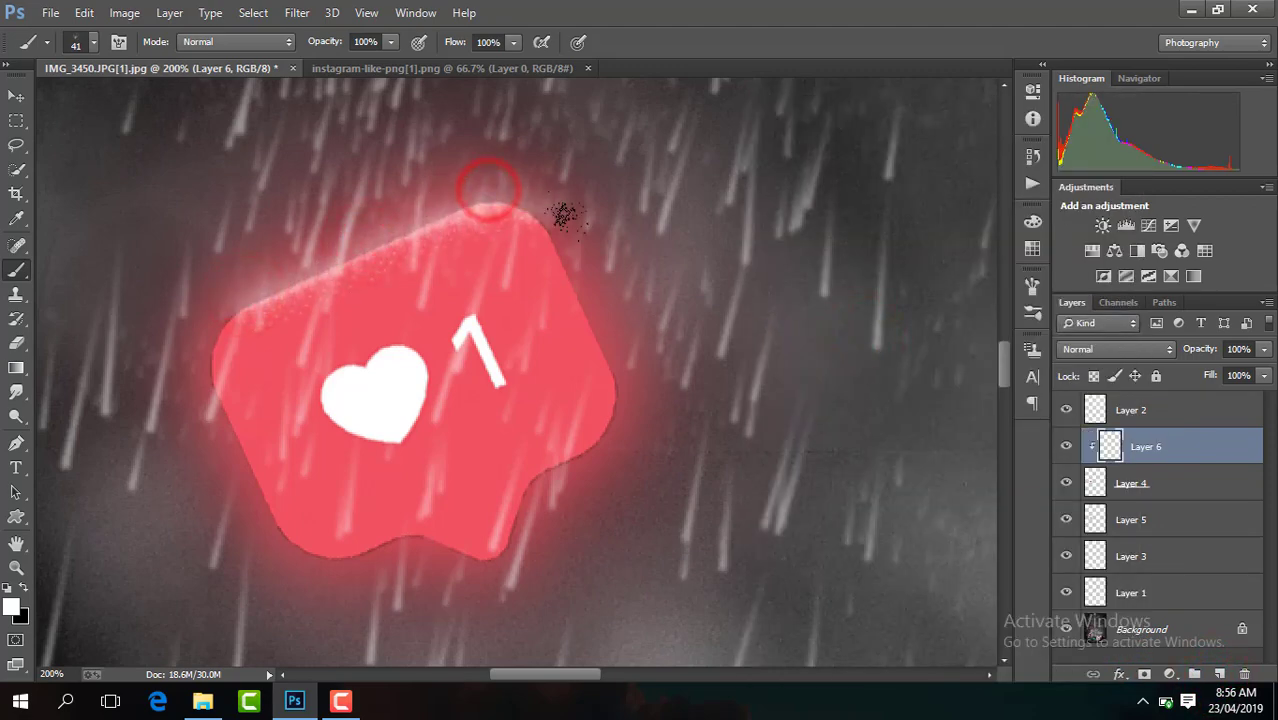
mouse_move(240, 308)
left_mouse_down()
mouse_move(205, 337)
mouse_move(208, 371)
left_mouse_up()
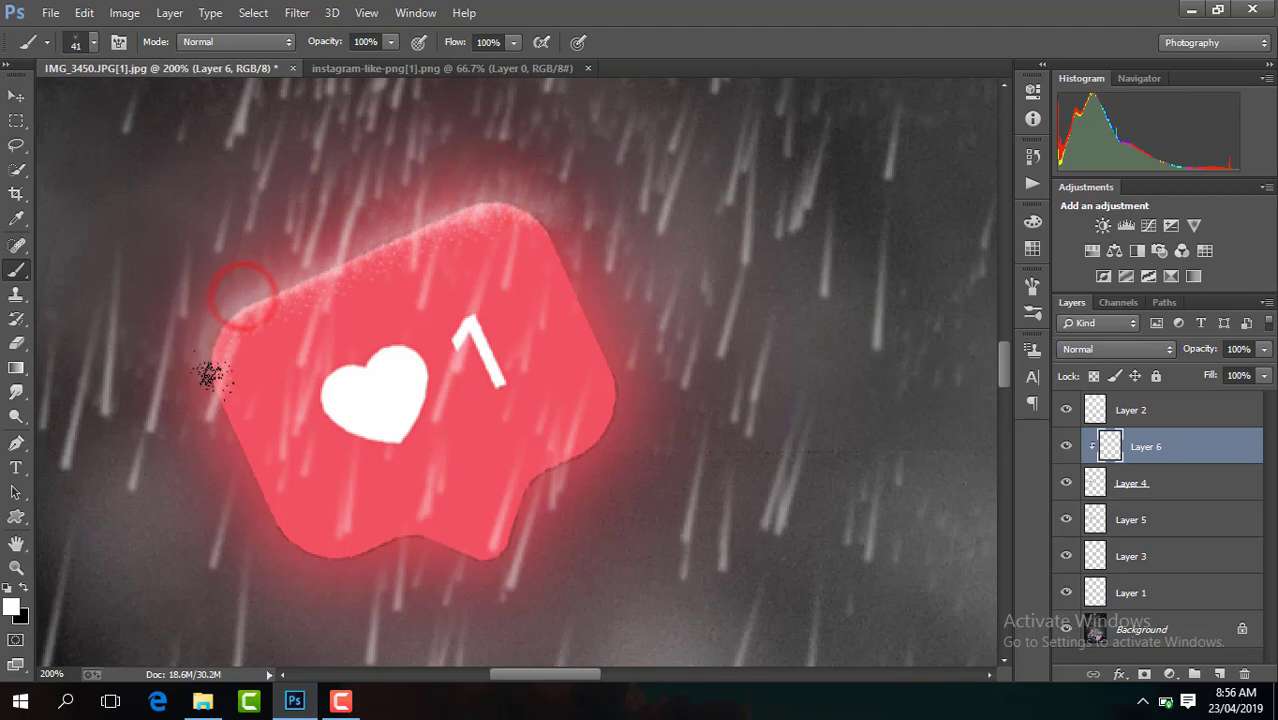
scroll(630, 410, "down", 2)
- Merge all visible layers into Background and duplicate it as Layer 1 with Ctrl+J
scroll(630, 410, "down", 1)
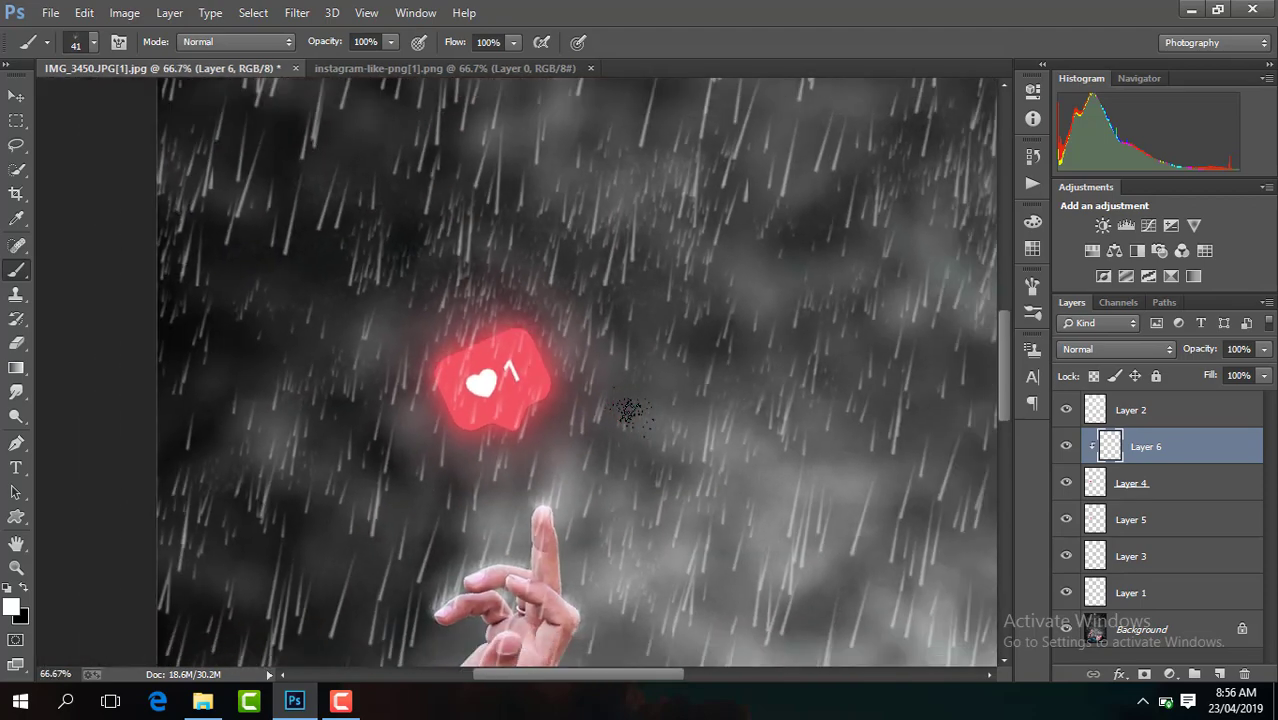
scroll(630, 410, "down", 1)
scroll(630, 410, "down", 1)
scroll(630, 410, "down", 1)
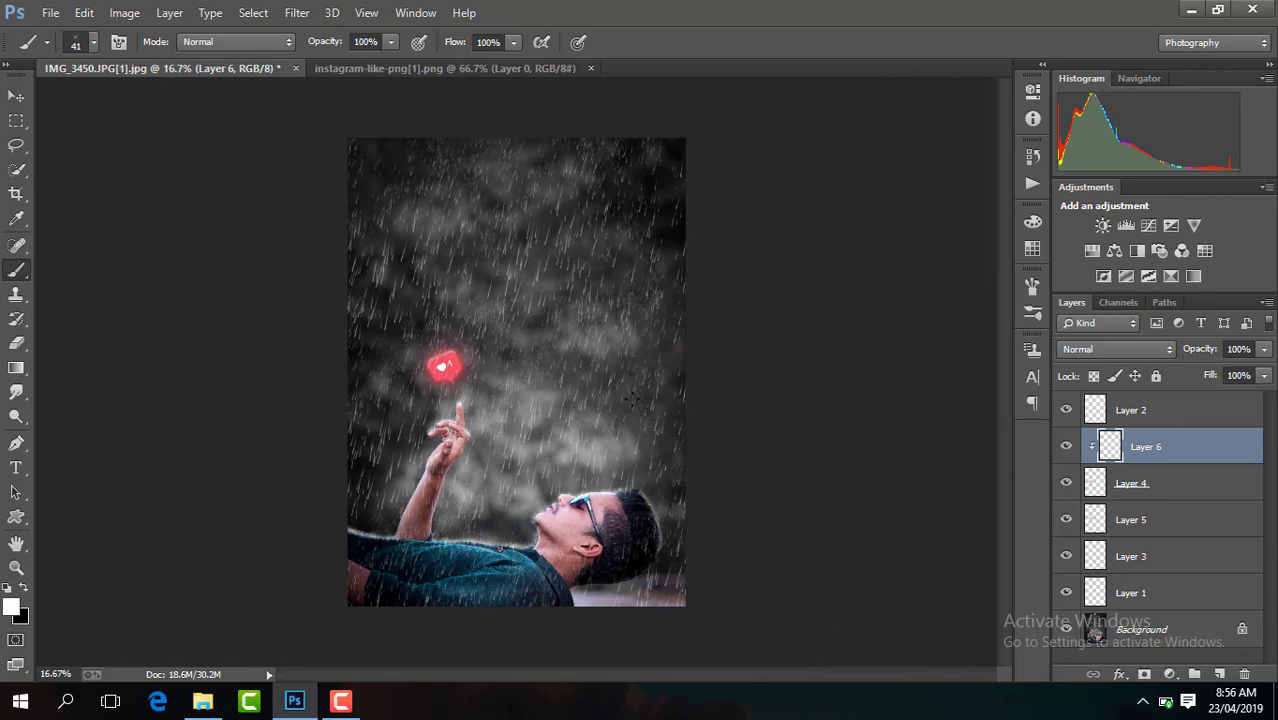
right_click(1157, 434)
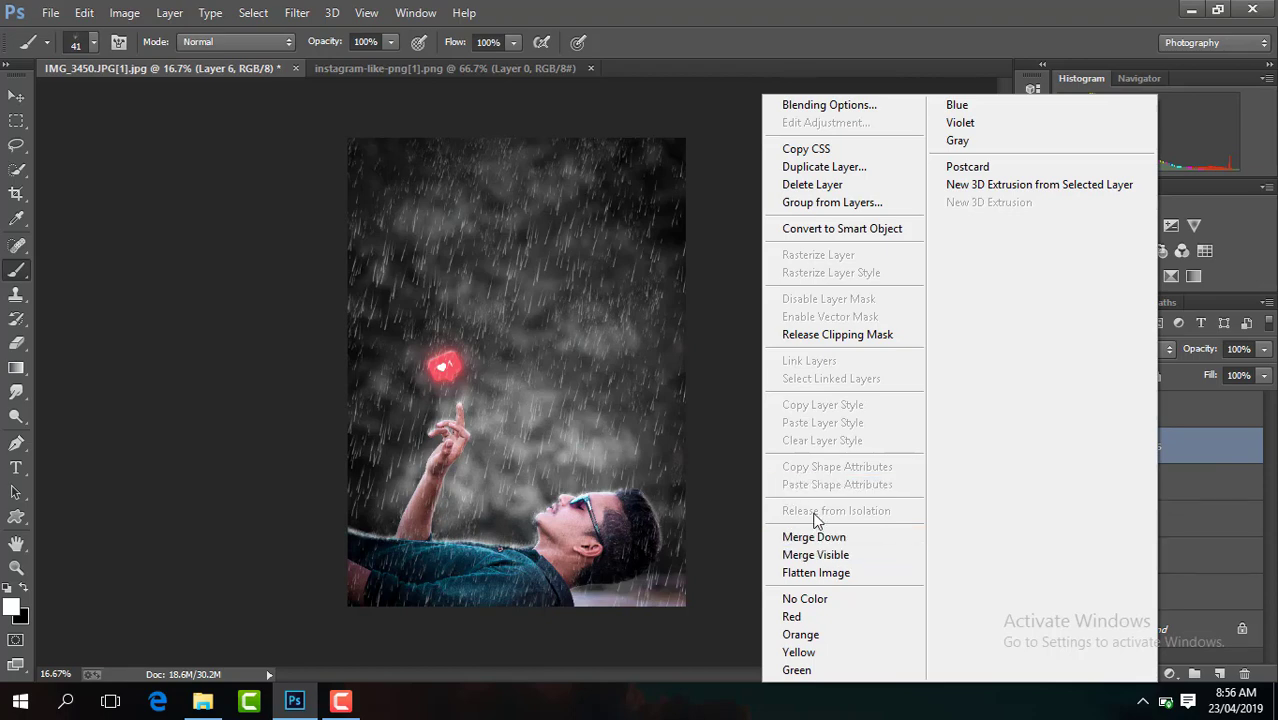
left_click(842, 556)
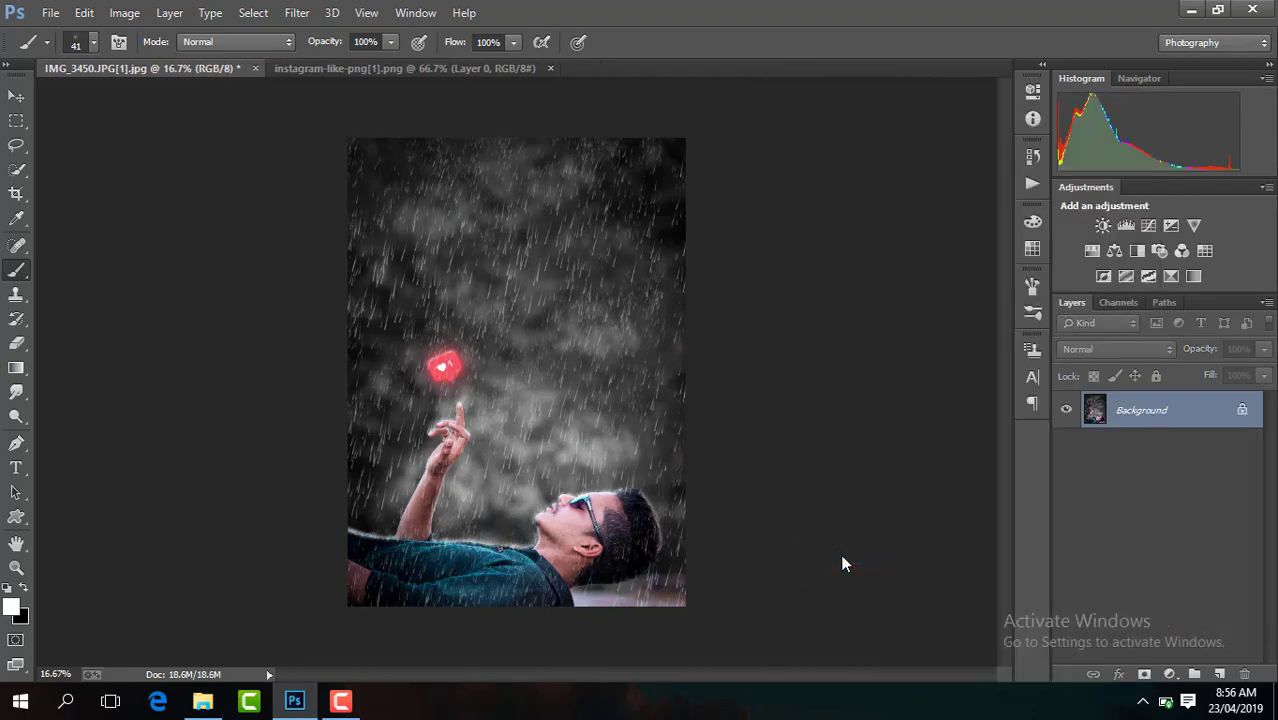
key("ctrl+j")
left_click(297, 12)
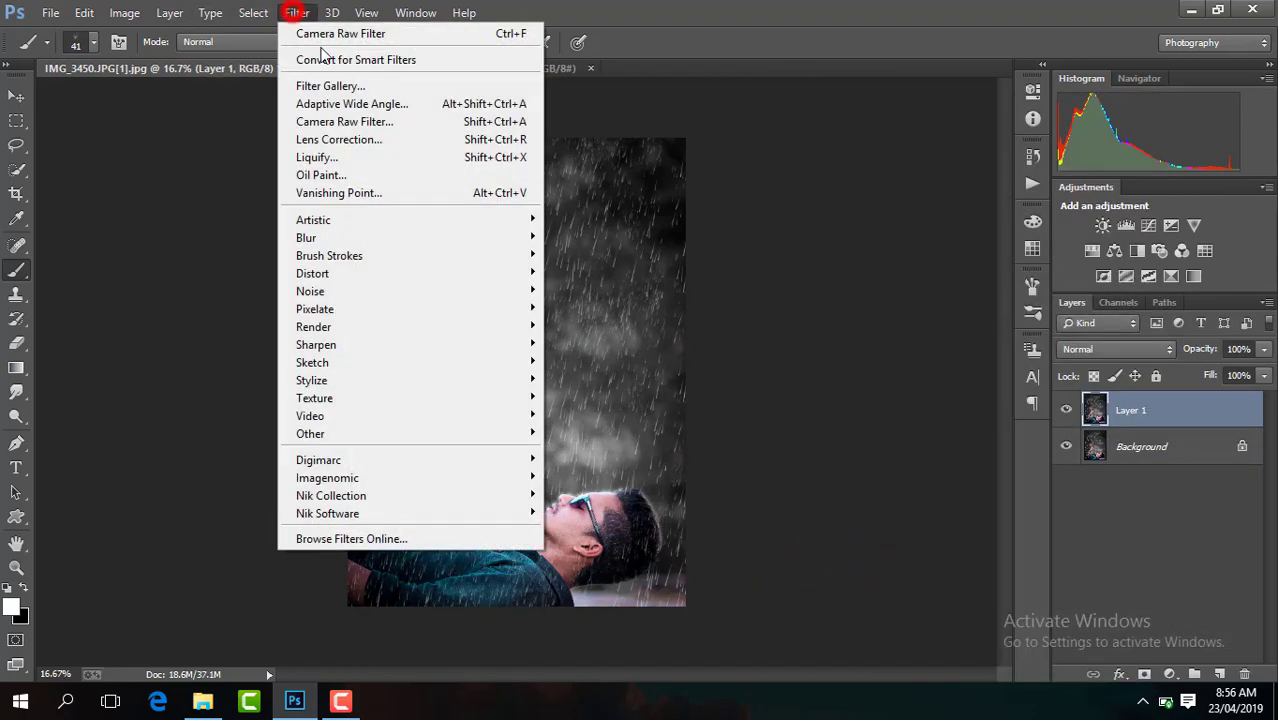
- In the Camera Raw filter, cool Temperature to -8 and raise Contrast to +10
left_click(355, 120)
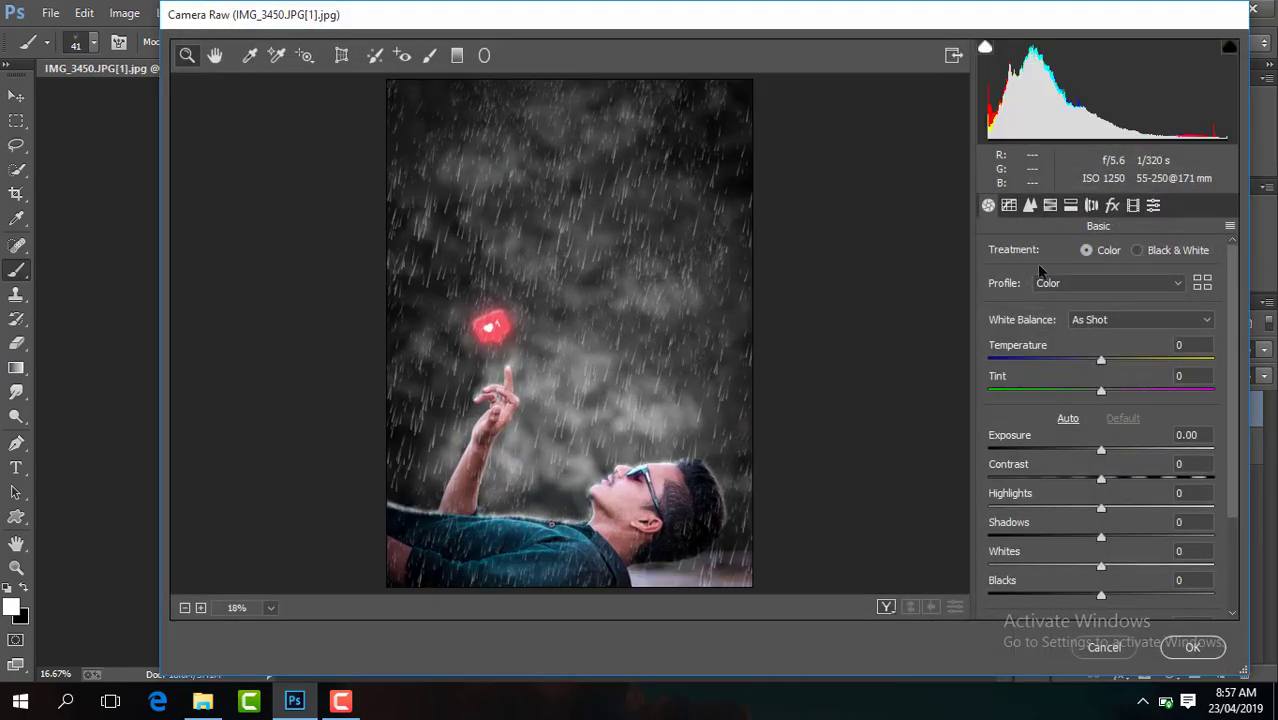
left_click_drag(1101, 365, 1091, 366)
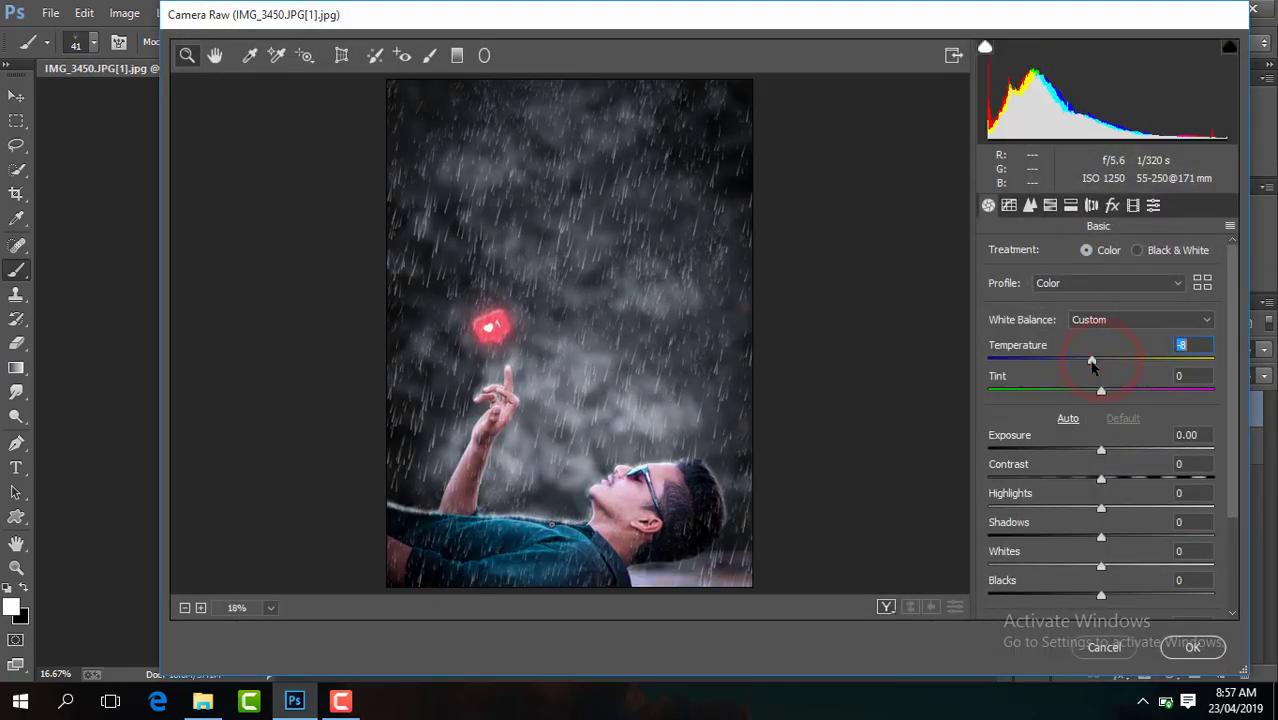
left_click_drag(1101, 481, 1112, 481)
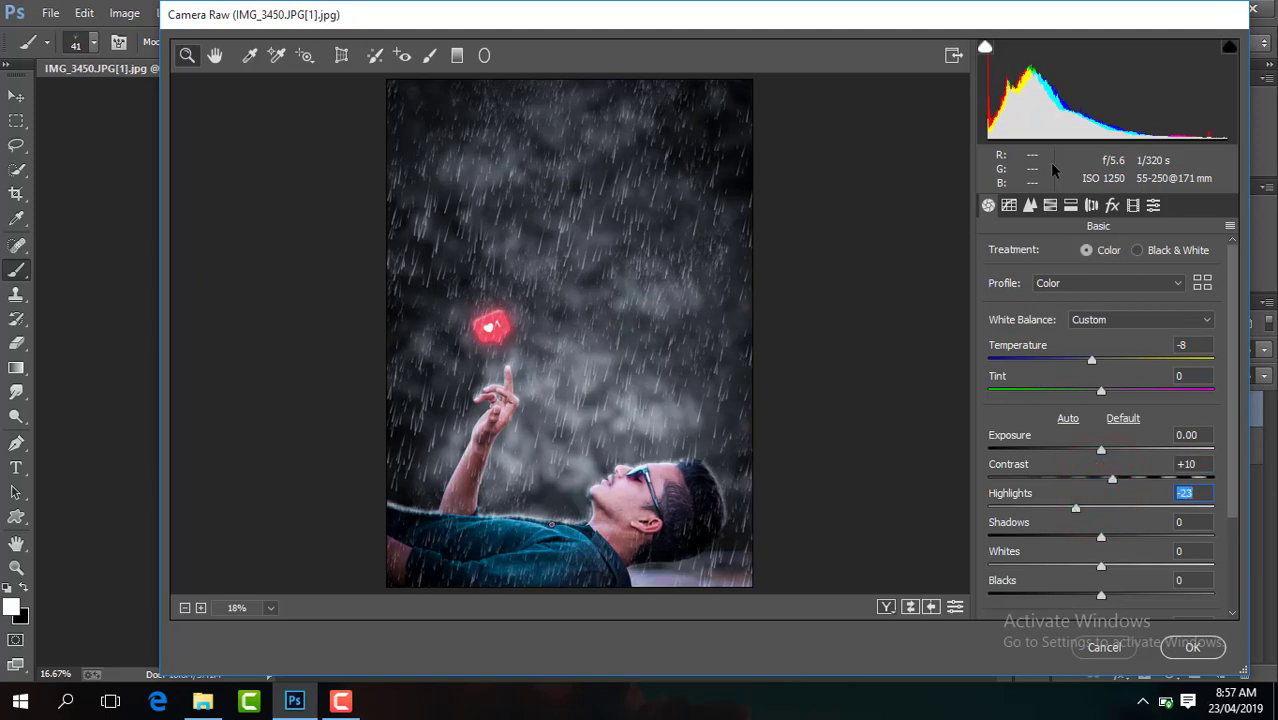
- In HSL, shift the Blues hue to -14 and move on to the Saturation adjustments
left_click(1052, 206)
left_click(1006, 252)
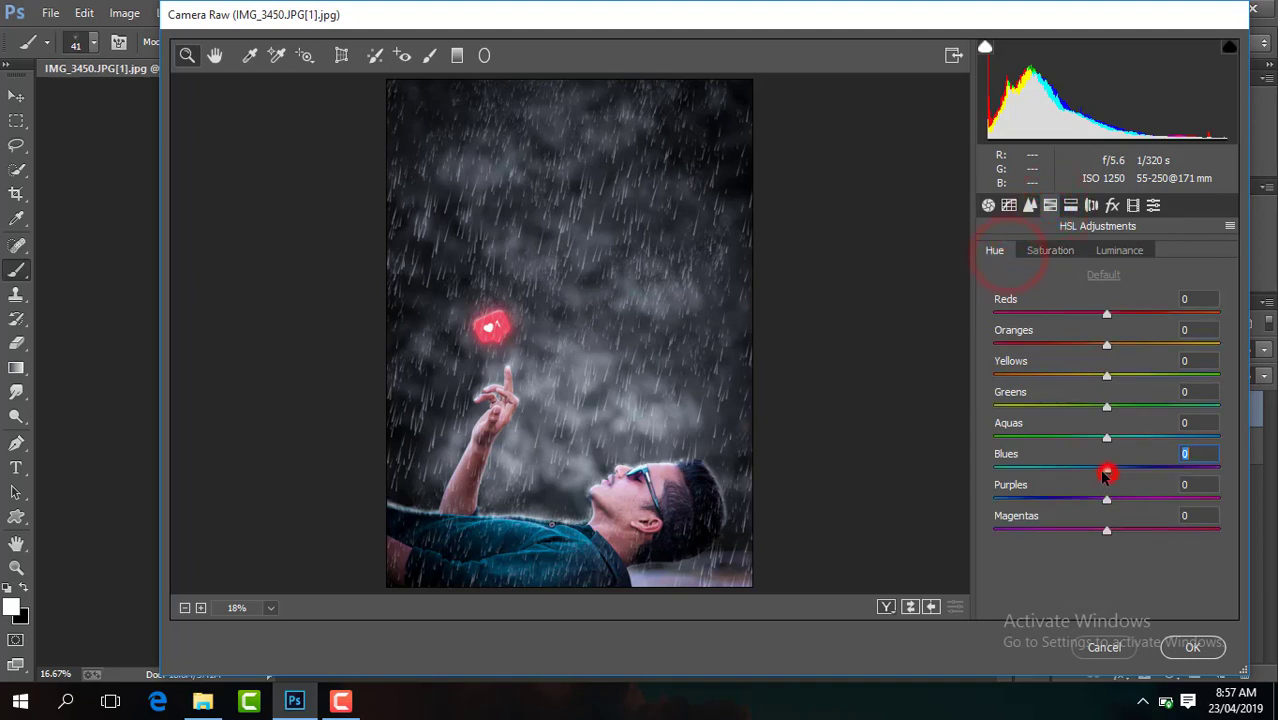
mouse_move(1105, 475)
left_mouse_down()
mouse_move(1080, 479)
mouse_move(1095, 480)
left_mouse_up()
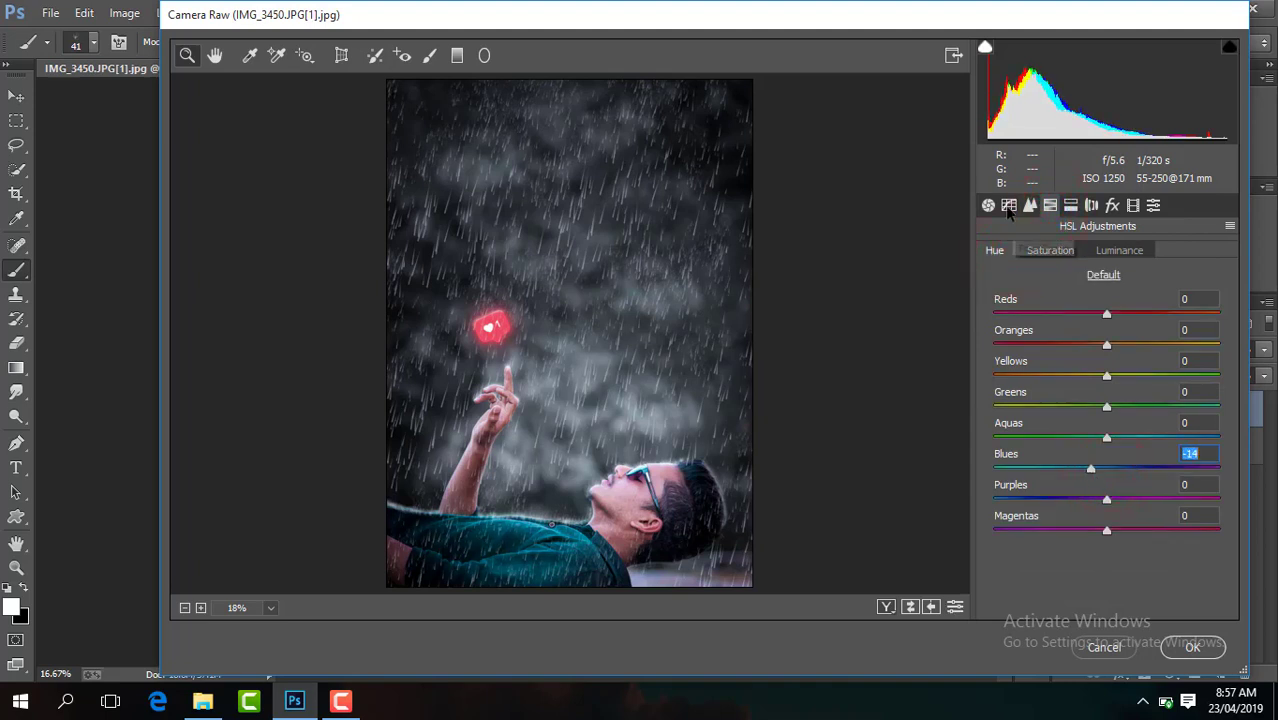
left_click(1068, 252)
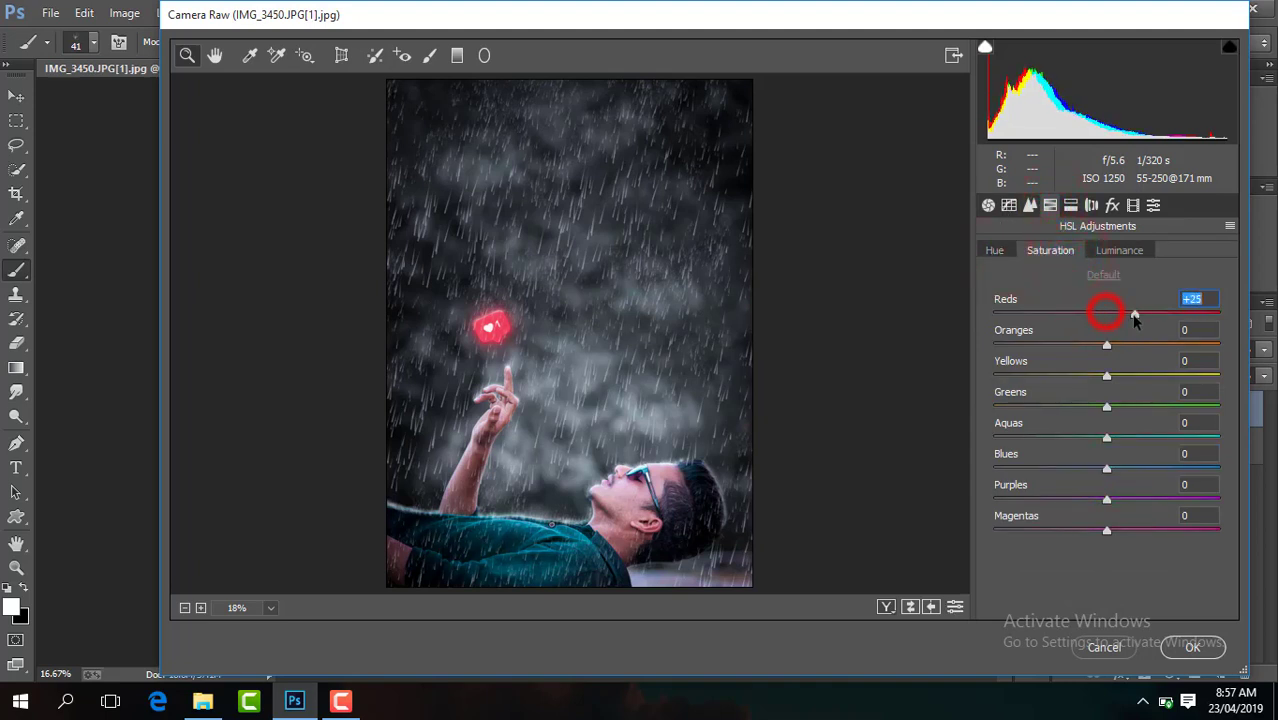
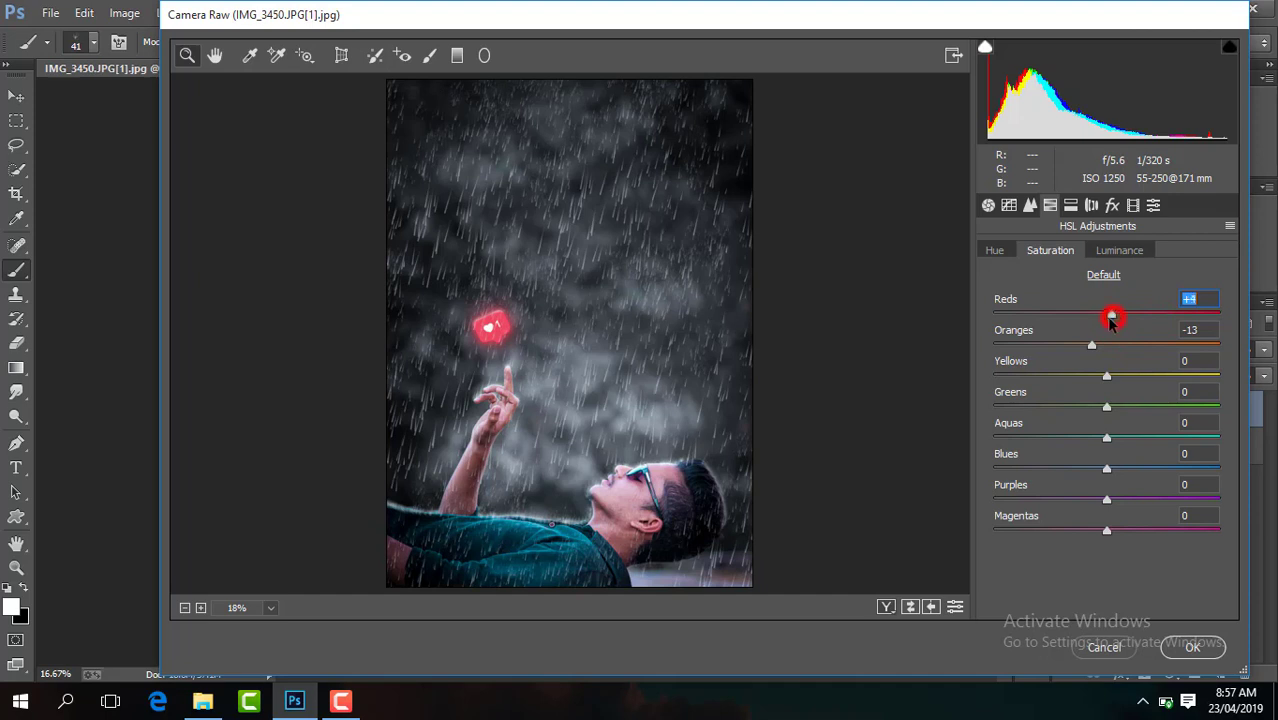
- Add a -19 Post Crop Vignetting to darken the corners and apply Camera Raw
left_click(1117, 252)
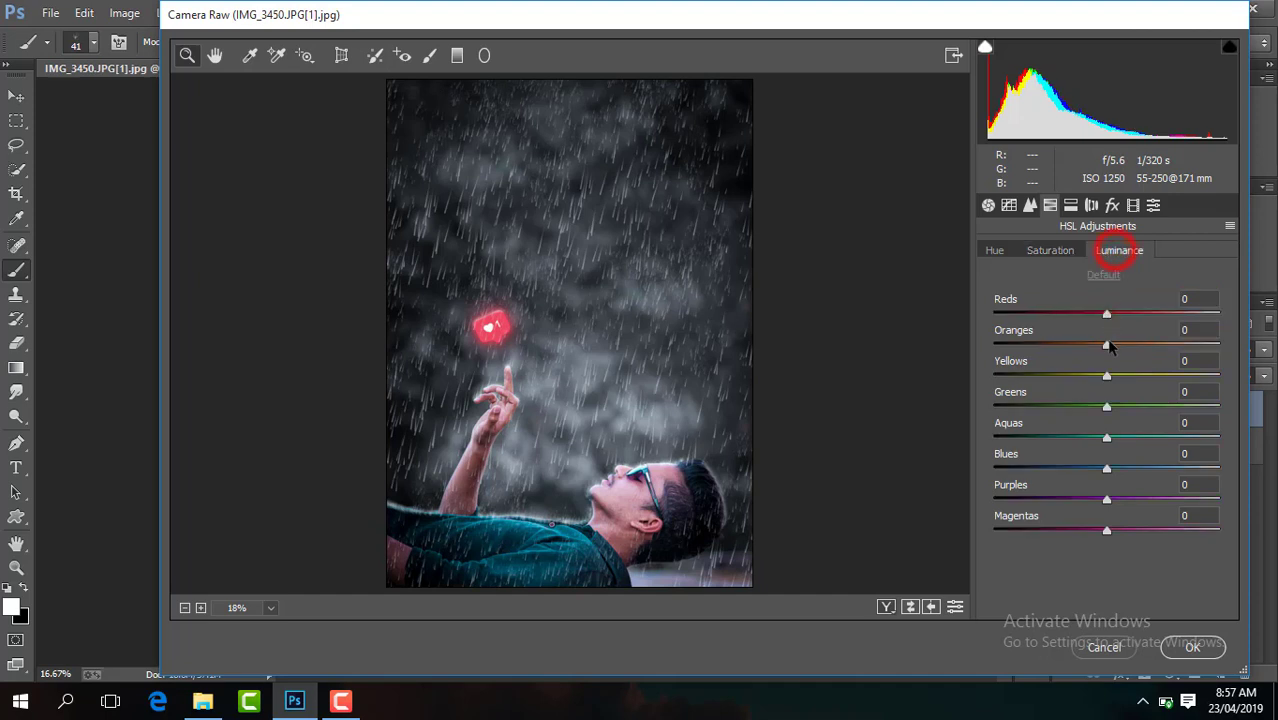
left_click(1112, 206)
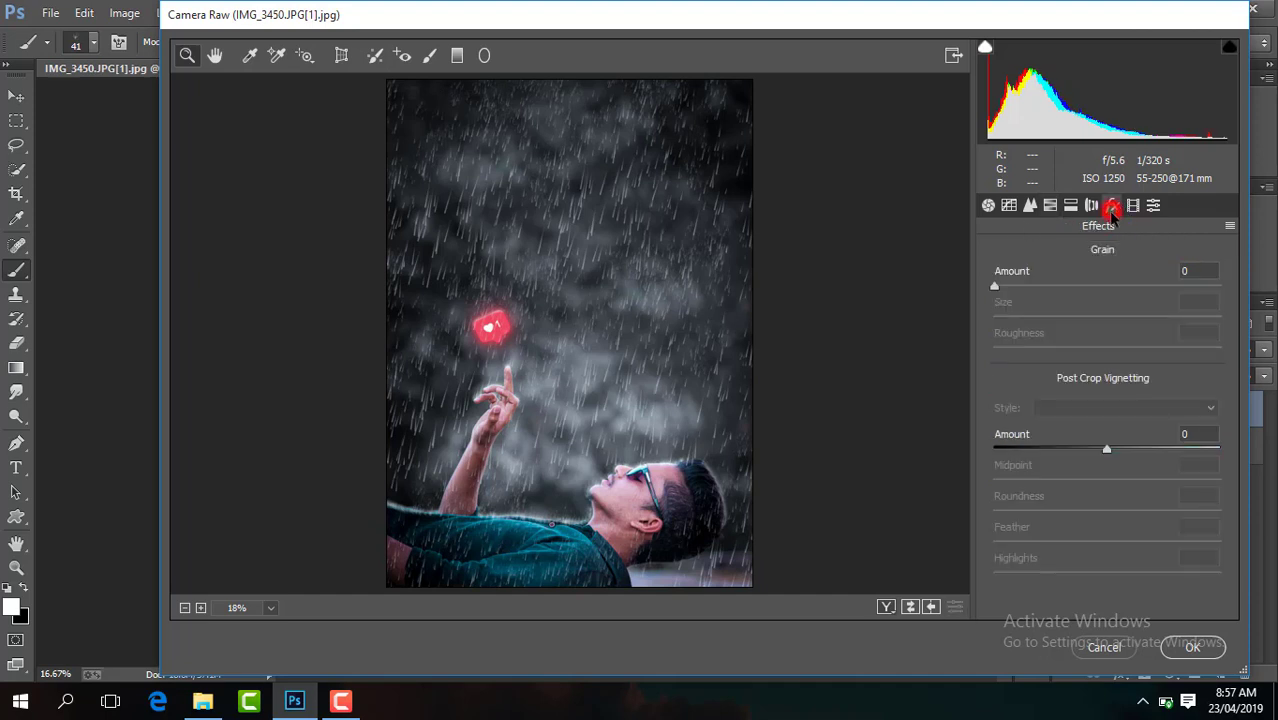
left_click_drag(1100, 452, 1087, 452)
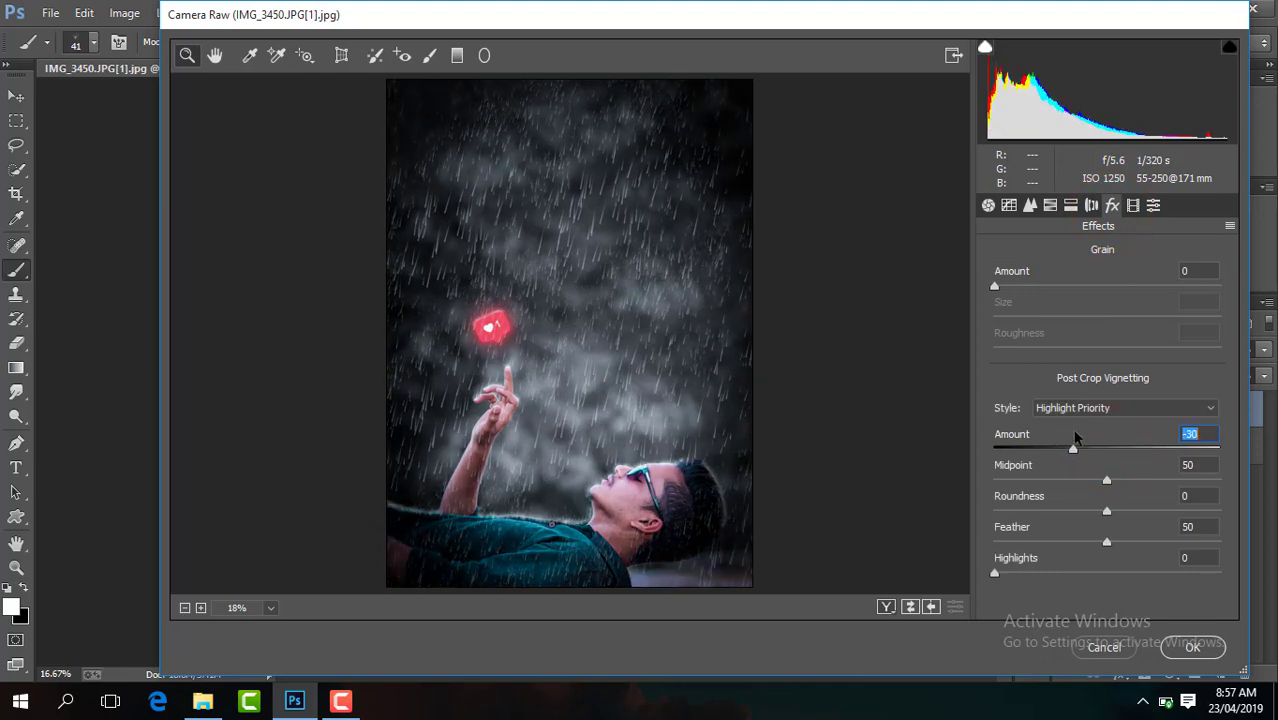
left_click_drag(1086, 446, 1091, 446)
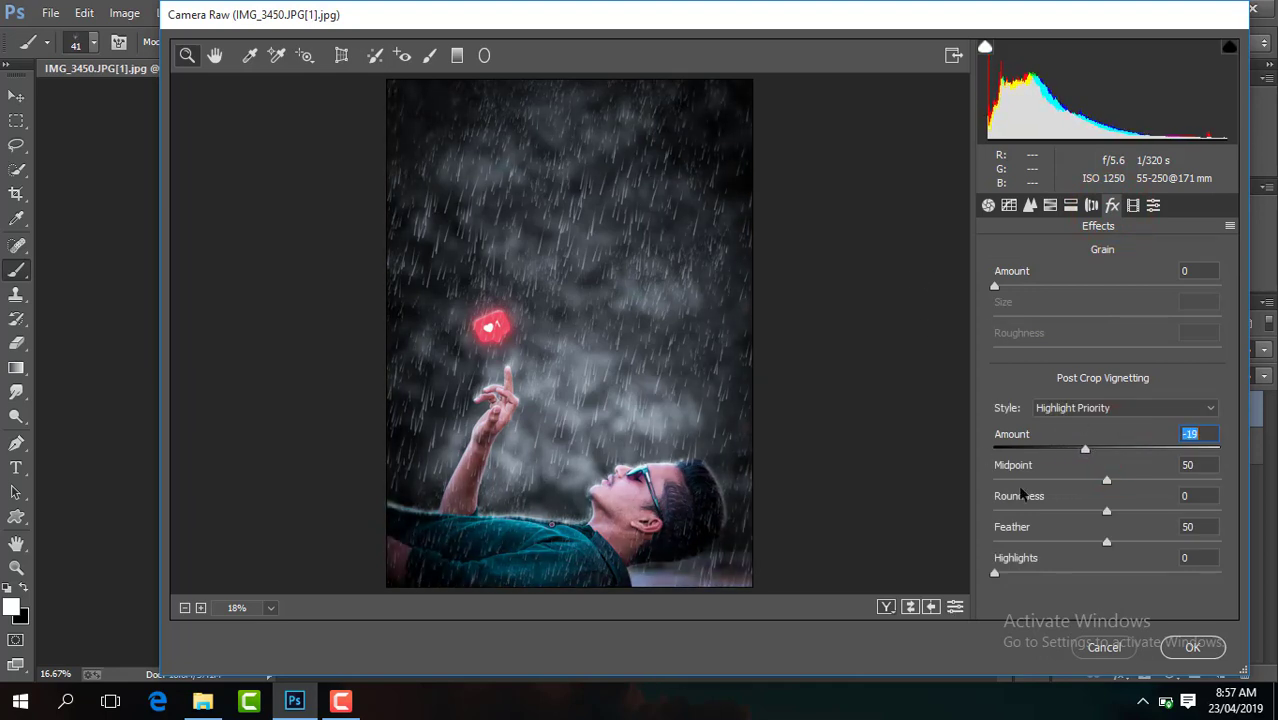
left_click(1195, 647)
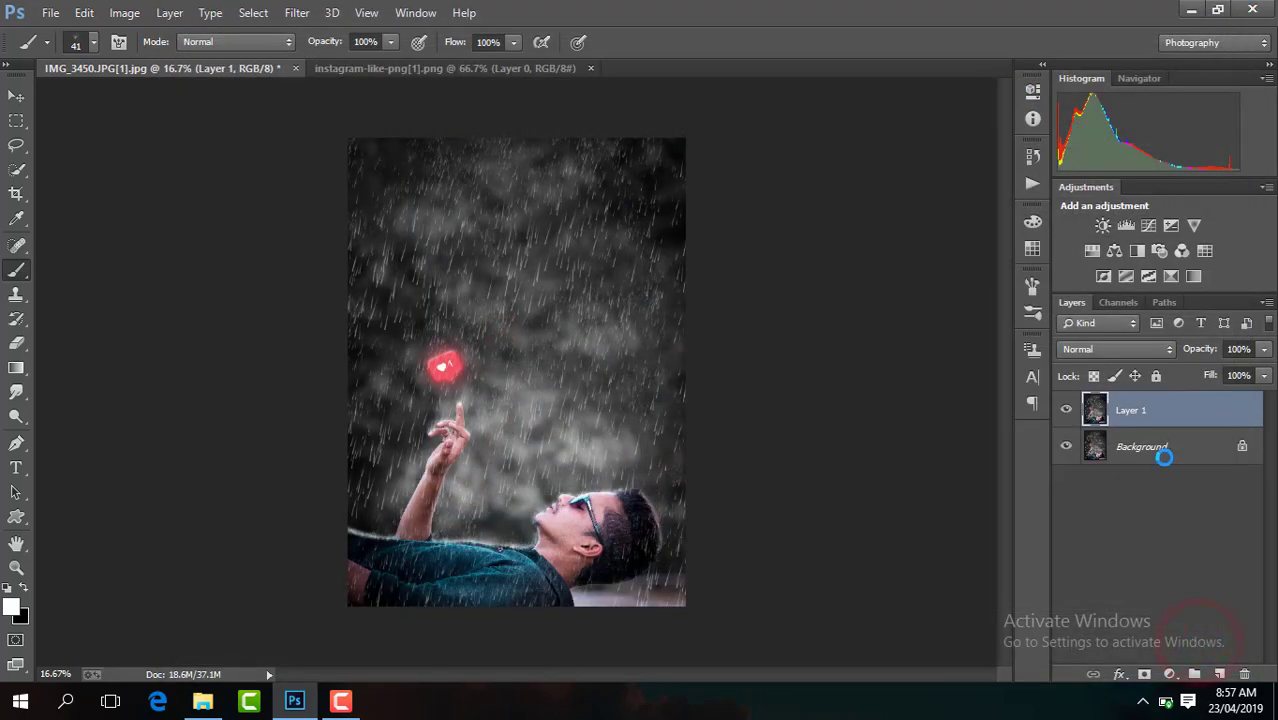
- Flatten the image and duplicate the Background into a new layer with Ctrl+J
left_click(1064, 410)
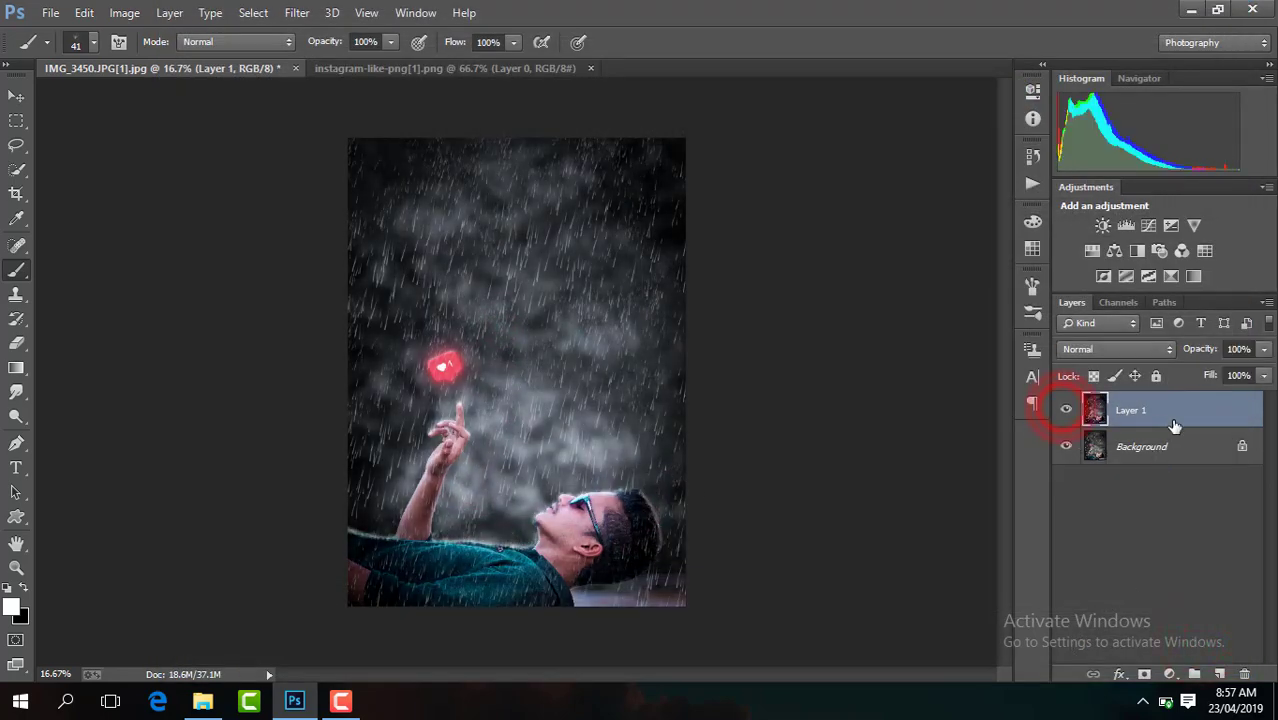
right_click(1064, 412)
left_click(873, 566)
key("ctrl+j")
- Zoom into the face and smooth the forehead and hairline with a 57 px Smudge brush
key("ctrl+plus")
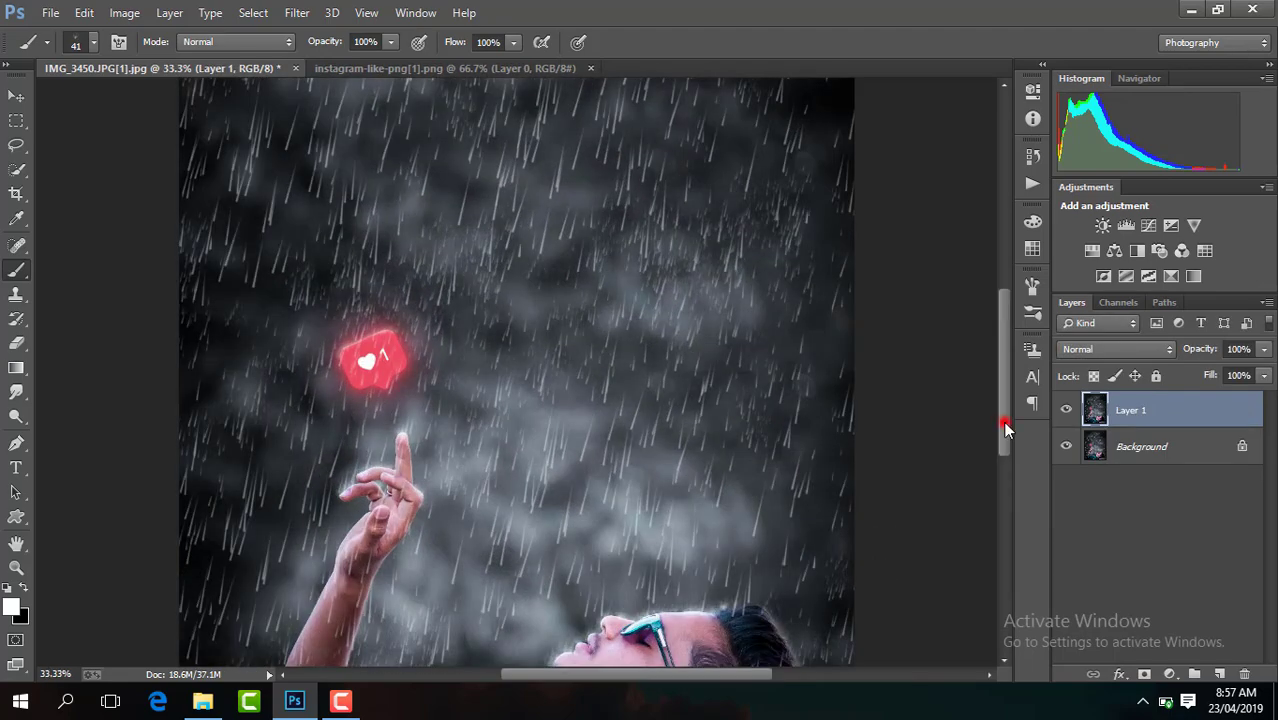
left_click(1005, 428)
key("ctrl+plus")
key("ctrl+plus")
key("ctrl+plus")
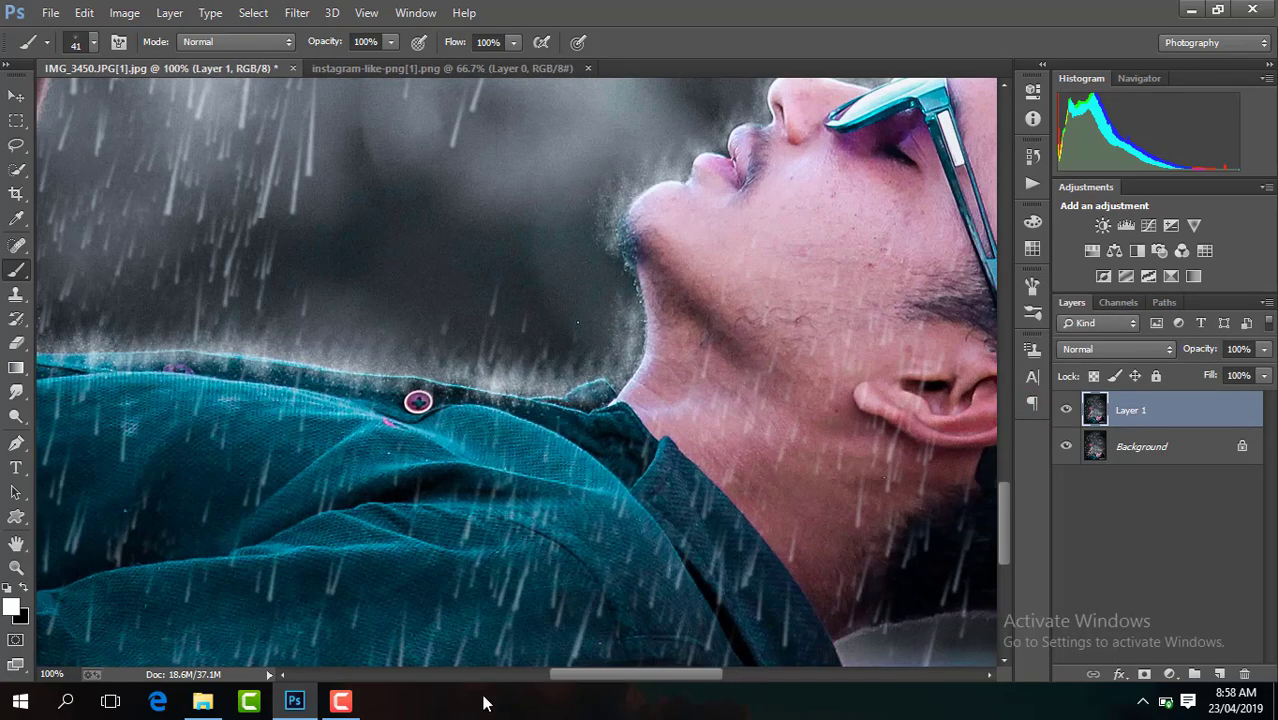
left_click_drag(575, 683, 642, 681)
key("ctrl+plus")
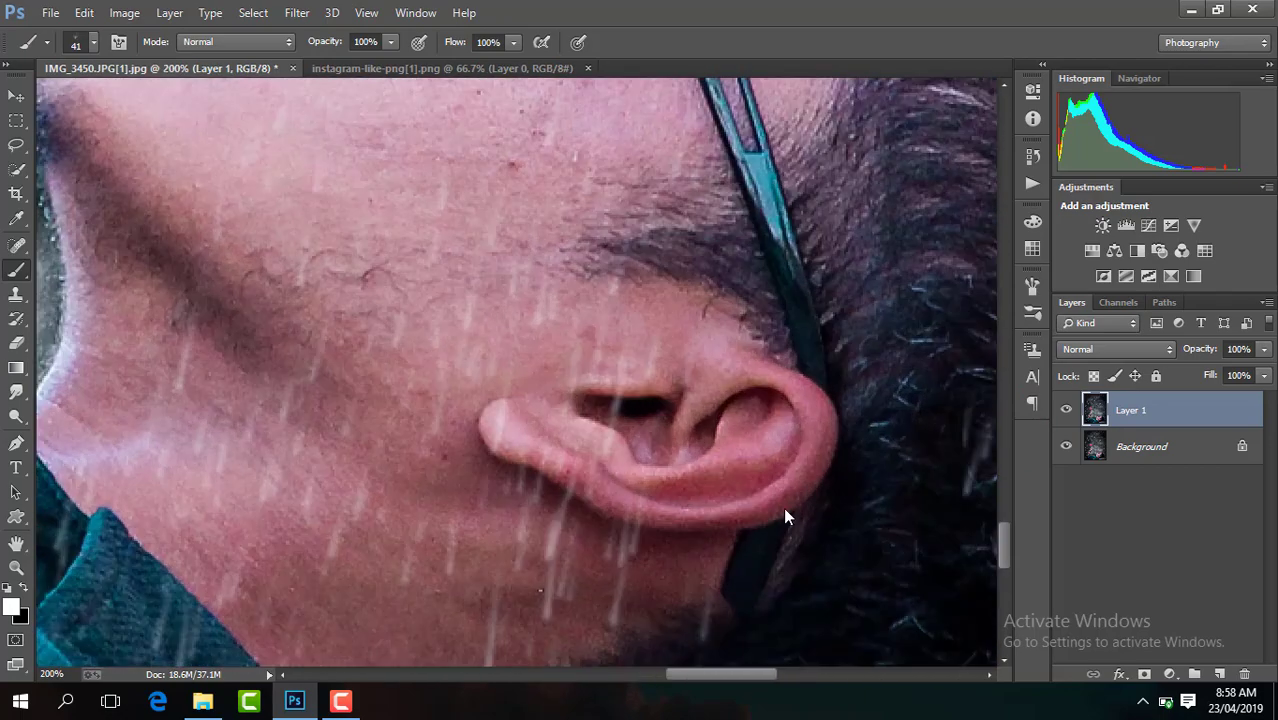
left_click_drag(1006, 532, 1002, 503)
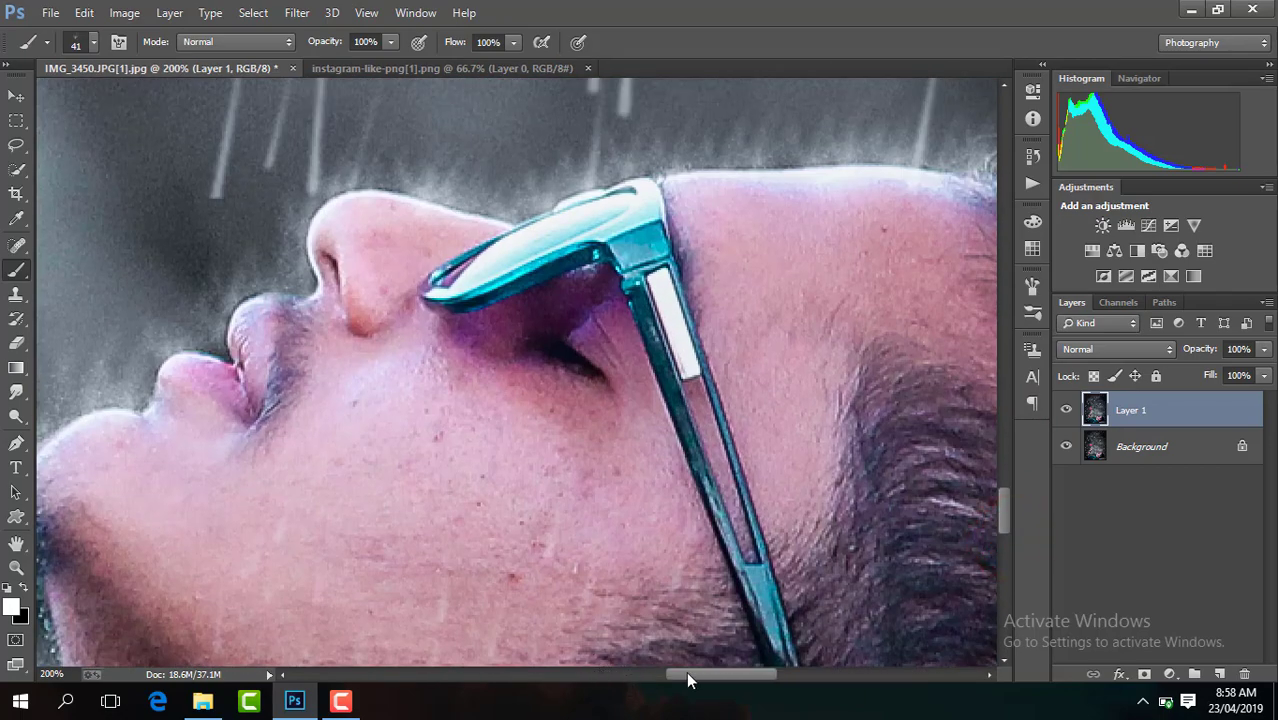
left_click_drag(686, 673, 753, 677)
left_click(16, 392)
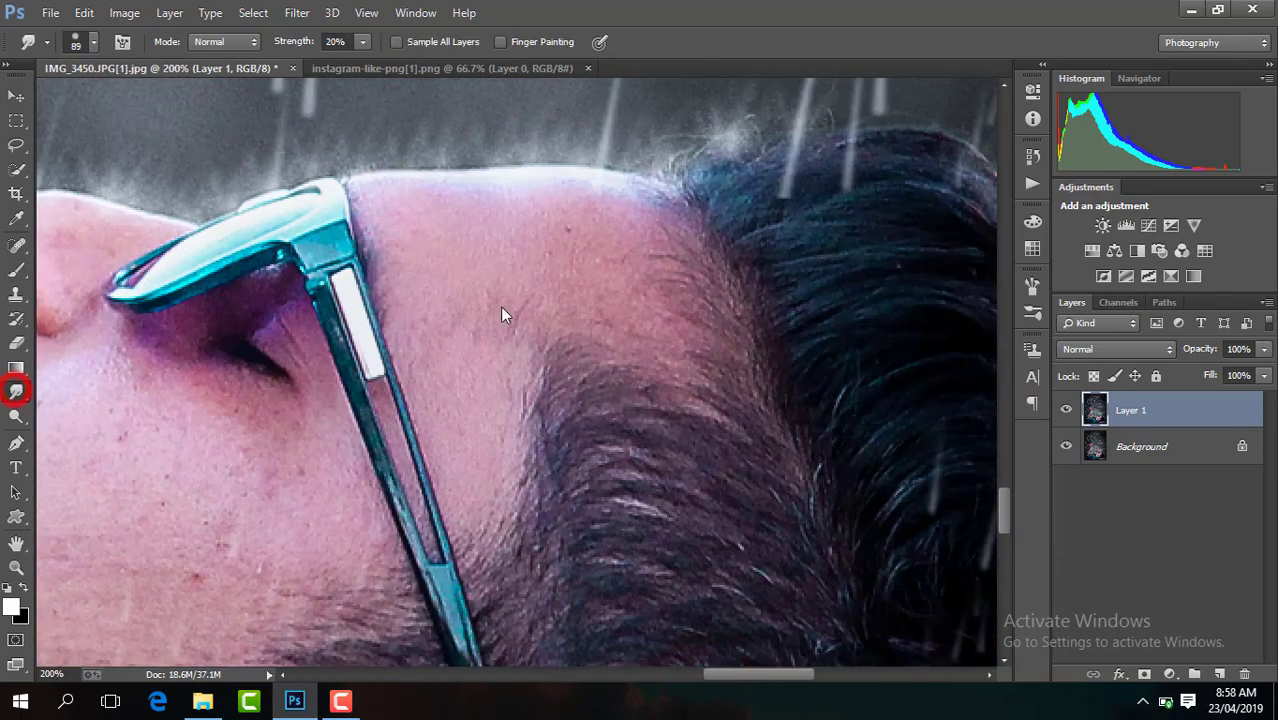
left_click(92, 44)
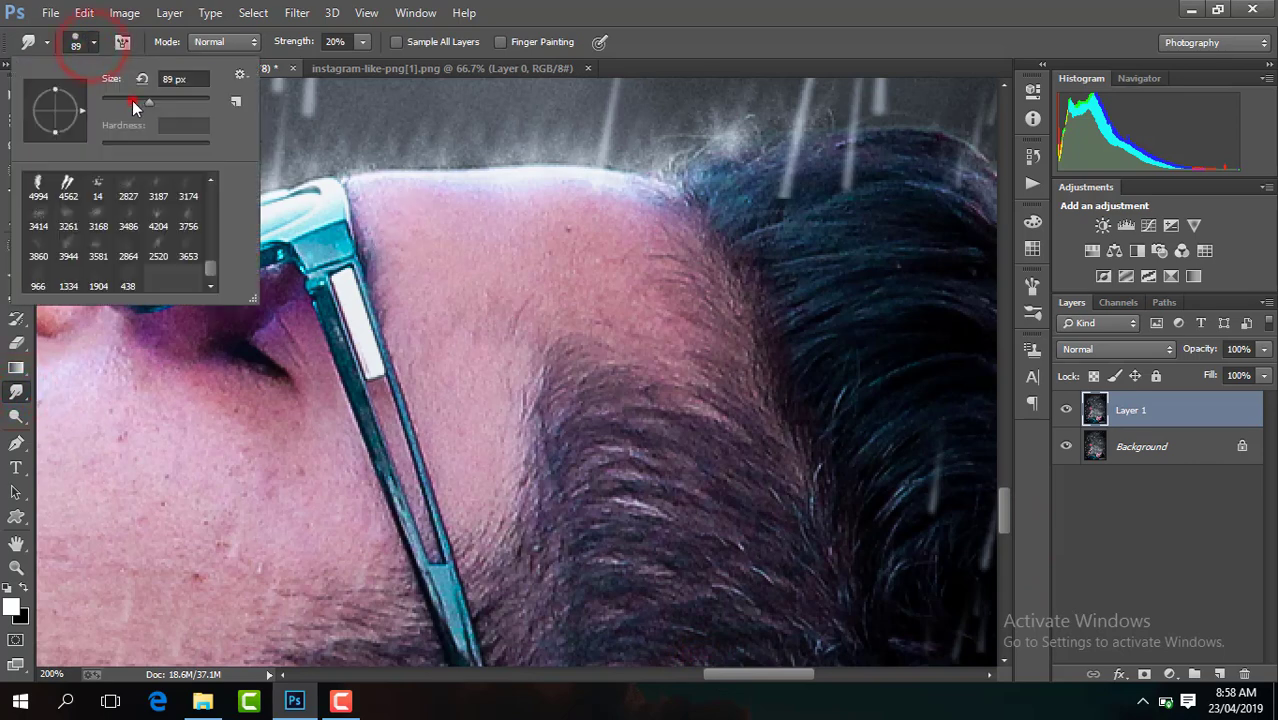
left_click_drag(150, 101, 132, 101)
mouse_move(585, 265)
left_mouse_down()
mouse_move(599, 265)
mouse_move(428, 251)
mouse_move(536, 222)
mouse_move(479, 234)
mouse_move(433, 296)
left_mouse_up()
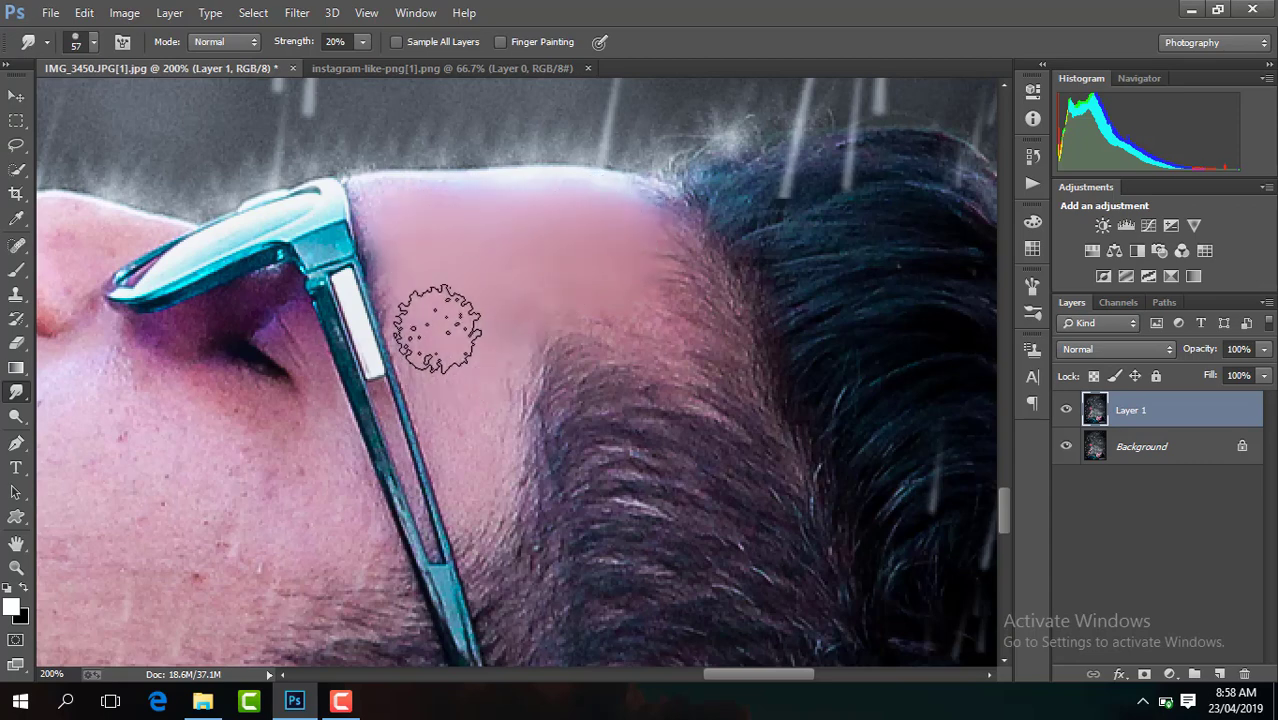
mouse_move(471, 419)
left_mouse_down()
mouse_move(473, 460)
mouse_move(476, 414)
left_mouse_up()
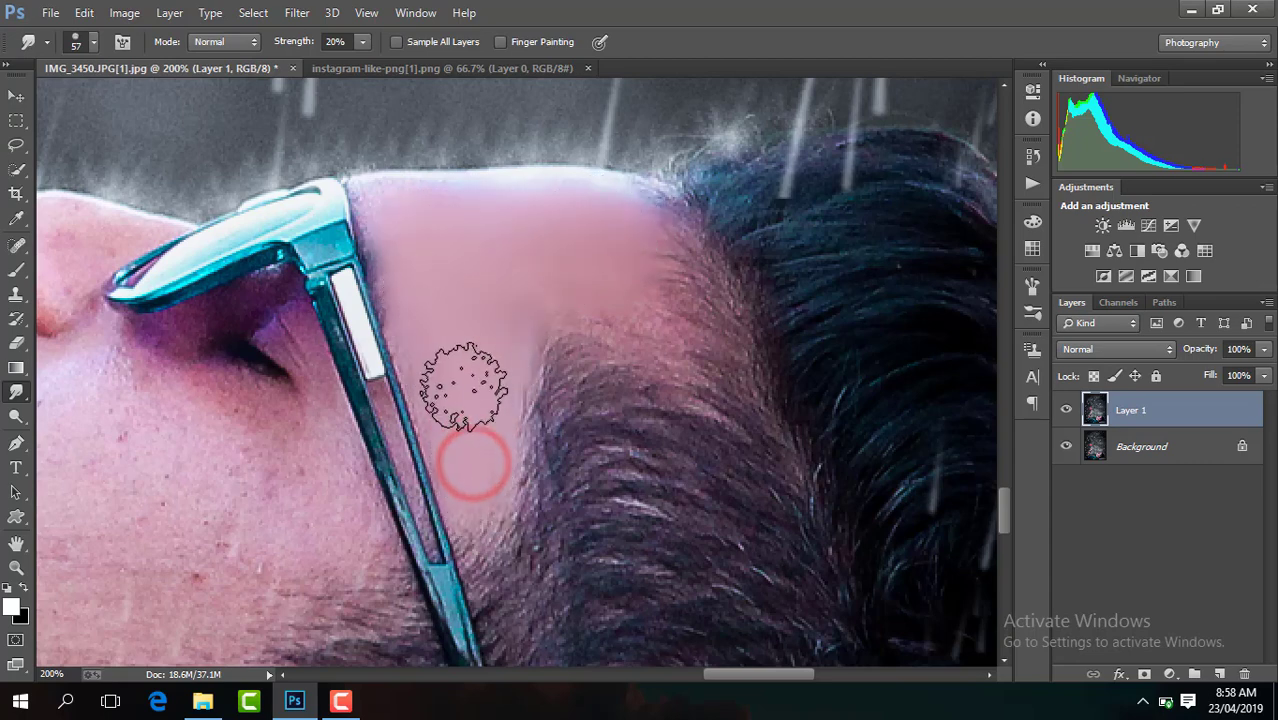
mouse_move(557, 297)
left_mouse_down()
mouse_move(630, 300)
mouse_move(485, 271)
mouse_move(556, 274)
mouse_move(465, 394)
mouse_move(520, 318)
mouse_move(442, 400)
left_mouse_up()
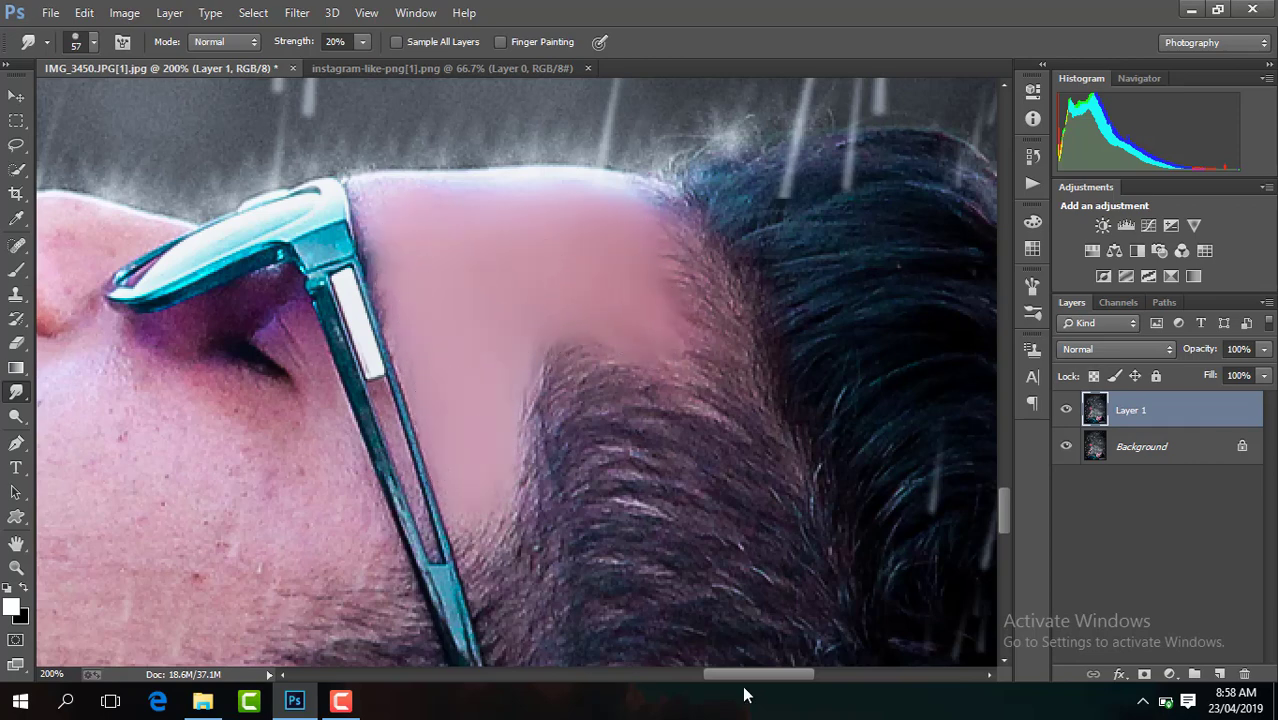
- Smudge the stubbled cheeks, the skin below the lips and near the beard smooth
left_click_drag(781, 684, 737, 684)
mouse_move(656, 479)
left_mouse_down()
mouse_move(705, 508)
mouse_move(650, 462)
left_mouse_up()
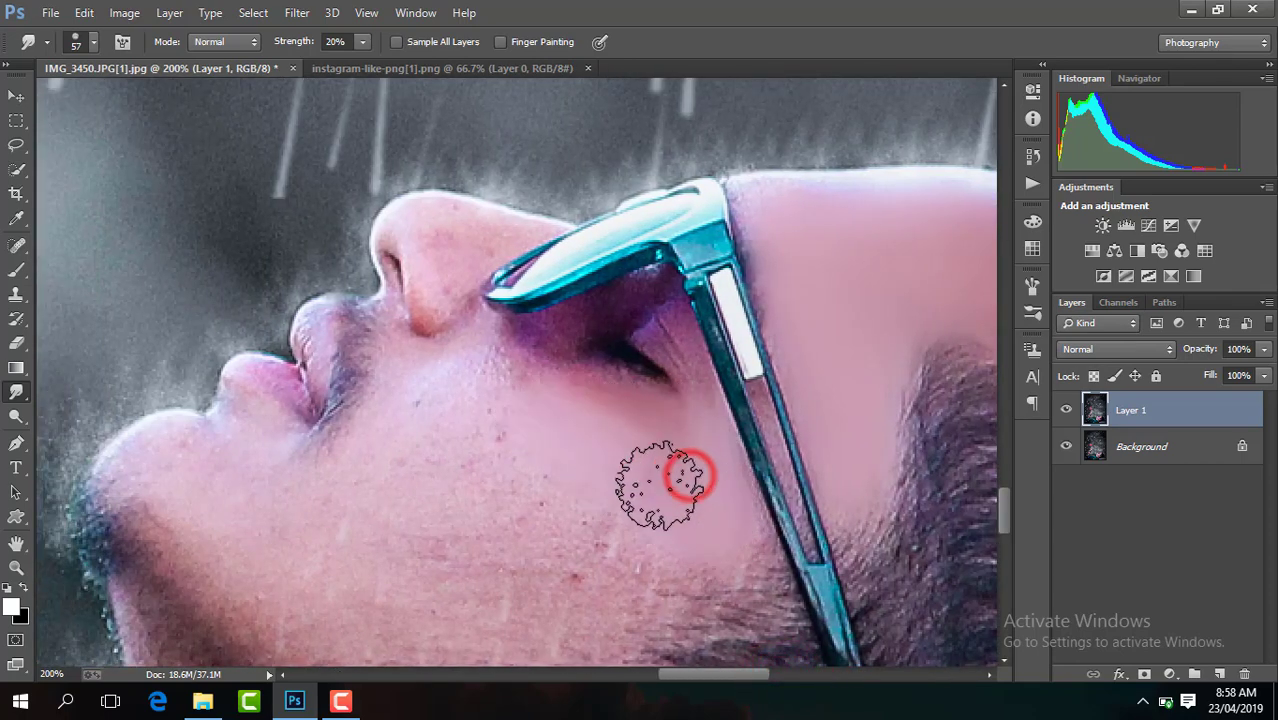
mouse_move(477, 352)
left_mouse_down()
mouse_move(428, 428)
mouse_move(565, 525)
mouse_move(670, 571)
left_mouse_up()
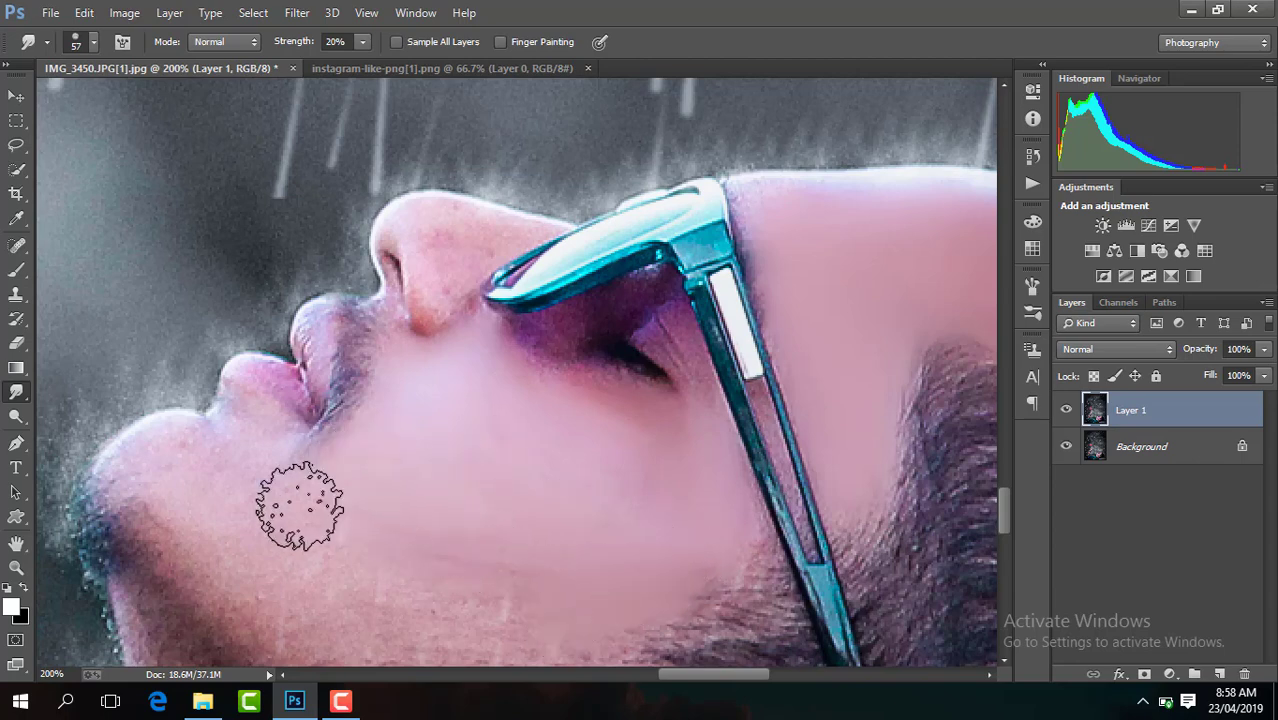
mouse_move(300, 505)
left_mouse_down()
mouse_move(275, 480)
mouse_move(171, 471)
left_mouse_up()
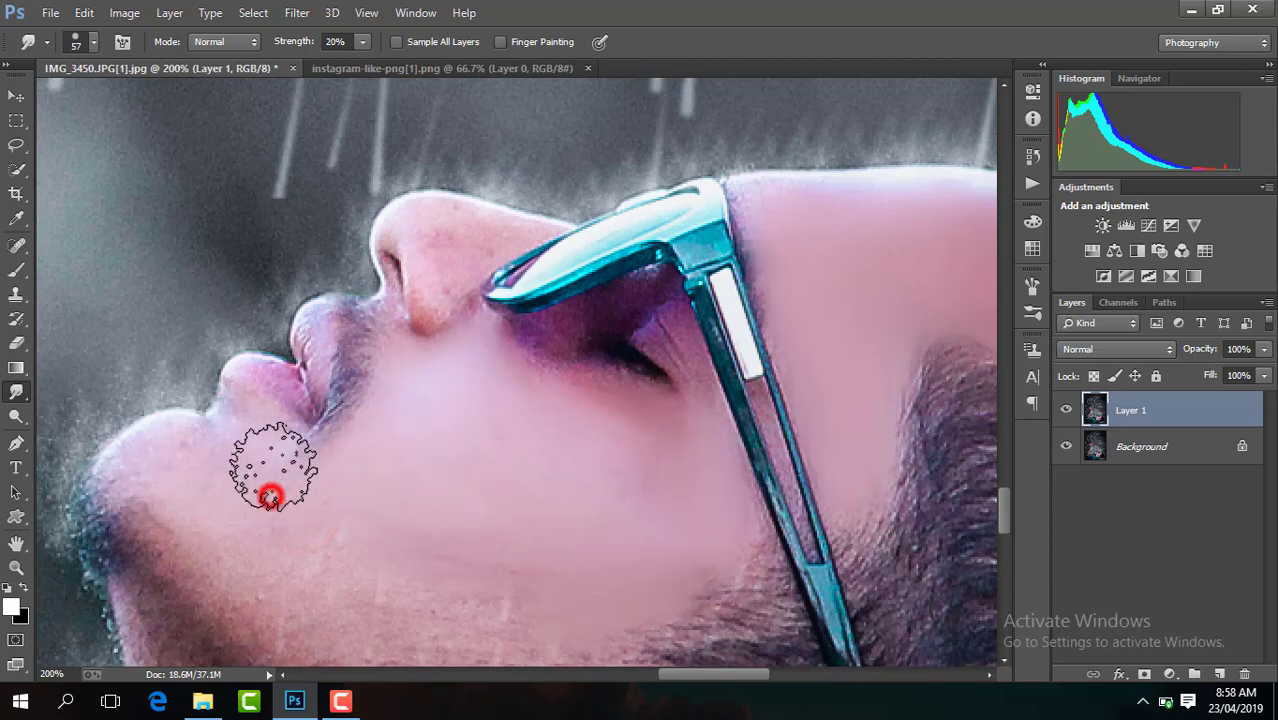
mouse_move(271, 456)
left_mouse_down()
mouse_move(171, 456)
mouse_move(251, 528)
mouse_move(398, 538)
mouse_move(584, 447)
mouse_move(661, 456)
mouse_move(561, 419)
mouse_move(571, 401)
mouse_move(559, 414)
left_mouse_up()
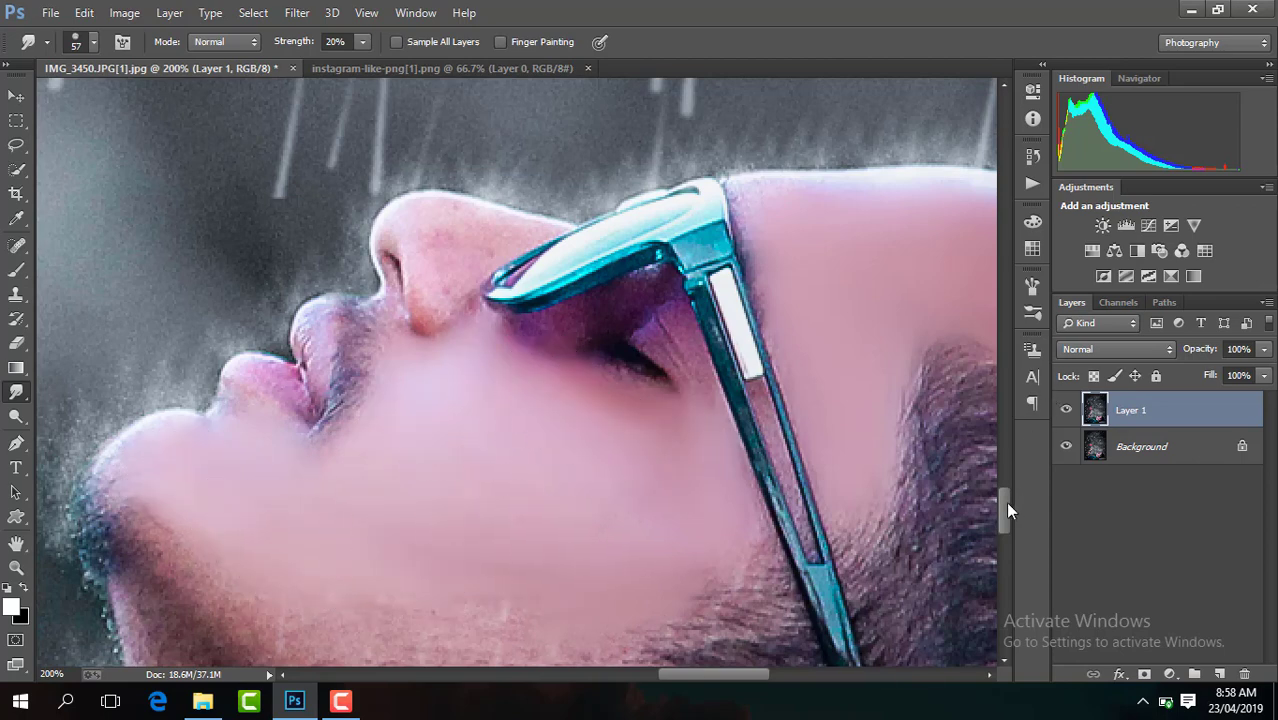
left_click_drag(1007, 510, 1006, 530)
left_click(653, 265)
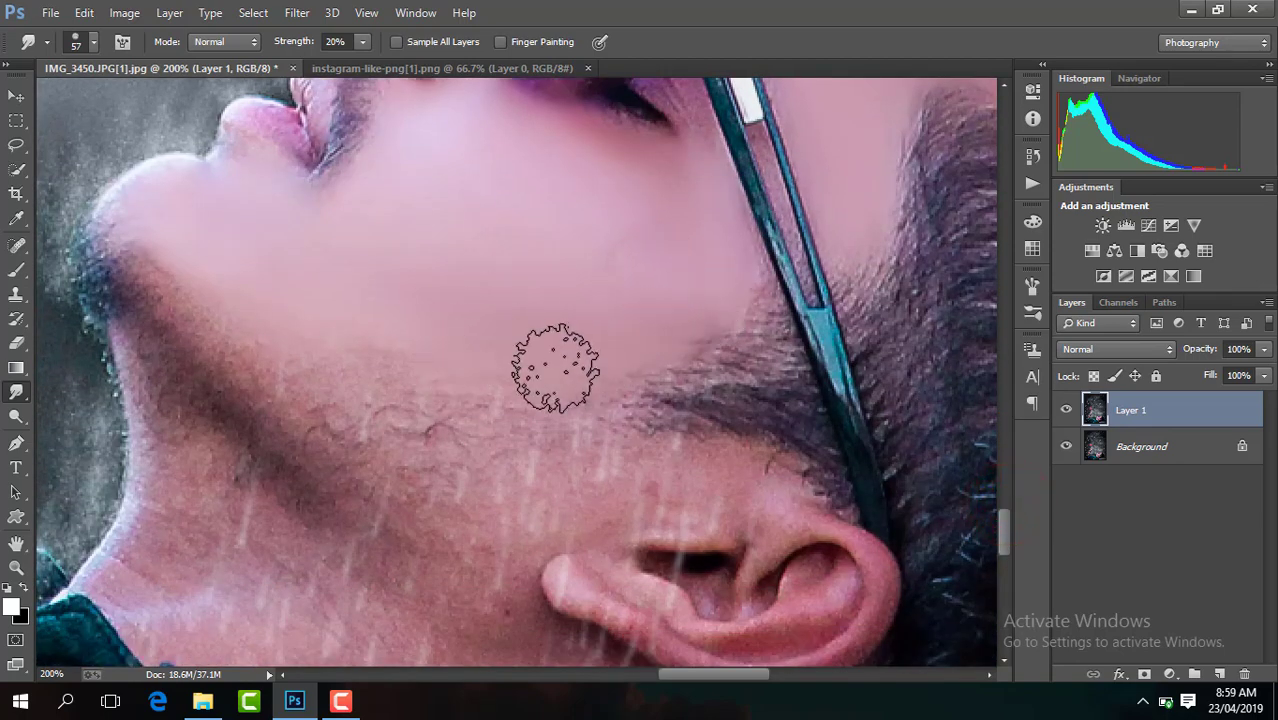
mouse_move(556, 368)
left_mouse_down()
mouse_move(656, 337)
mouse_move(357, 365)
mouse_move(516, 372)
mouse_move(476, 328)
left_mouse_up()
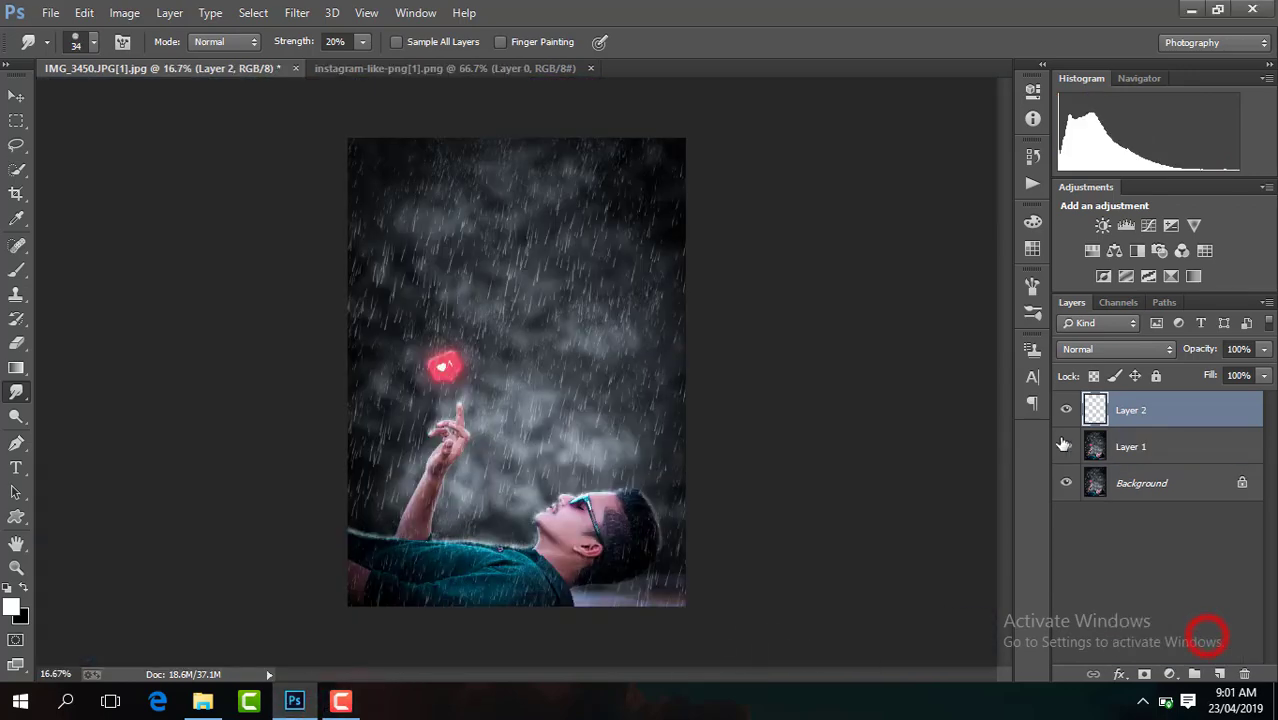
- Zoom in and toggle the retouched layer off and on to compare
left_click(1068, 449)
key("ctrl+plus")
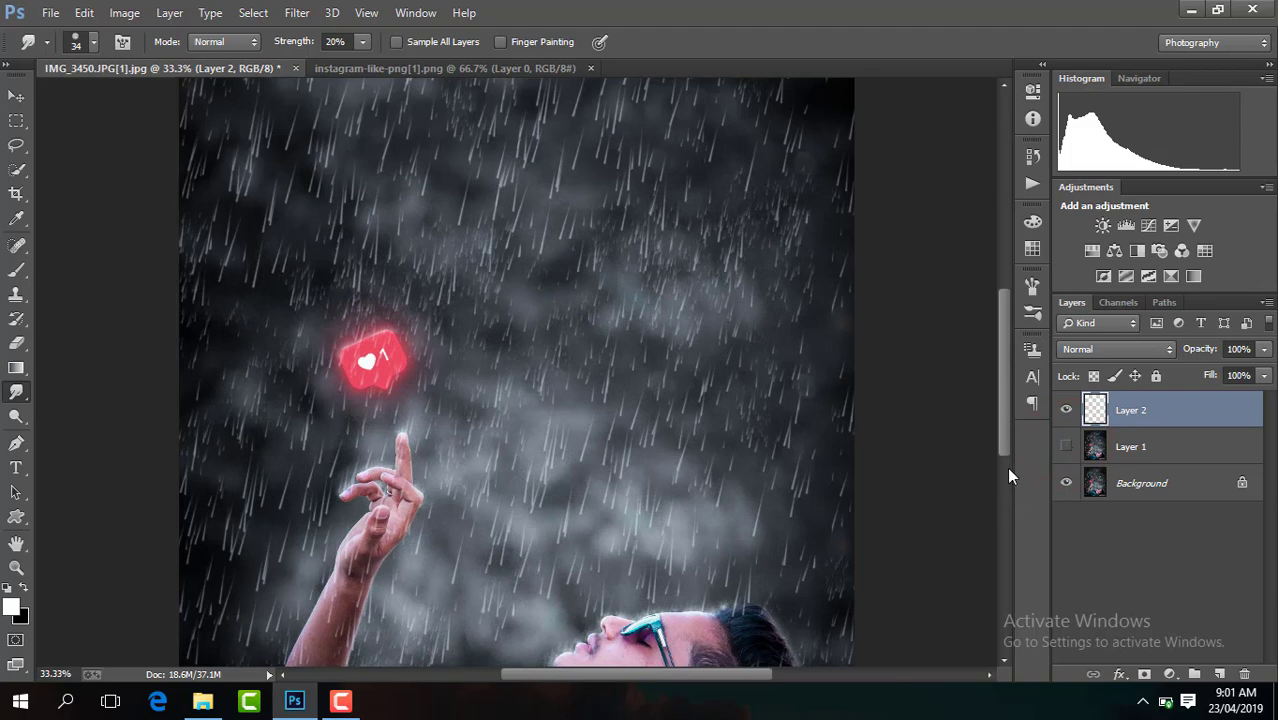
left_click_drag(1003, 445, 1006, 525)
left_click(1067, 448)
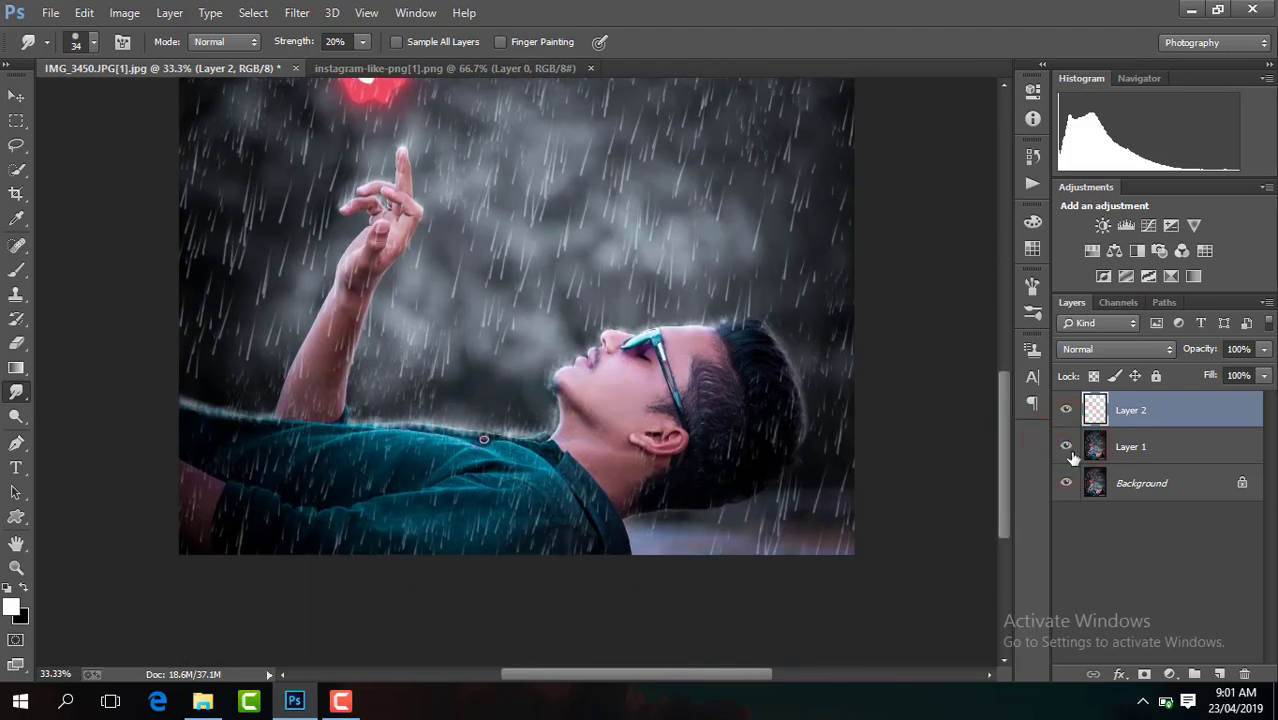
- Select the Brush tool with the 966 rain-streak preset at 160 px
left_click(16, 270)
left_click(94, 43)
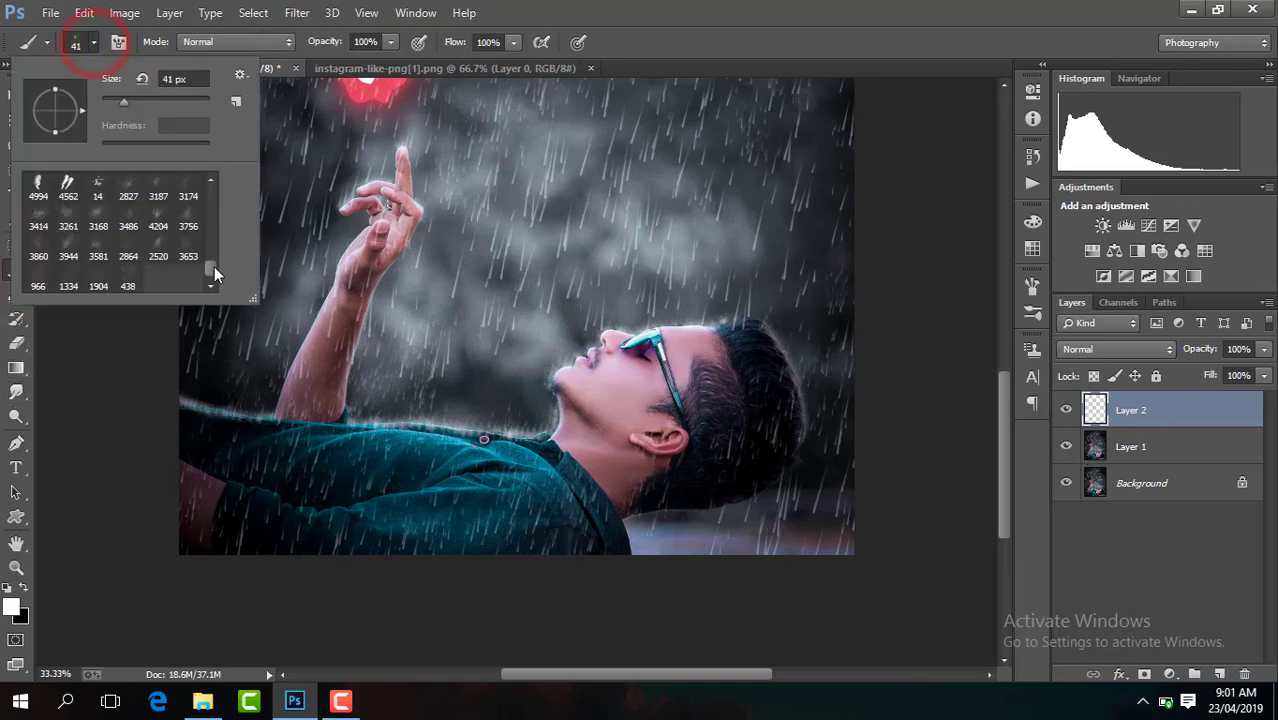
left_click(35, 284)
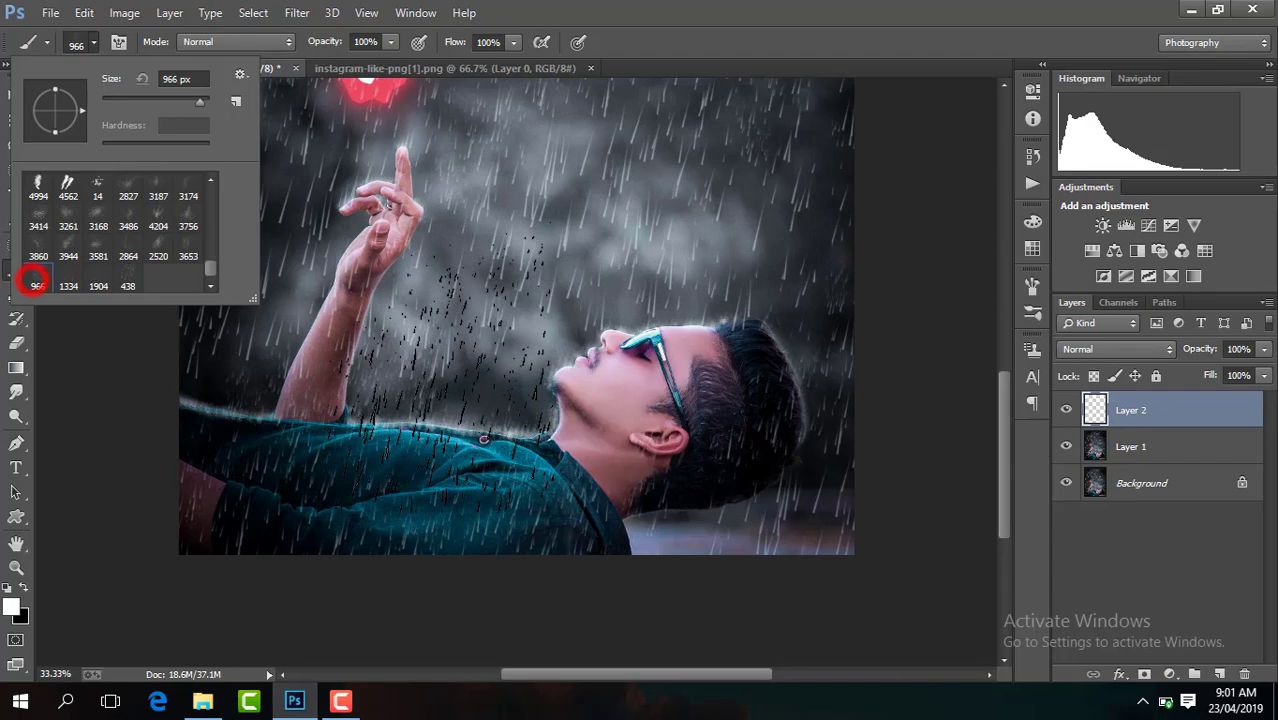
left_click(144, 101)
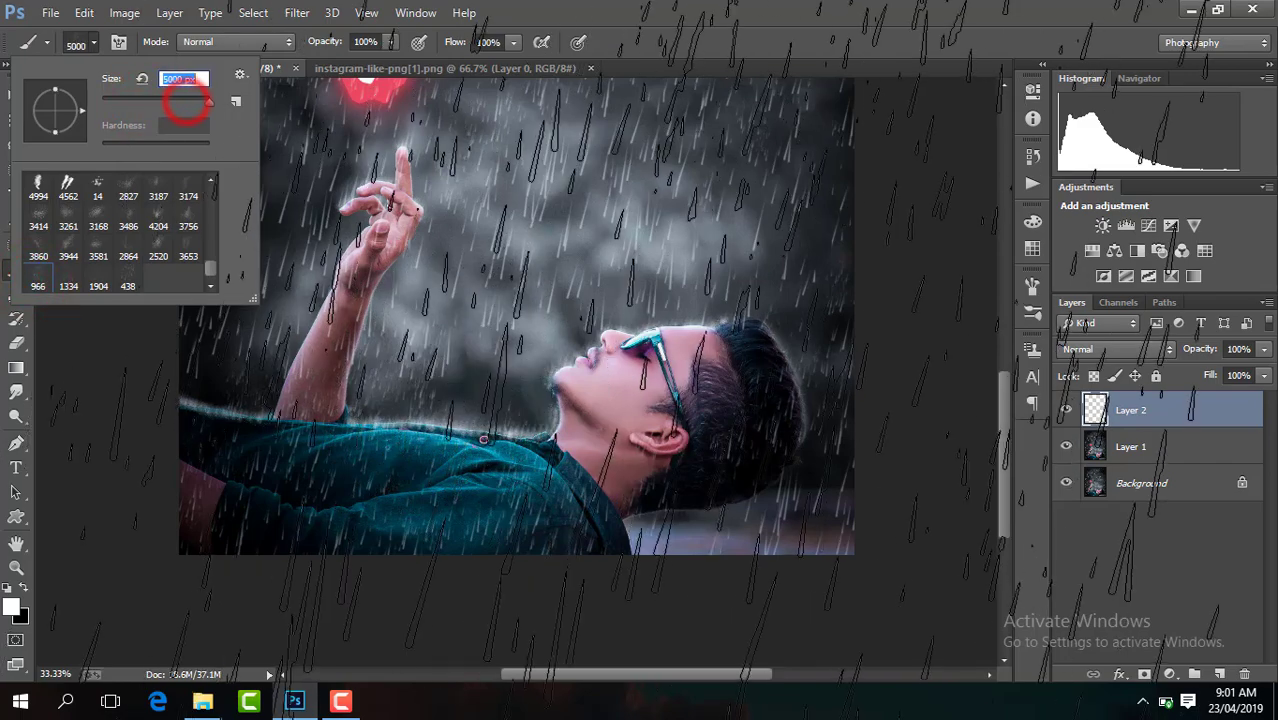
left_click(172, 100)
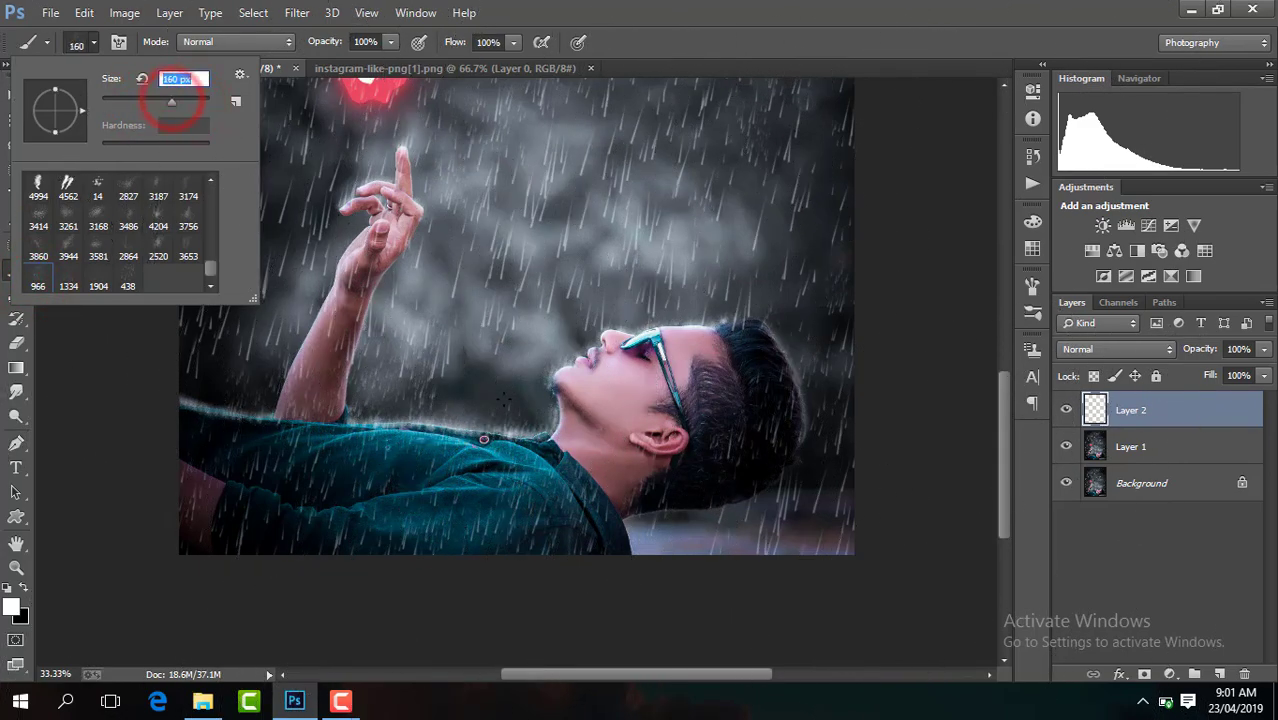
key("Return")
- Stamp rain streaks over the cheek at 367 px, then enlarge the rain brush to 1053 px
key("ctrl+plus")
key("ctrl+plus")
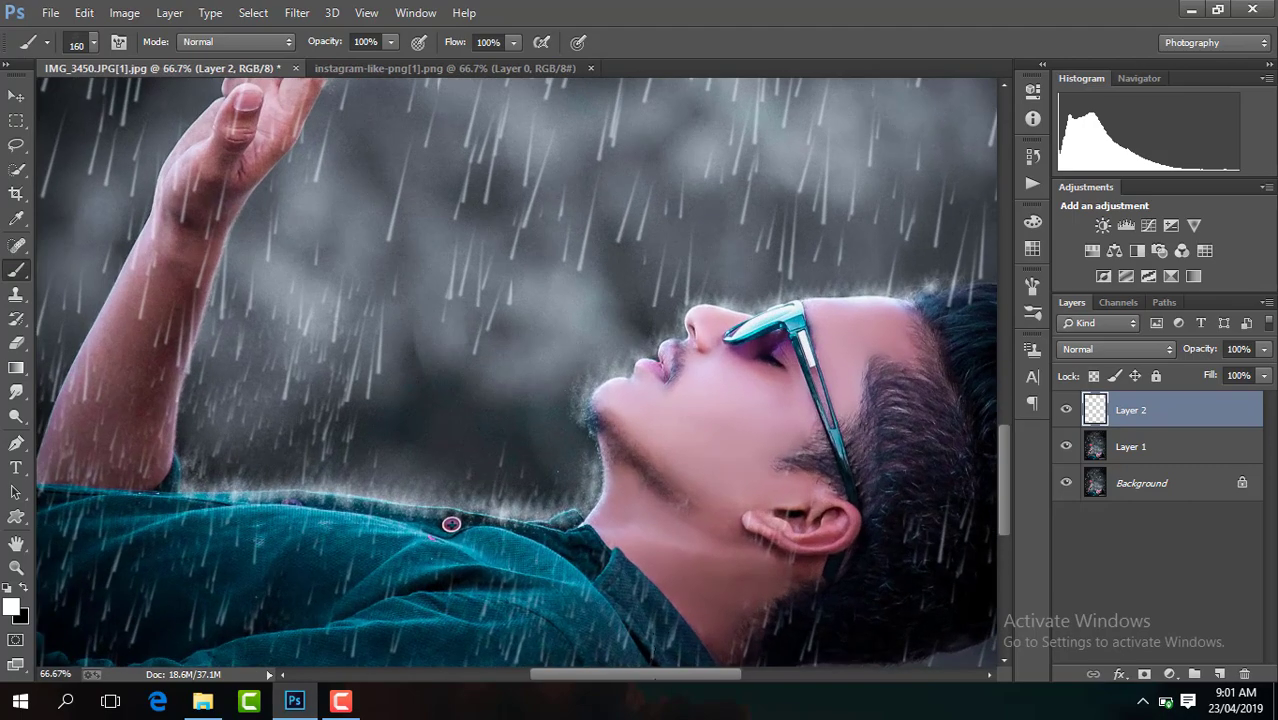
left_click_drag(688, 675, 728, 676)
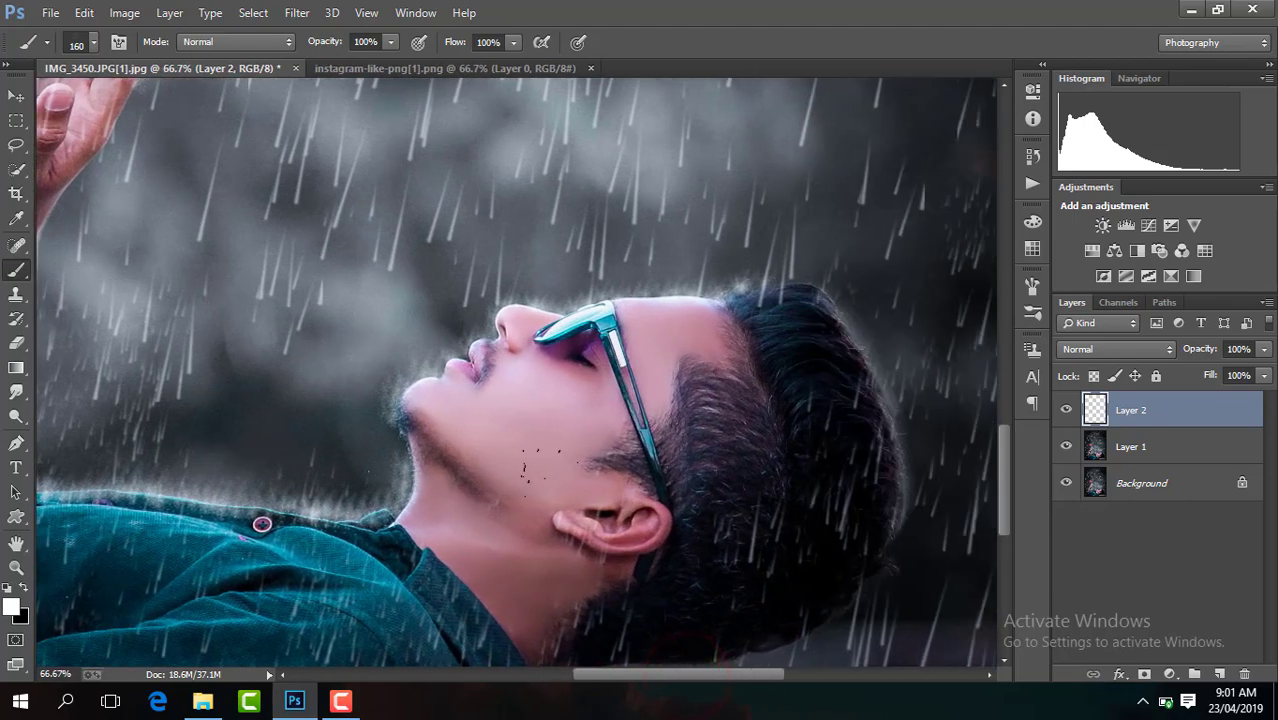
left_click(94, 43)
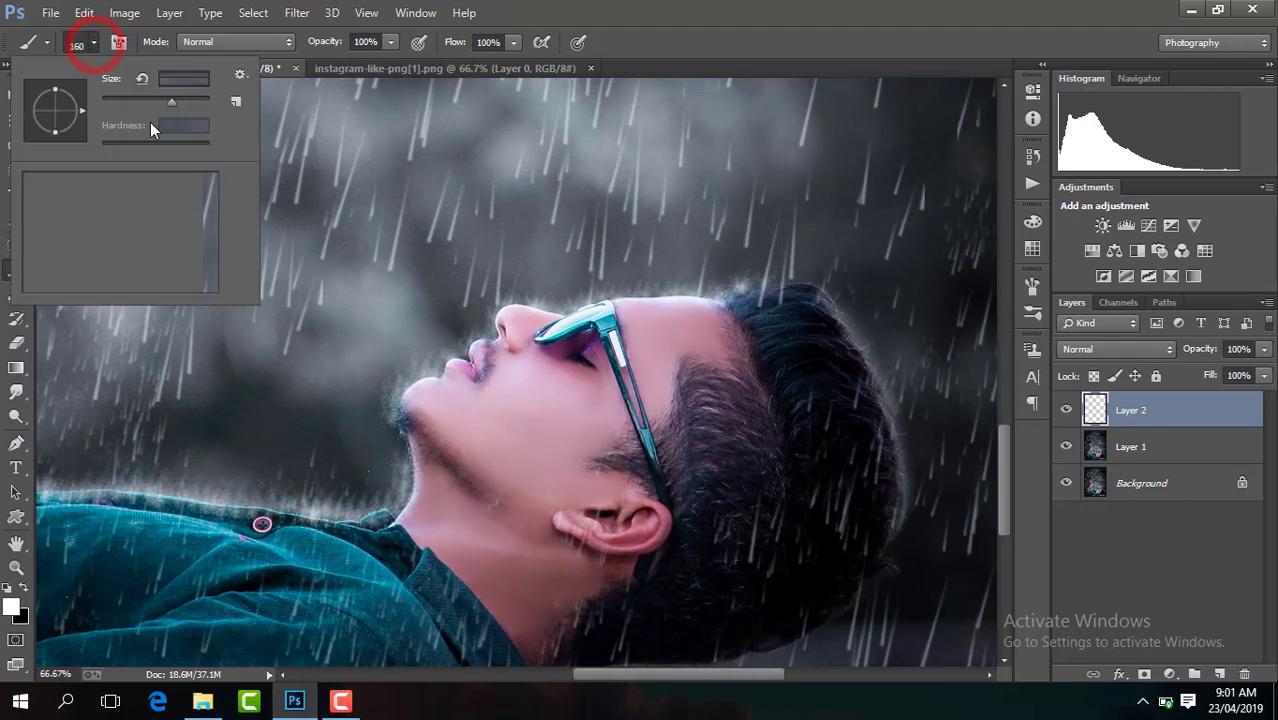
left_click_drag(150, 103, 191, 103)
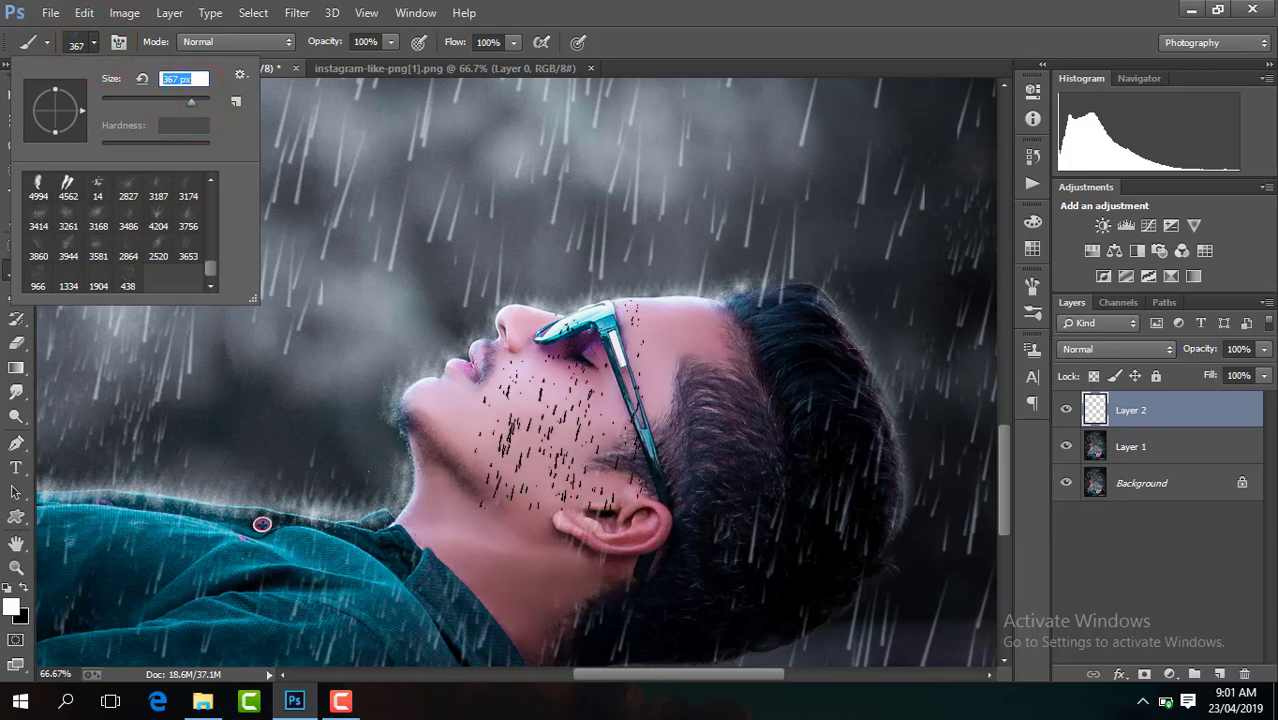
left_click(560, 393)
key("ctrl+minus")
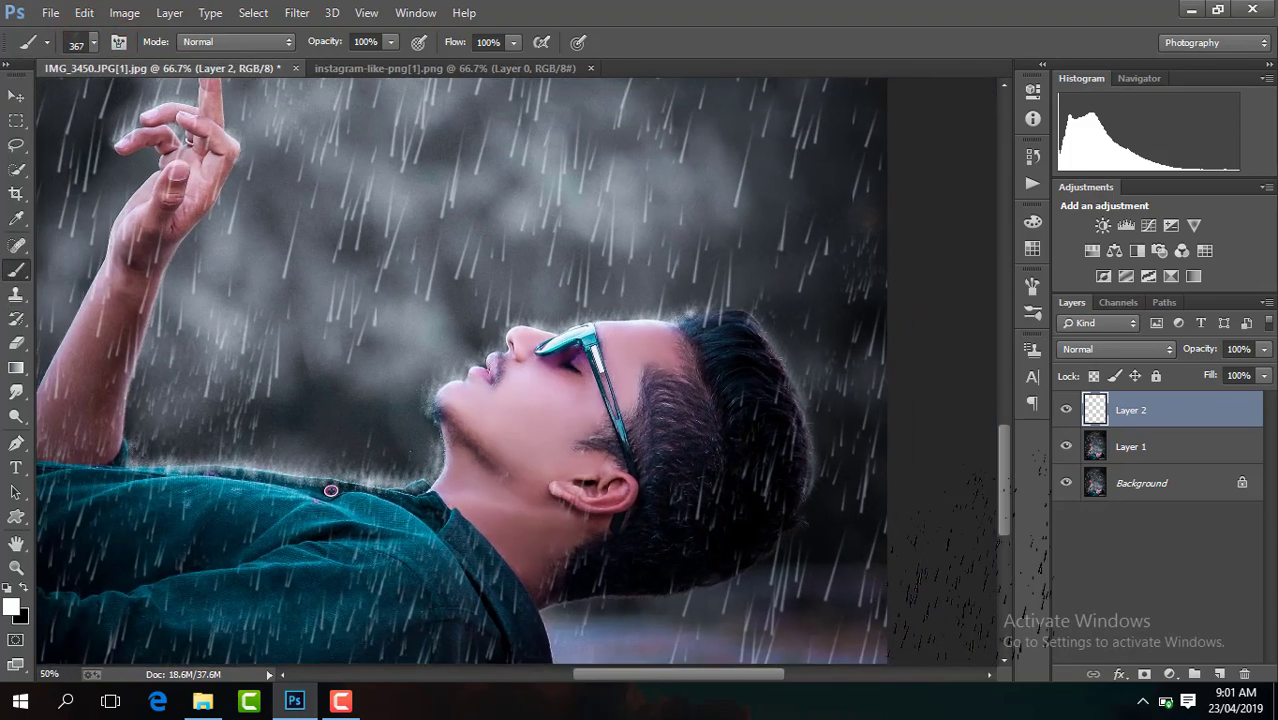
key("ctrl+minus")
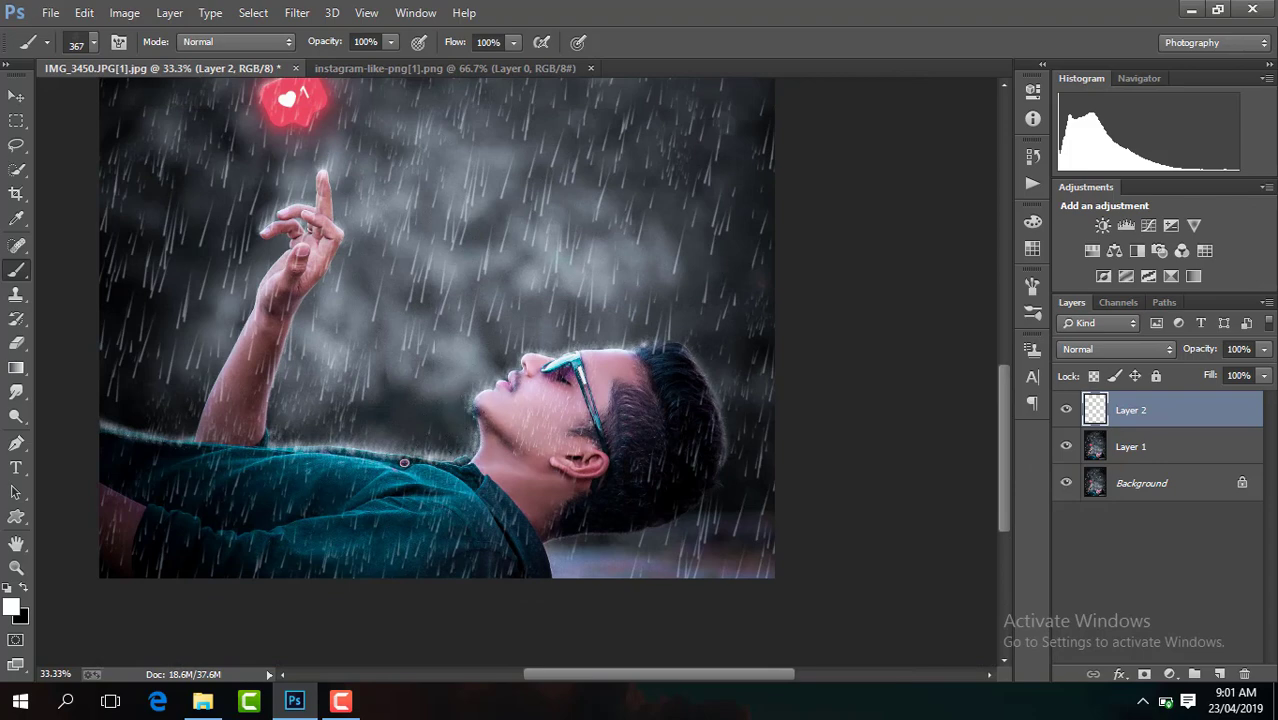
left_click(92, 44)
left_click(200, 102)
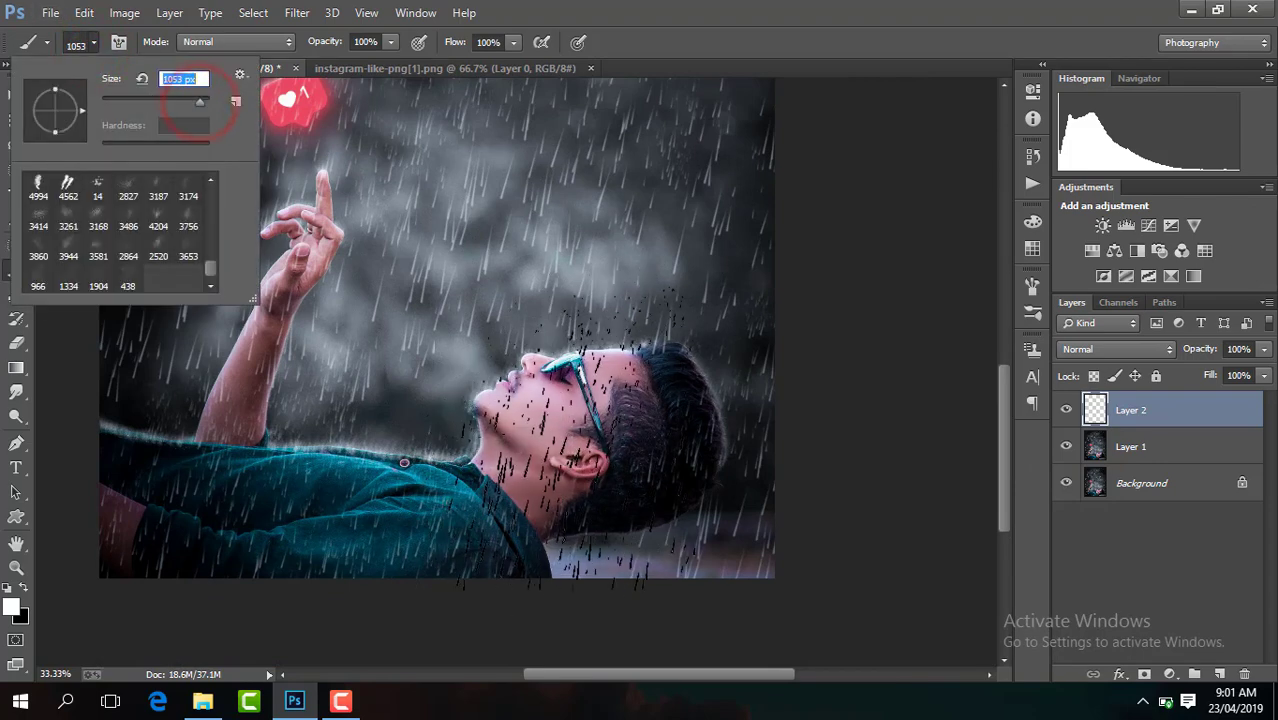
key("Return")
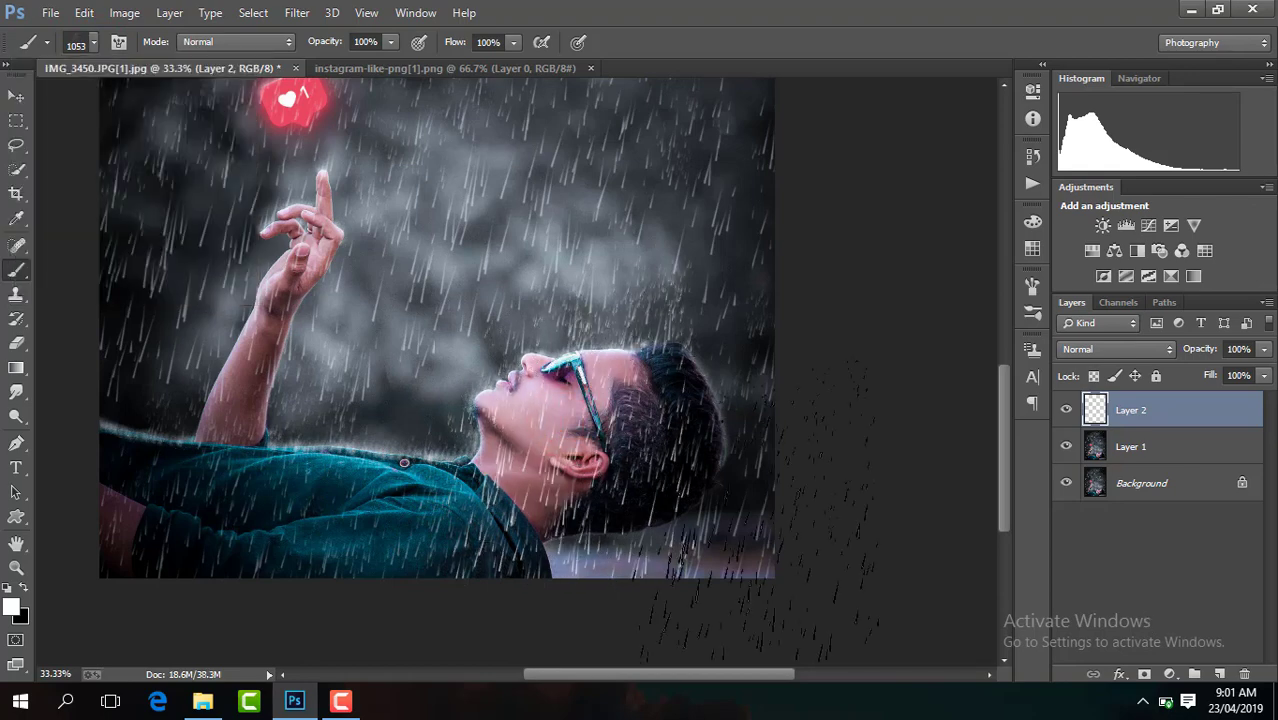
- Lower the rain layer's opacity to 69% and flatten the image into one Background
left_click(1264, 350)
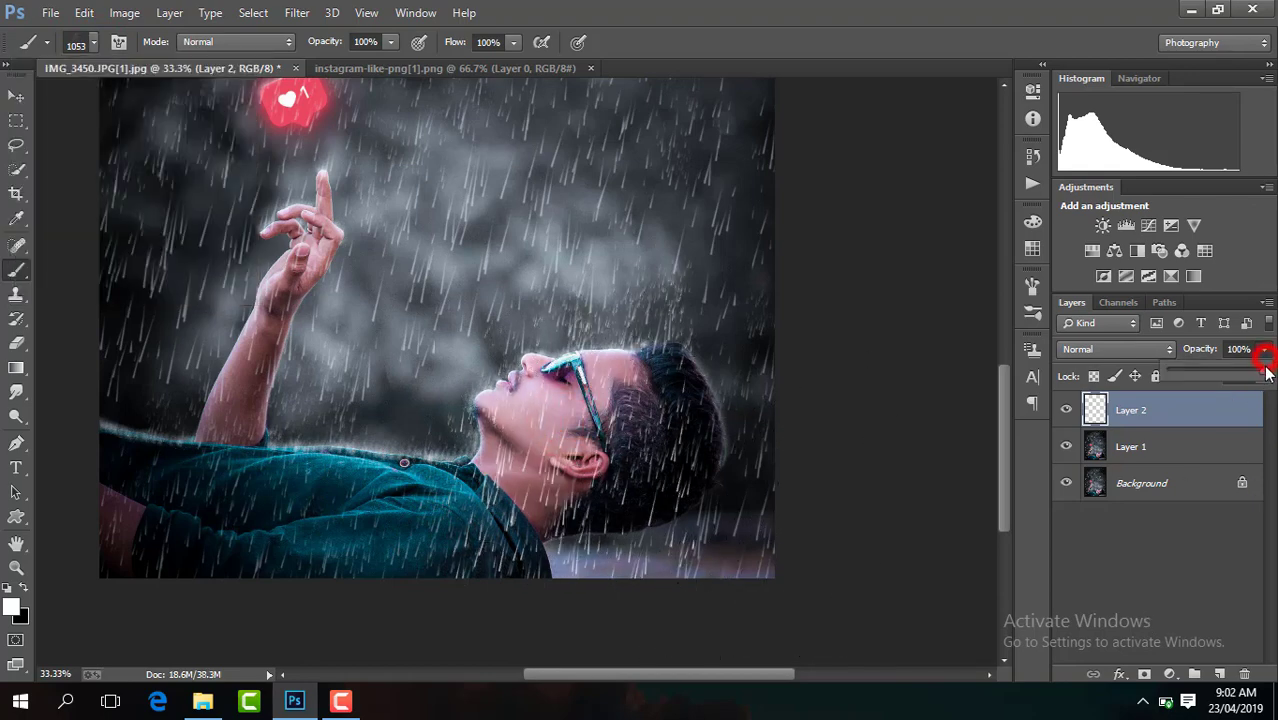
left_click_drag(1262, 372, 1244, 378)
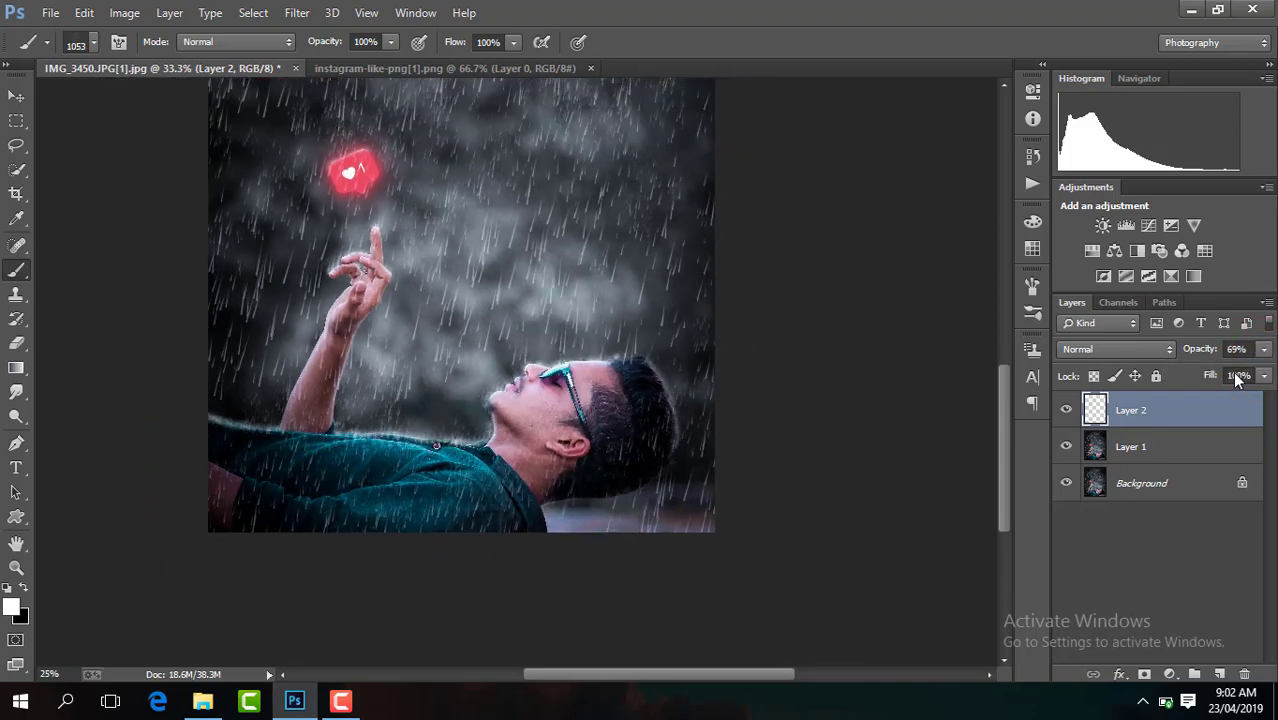
key("ctrl+minus")
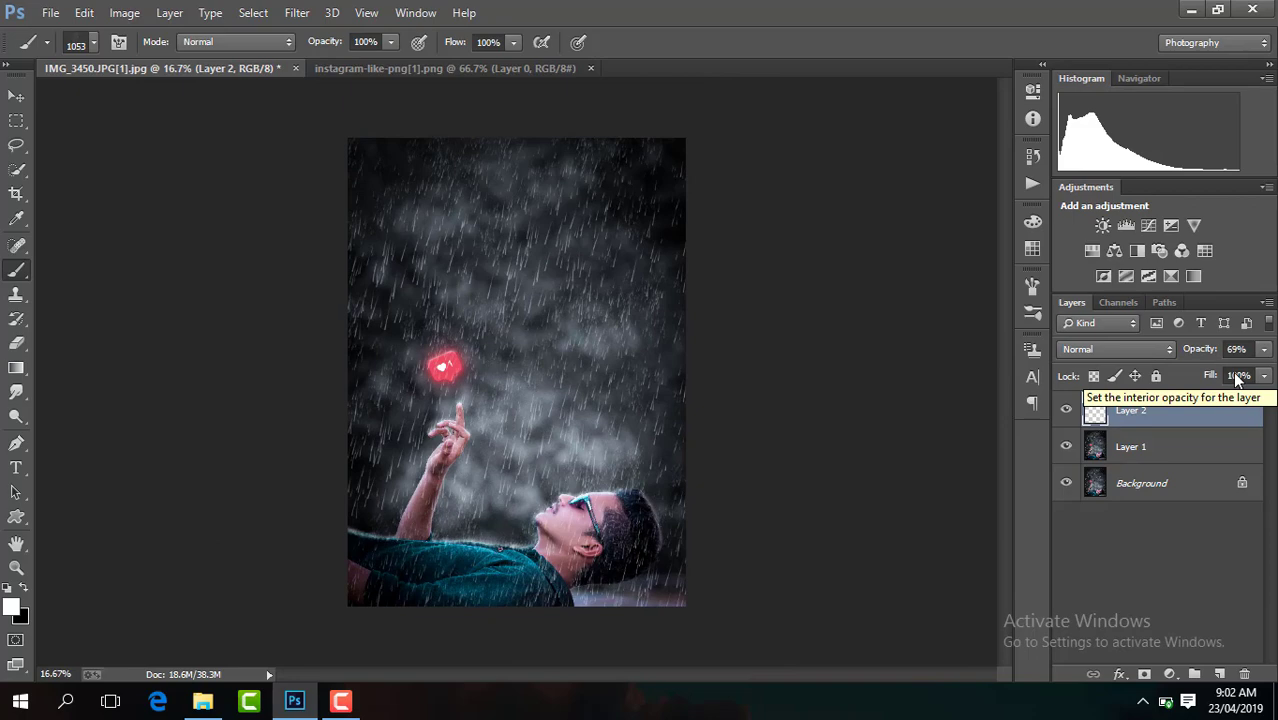
left_click(1066, 411)
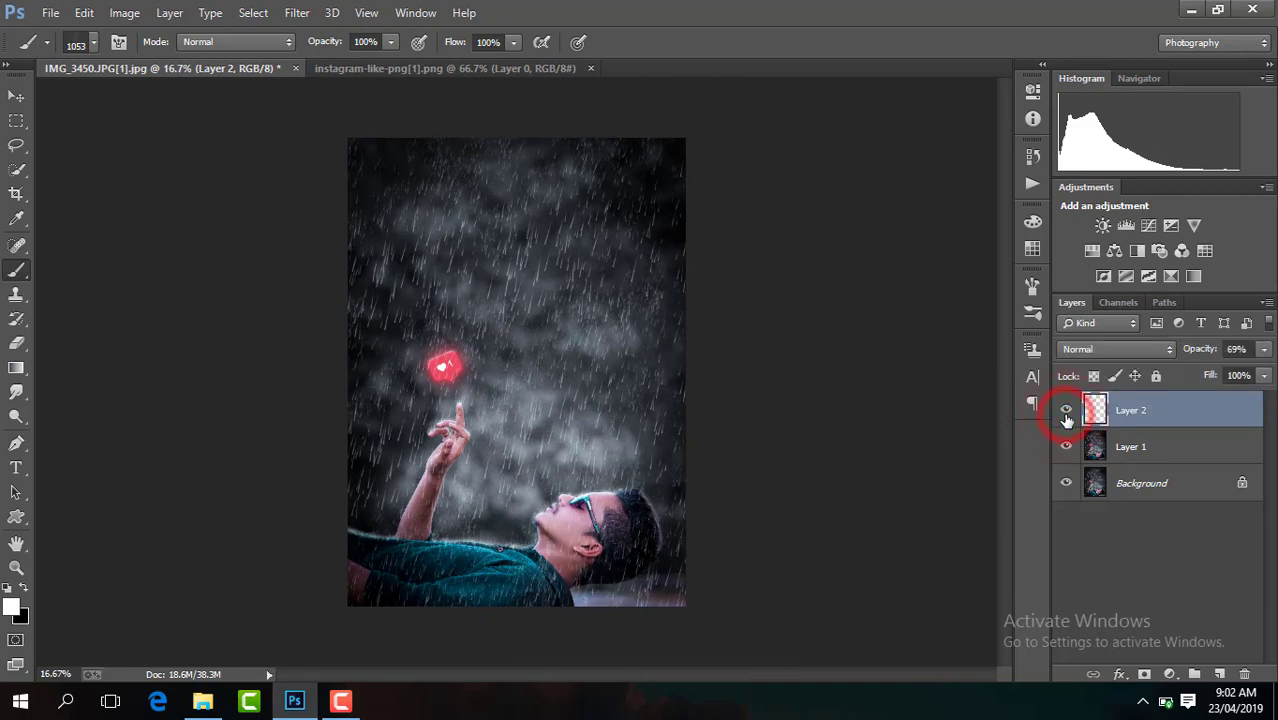
right_click(1133, 452)
left_click(864, 568)
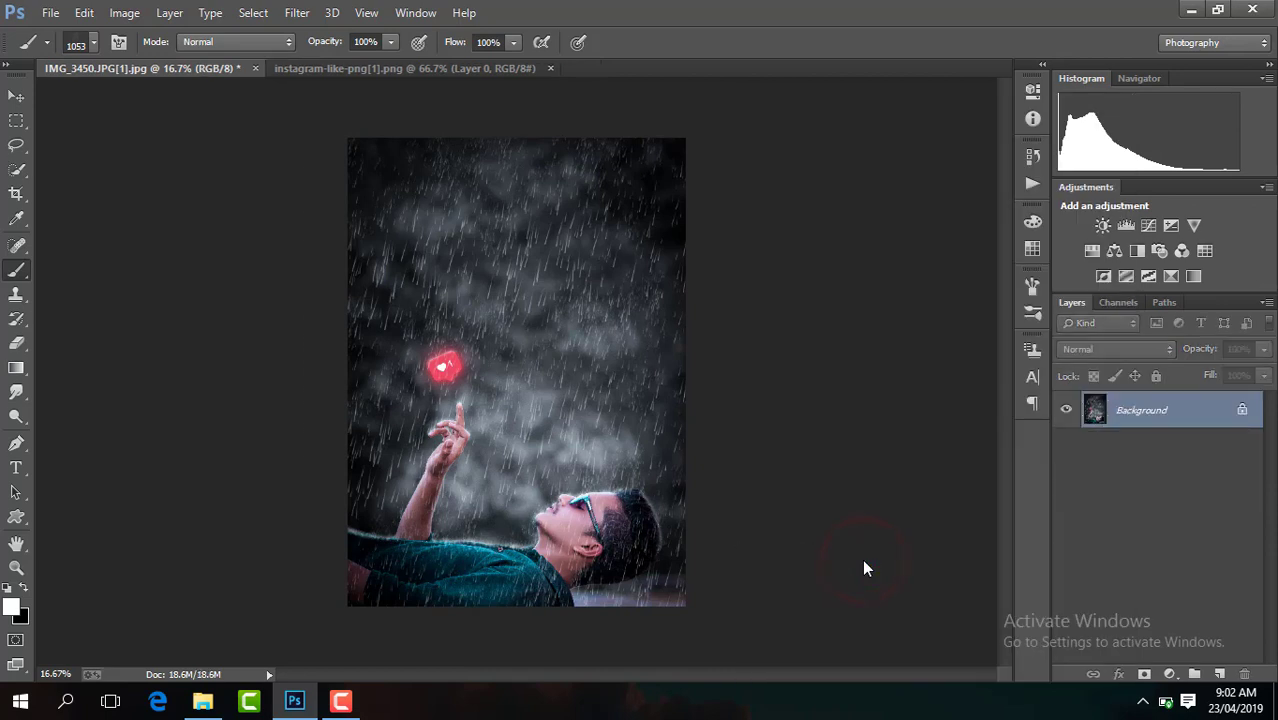
- Add a new layer and drag a dark gradient upward from the bottom of the photo
left_click(1218, 674)
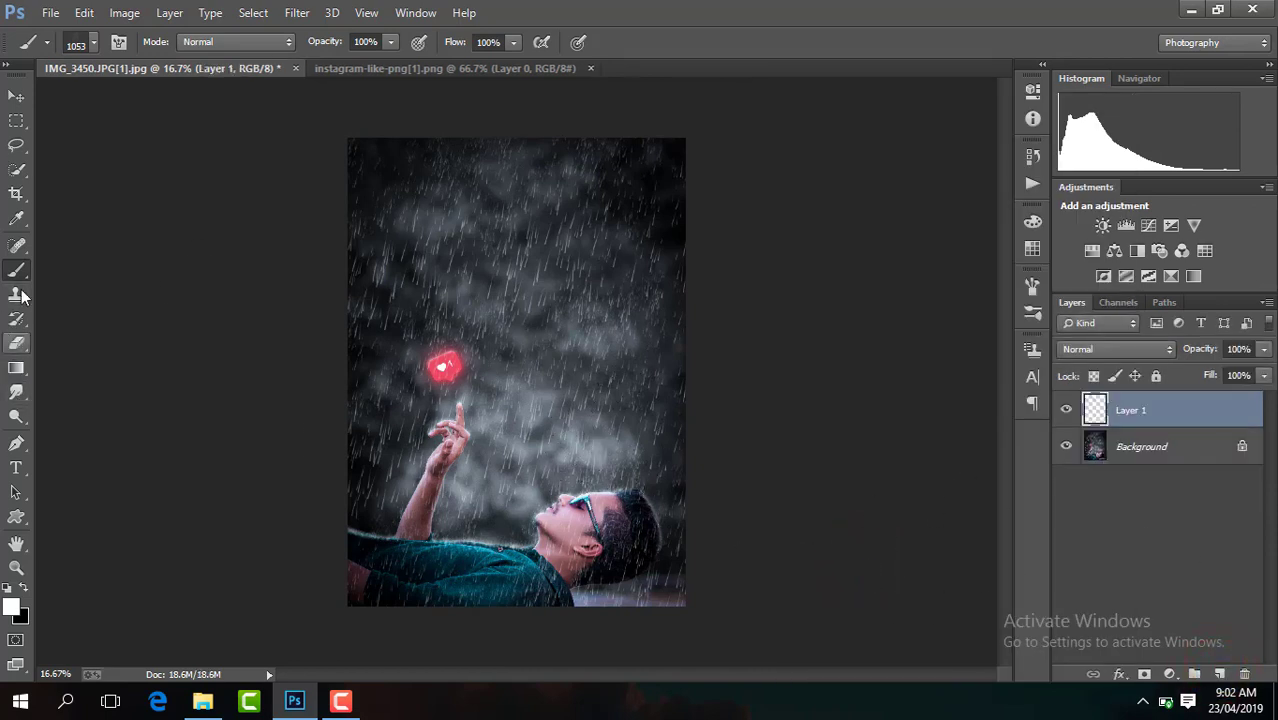
left_click(15, 368)
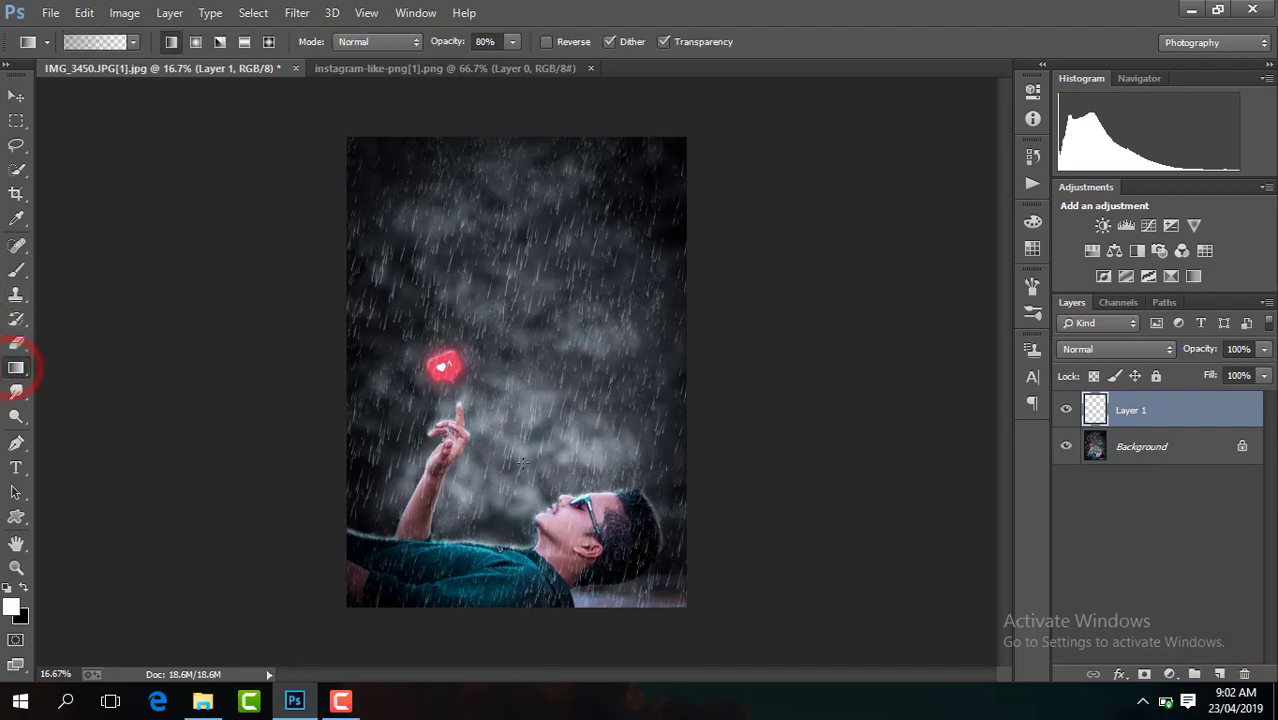
key("ctrl+plus")
left_click_drag(1004, 425, 1004, 545)
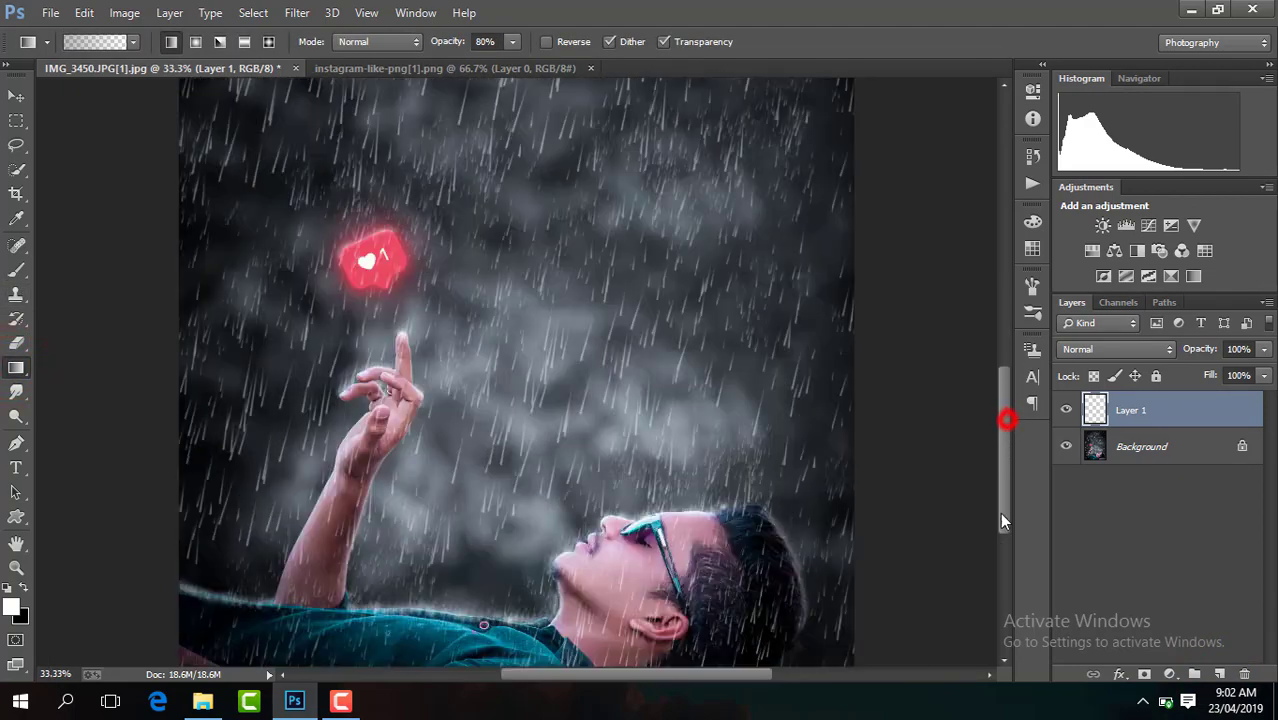
left_click_drag(511, 417, 511, 335)
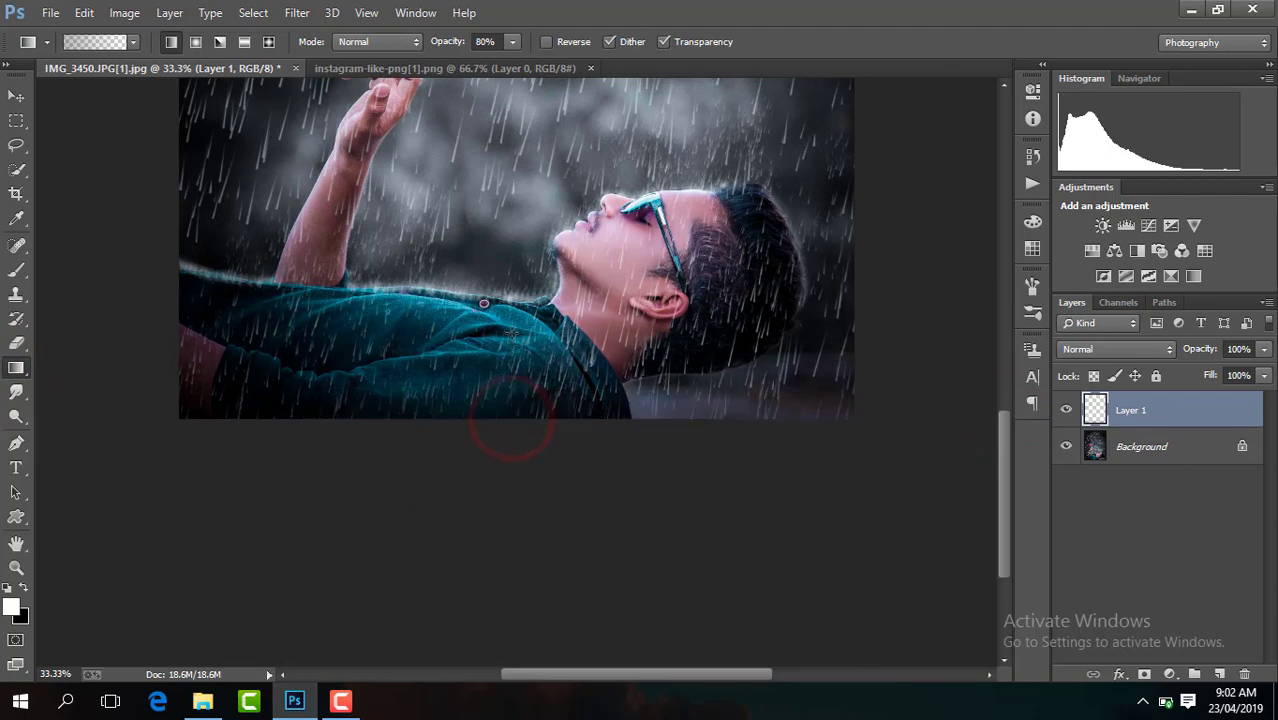
left_click_drag(508, 418, 511, 326)
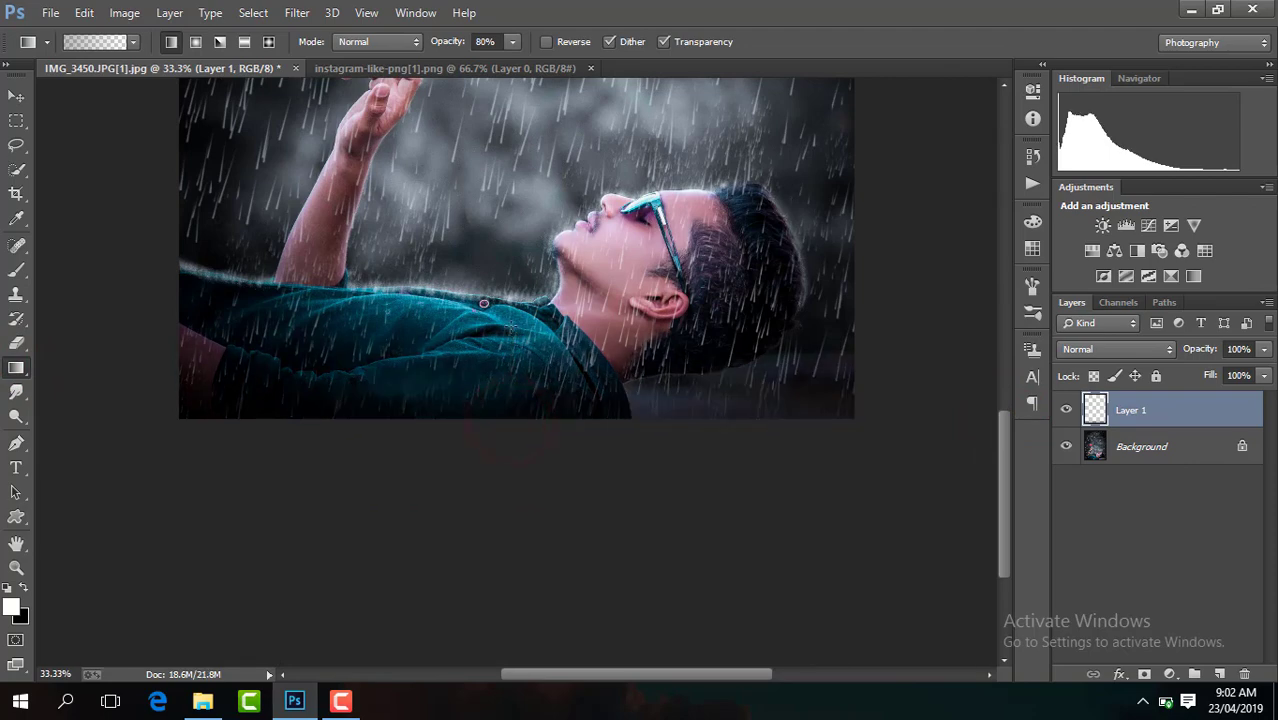
- Flatten the gradient layer into the Background
key("ctrl+minus")
key("ctrl+minus")
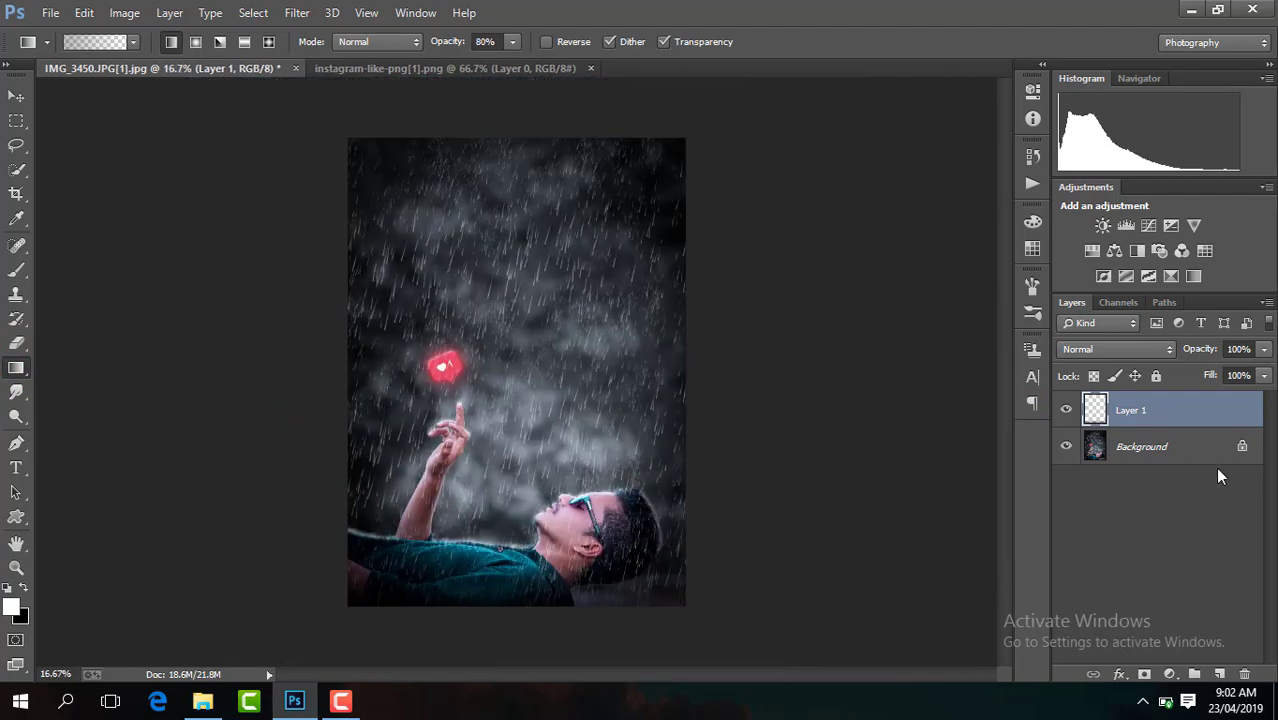
right_click(1170, 412)
left_click(888, 567)
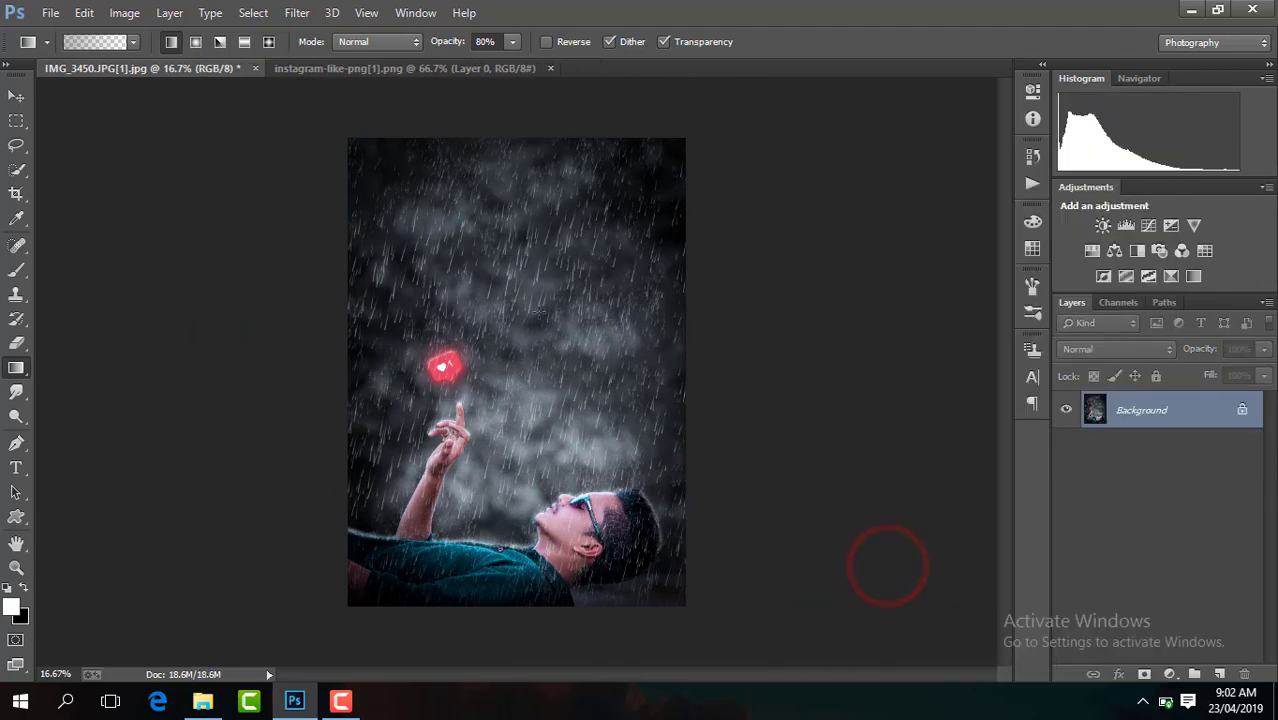